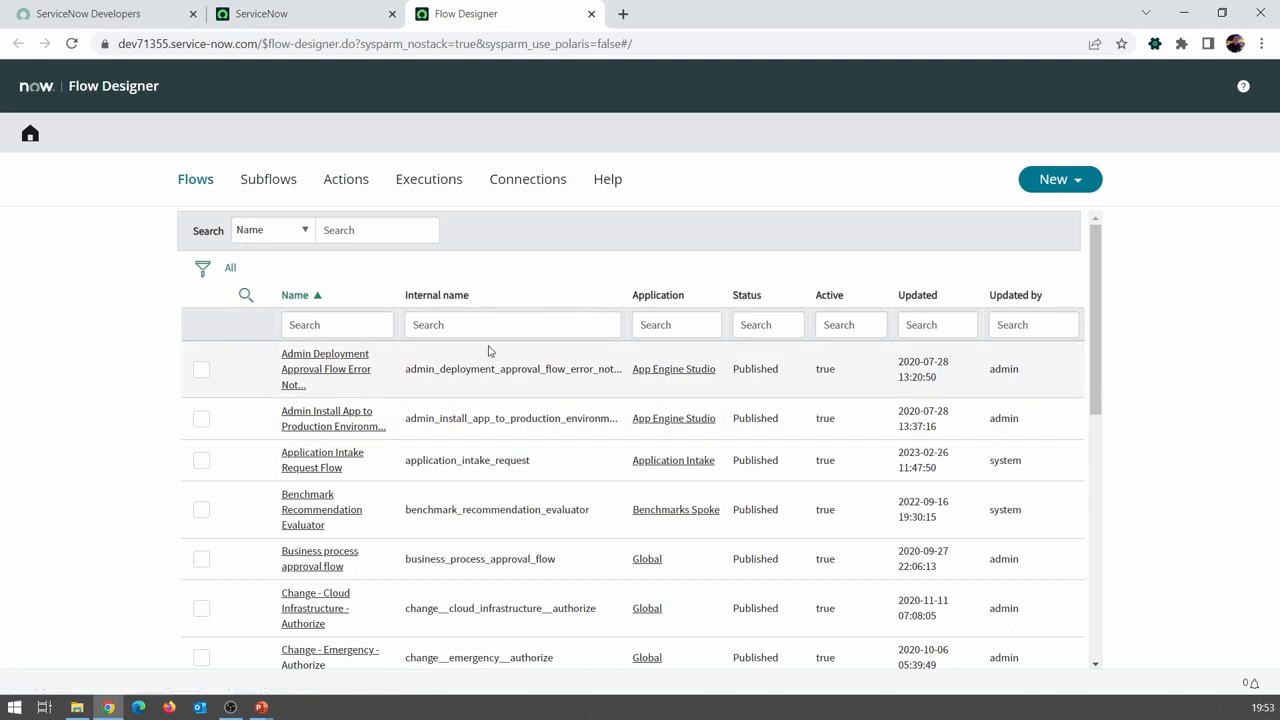
# Step: Examine the flows list's column searches, its filter builder and the item types available for creation
pyautogui.click(334, 326)
pyautogui.click(428, 326)
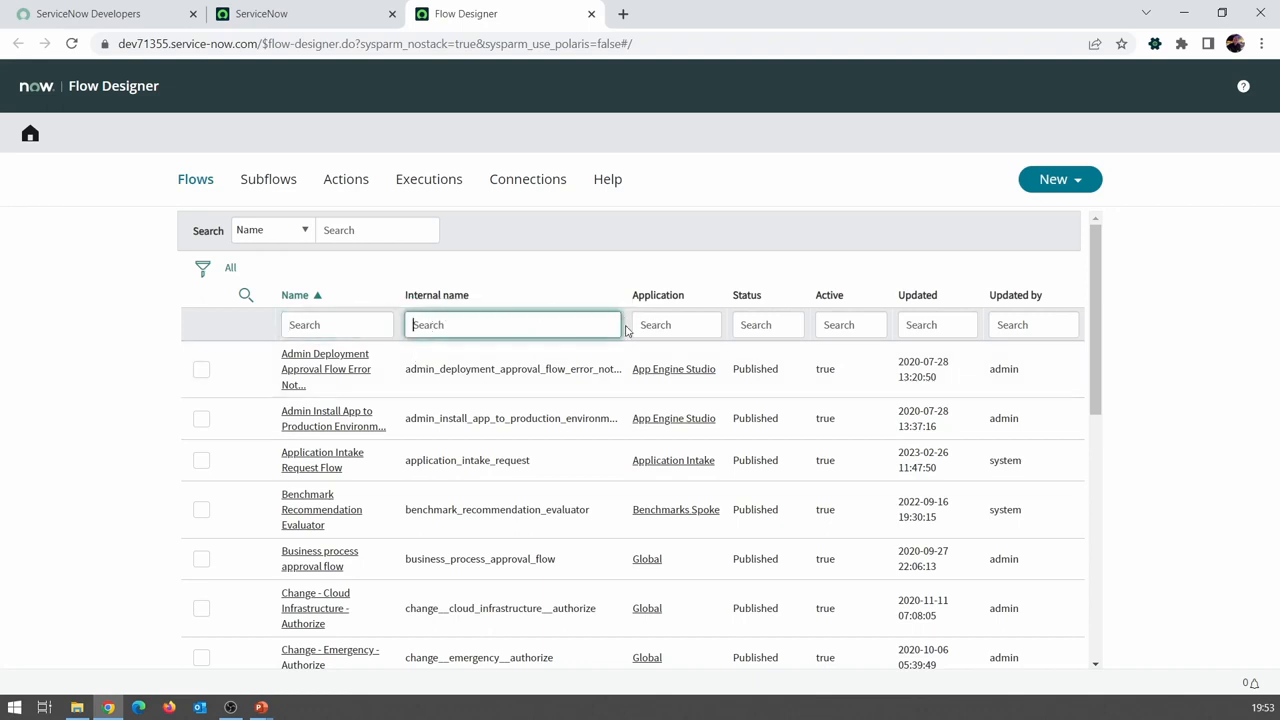
pyautogui.click(680, 325)
pyautogui.click(767, 325)
pyautogui.click(850, 325)
pyautogui.click(921, 325)
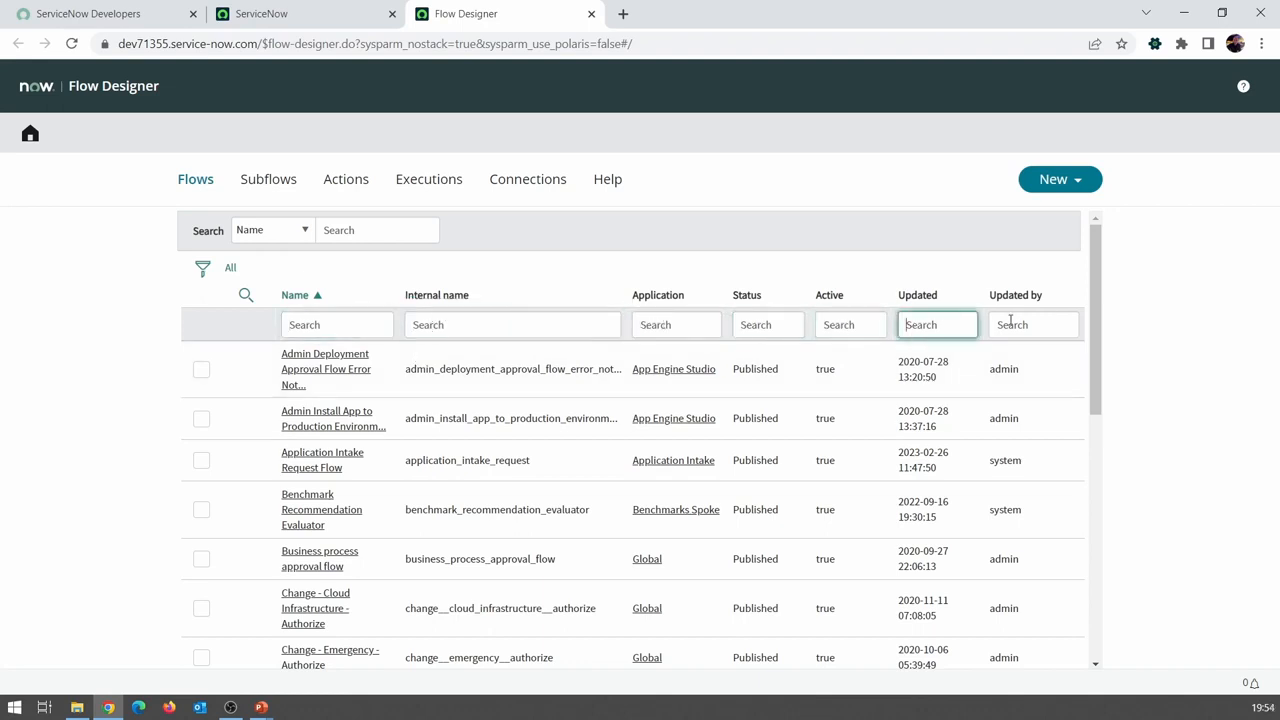
pyautogui.click(1011, 325)
pyautogui.click(203, 268)
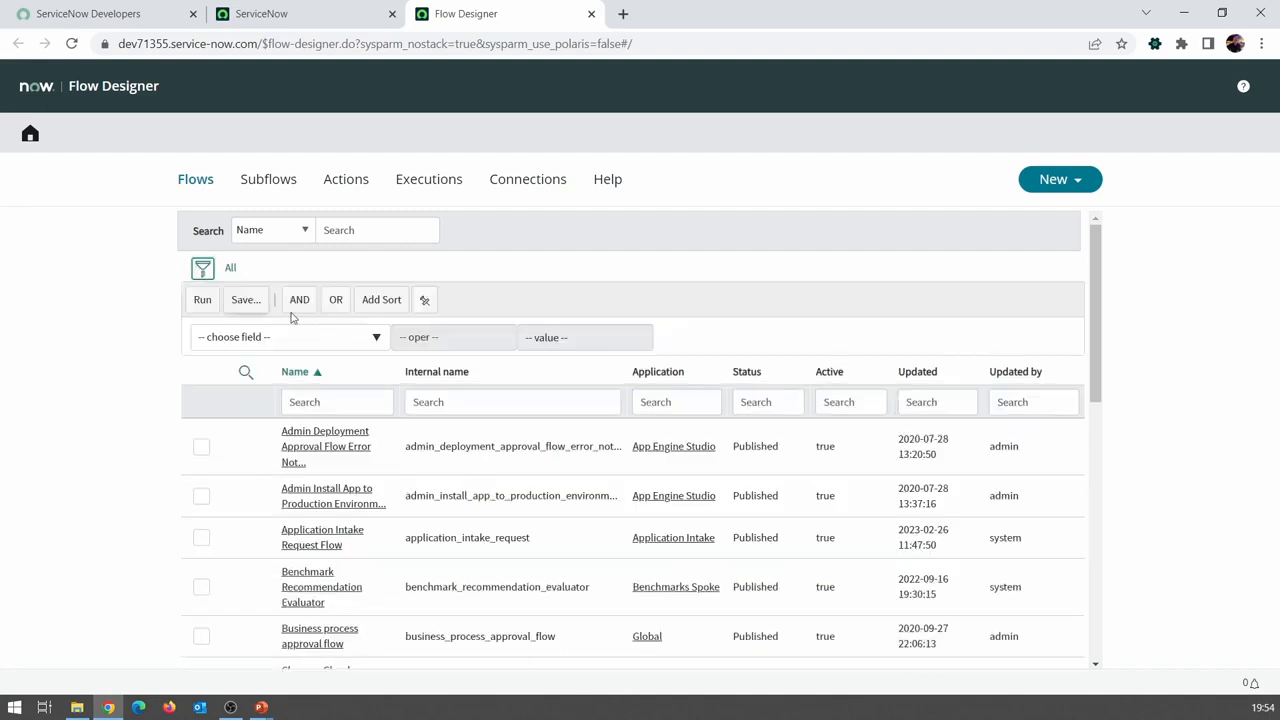
pyautogui.click(203, 270)
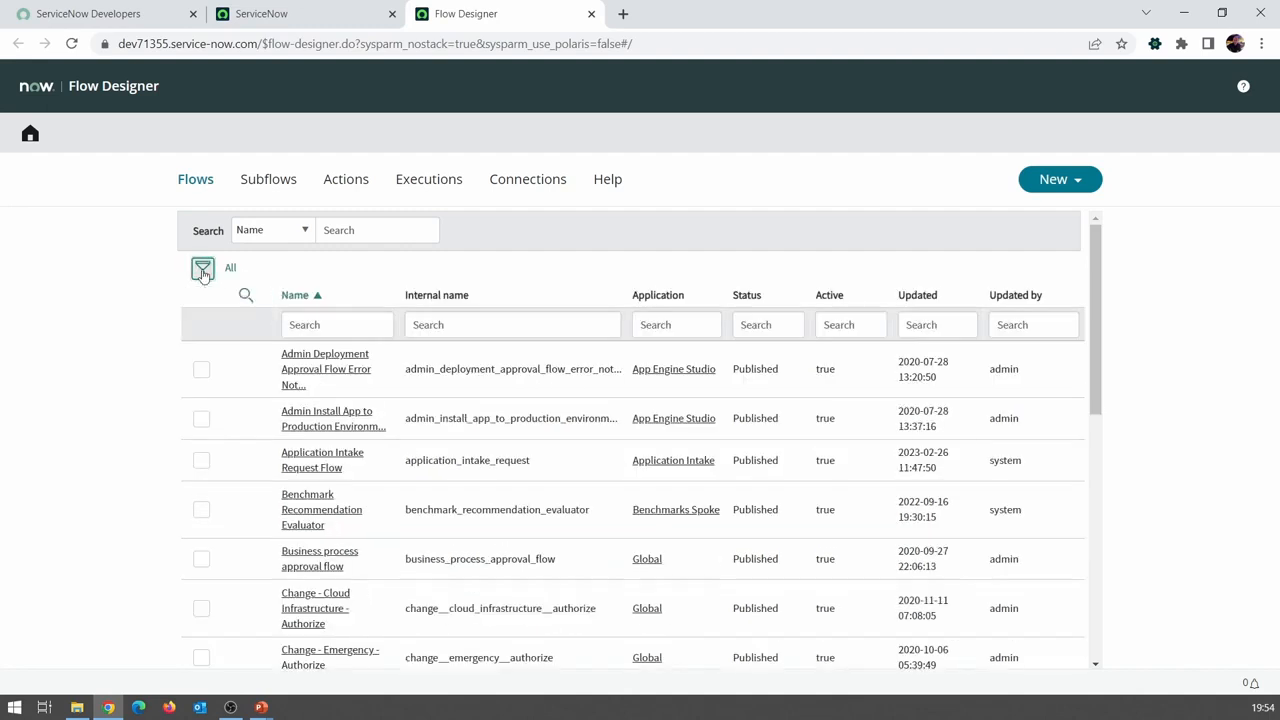
pyautogui.click(1075, 181)
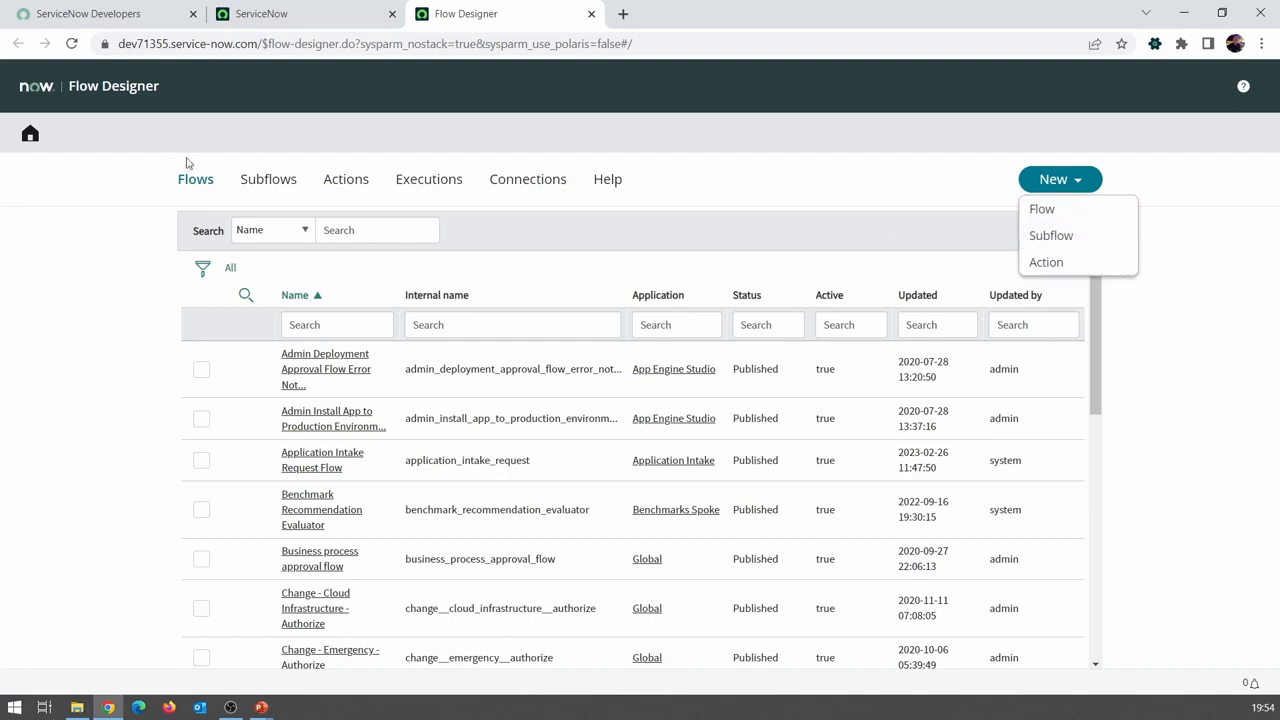
pyautogui.click(104, 216)
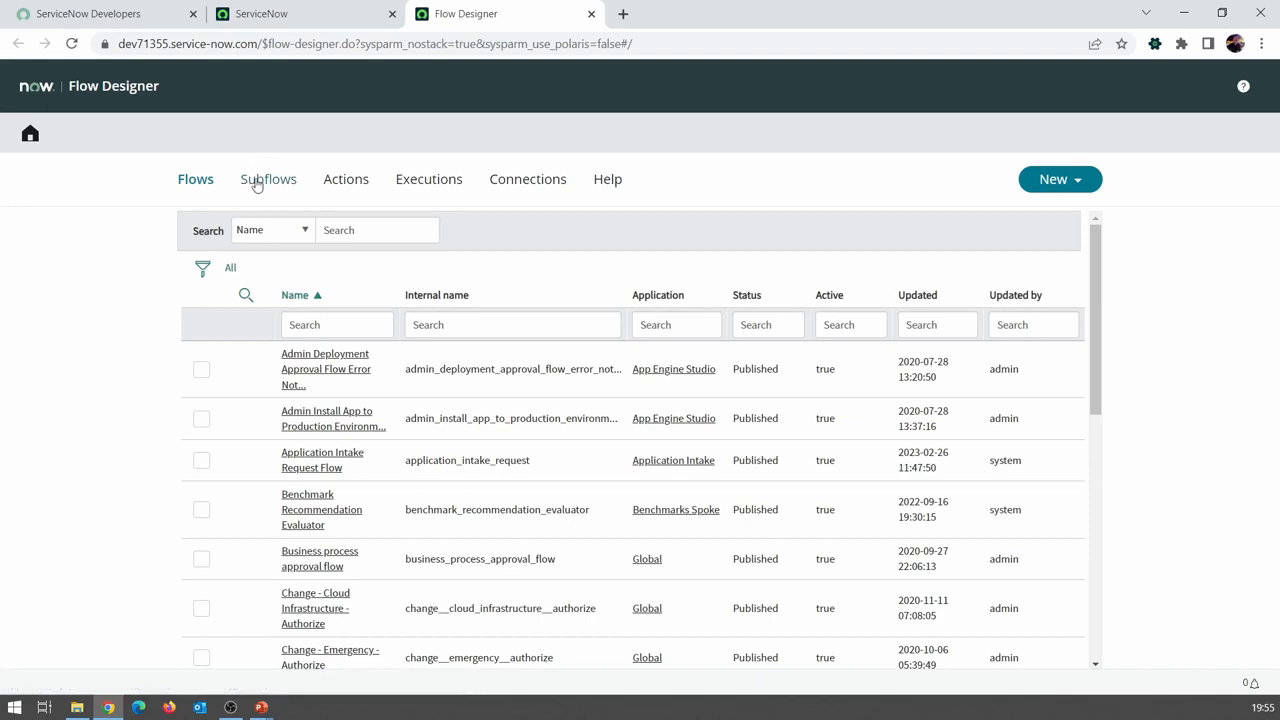
# Step: Review the existing actions, the executions sorted by newest creation date, the connections and the help resources
pyautogui.click(346, 182)
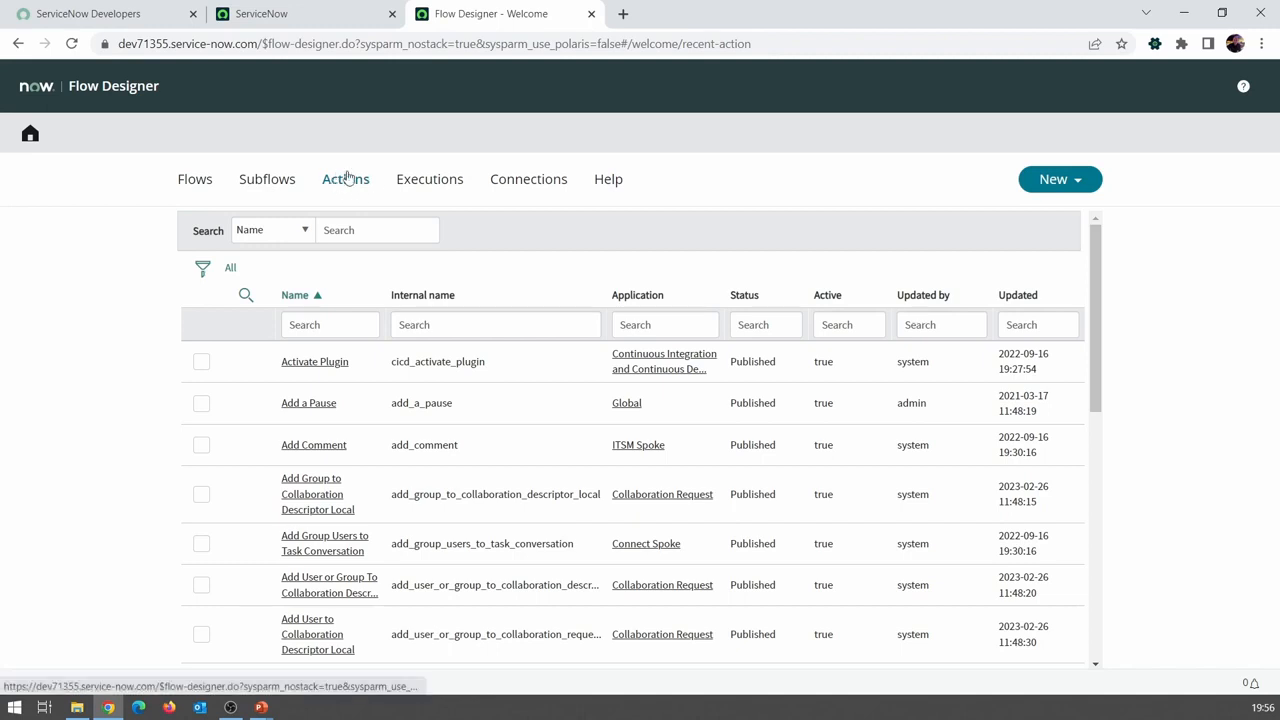
pyautogui.click(449, 183)
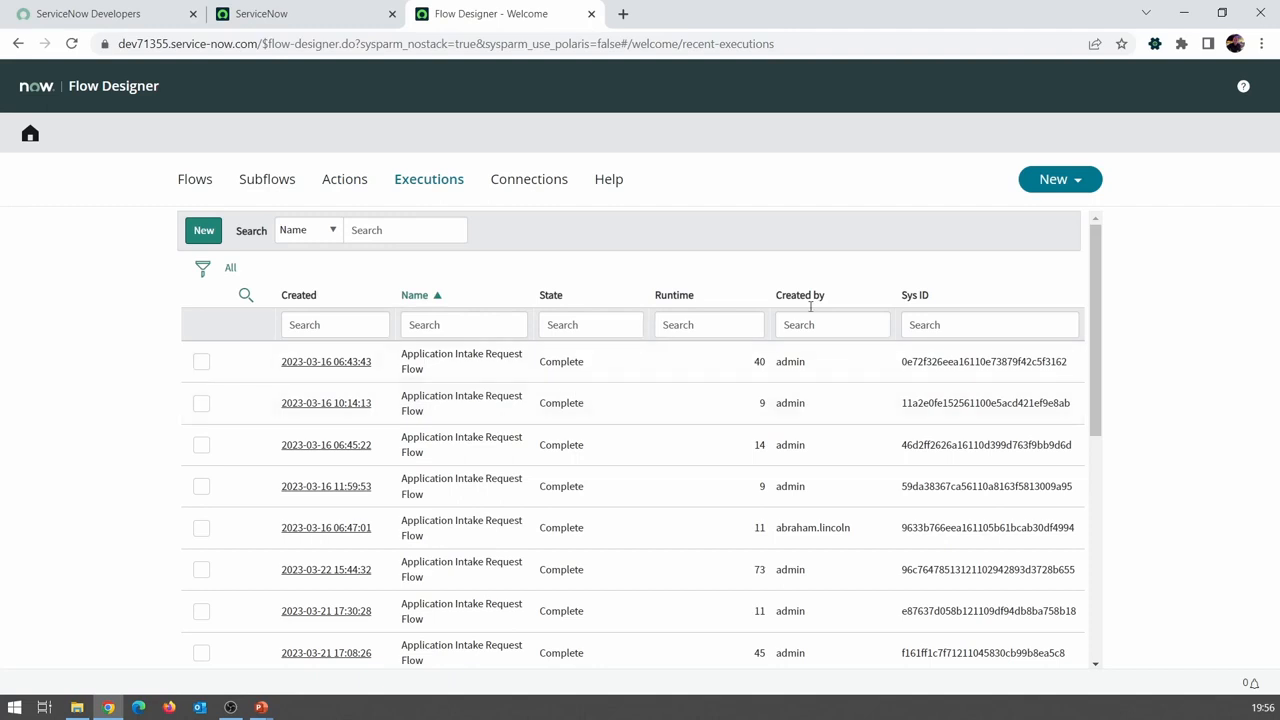
pyautogui.click(294, 300)
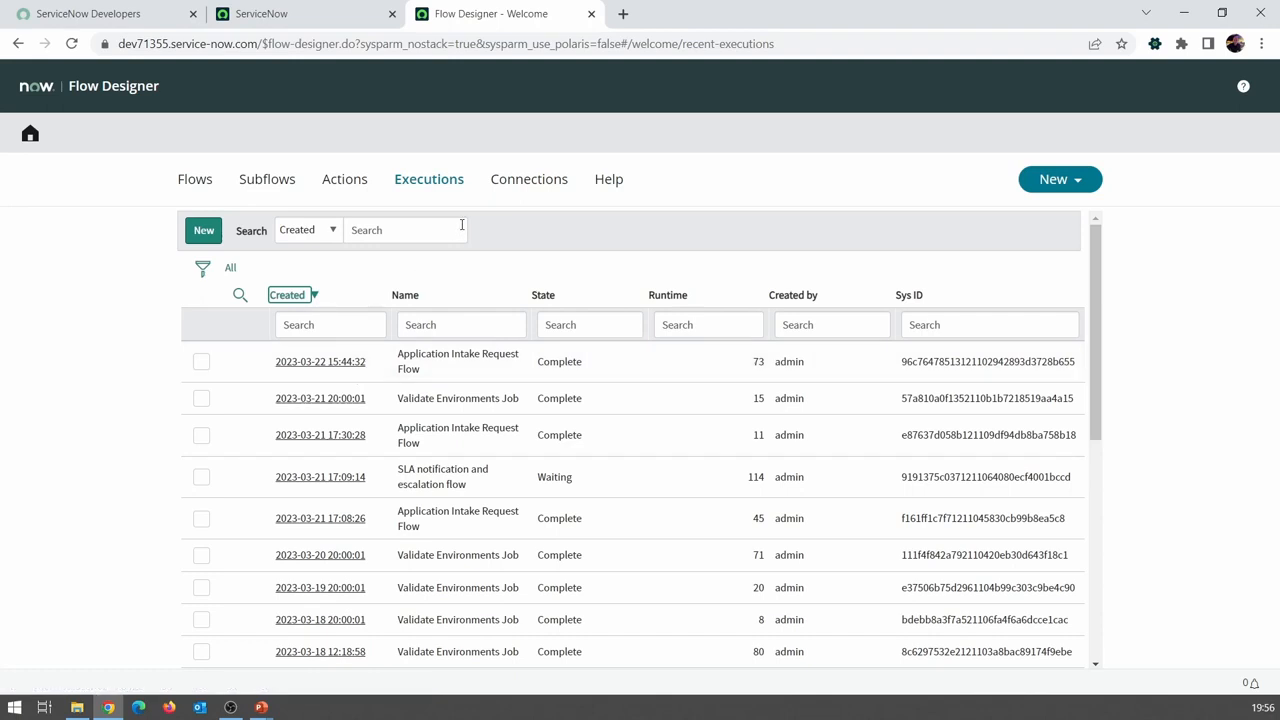
pyautogui.click(516, 190)
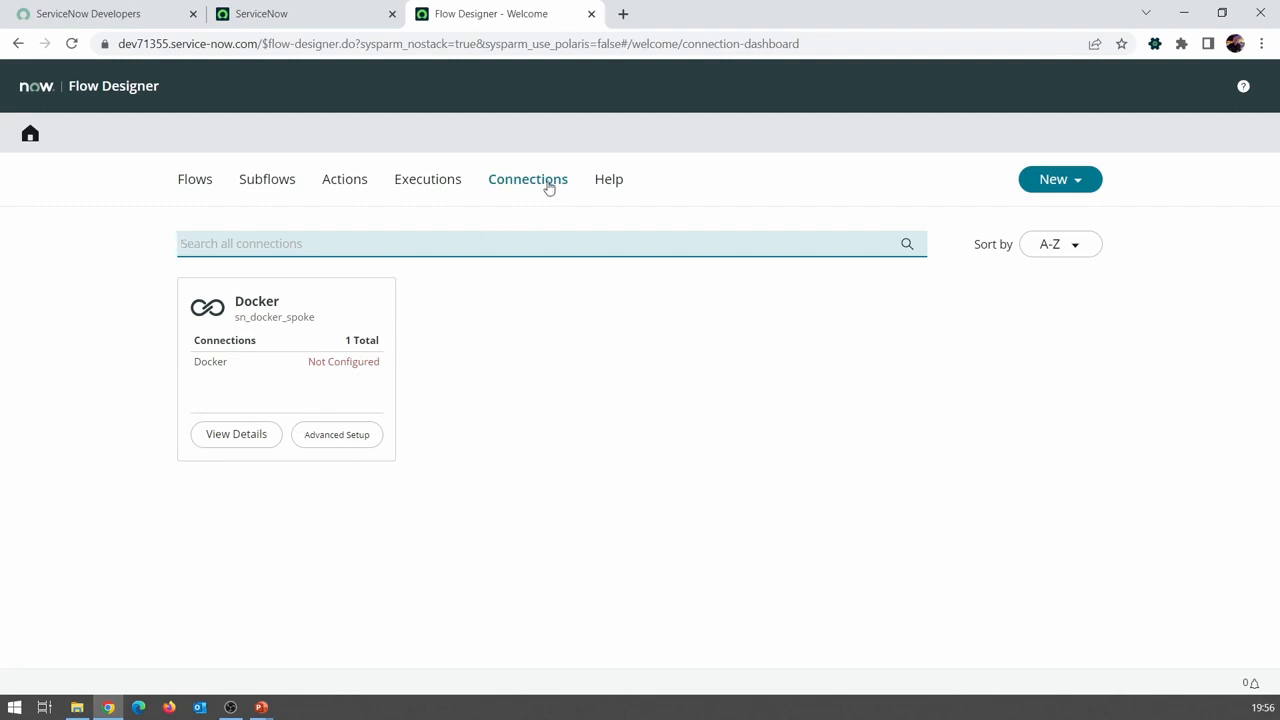
pyautogui.click(618, 184)
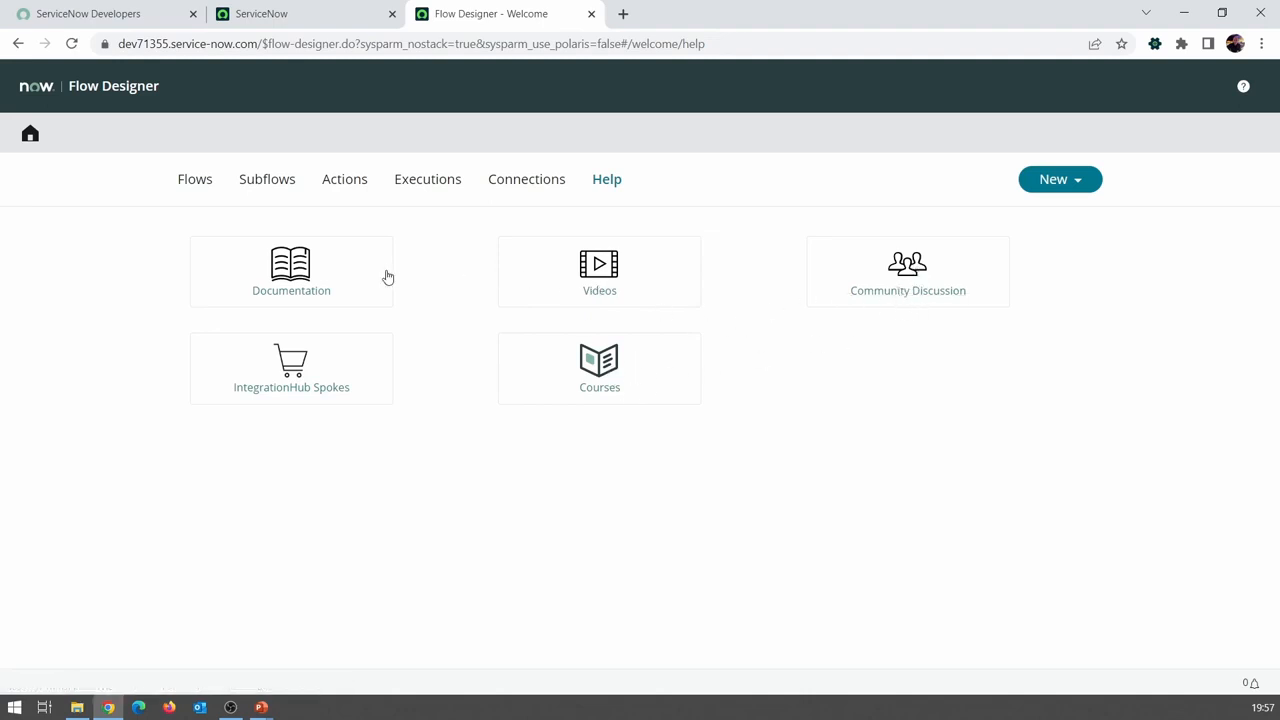
# Step: Return to the flows list and start a new flow named "Meu novo fluxo", leaving its description empty
pyautogui.click(198, 182)
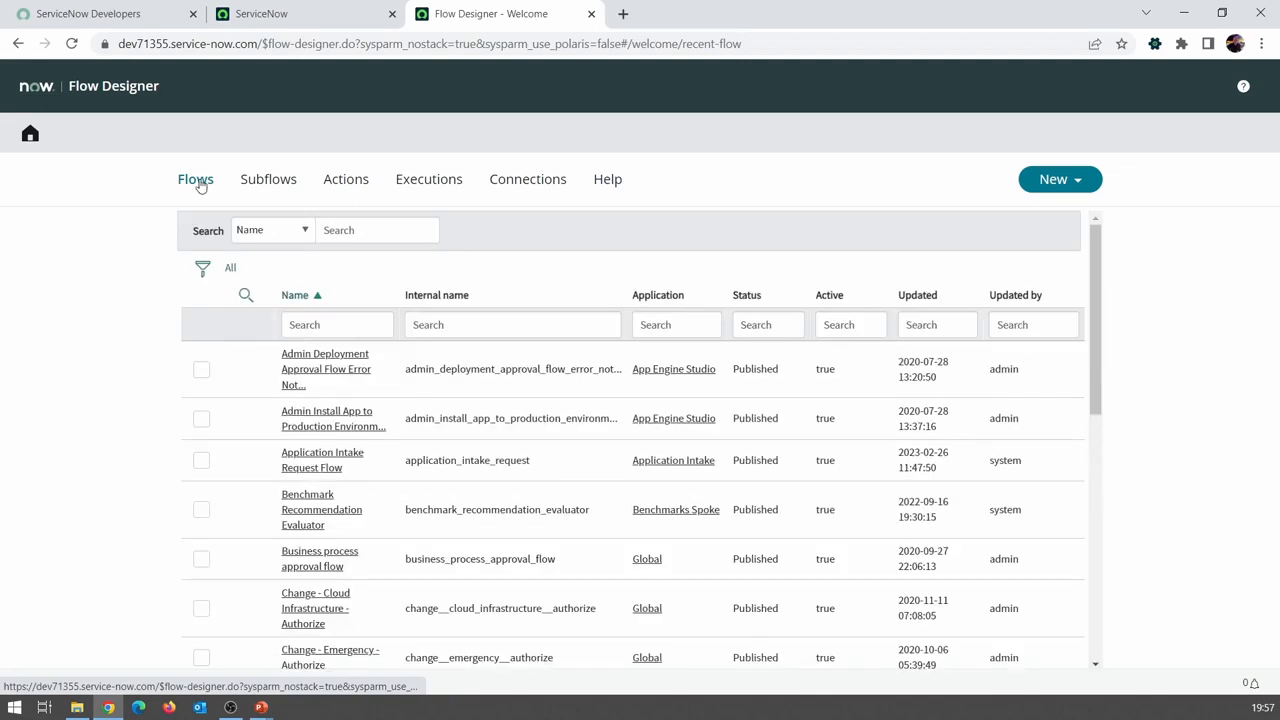
pyautogui.click(1074, 190)
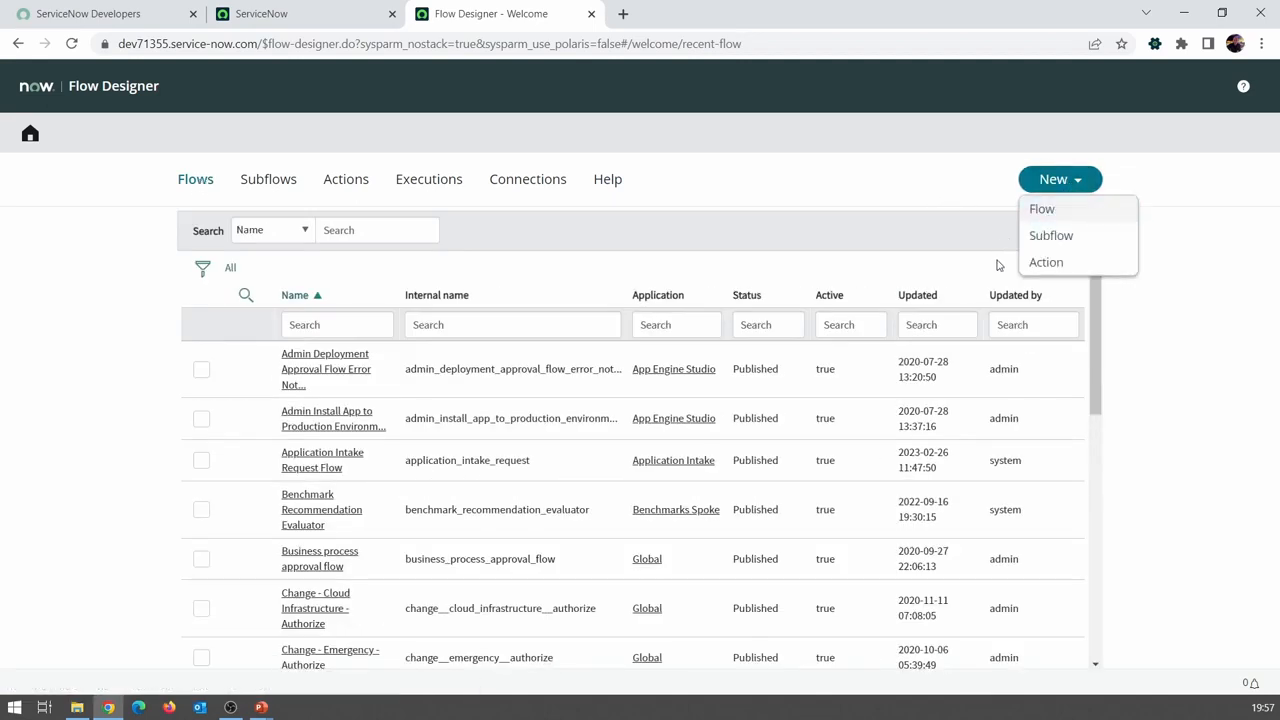
pyautogui.click(1043, 209)
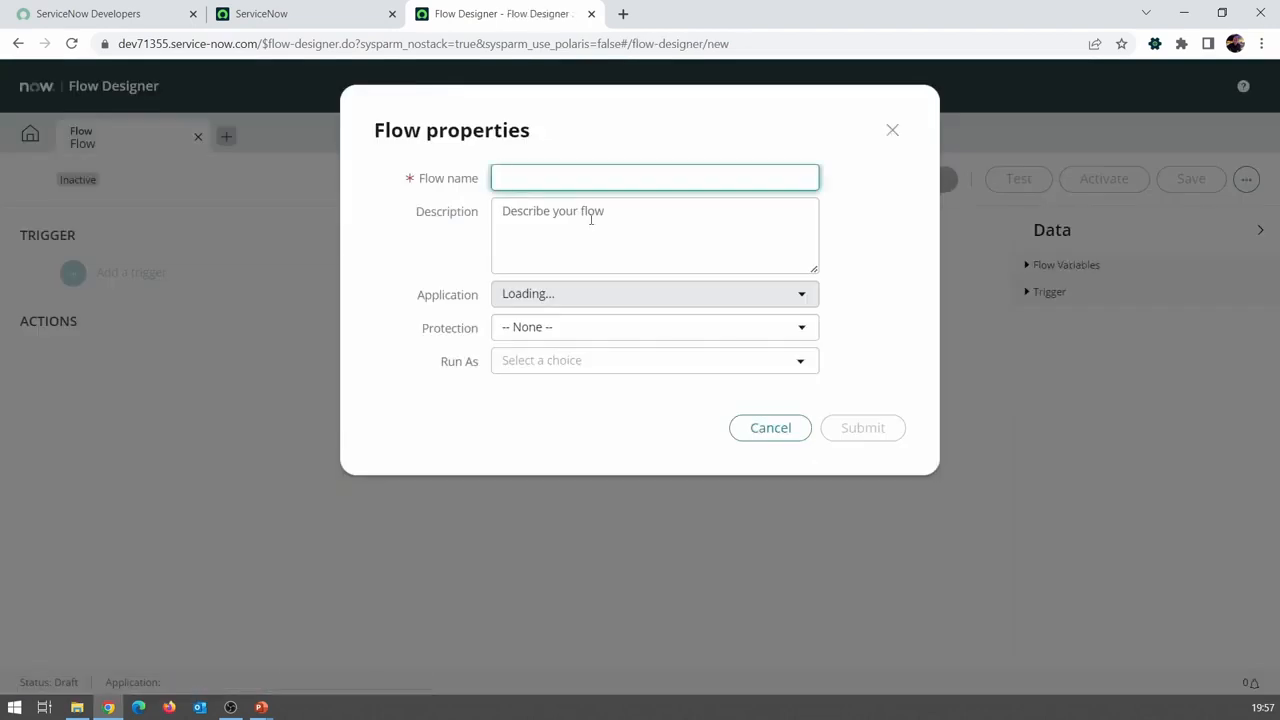
pyautogui.write('M')
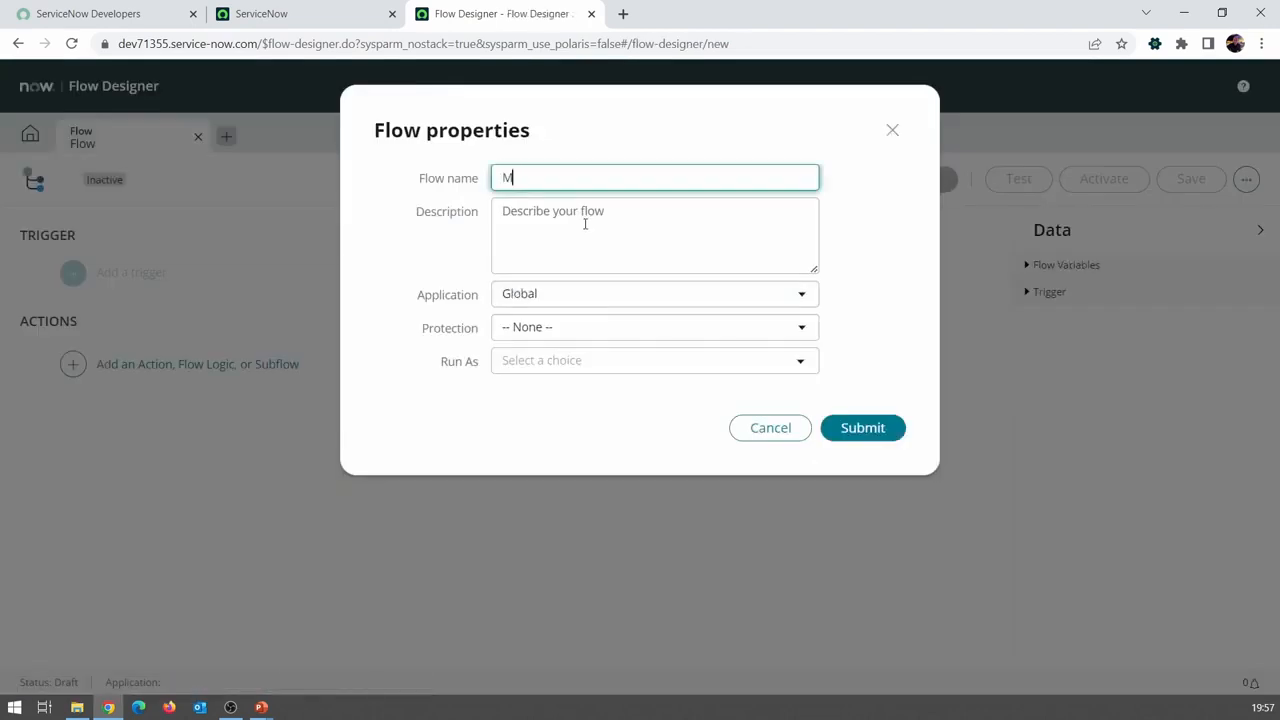
pyautogui.write('eu novo fluxo')
pyautogui.click(585, 224)
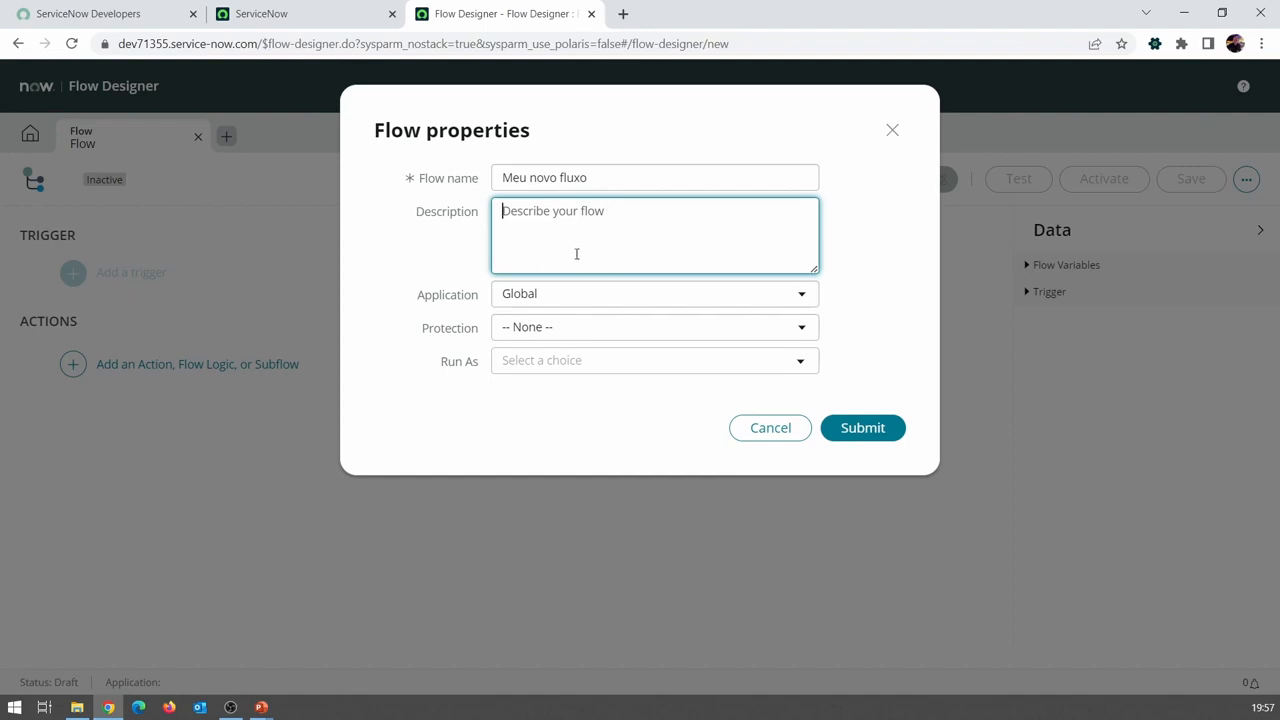
# Step: Set the flow to run as System User with no protection, submit its properties and skip the introductory tour
pyautogui.click(537, 331)
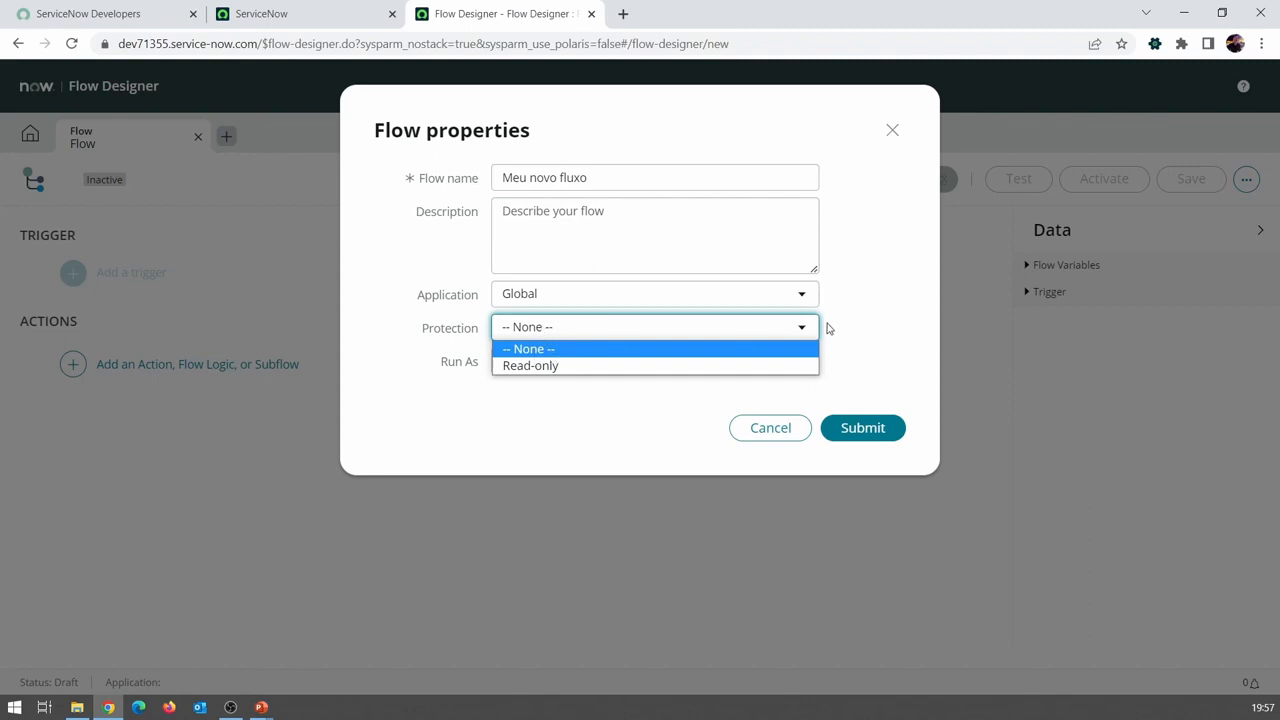
pyautogui.click(829, 324)
pyautogui.click(544, 370)
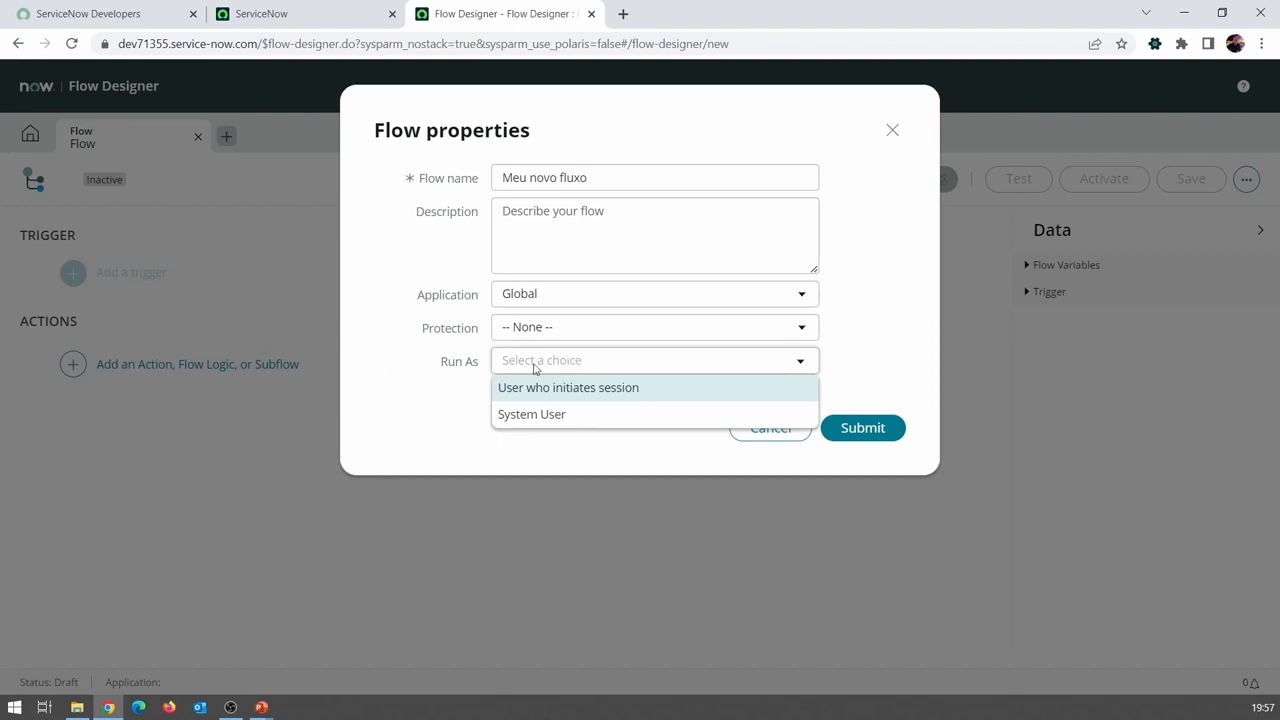
pyautogui.click(560, 415)
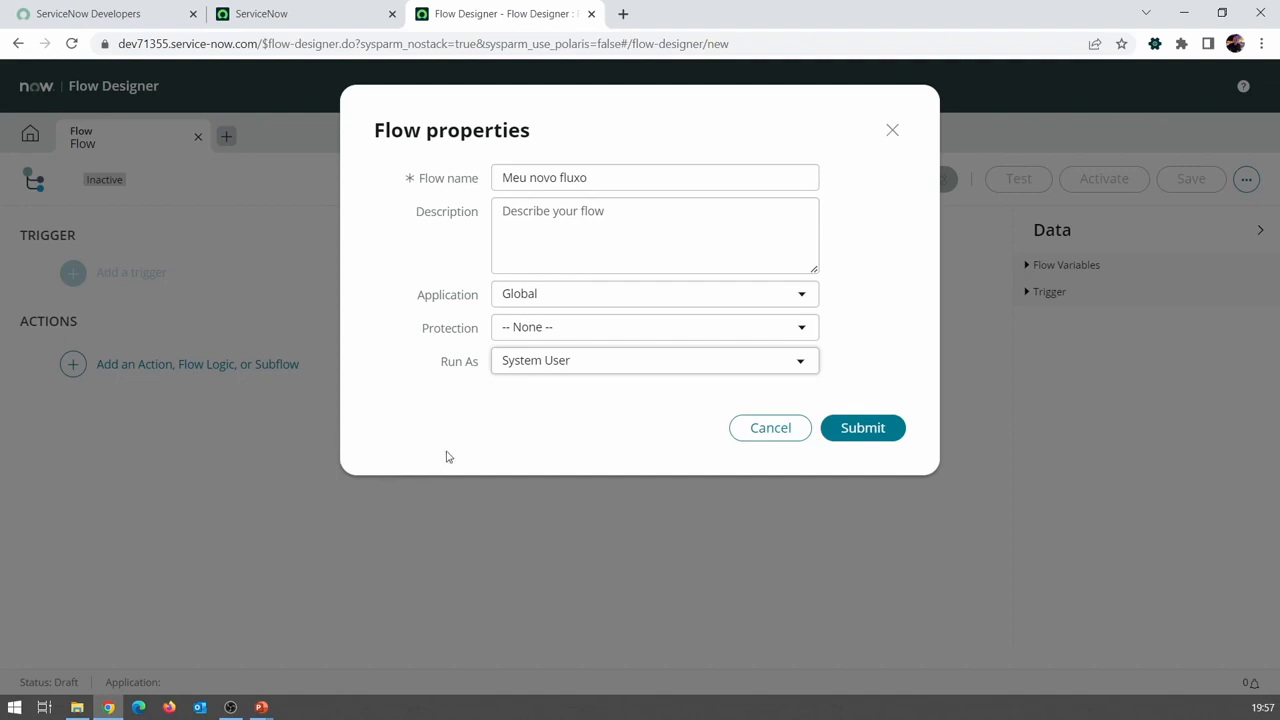
pyautogui.click(510, 369)
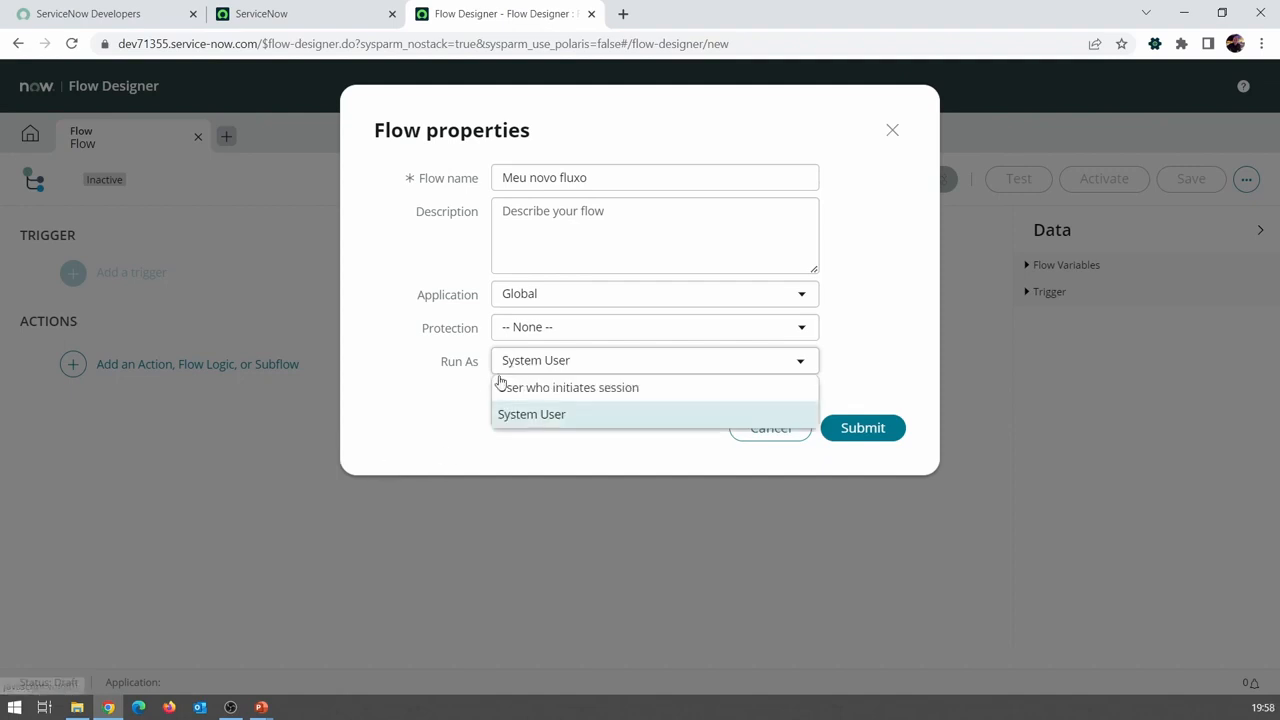
pyautogui.click(876, 360)
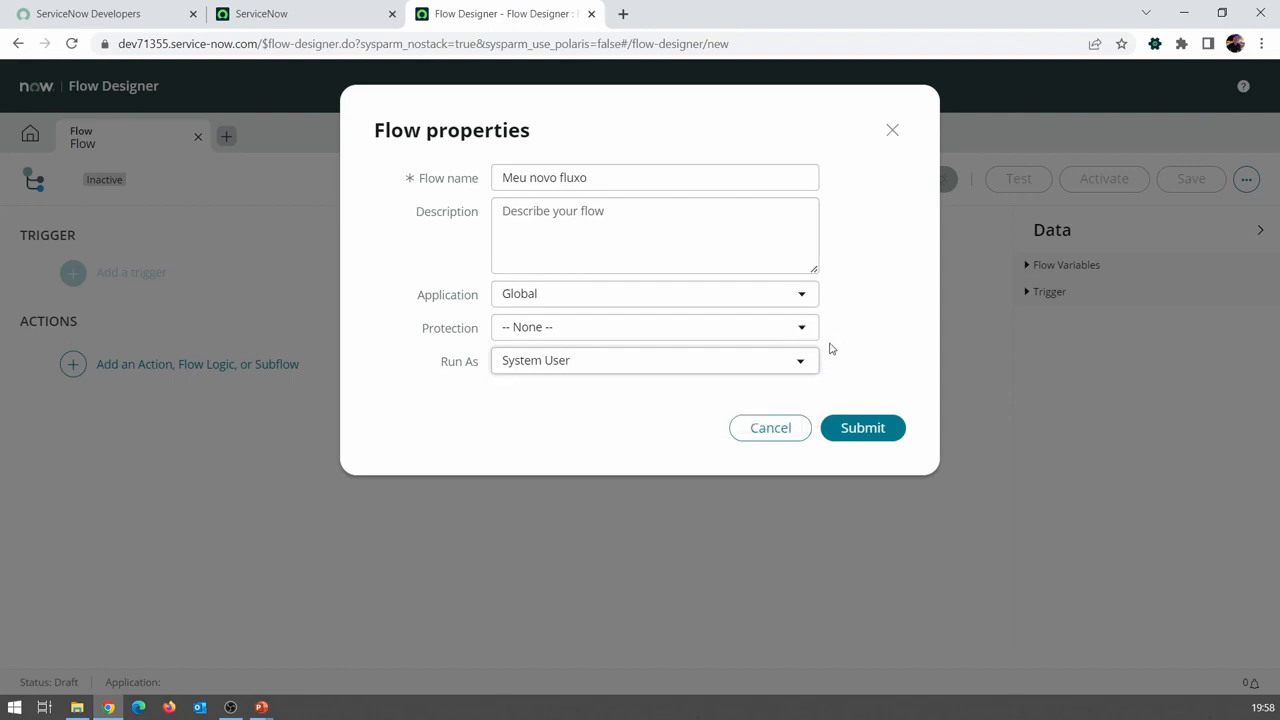
pyautogui.click(857, 430)
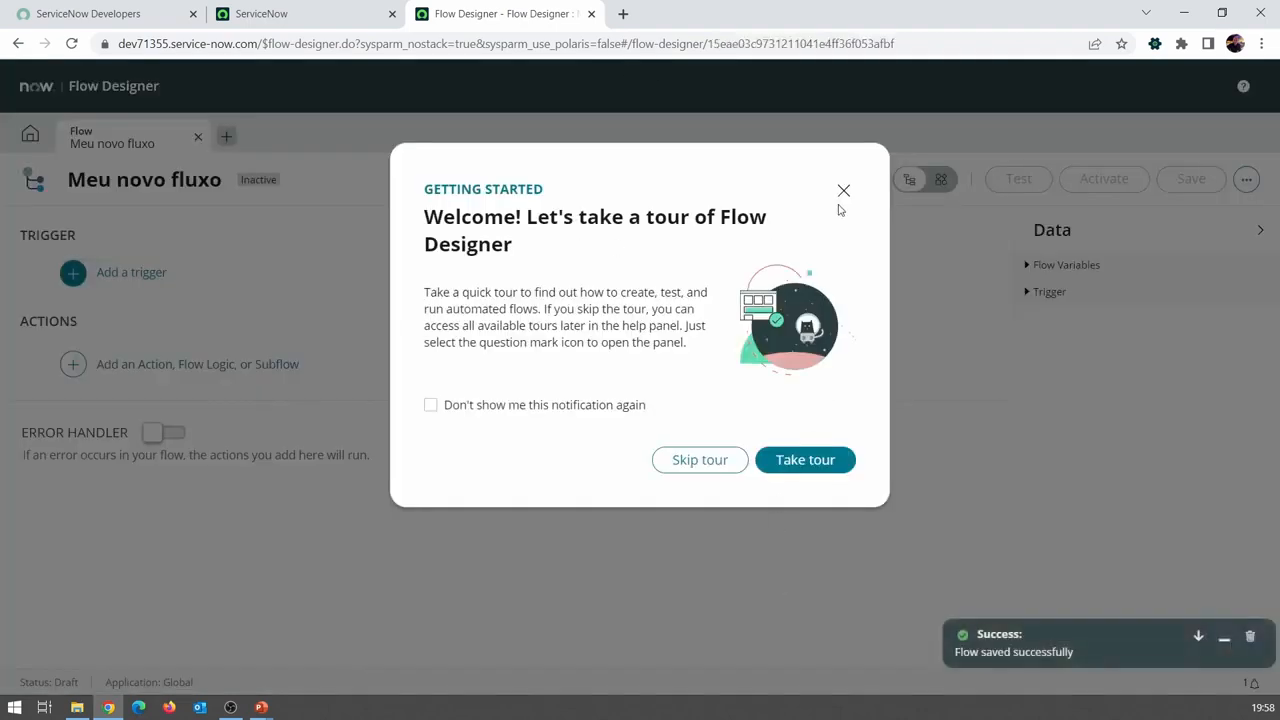
pyautogui.click(697, 466)
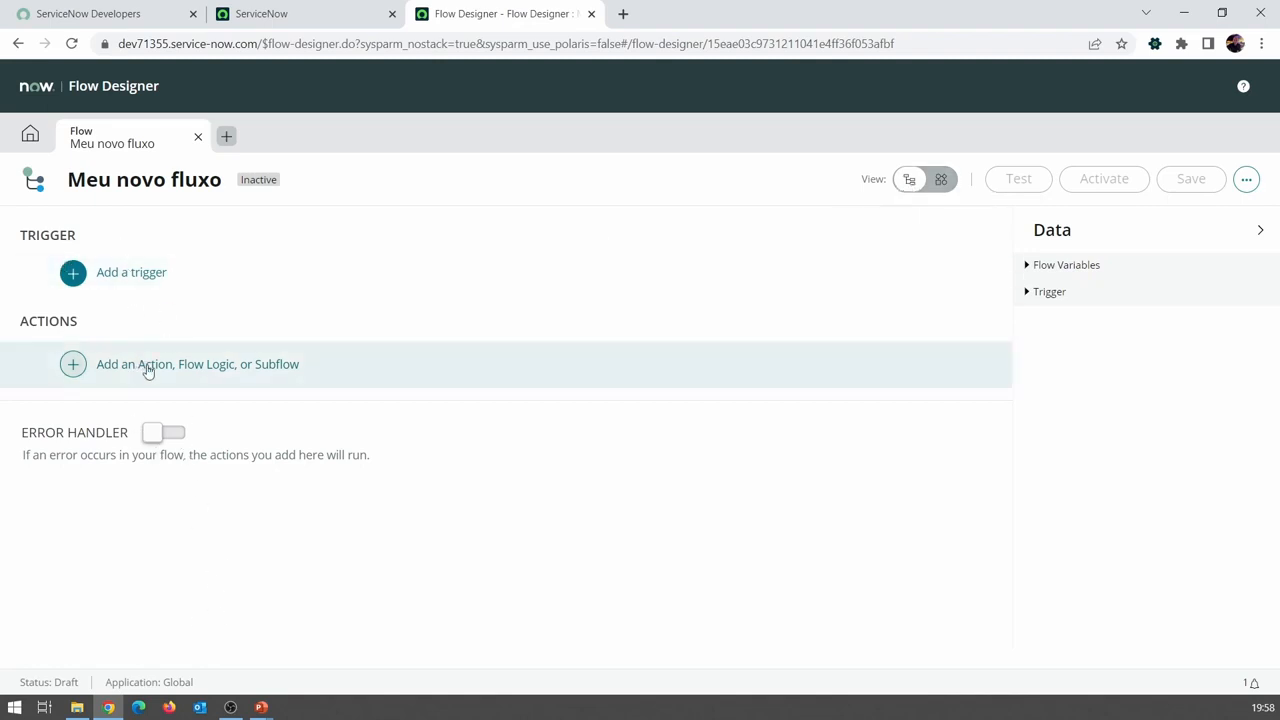
# Step: Preview the flow in diagram view, return to the standard view and review the additional flow options
pyautogui.click(942, 180)
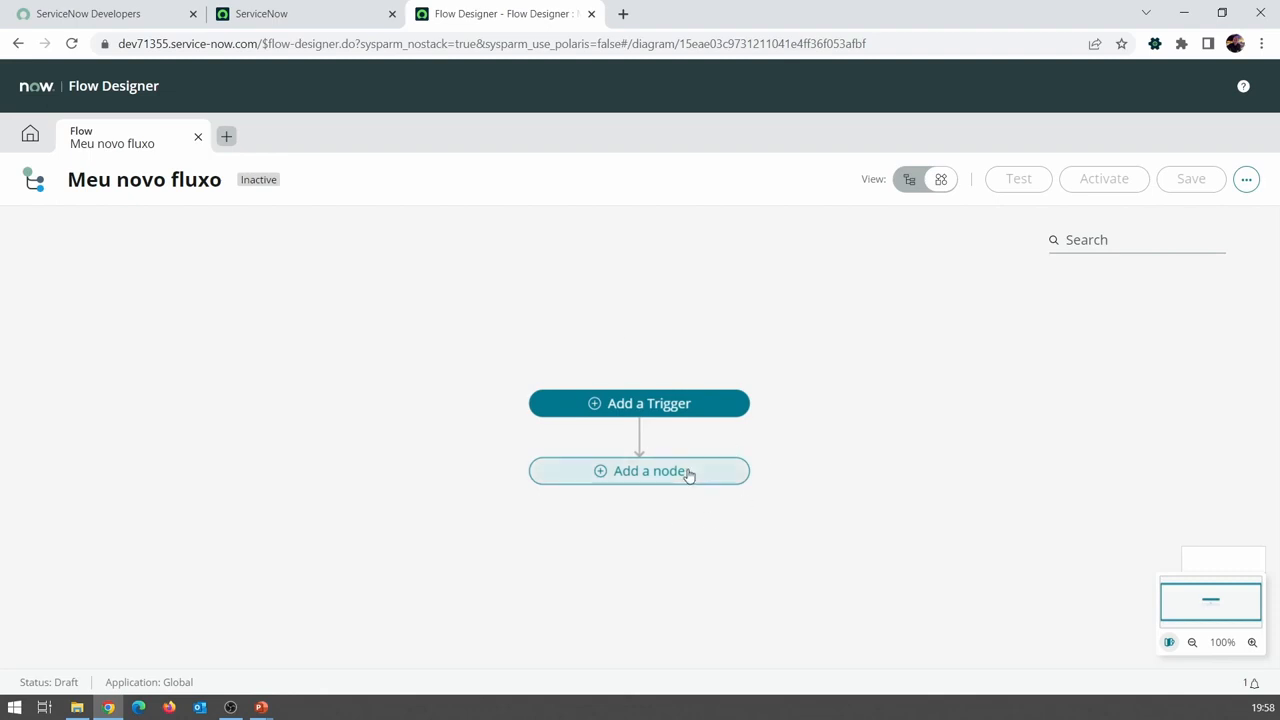
pyautogui.click(908, 183)
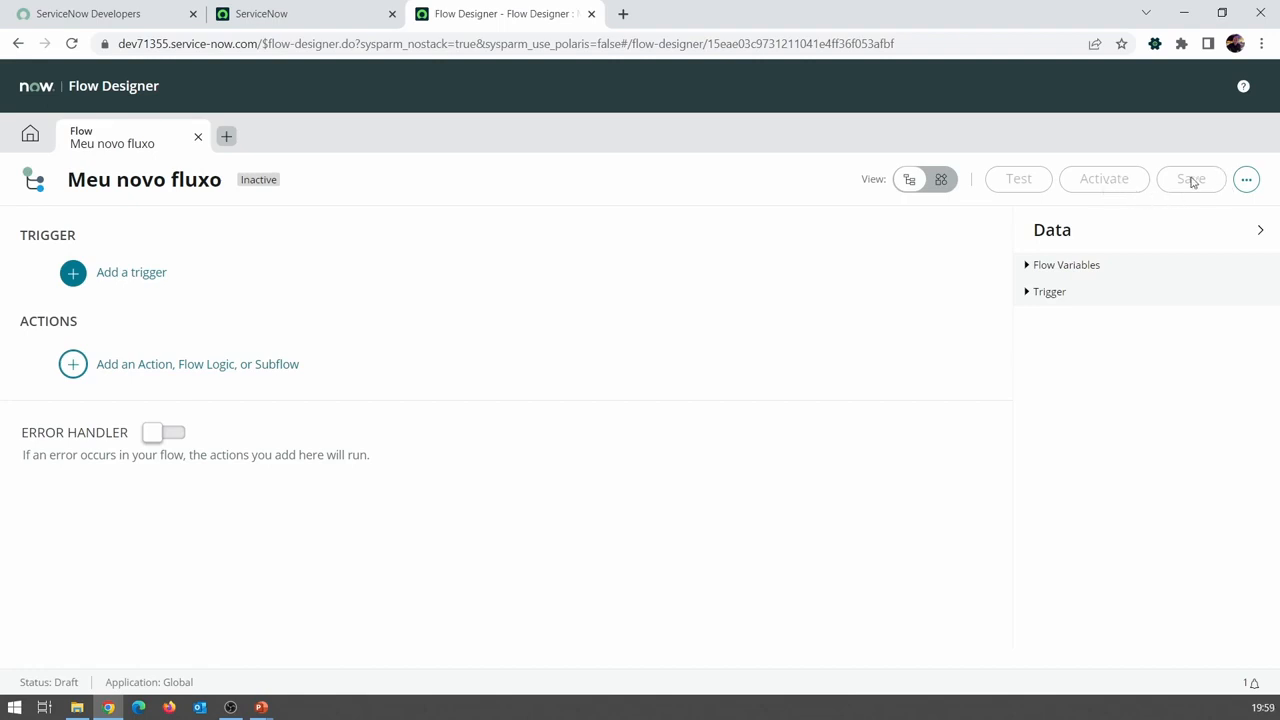
pyautogui.click(1246, 179)
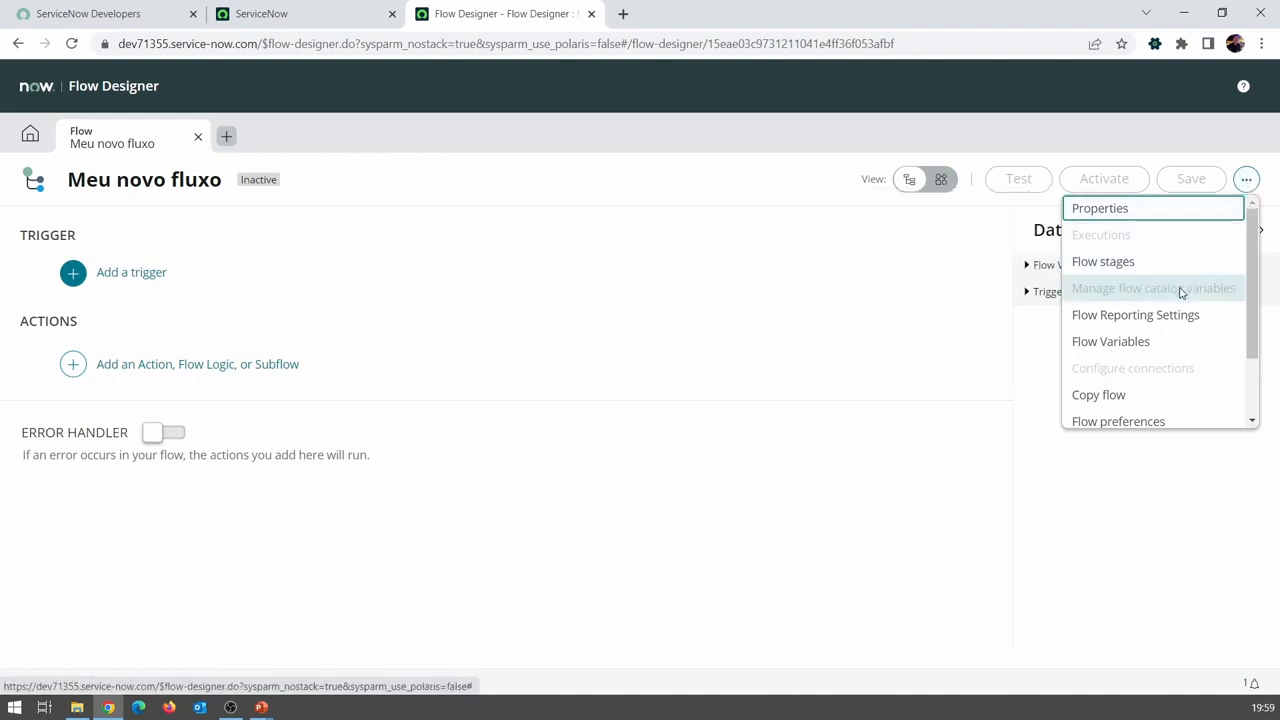
pyautogui.scroll(-2, 1181, 291)
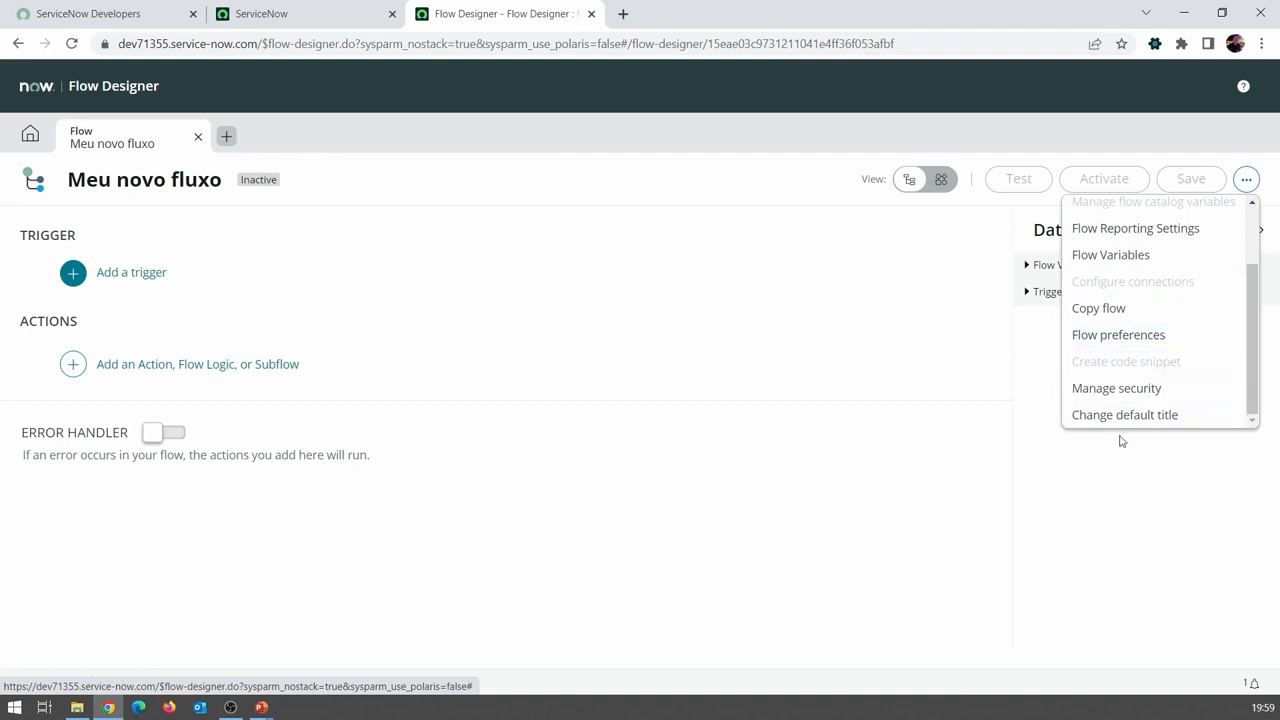
pyautogui.click(944, 134)
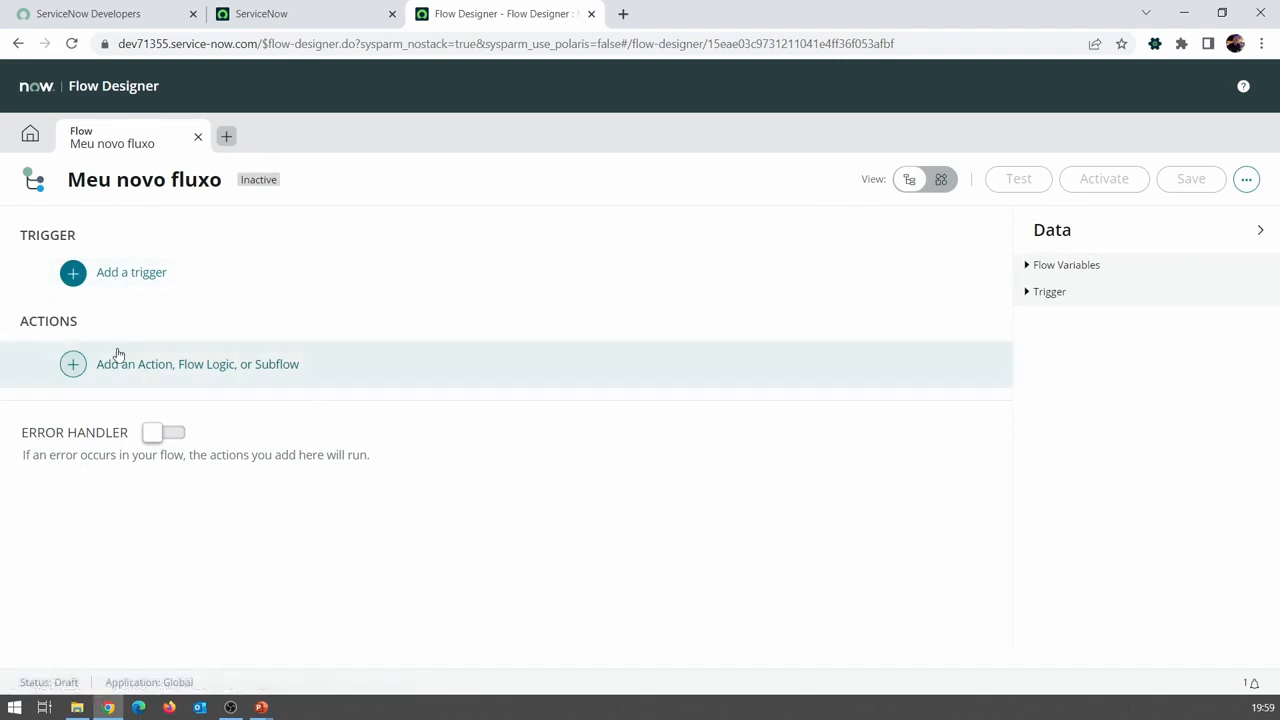
# Step: Add a Created or Updated record trigger to the flow and set its table to Incident [incident]
pyautogui.click(122, 276)
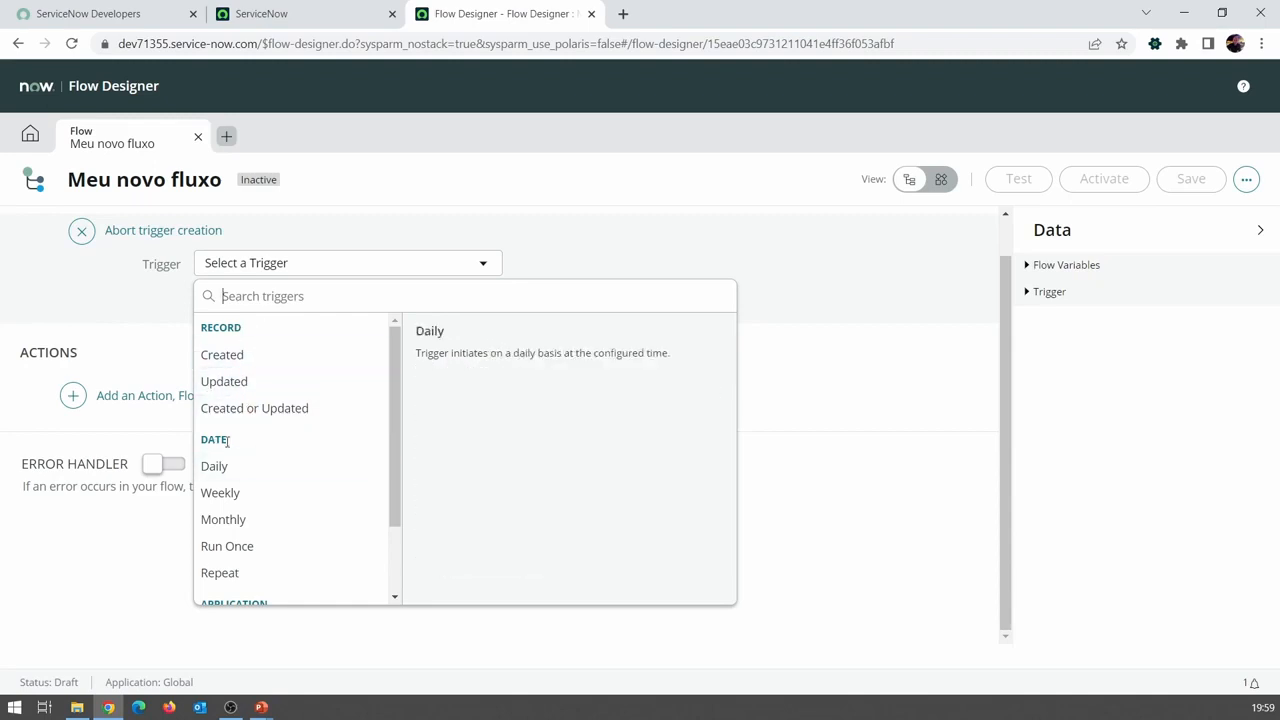
pyautogui.scroll(-1, 265, 495)
pyautogui.scroll(1, 246, 528)
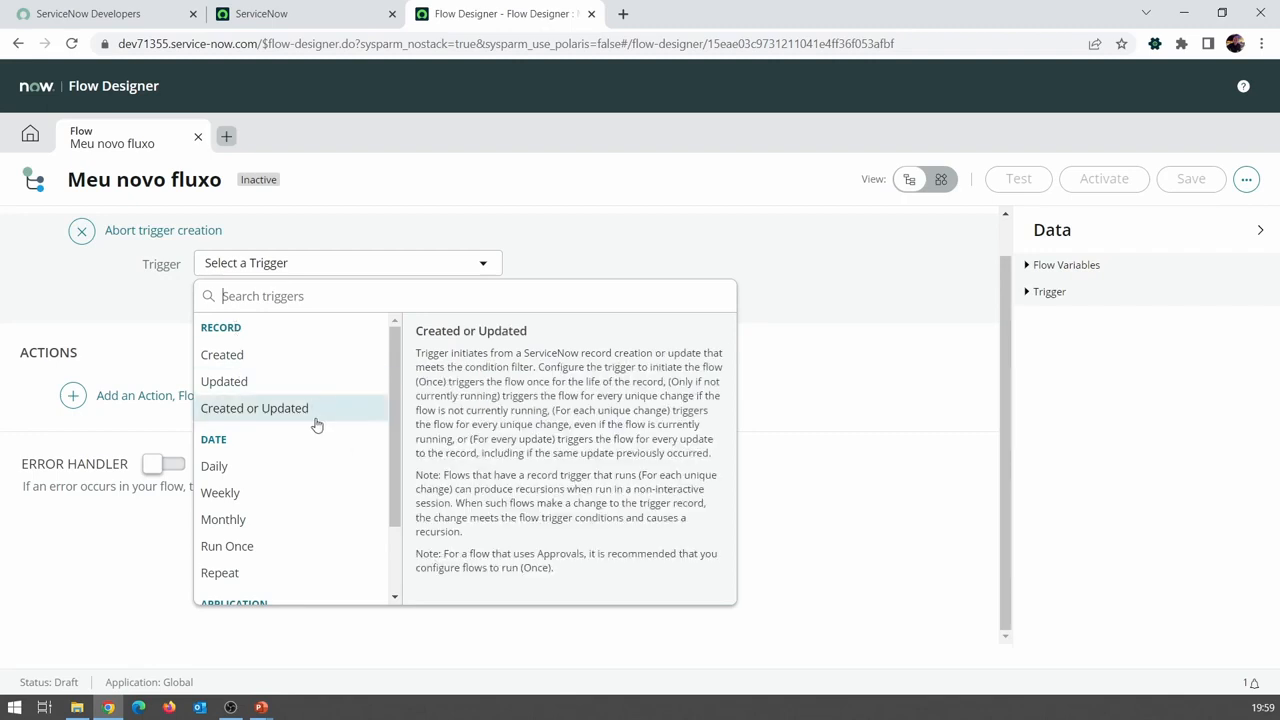
pyautogui.click(254, 408)
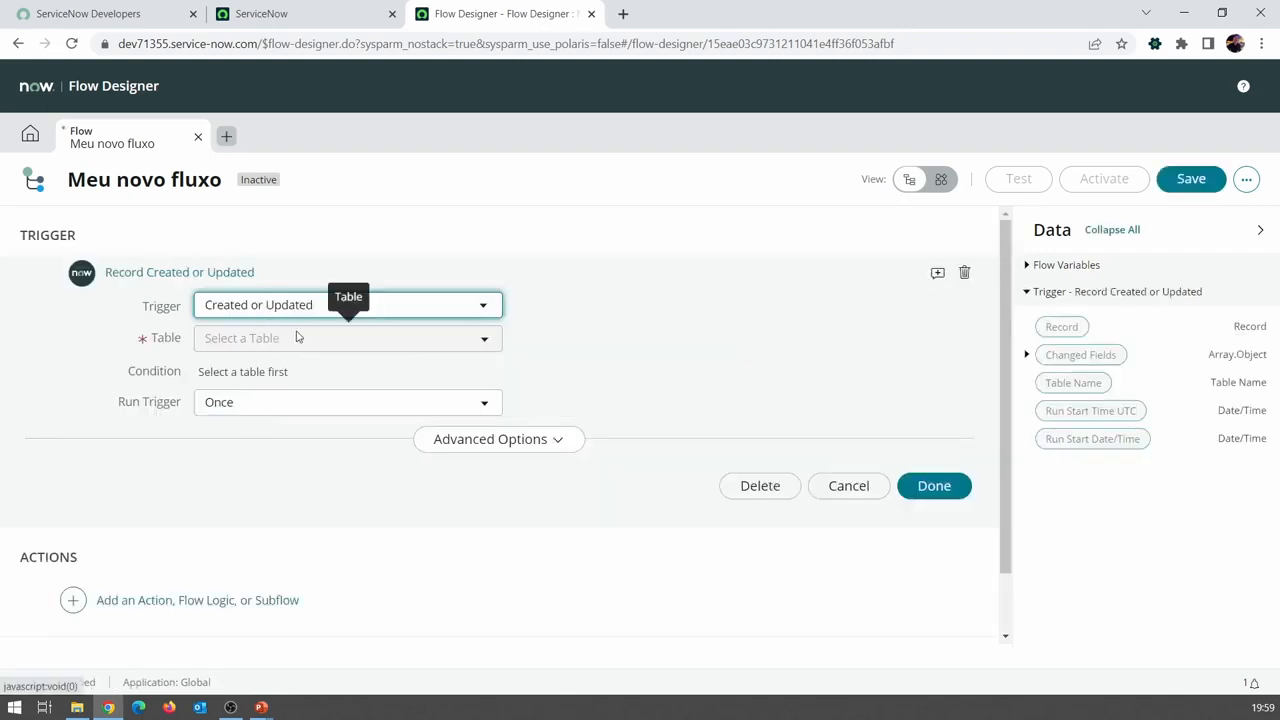
pyautogui.click(475, 342)
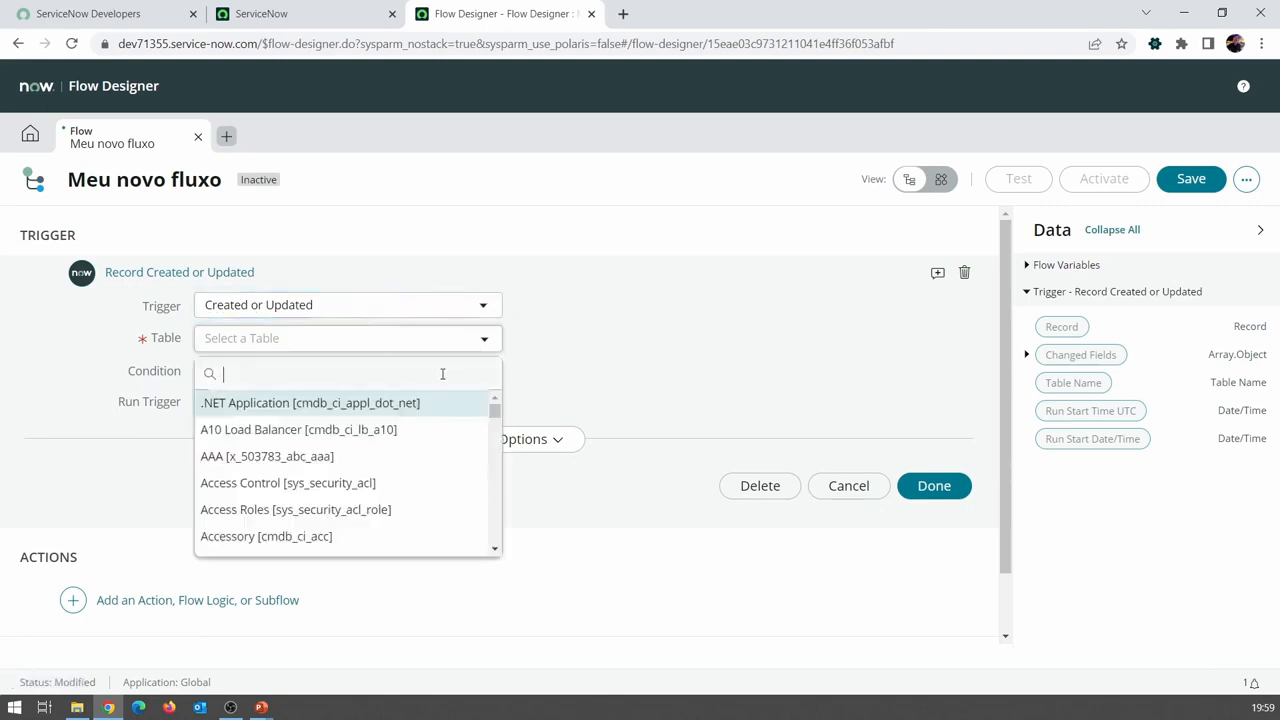
pyautogui.write('inc')
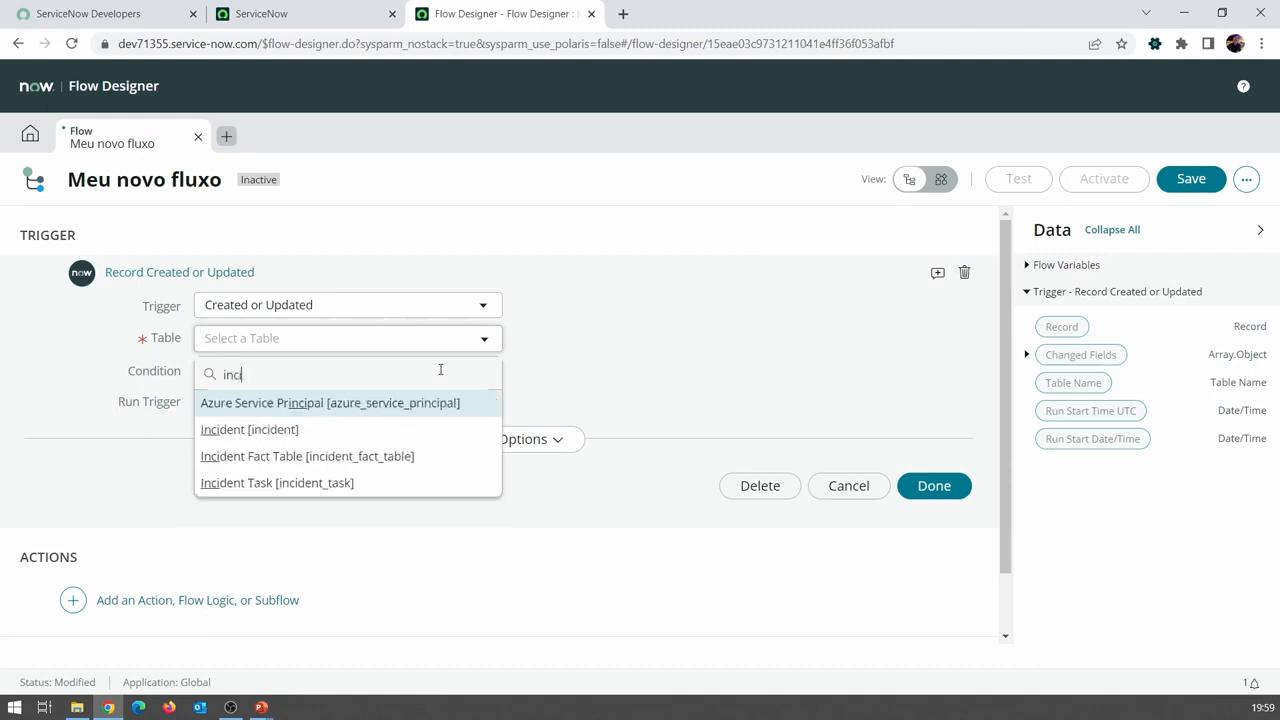
pyautogui.write('i')
pyautogui.click(368, 429)
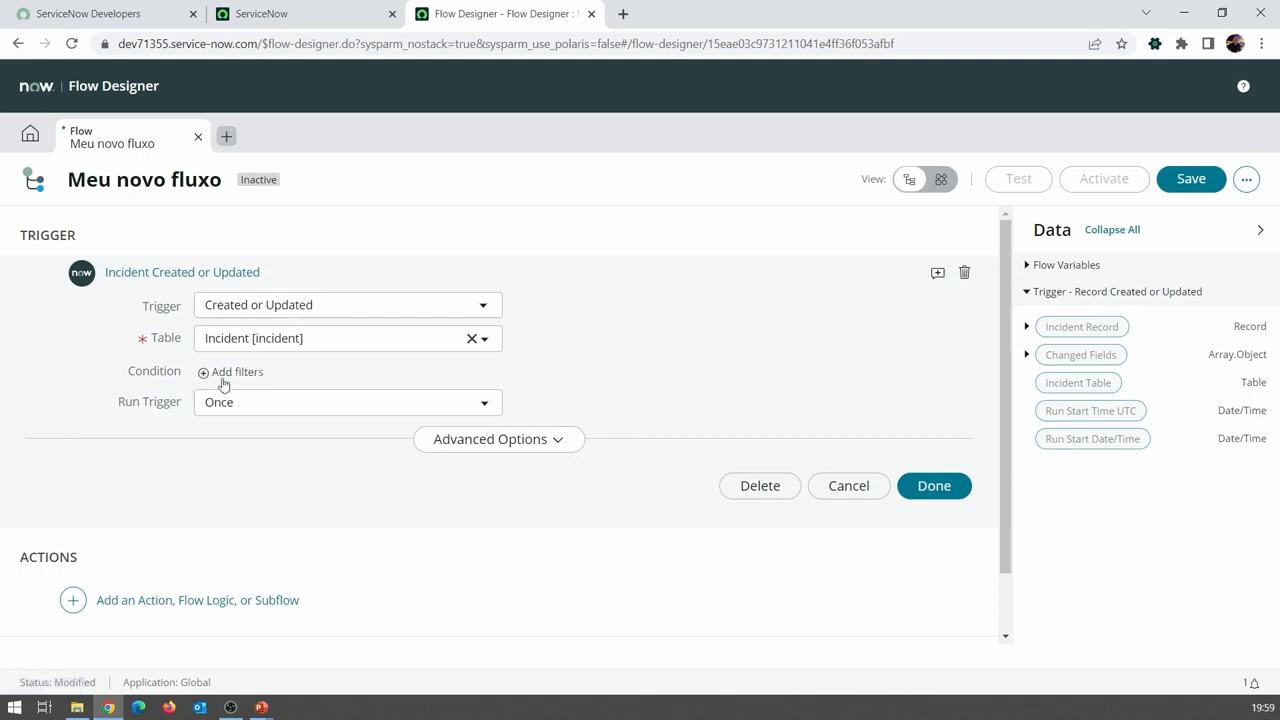
# Step: Add a trigger condition requiring Priority changes to 1 - Critical, keep Run Trigger at Once and confirm the trigger
pyautogui.click(206, 374)
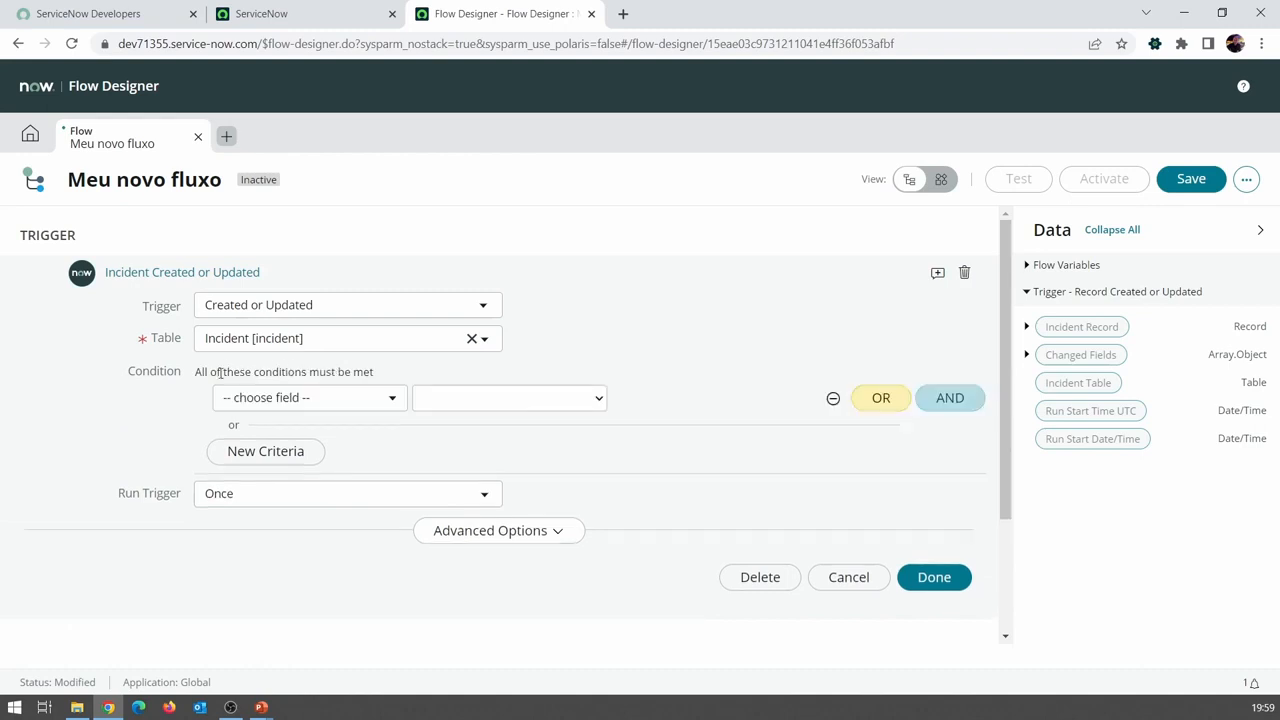
pyautogui.click(335, 402)
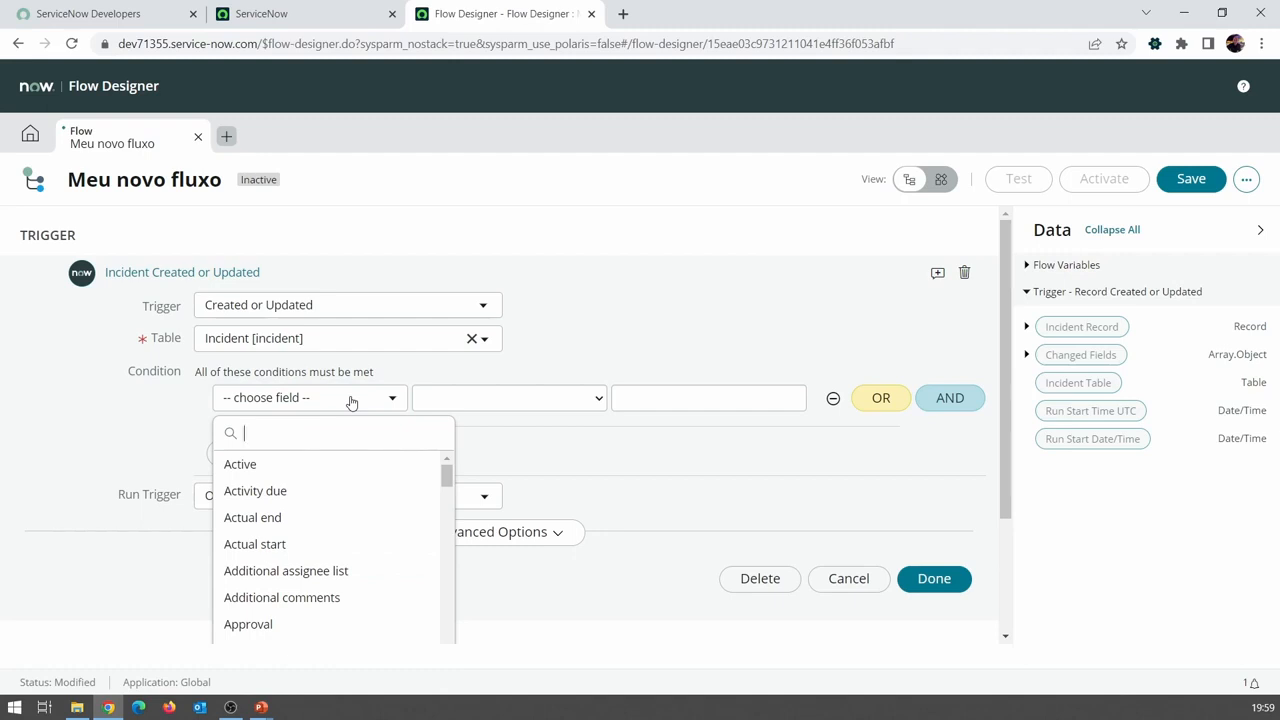
pyautogui.write('prio')
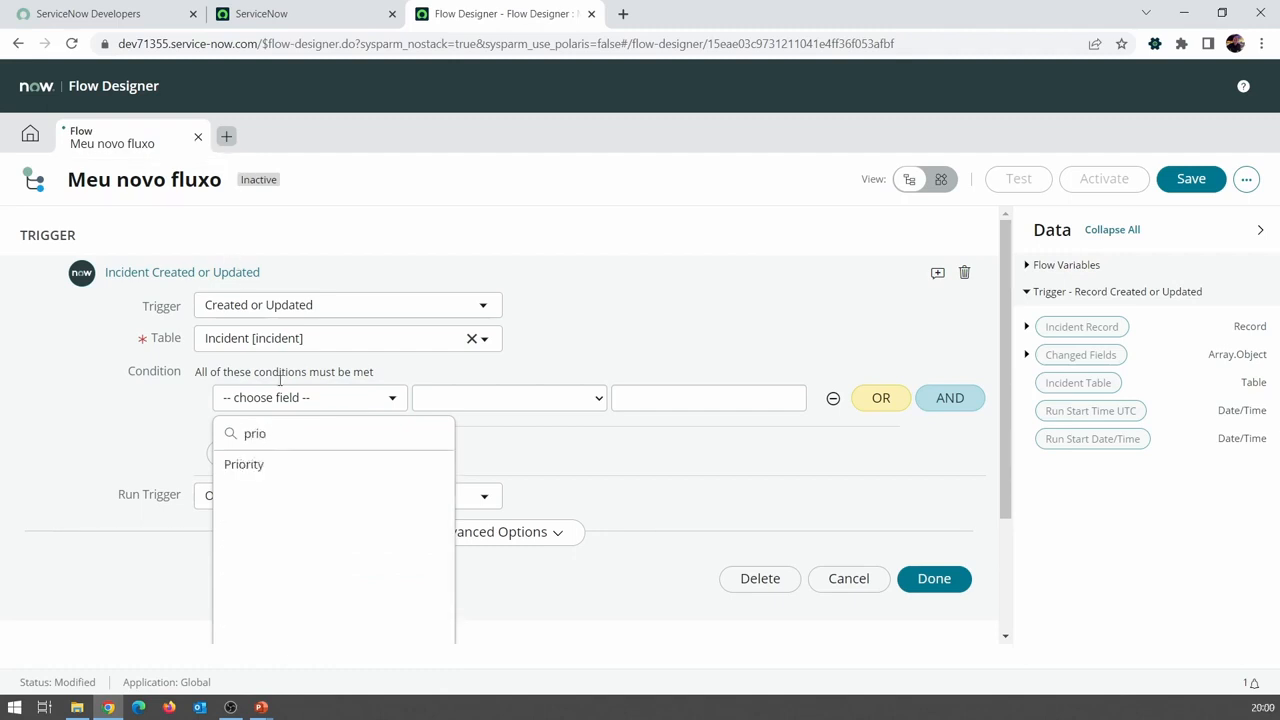
pyautogui.click(329, 466)
pyautogui.click(487, 400)
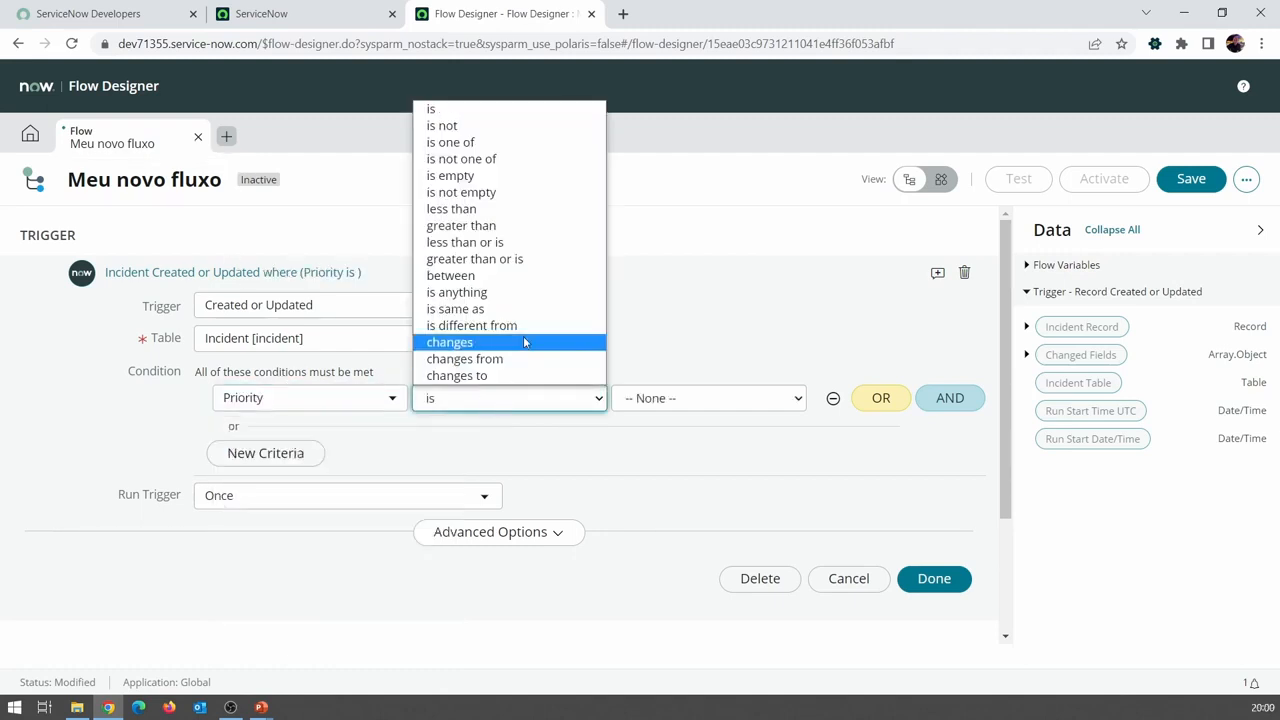
pyautogui.click(500, 375)
pyautogui.click(705, 398)
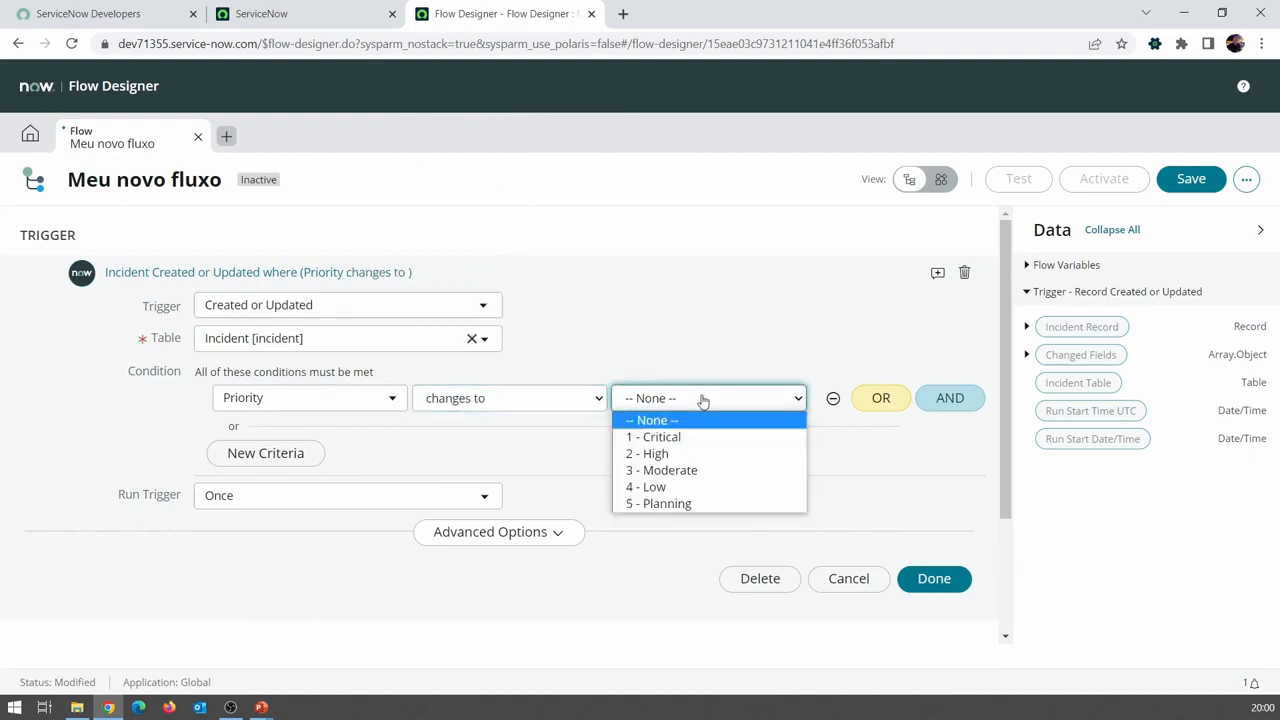
pyautogui.click(684, 447)
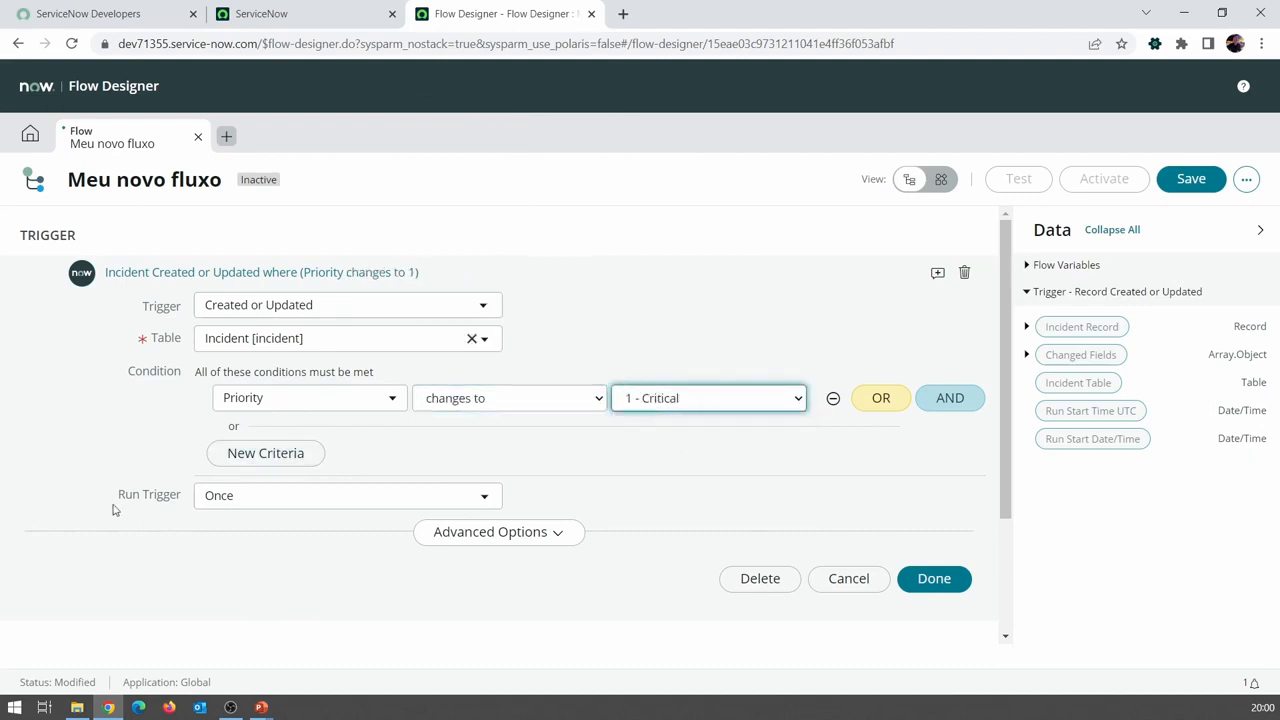
pyautogui.click(249, 505)
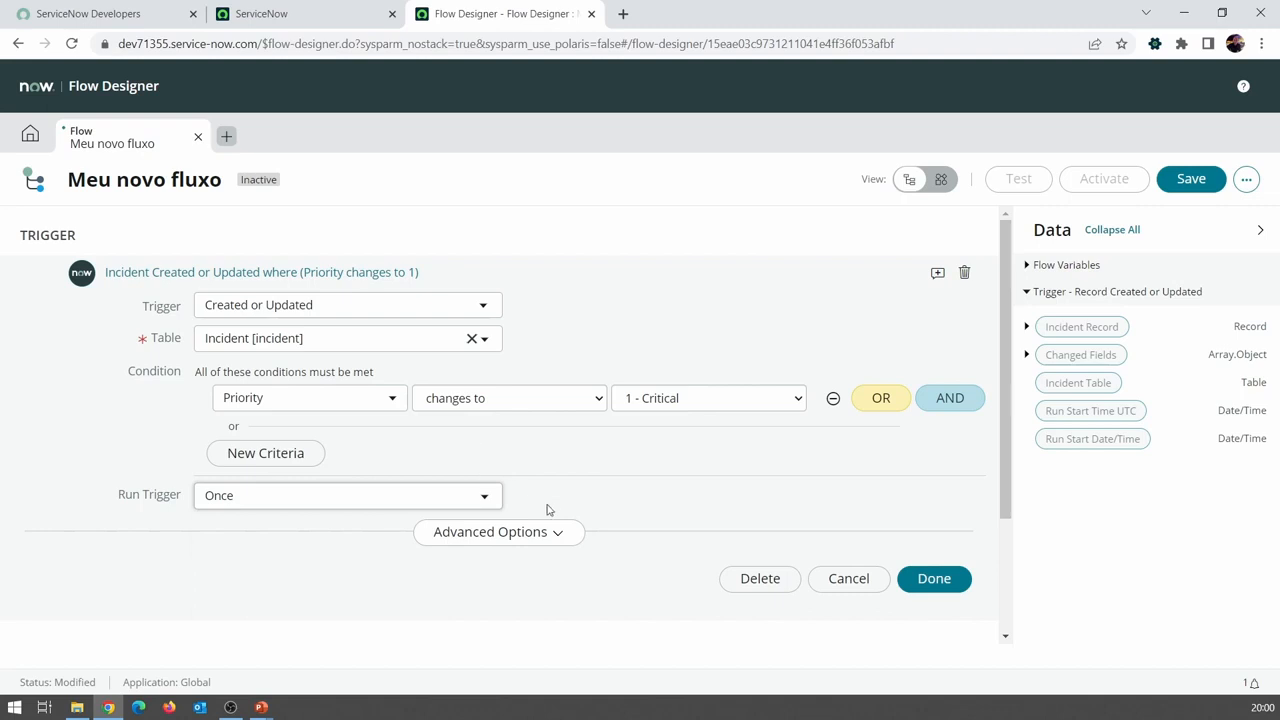
pyautogui.click(943, 585)
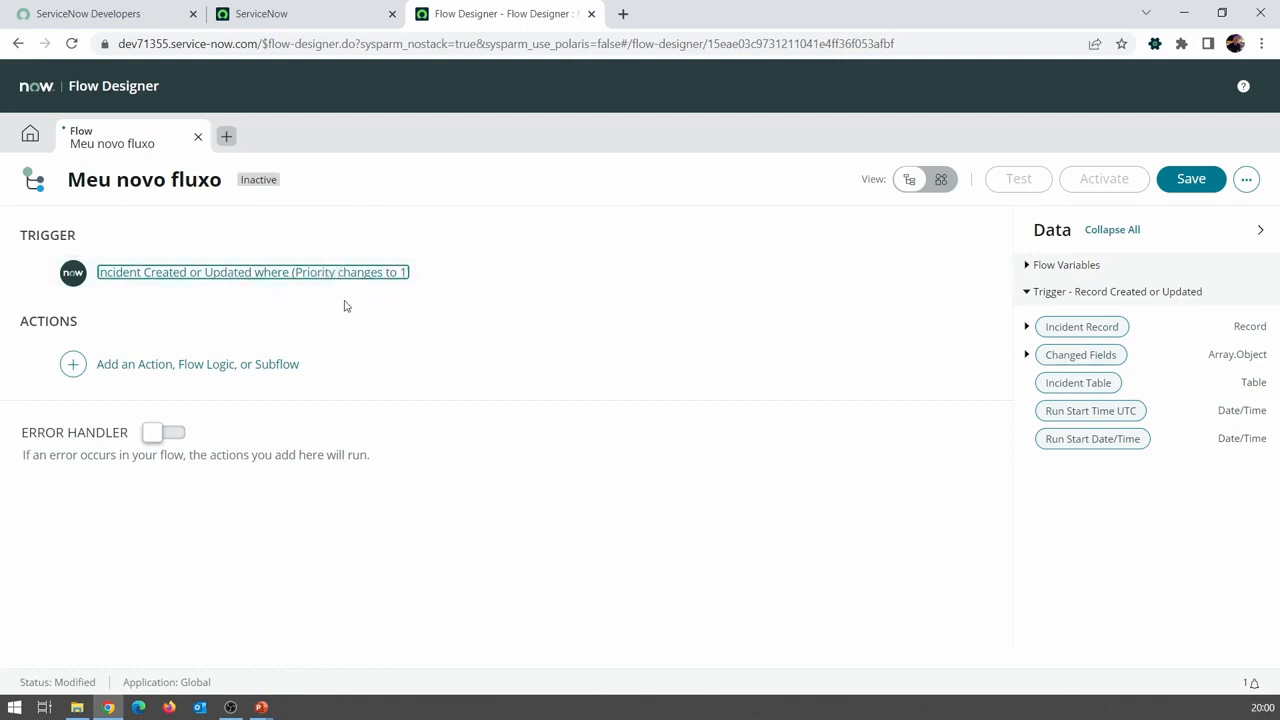
# Step: Start adding an element under the flow's actions and review the available flow logic options and subflows
pyautogui.click(336, 372)
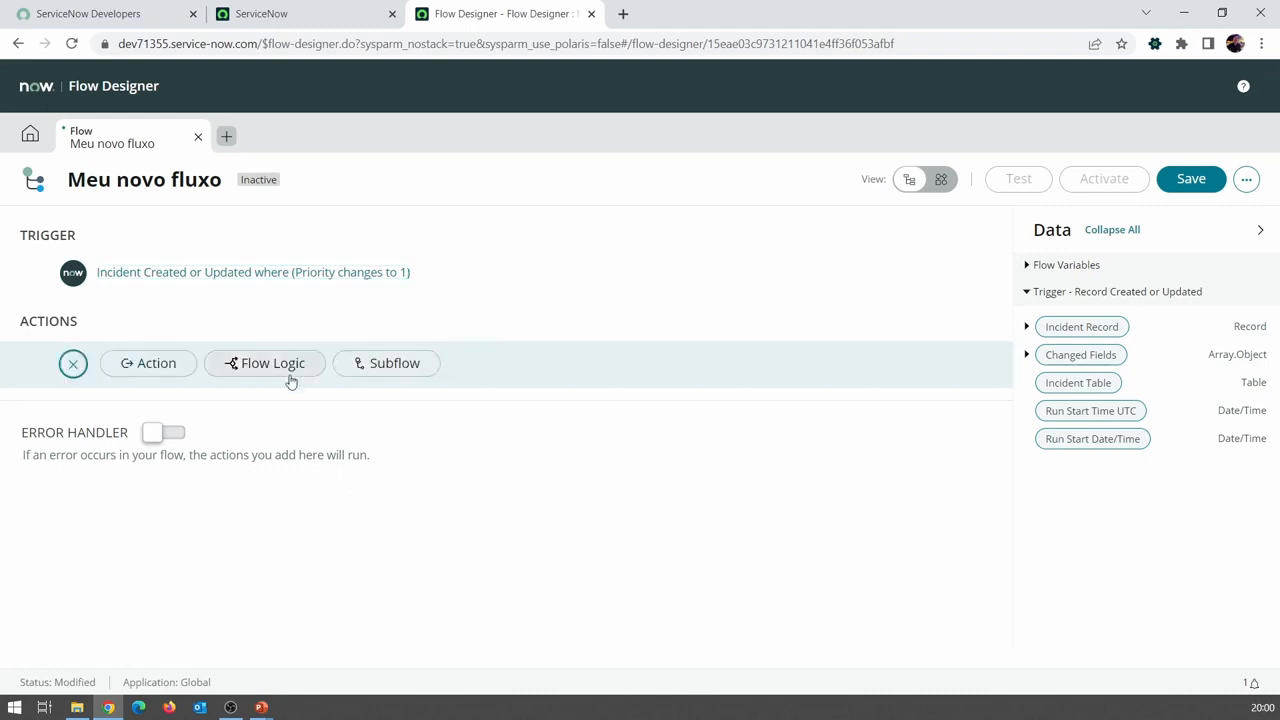
pyautogui.click(127, 370)
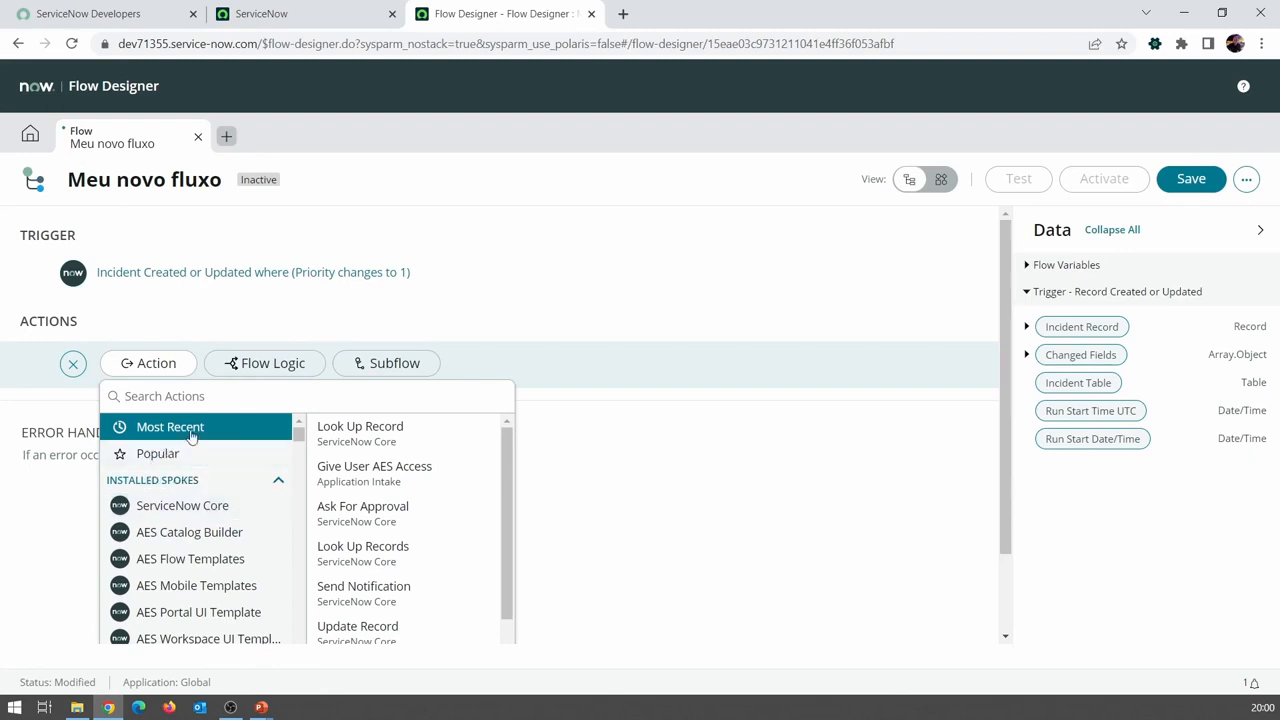
pyautogui.click(262, 364)
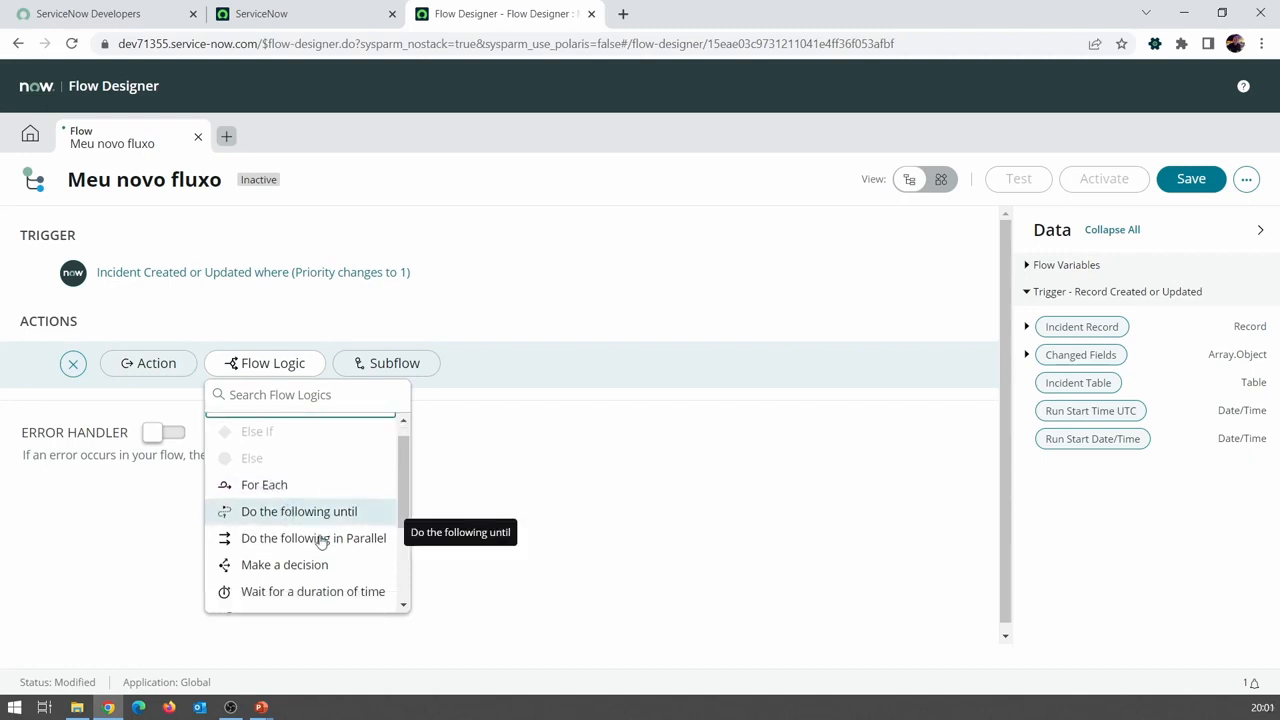
pyautogui.scroll(-1, 320, 538)
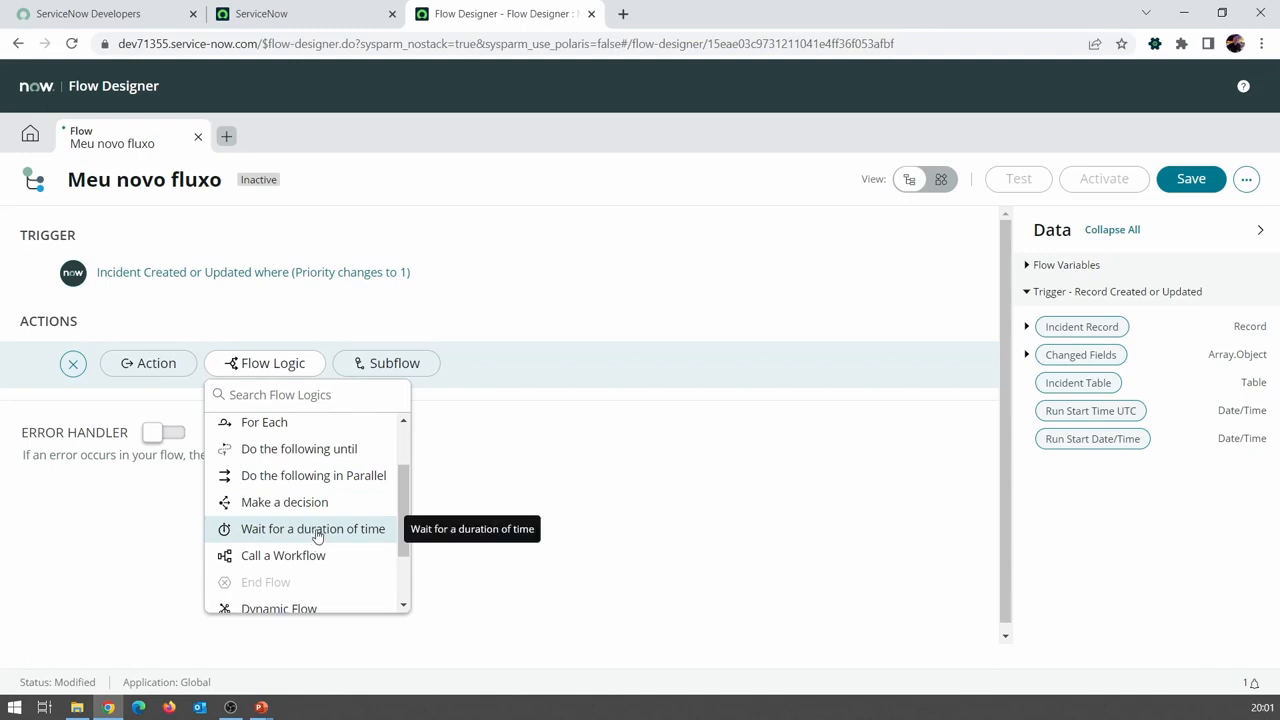
pyautogui.scroll(-1, 318, 525)
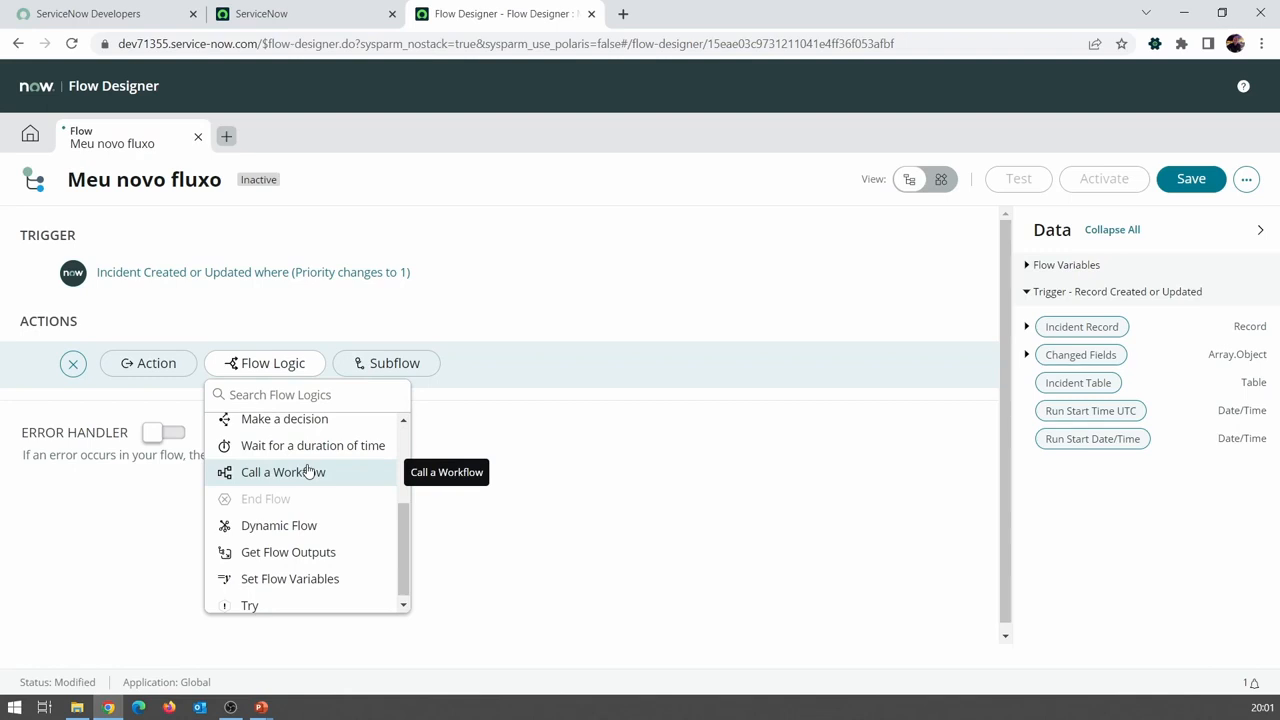
pyautogui.scroll(-1, 337, 500)
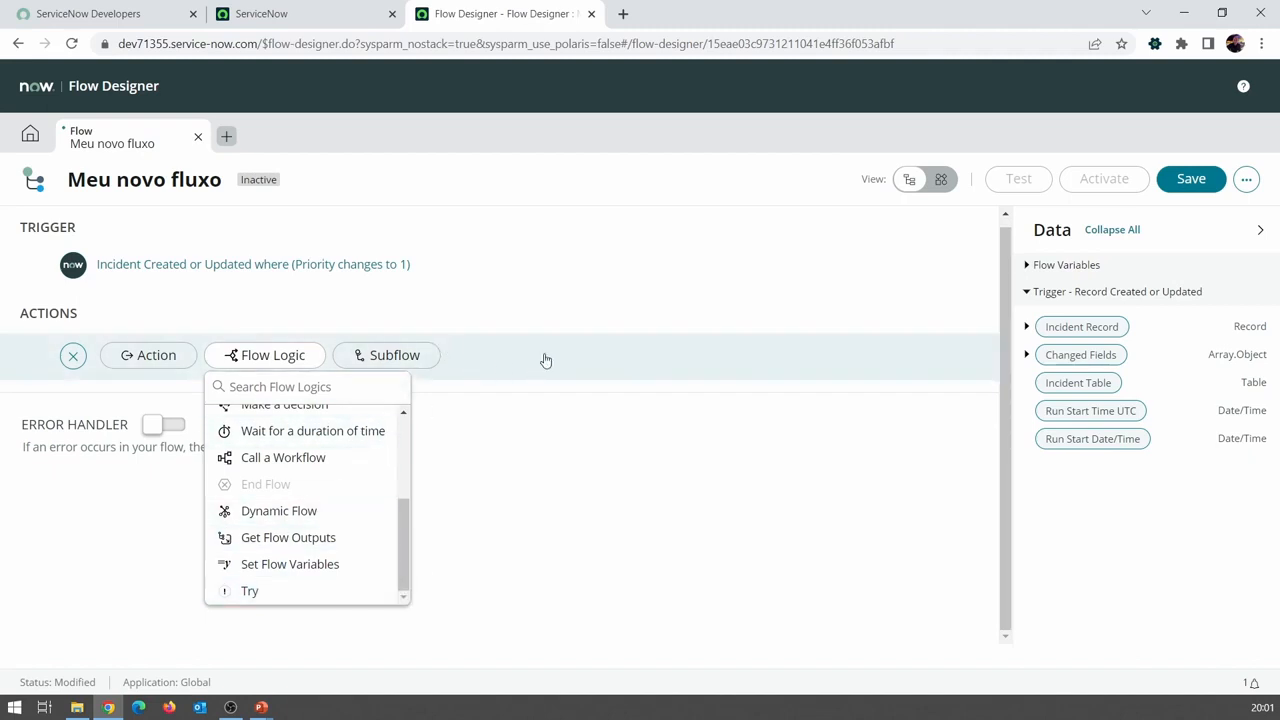
pyautogui.click(420, 357)
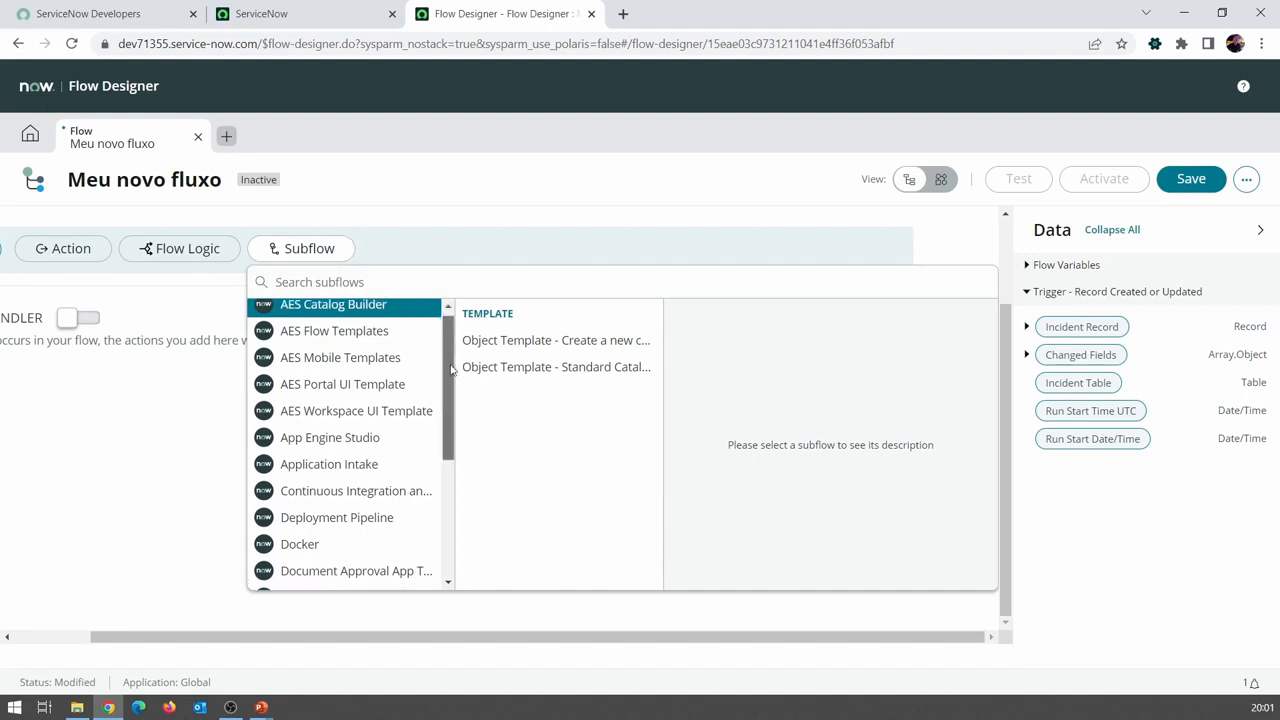
pyautogui.scroll(-3, 340, 520)
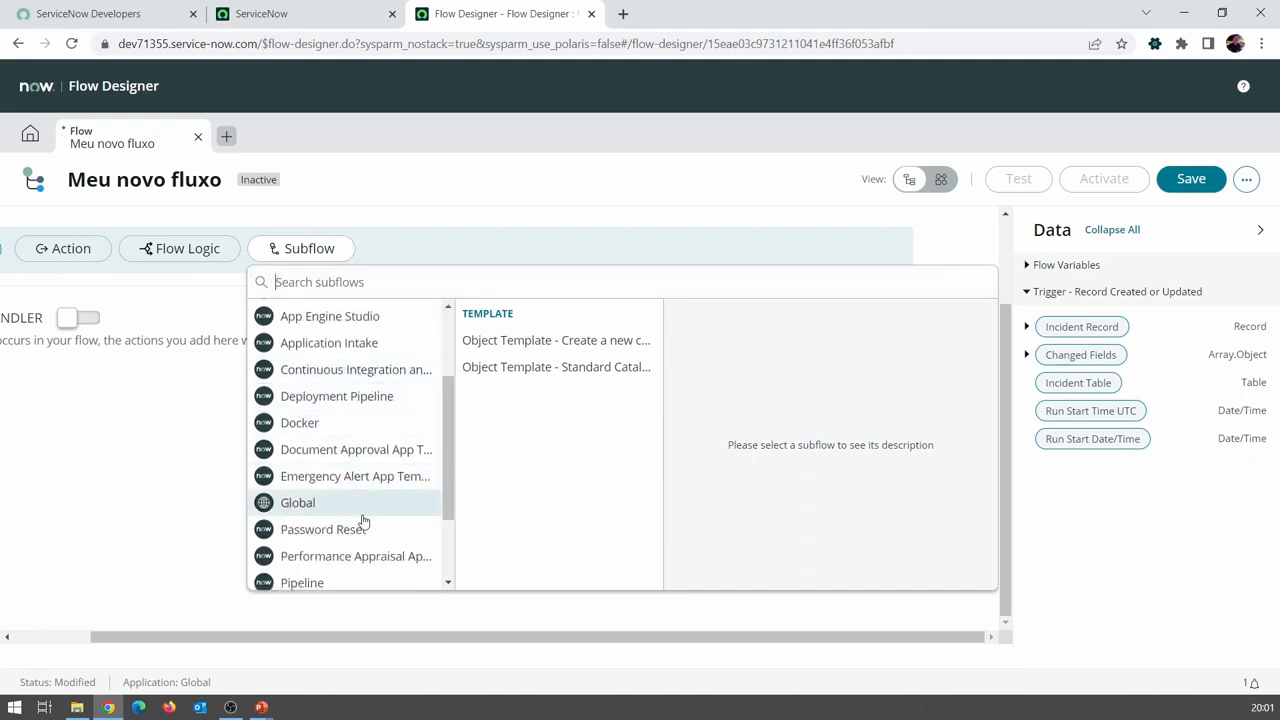
pyautogui.scroll(-2, 365, 527)
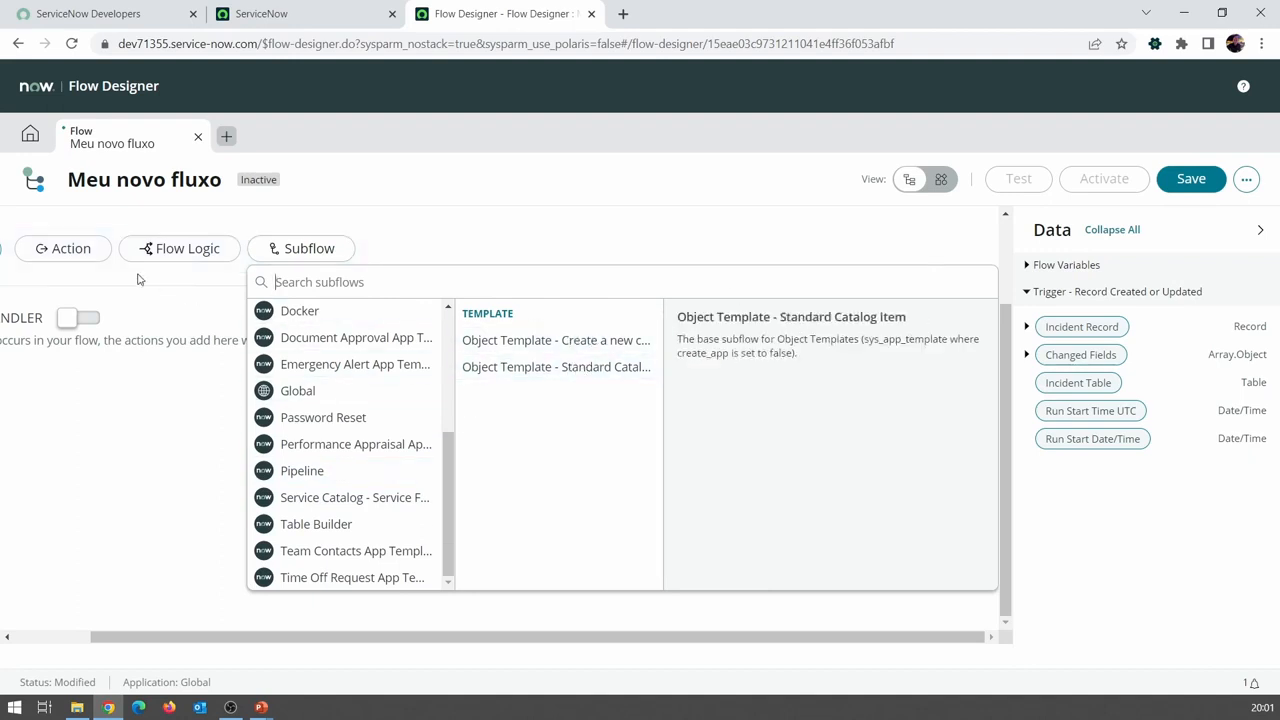
# Step: Browse the complete list of action spokes, both installed and not installed, from Most Recent to IntegrationHub
pyautogui.click(50, 250)
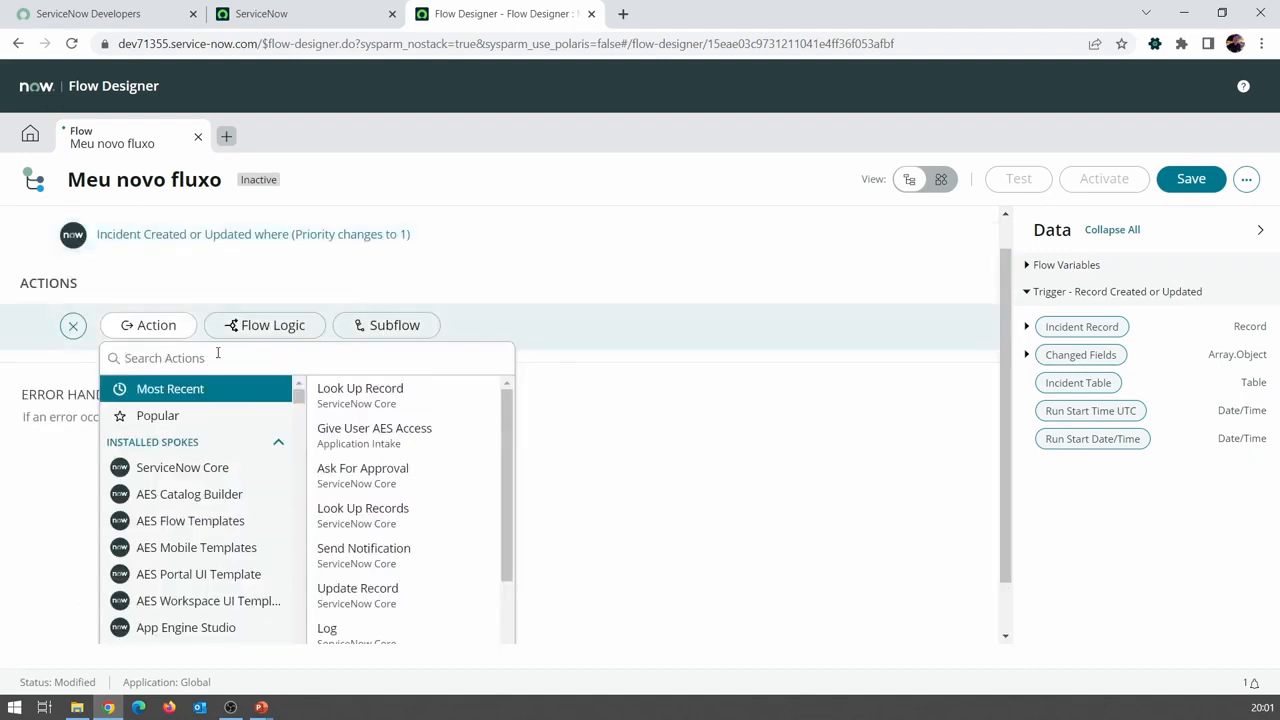
pyautogui.scroll(-1, 593, 310)
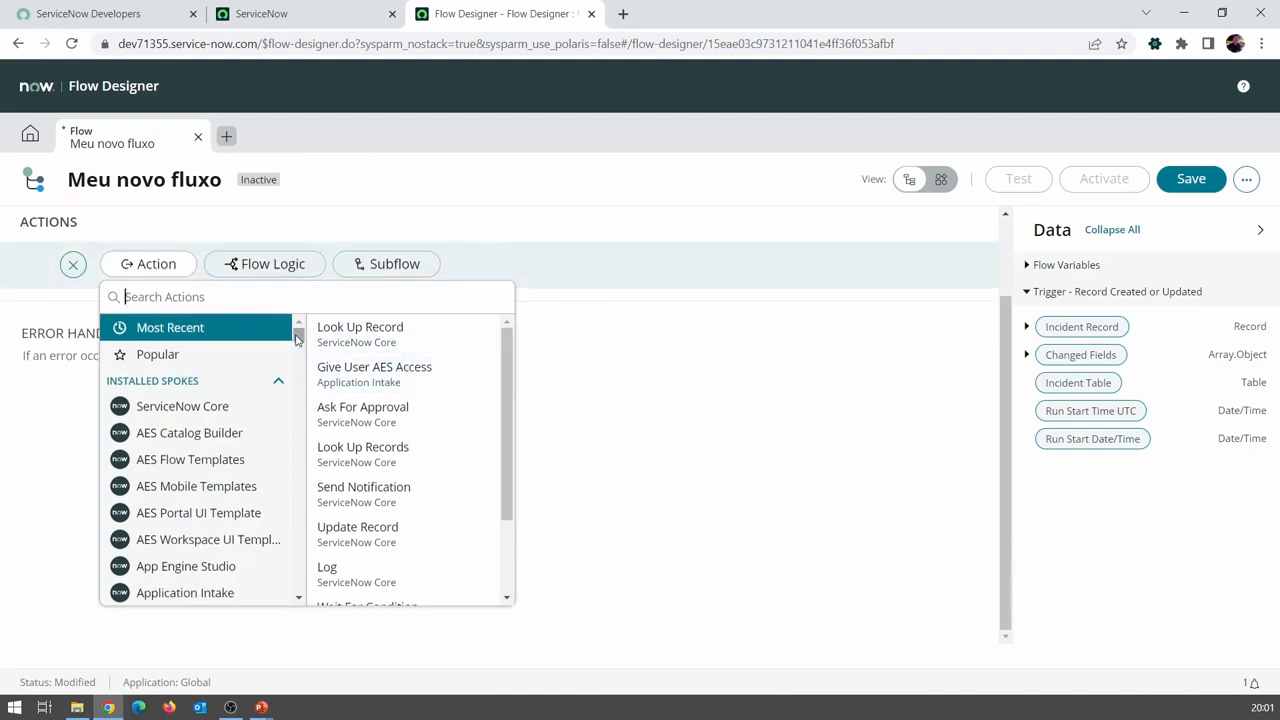
pyautogui.scroll(-1, 296, 340)
pyautogui.scroll(-1, 258, 374)
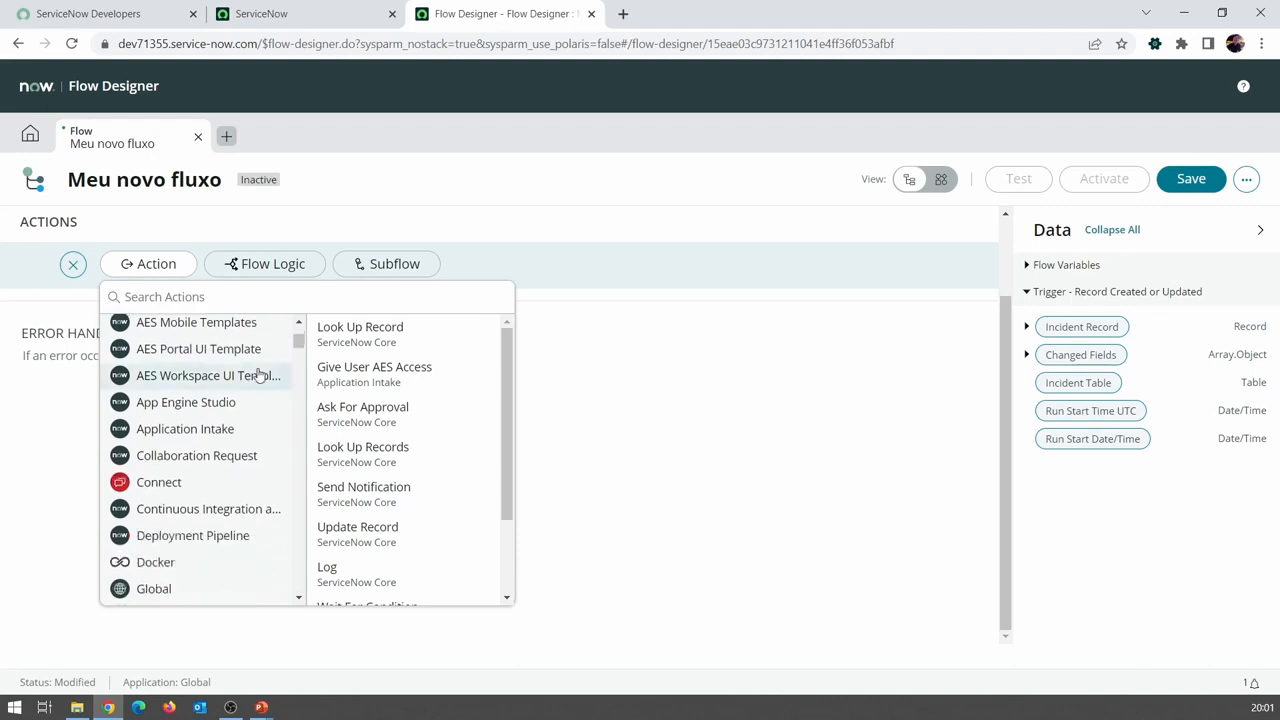
pyautogui.scroll(-5, 258, 374)
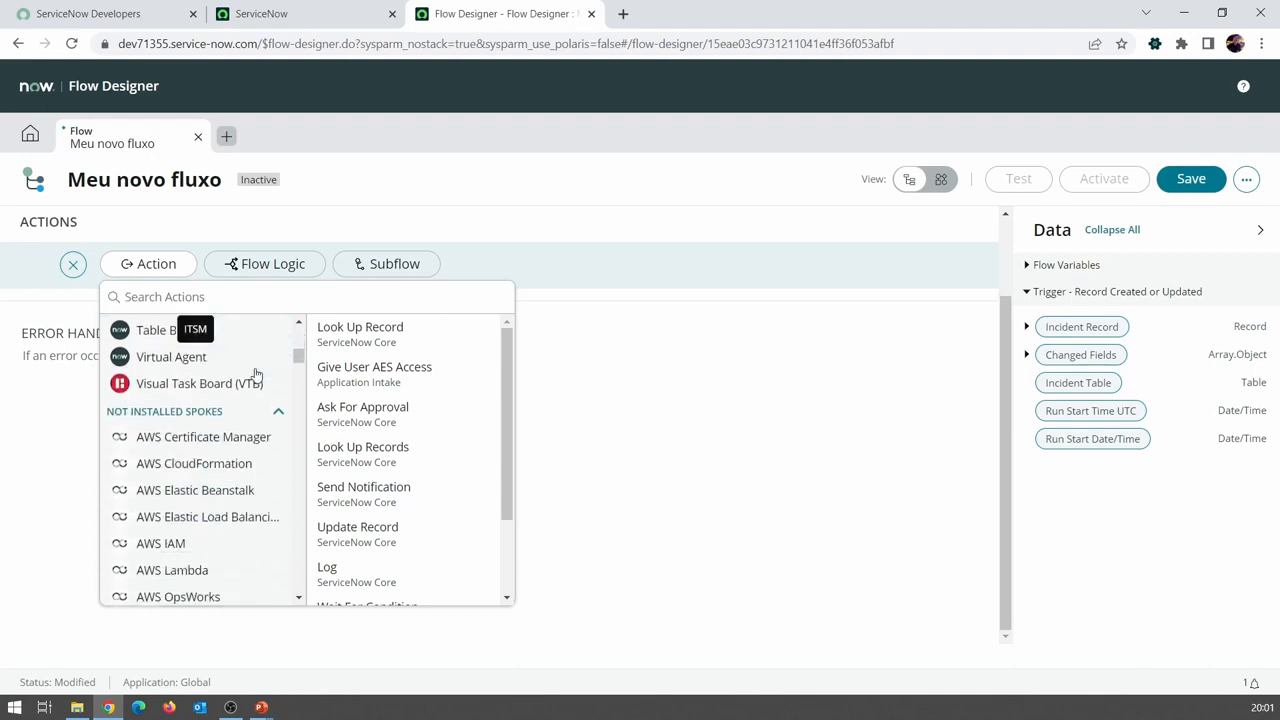
pyautogui.scroll(-1, 256, 374)
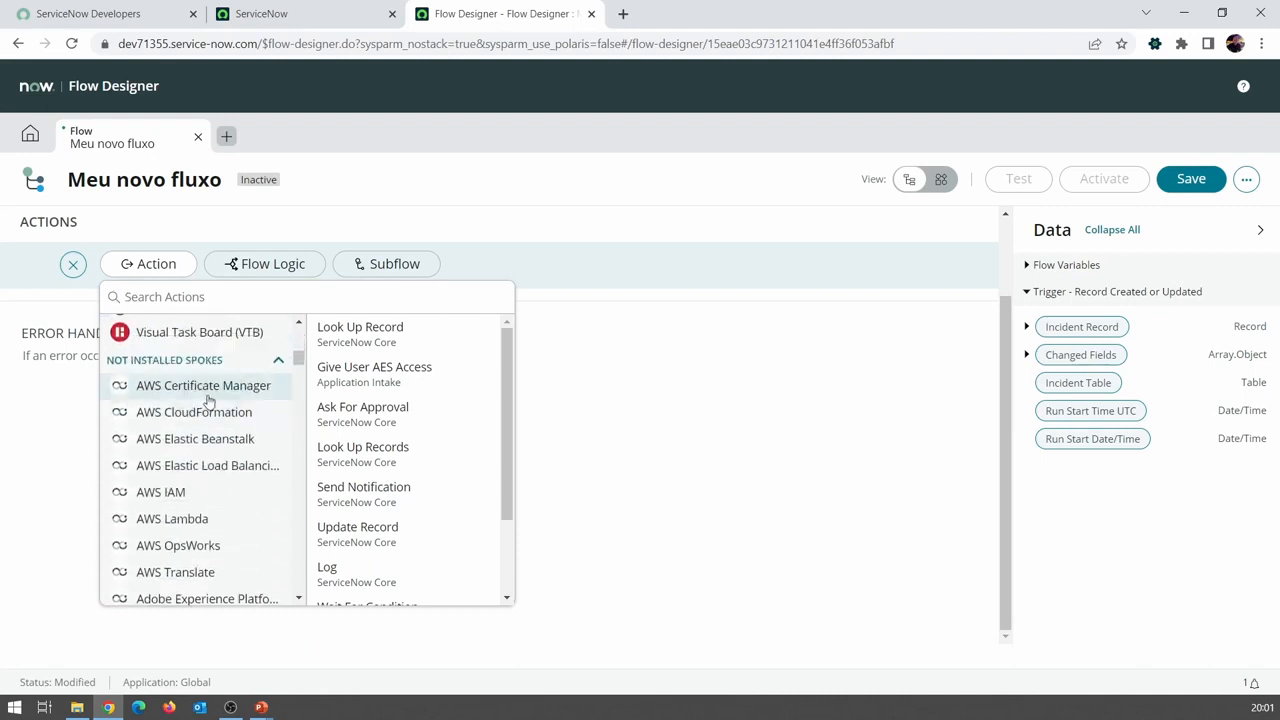
pyautogui.scroll(-5, 170, 430)
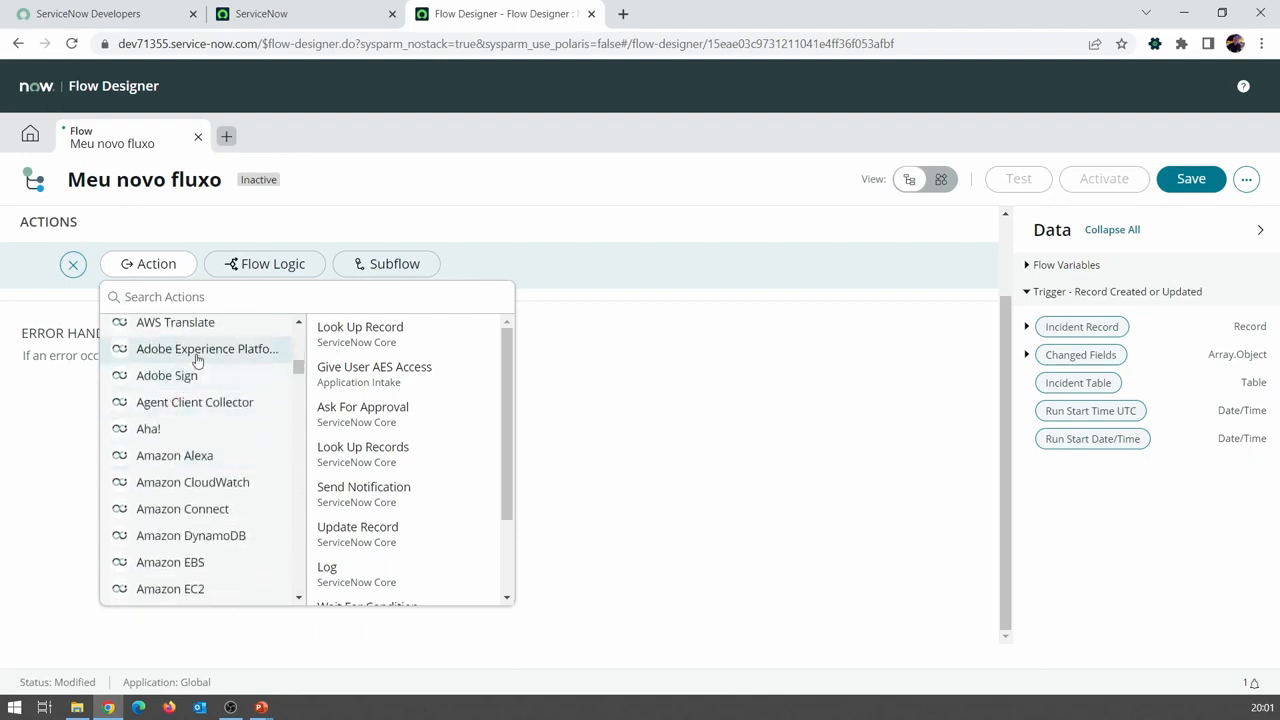
pyautogui.scroll(-10, 188, 443)
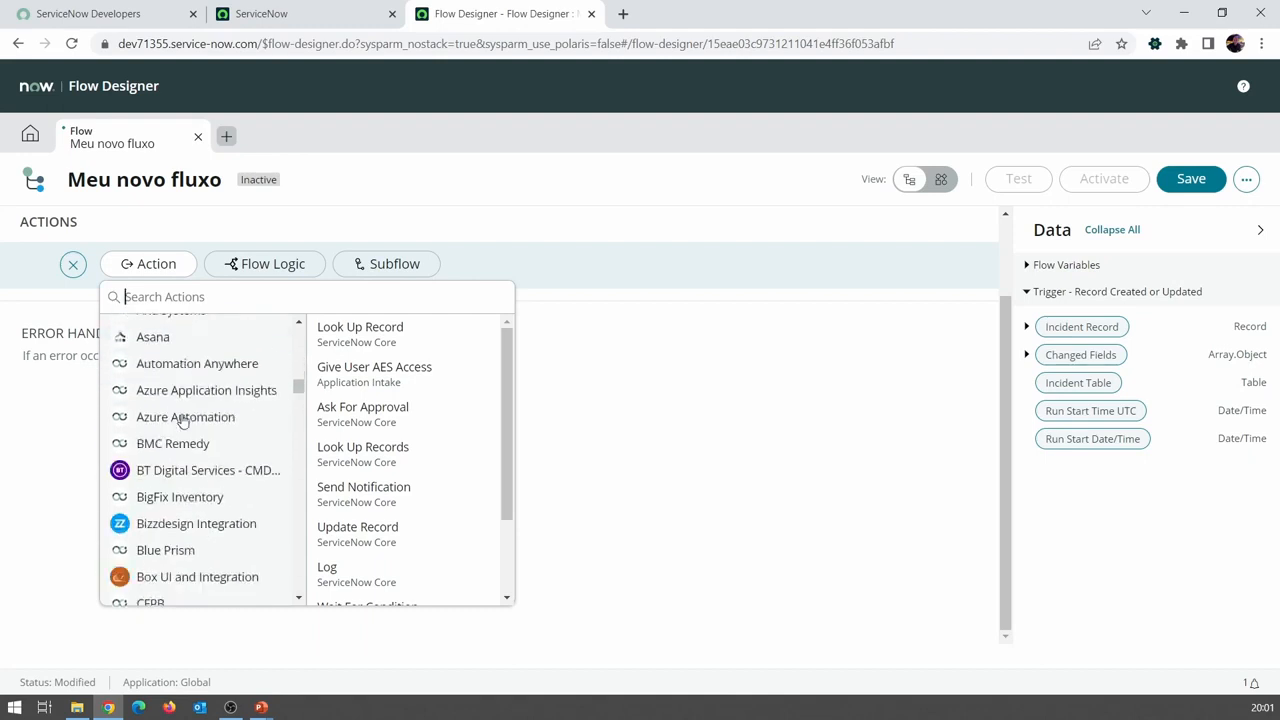
pyautogui.scroll(-2, 199, 442)
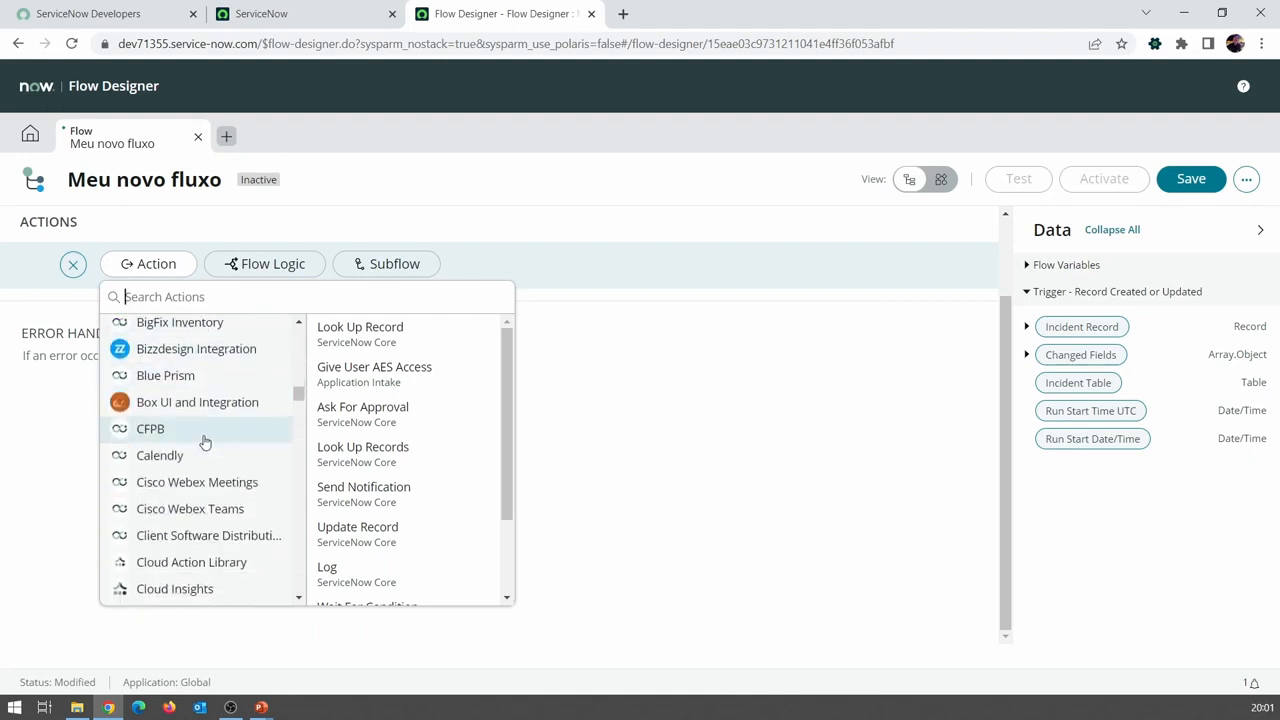
pyautogui.scroll(-4, 200, 433)
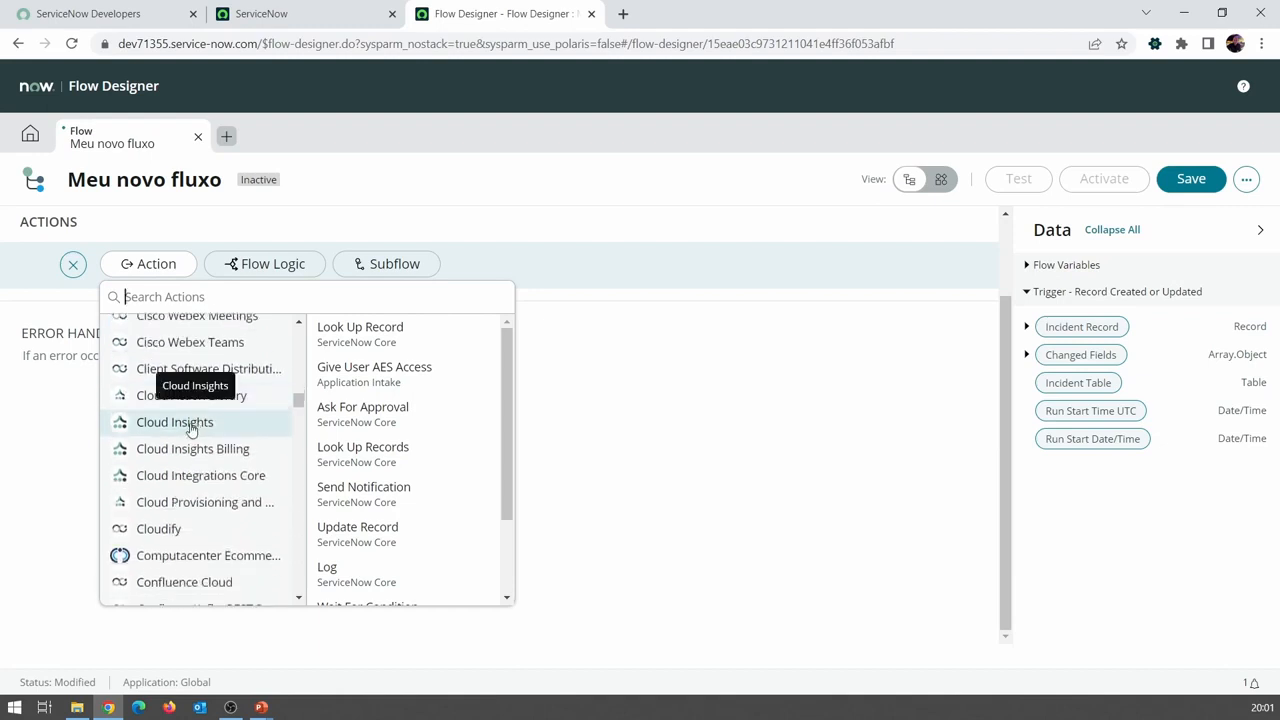
pyautogui.scroll(-6, 205, 435)
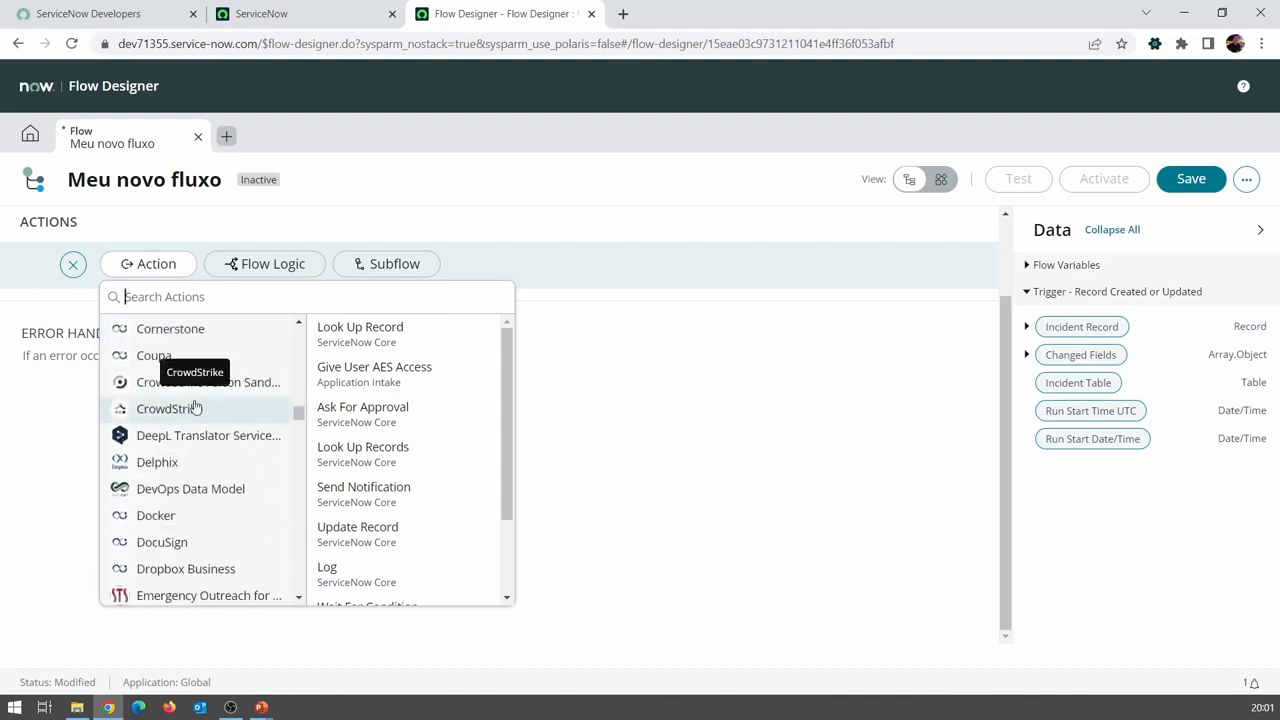
pyautogui.scroll(-9, 196, 407)
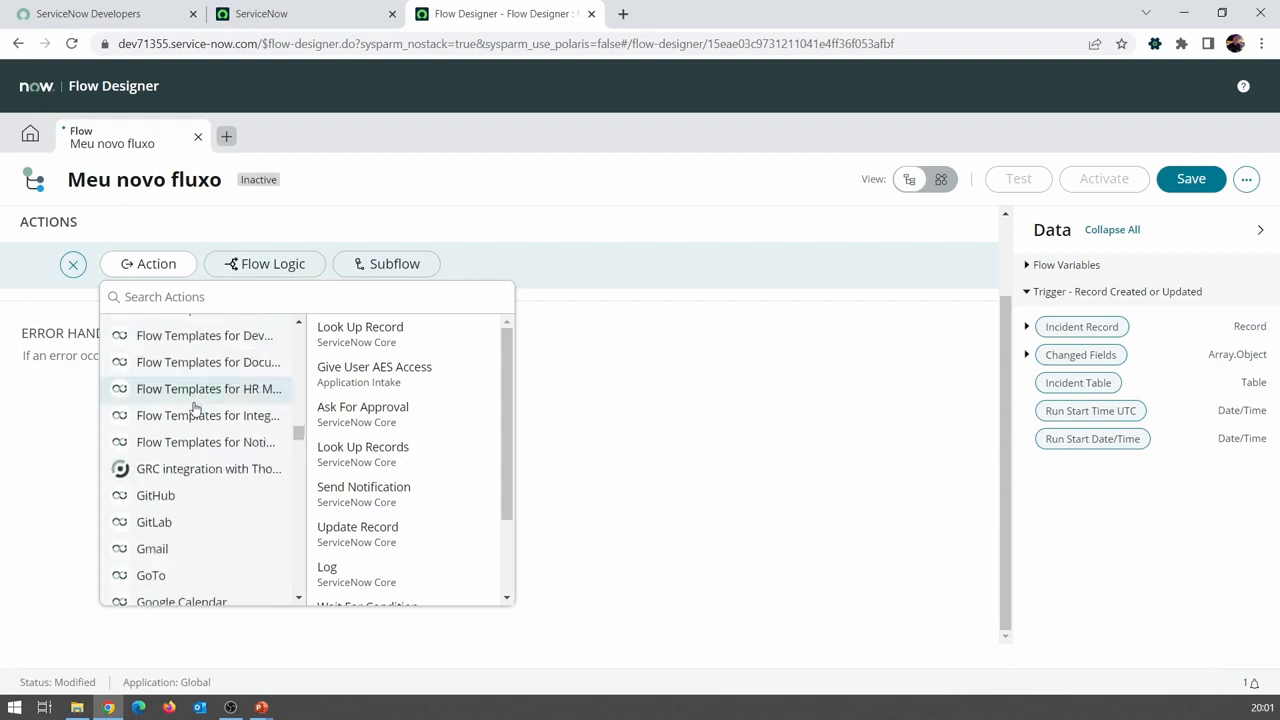
pyautogui.scroll(-3, 196, 407)
pyautogui.scroll(-6, 196, 407)
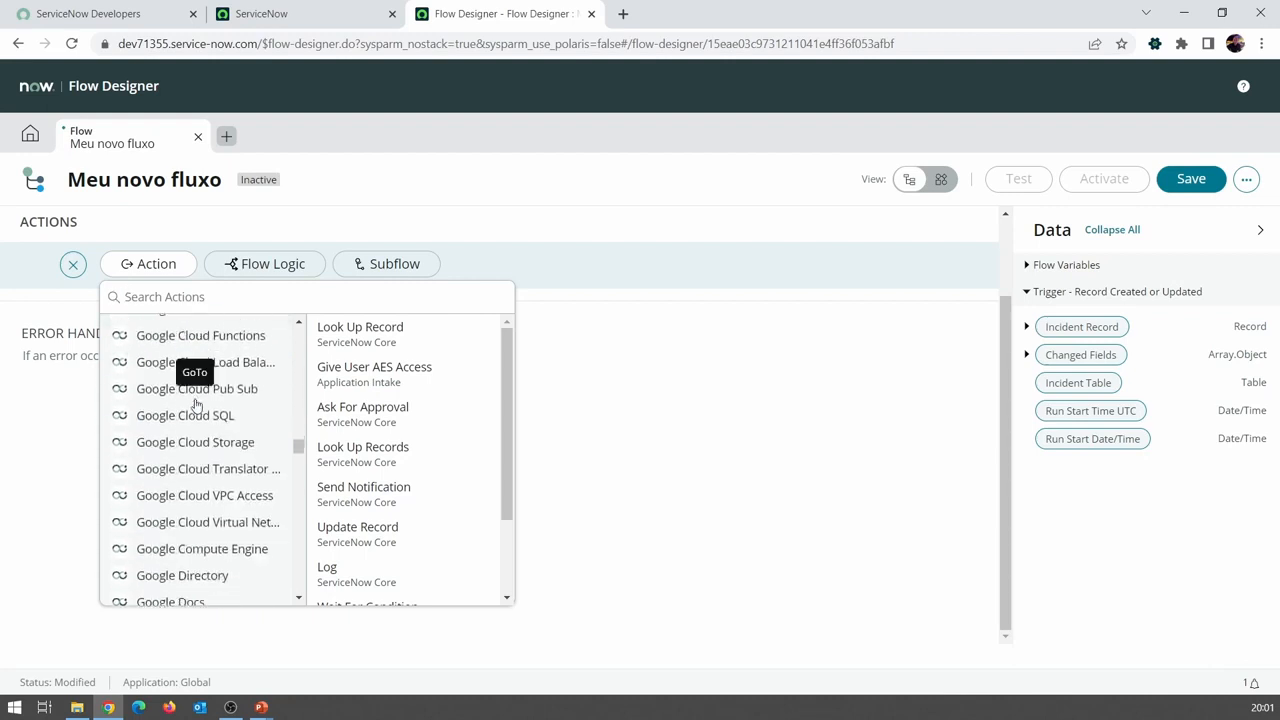
pyautogui.scroll(-15, 226, 456)
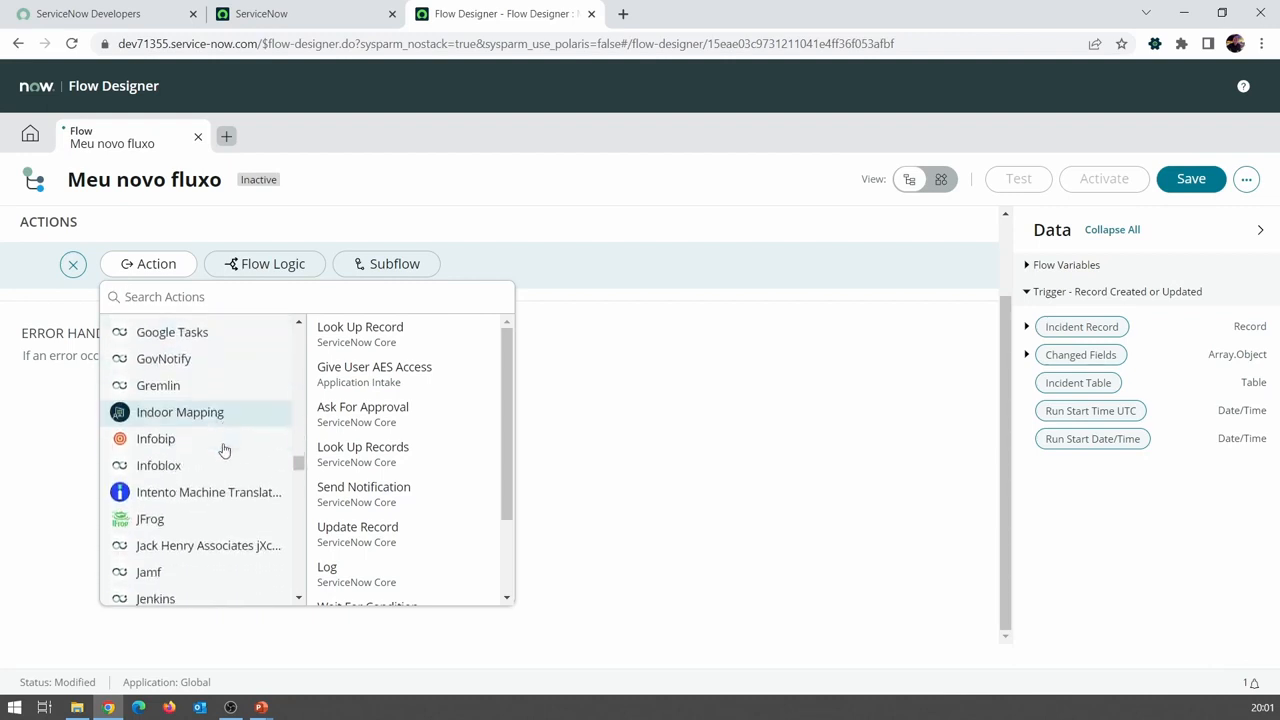
pyautogui.scroll(-20, 226, 437)
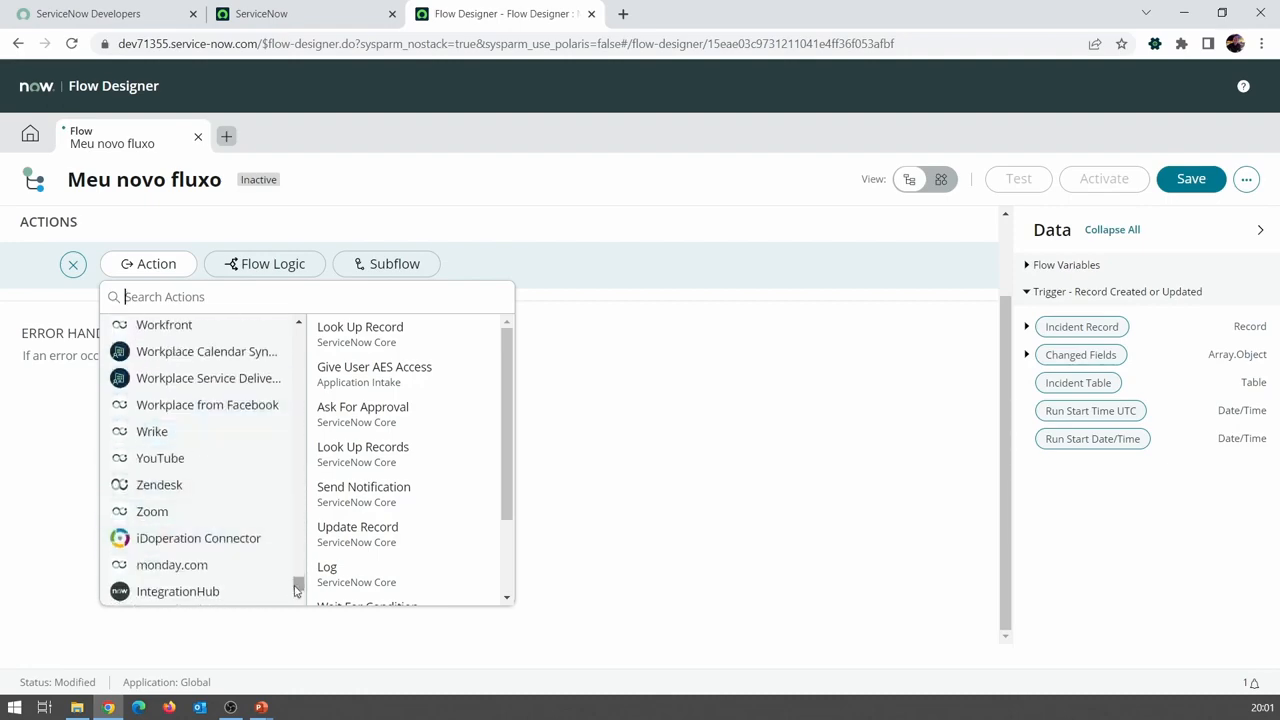
pyautogui.moveTo(298, 586); pyautogui.dragTo(320, 314)
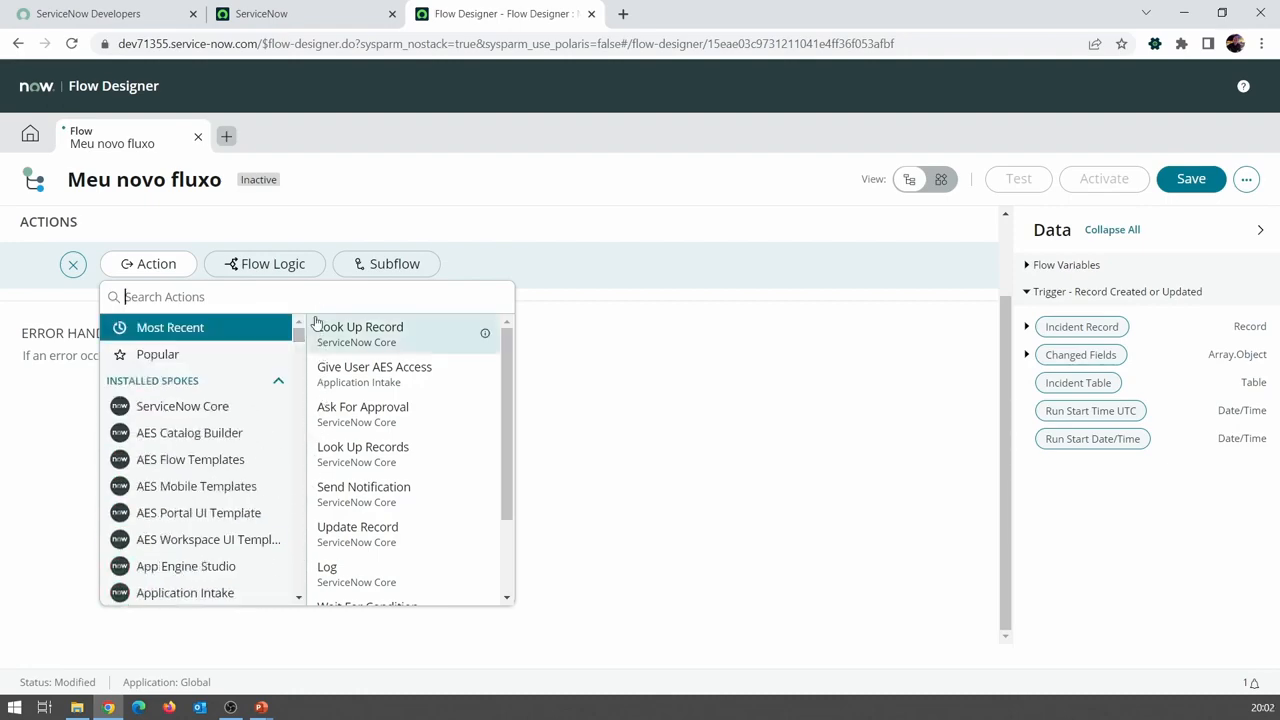
# Step: Examine the actions offered by the installed Global spoke and return to the start of the spoke list
pyautogui.scroll(-3, 203, 400)
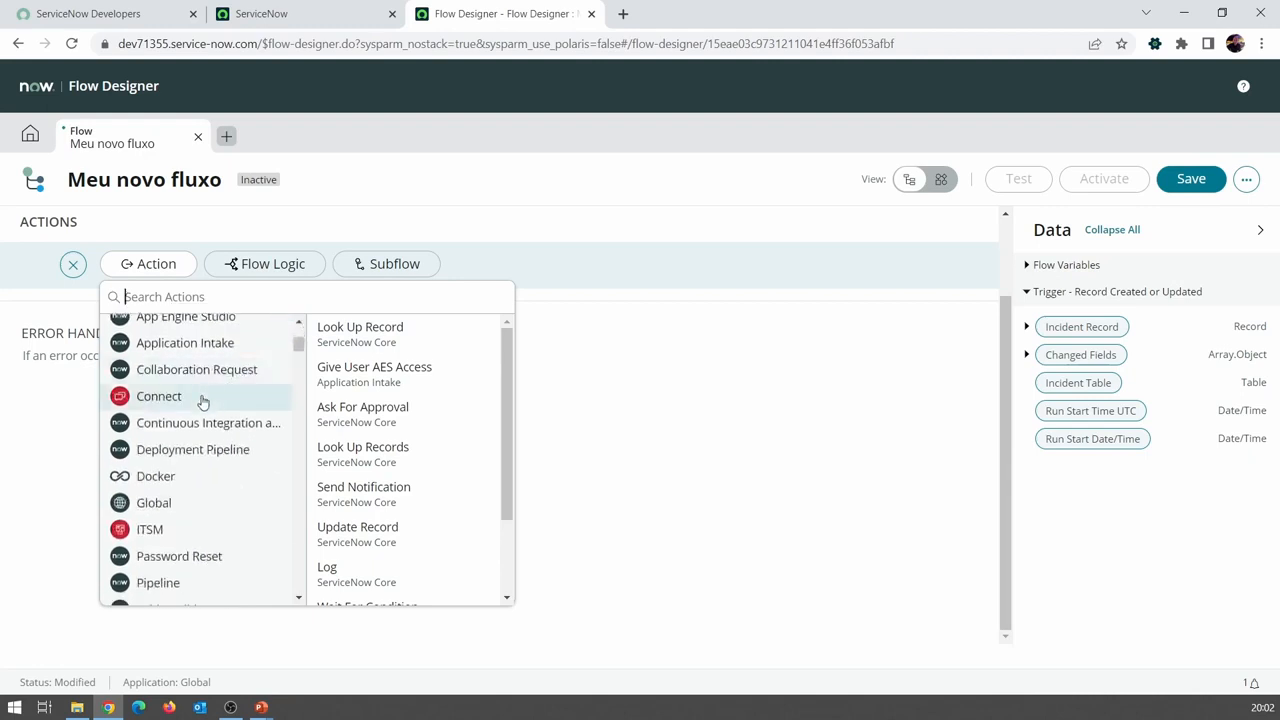
pyautogui.click(191, 503)
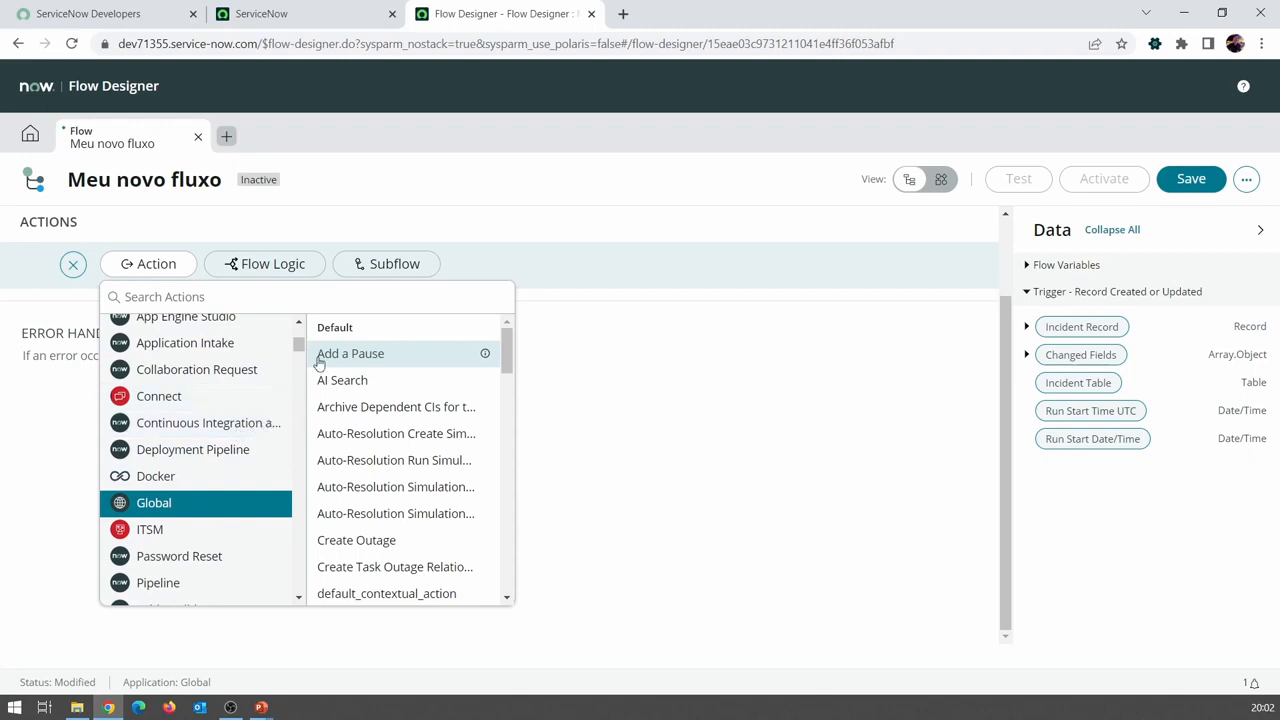
pyautogui.scroll(3, 240, 431)
pyautogui.scroll(1, 267, 388)
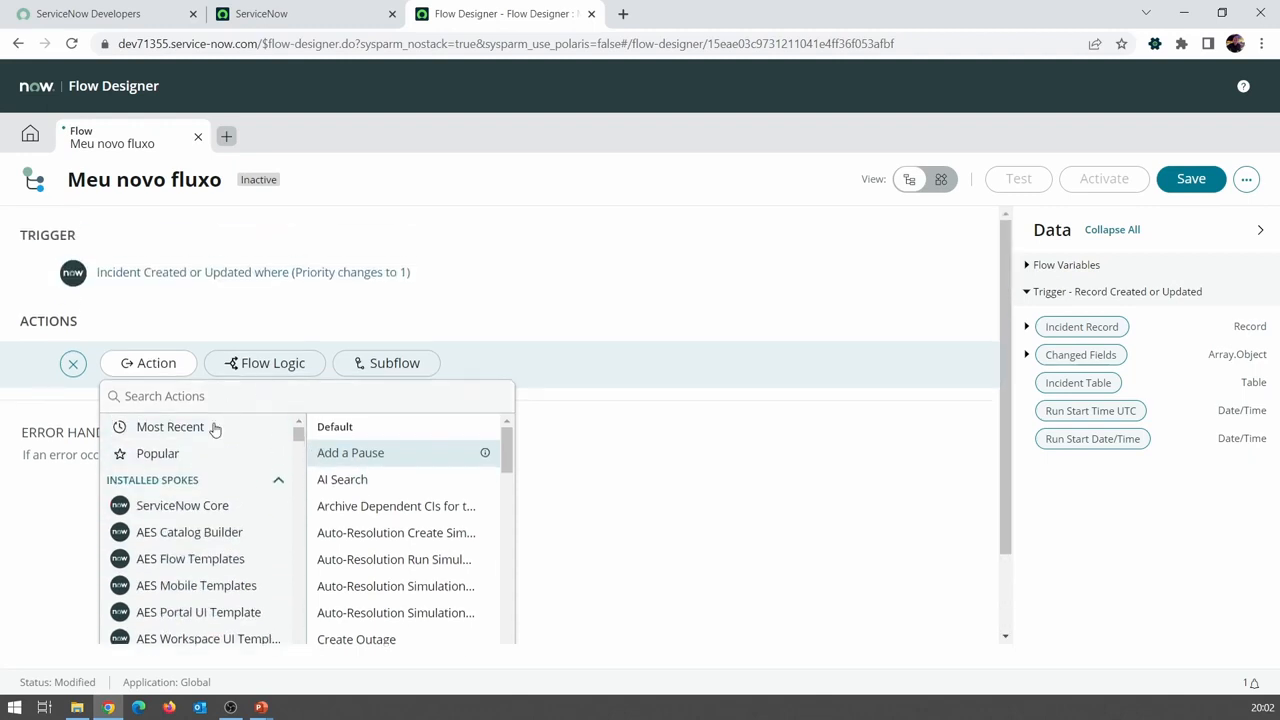
pyautogui.click(213, 395)
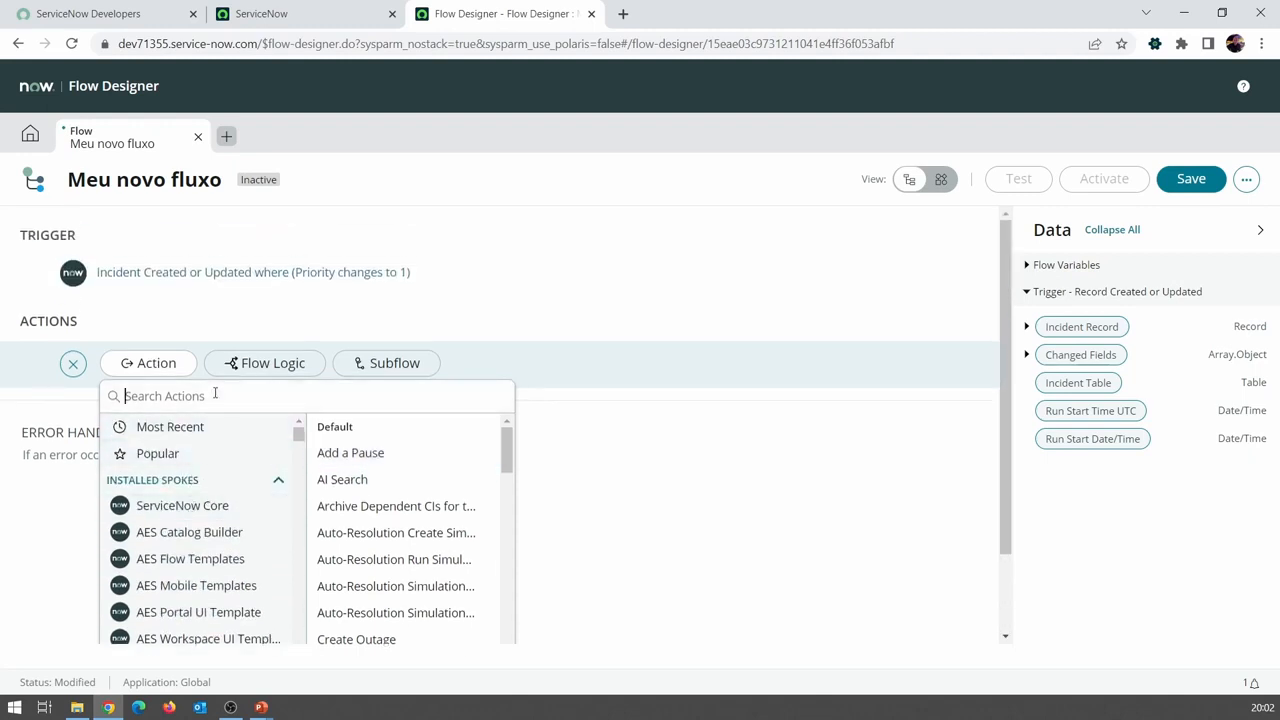
pyautogui.write('update r')
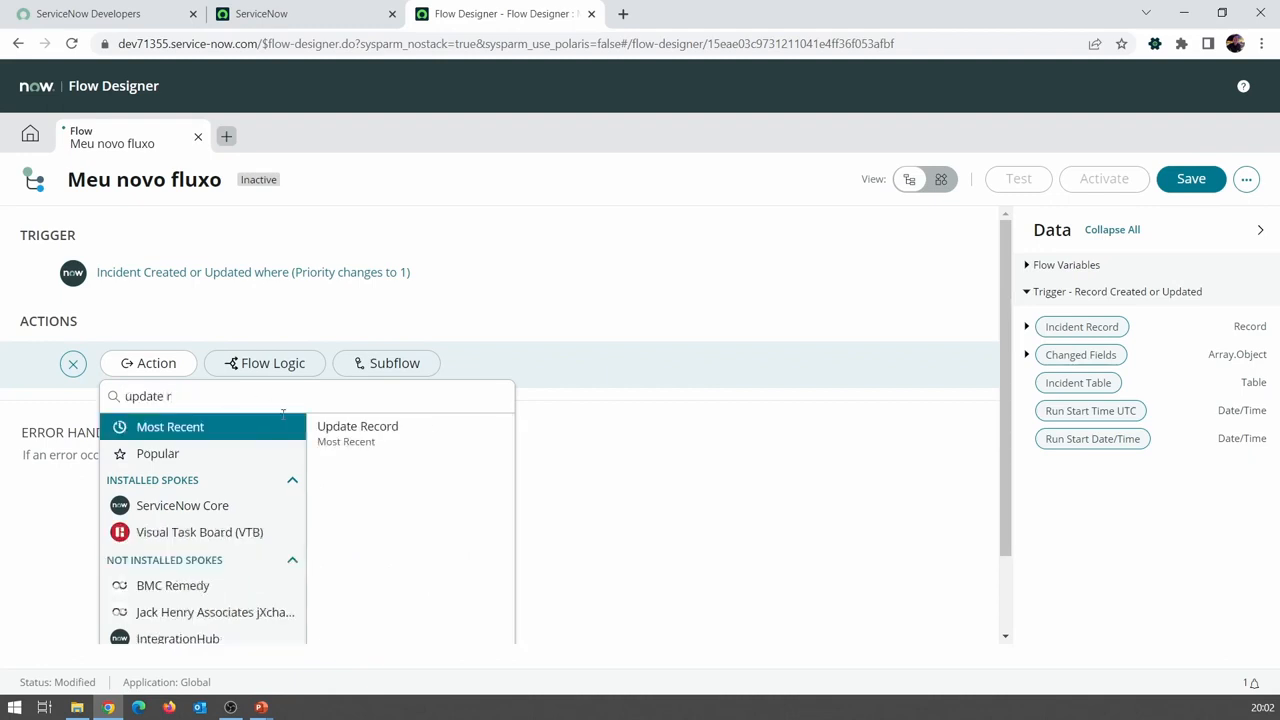
pyautogui.click(363, 440)
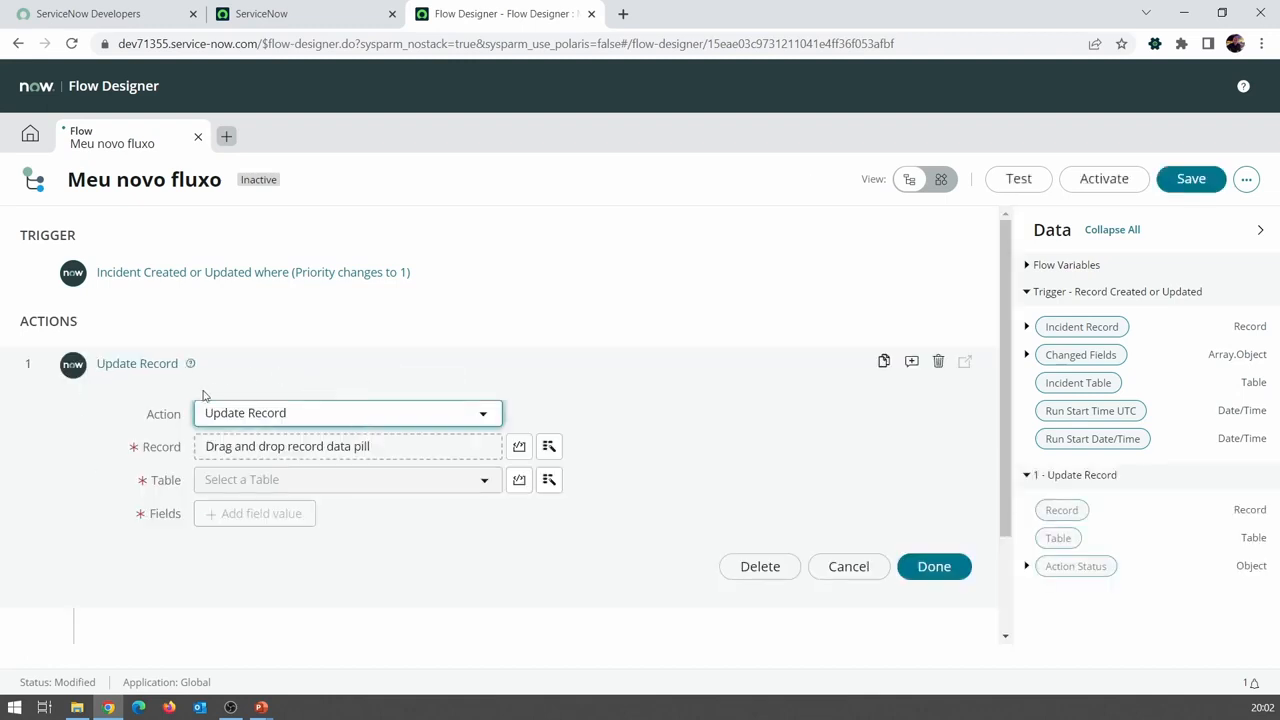
pyautogui.scroll(-2, 80, 438)
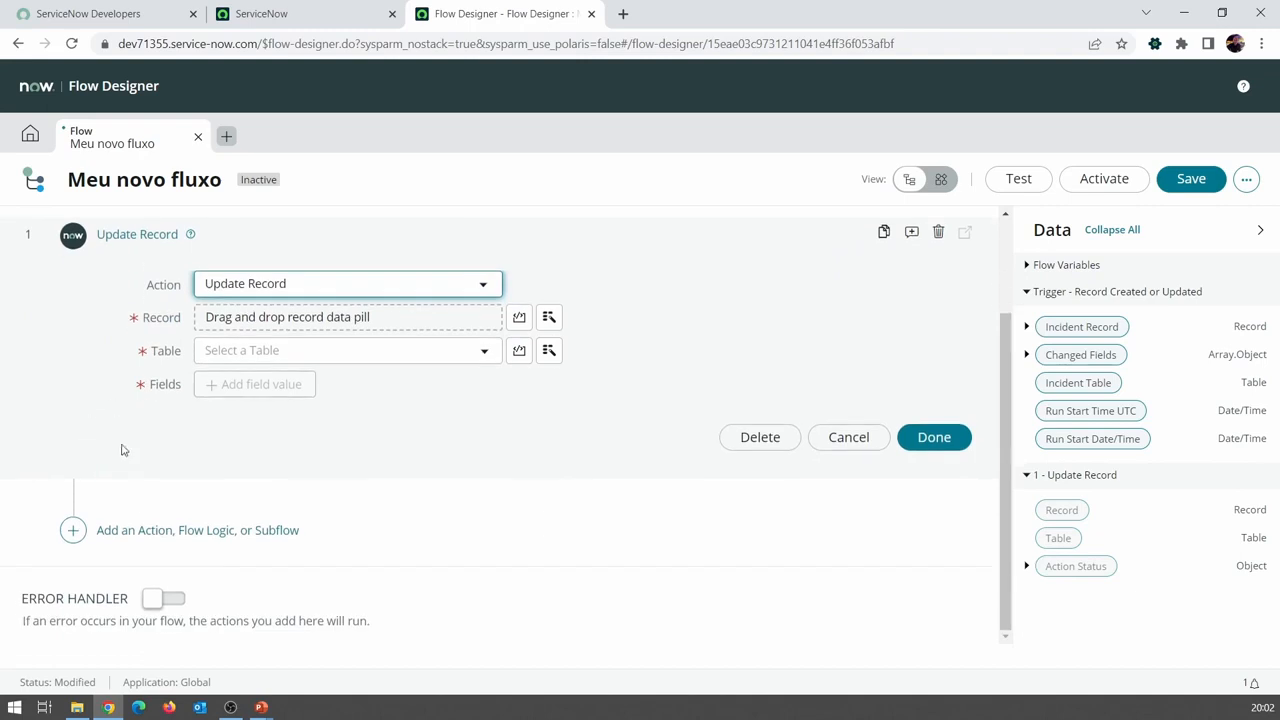
pyautogui.scroll(1, 233, 446)
pyautogui.scroll(1, 232, 446)
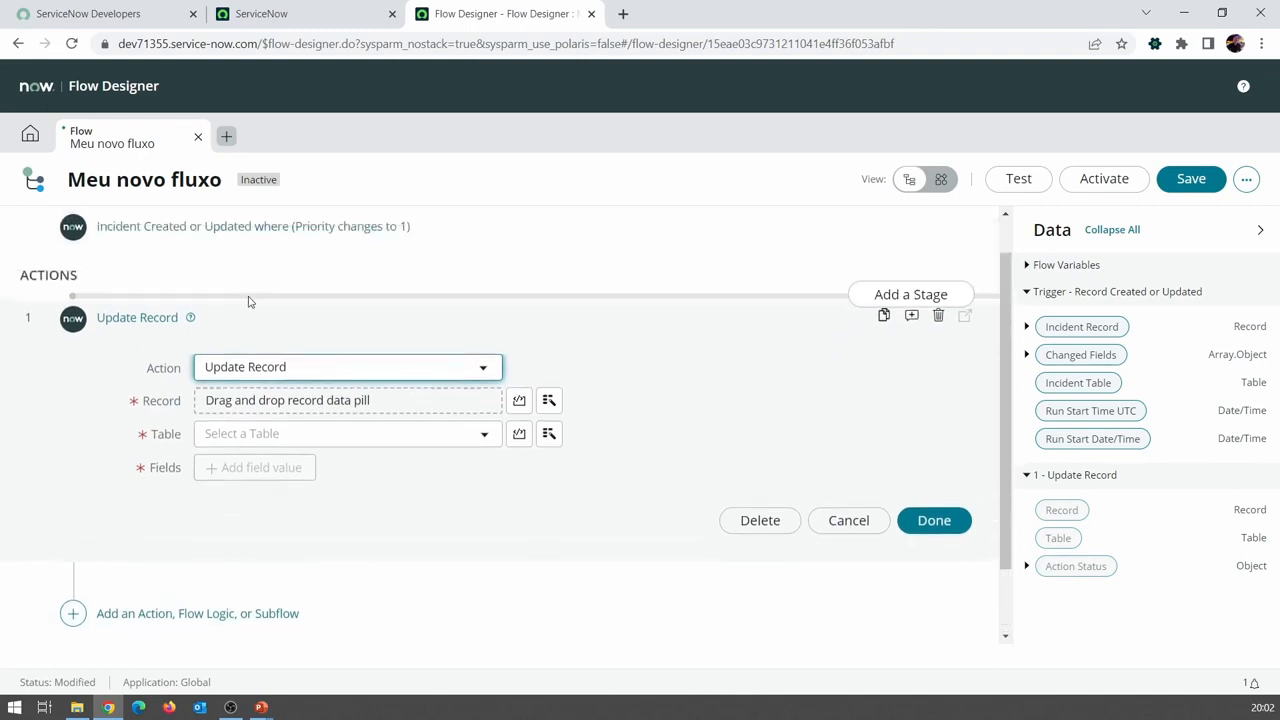
pyautogui.scroll(1, 320, 340)
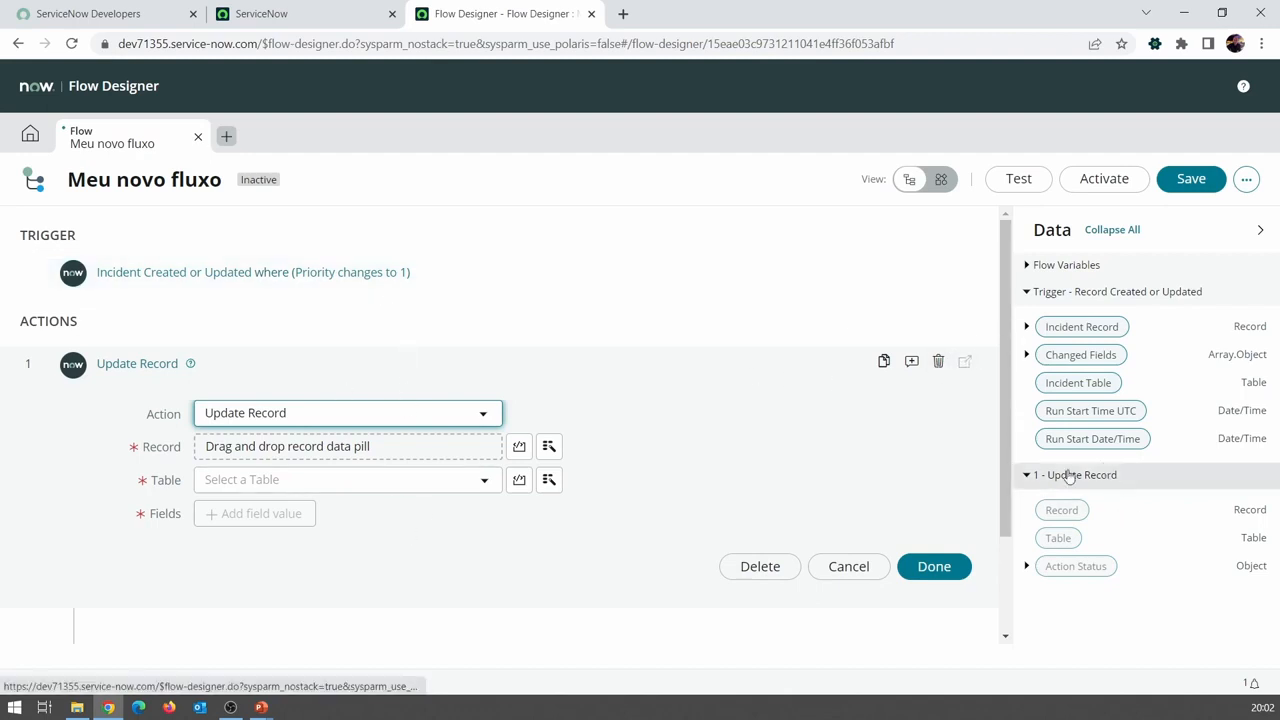
pyautogui.click(938, 361)
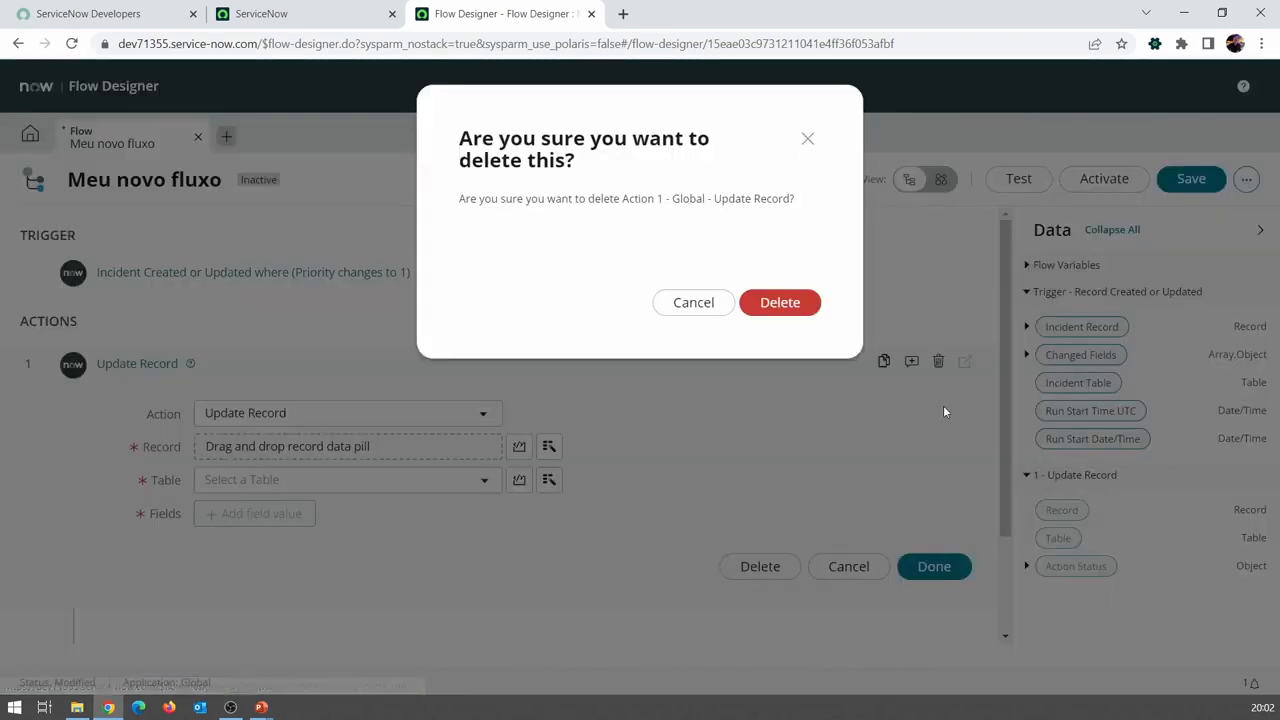
pyautogui.click(794, 312)
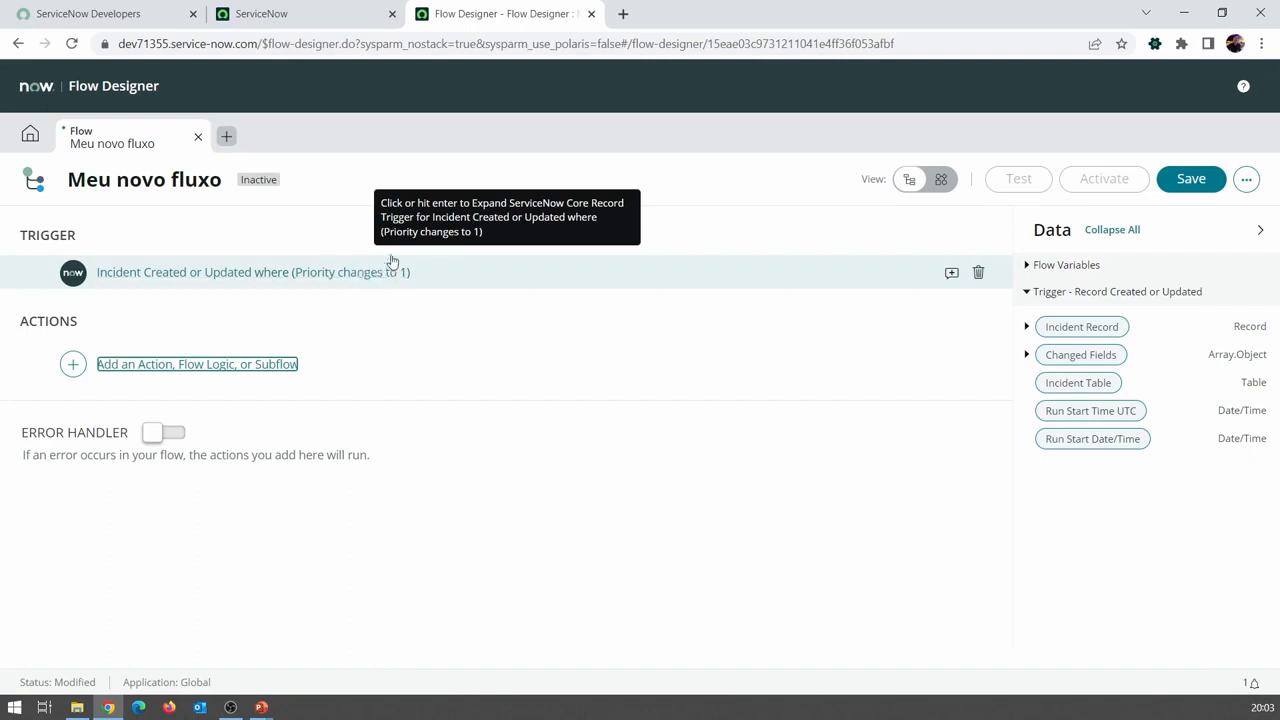
# Step: Examine the fields available under the trigger's Incident Record data and collapse the list again
pyautogui.click(1024, 331)
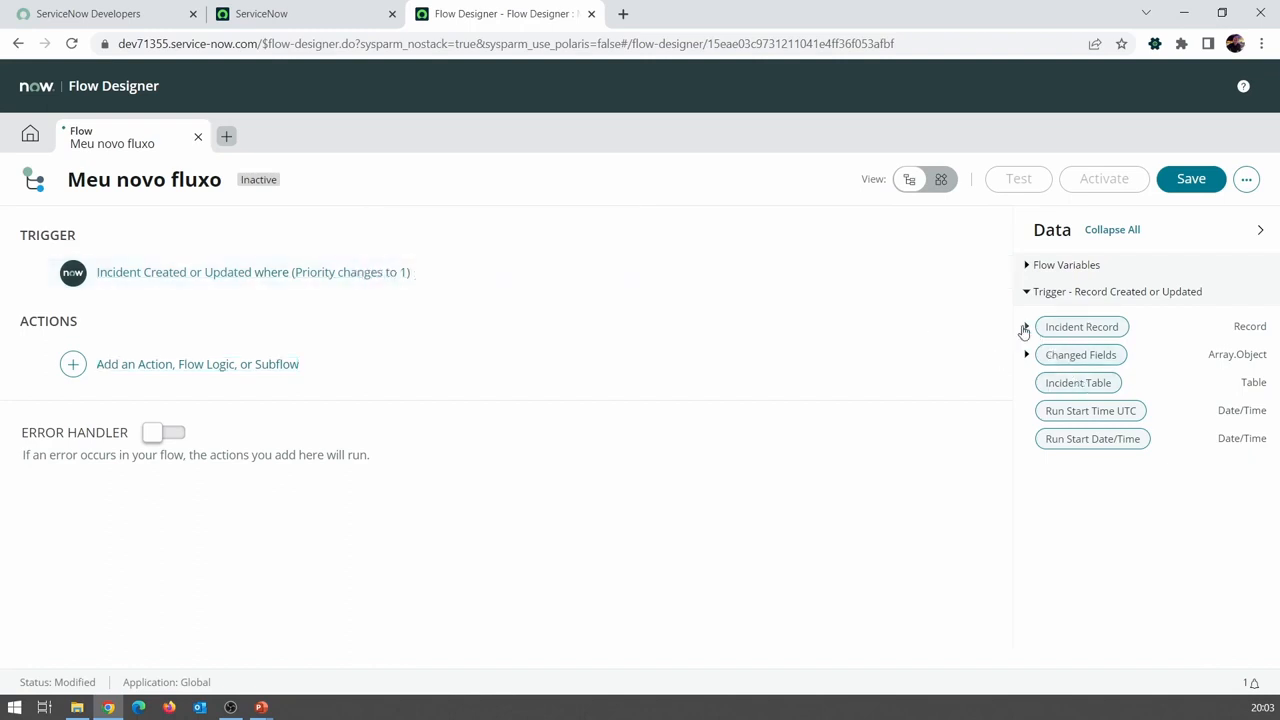
pyautogui.click(1026, 327)
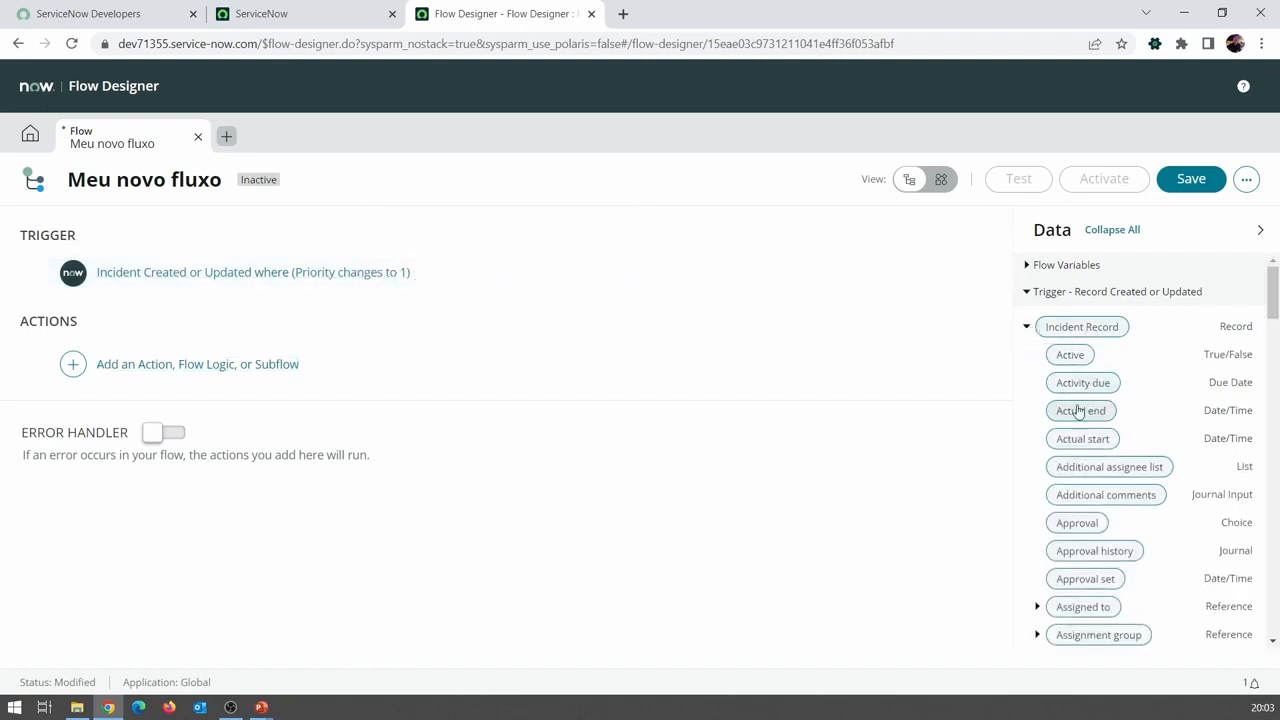
pyautogui.scroll(-5, 1080, 480)
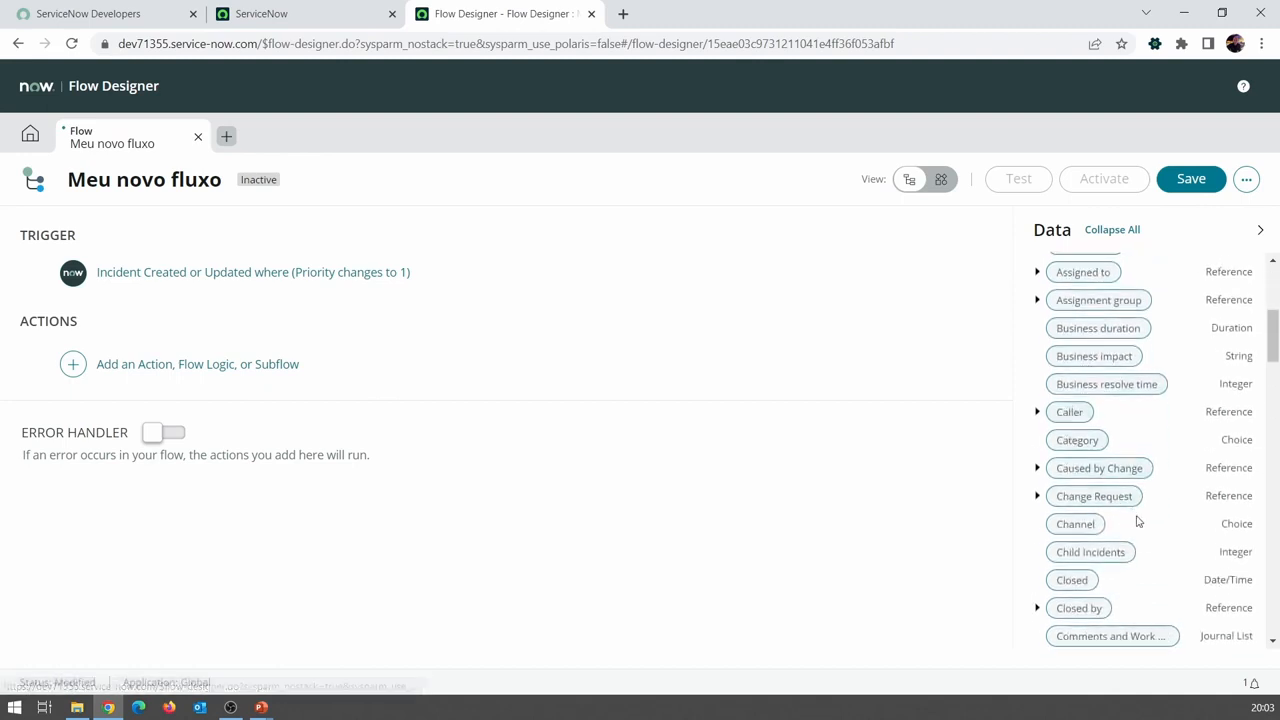
pyautogui.scroll(-2, 1137, 521)
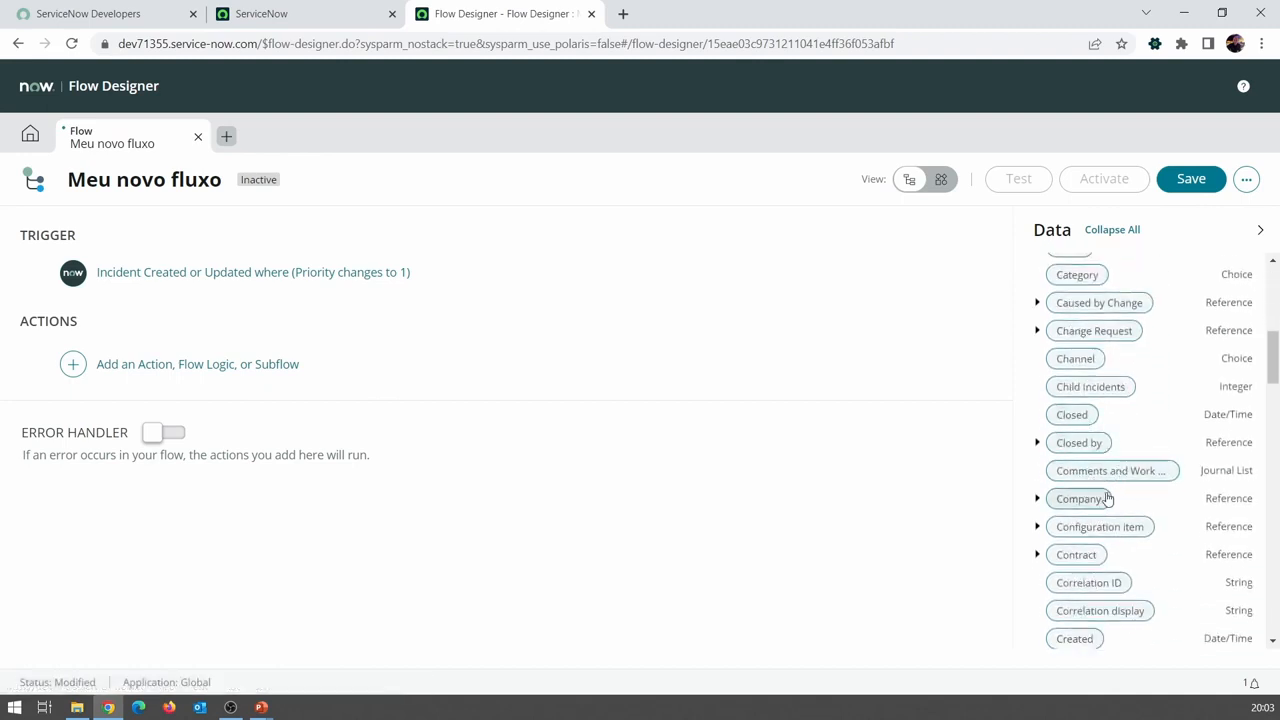
pyautogui.scroll(-2, 1131, 527)
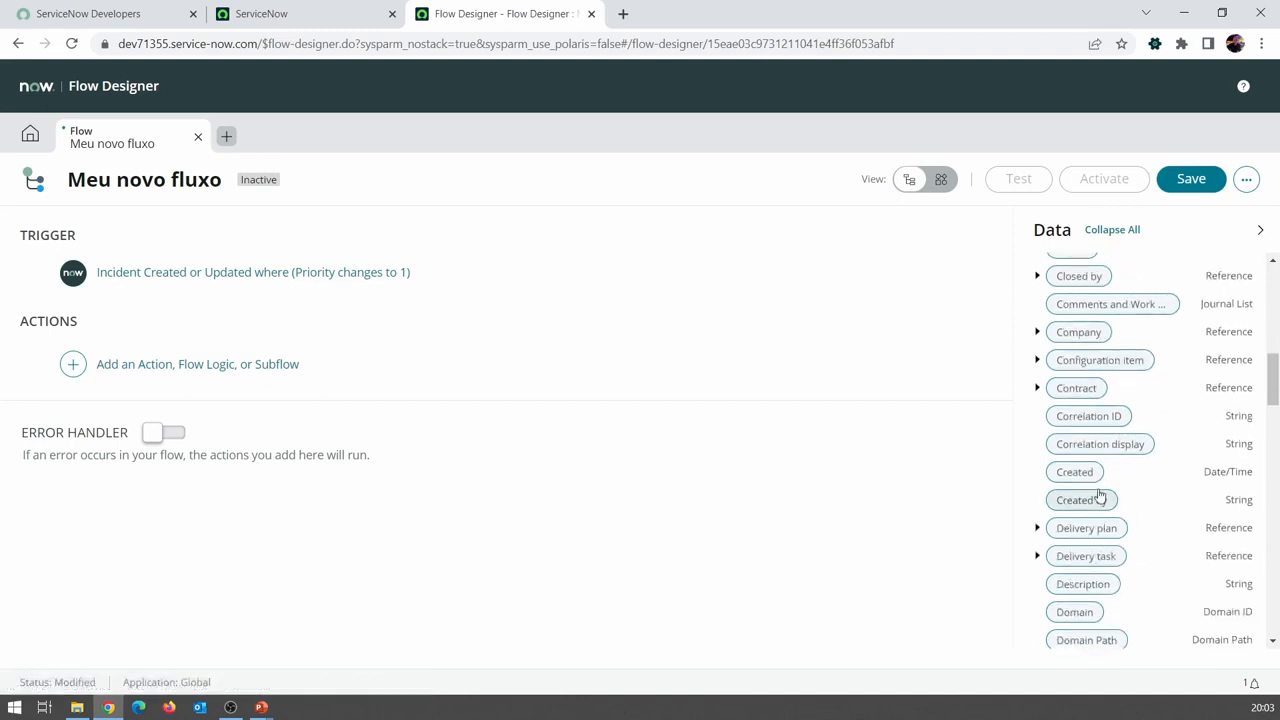
pyautogui.scroll(-3, 1095, 500)
pyautogui.scroll(15, 1086, 502)
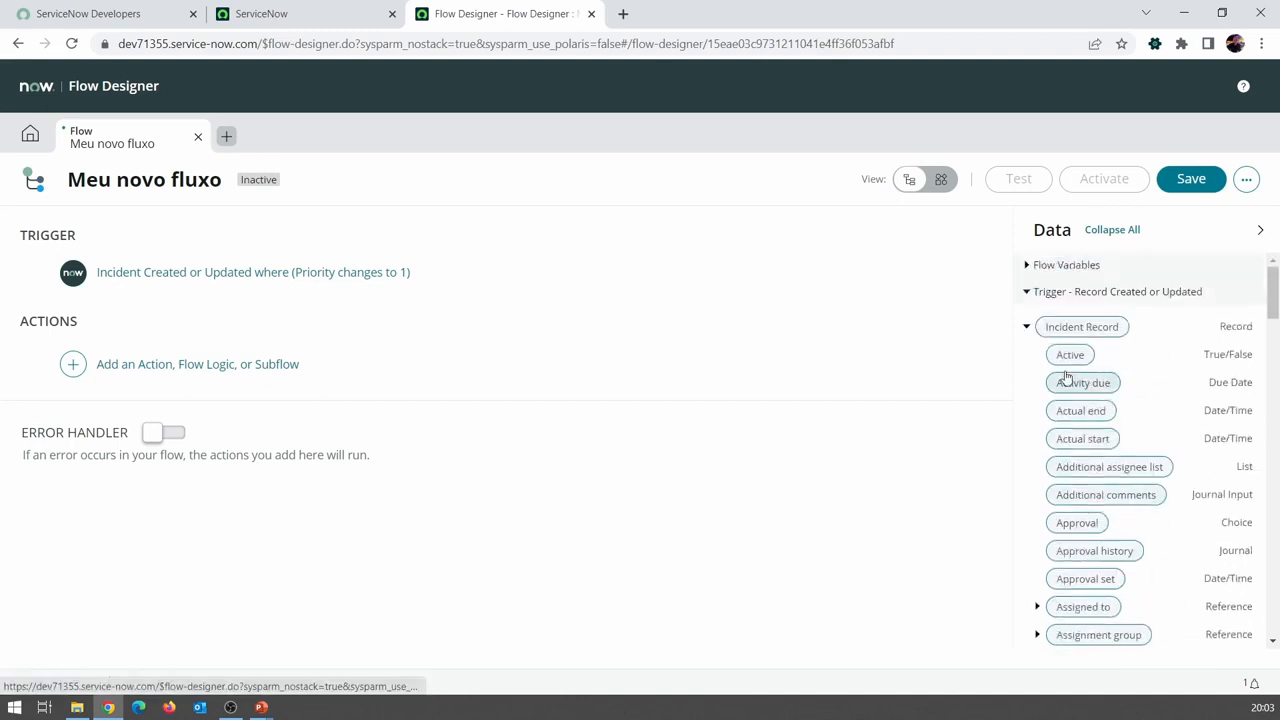
pyautogui.click(1026, 326)
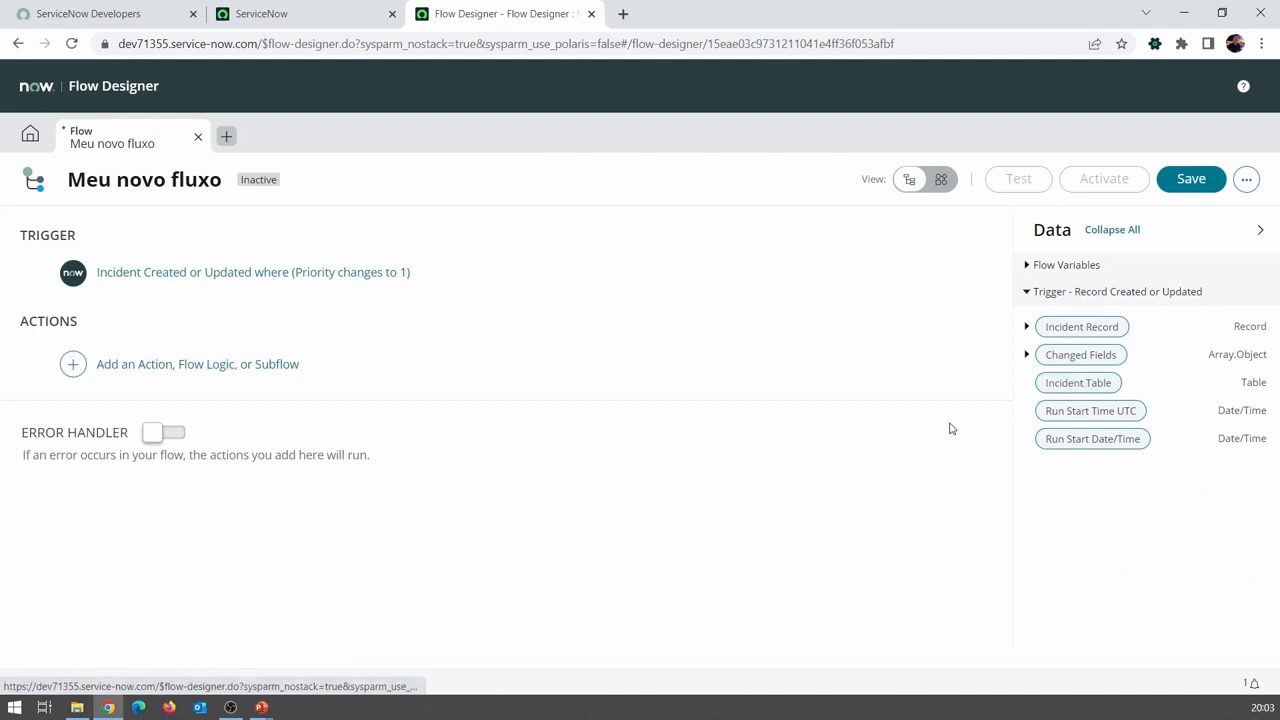
# Step: Search the available actions for "update re" and add an Update Record action to the flow
pyautogui.click(314, 372)
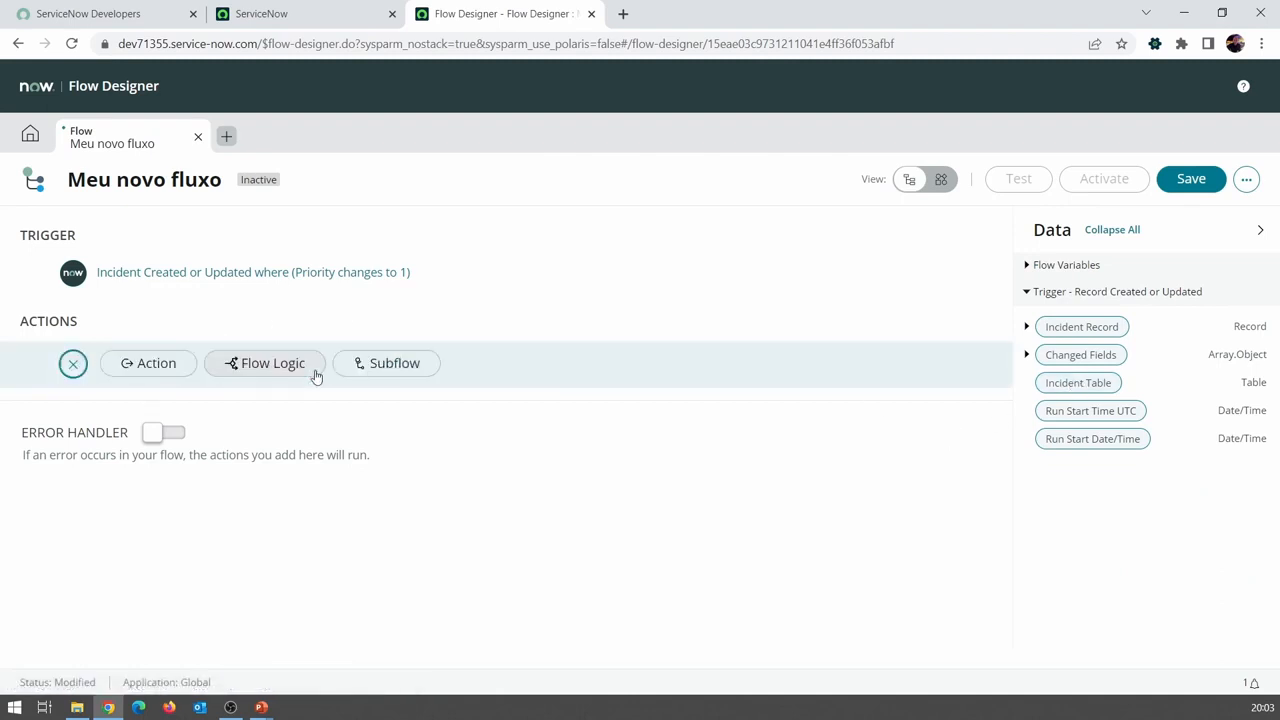
pyautogui.click(170, 374)
pyautogui.click(188, 432)
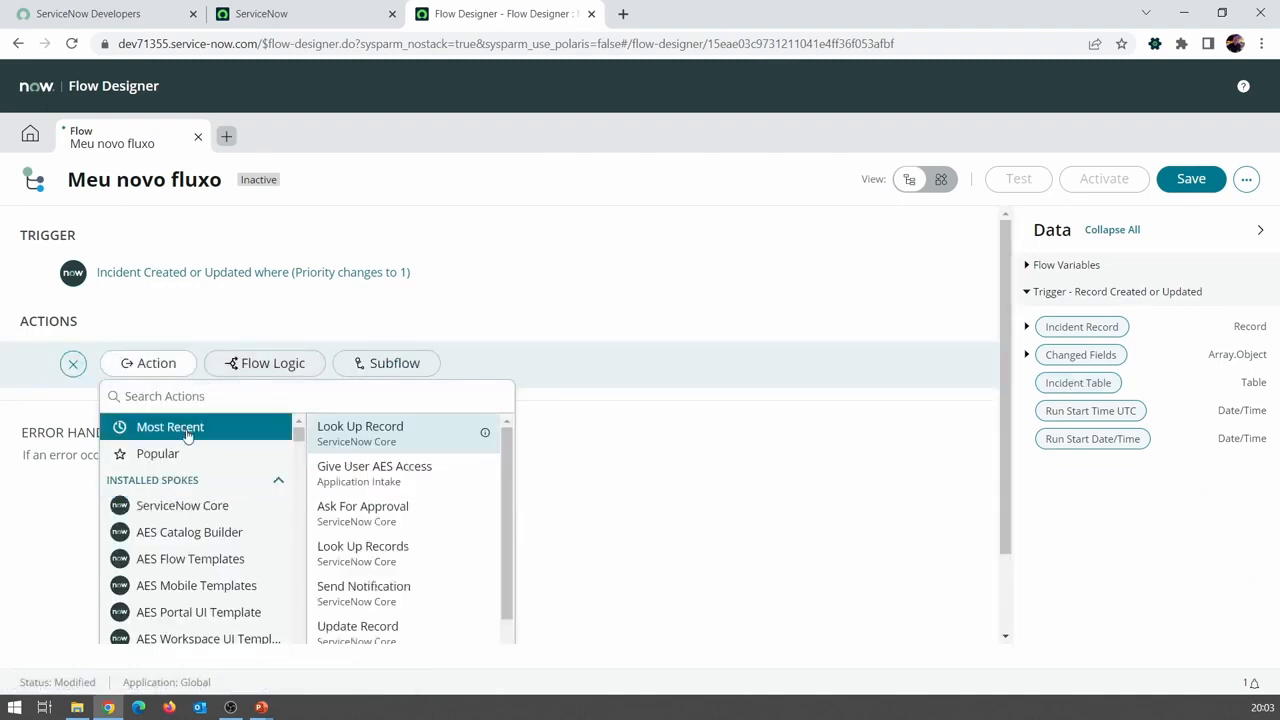
pyautogui.click(382, 390)
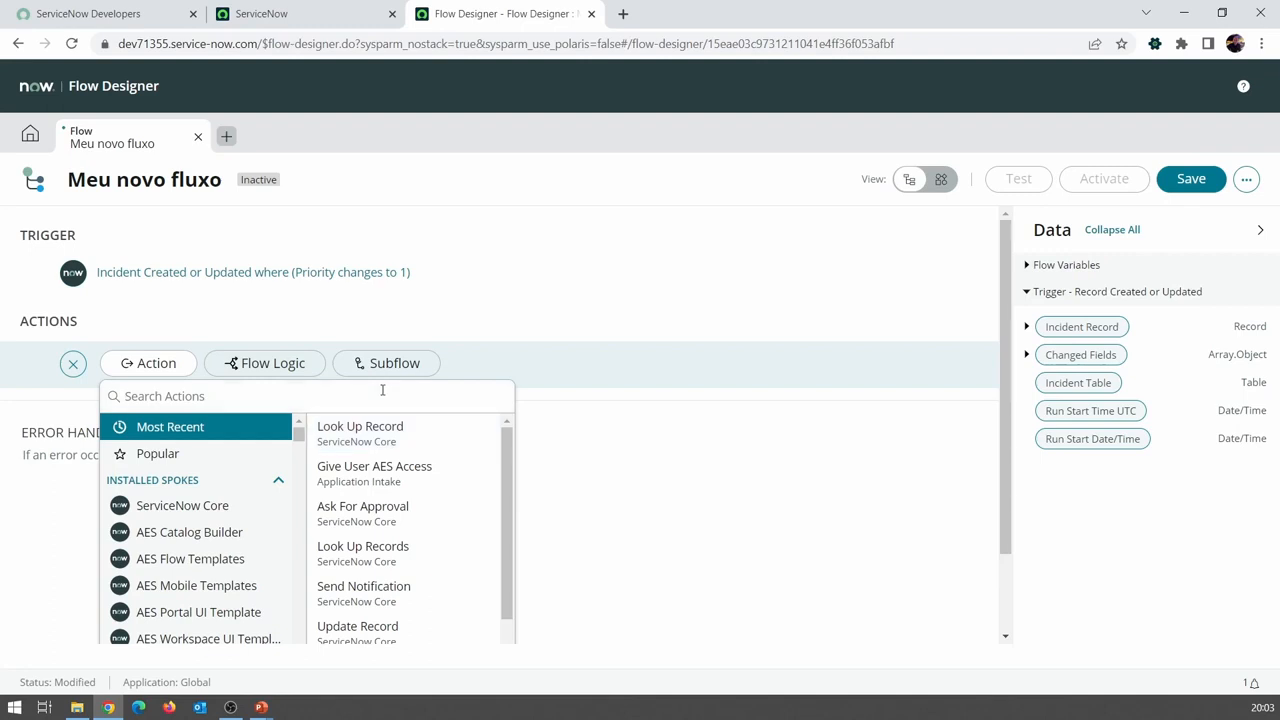
pyautogui.write('update re')
pyautogui.click(380, 429)
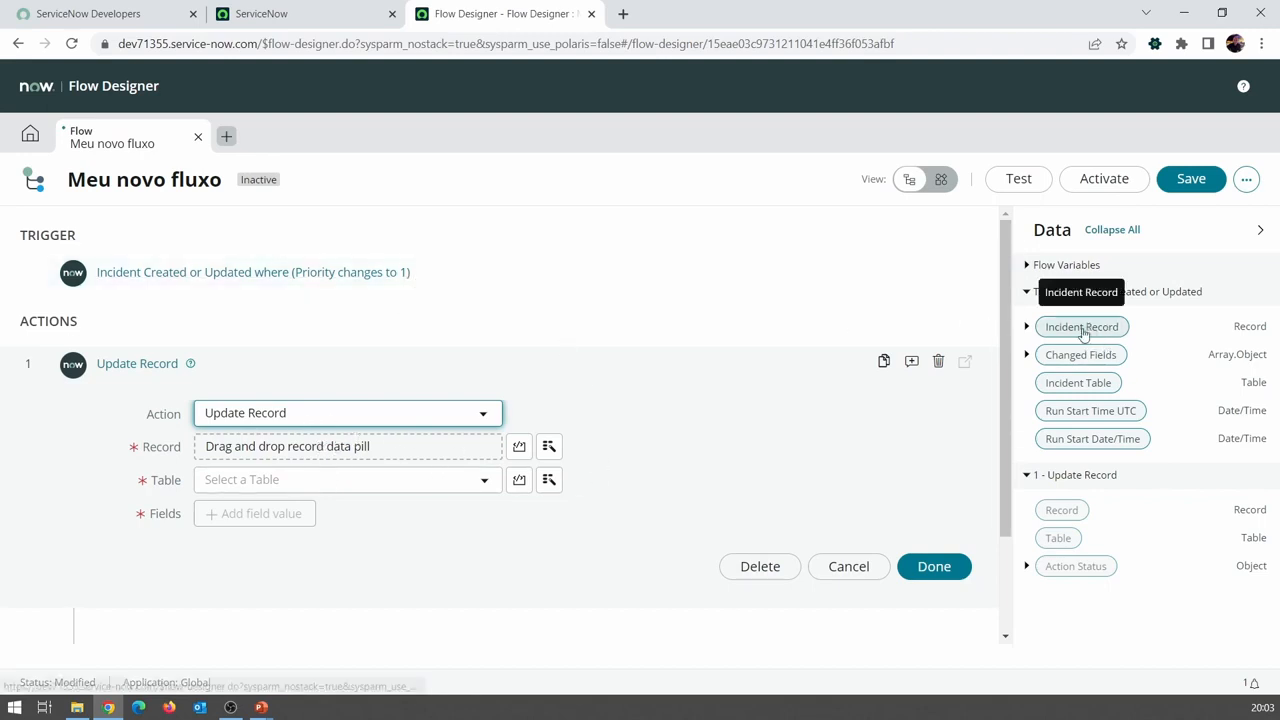
# Step: Set the Update Record action's Record to the trigger's Incident Record, with Incident as the table
pyautogui.moveTo(1085, 326); pyautogui.dragTo(395, 452)
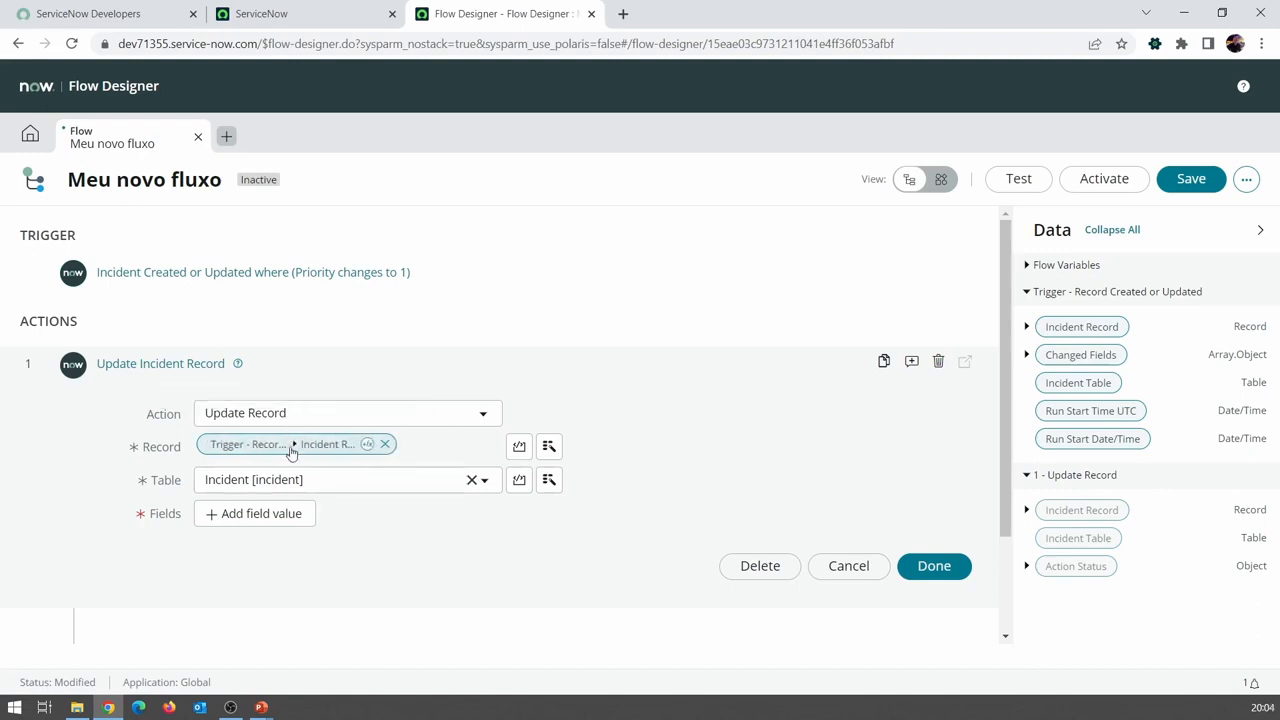
pyautogui.click(385, 446)
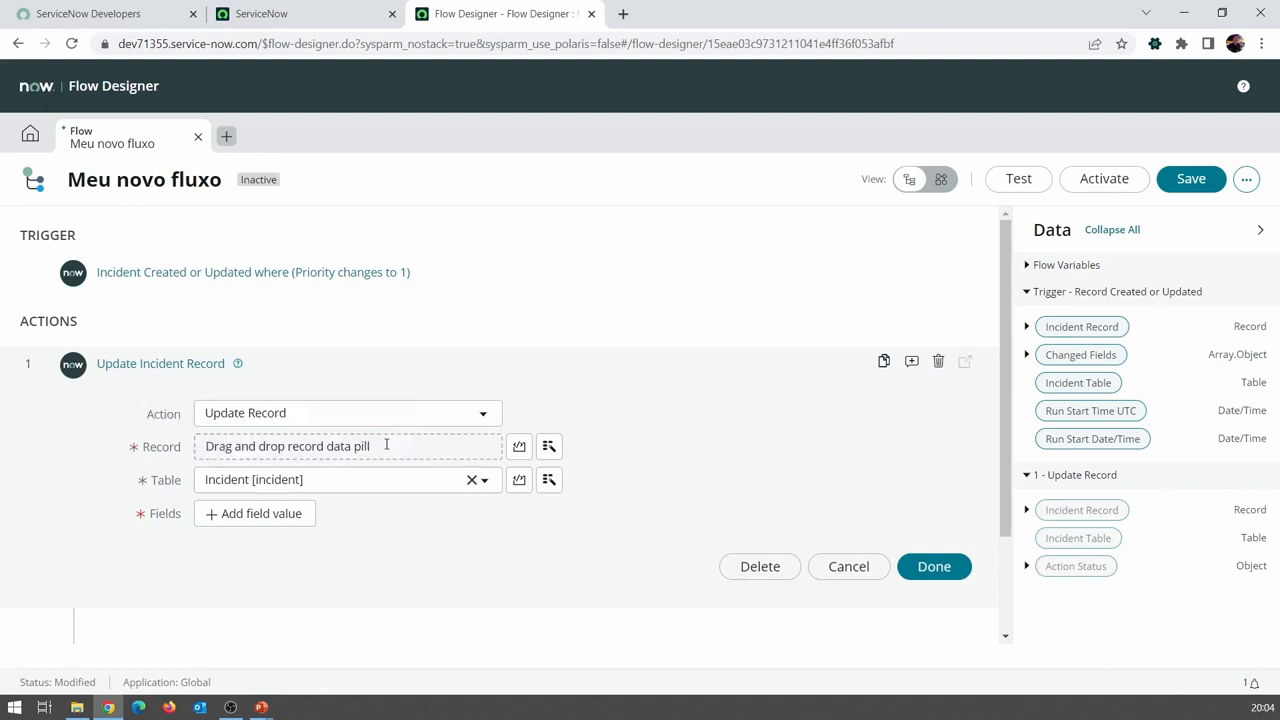
pyautogui.click(550, 450)
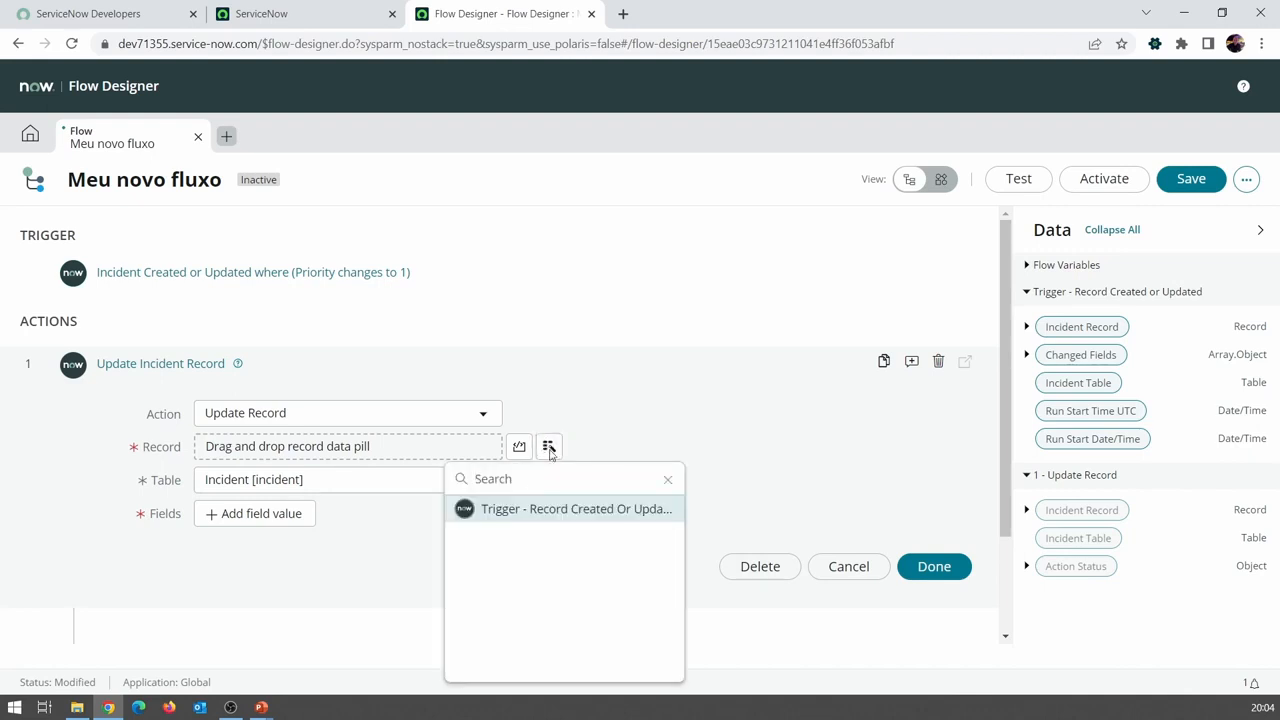
pyautogui.click(491, 517)
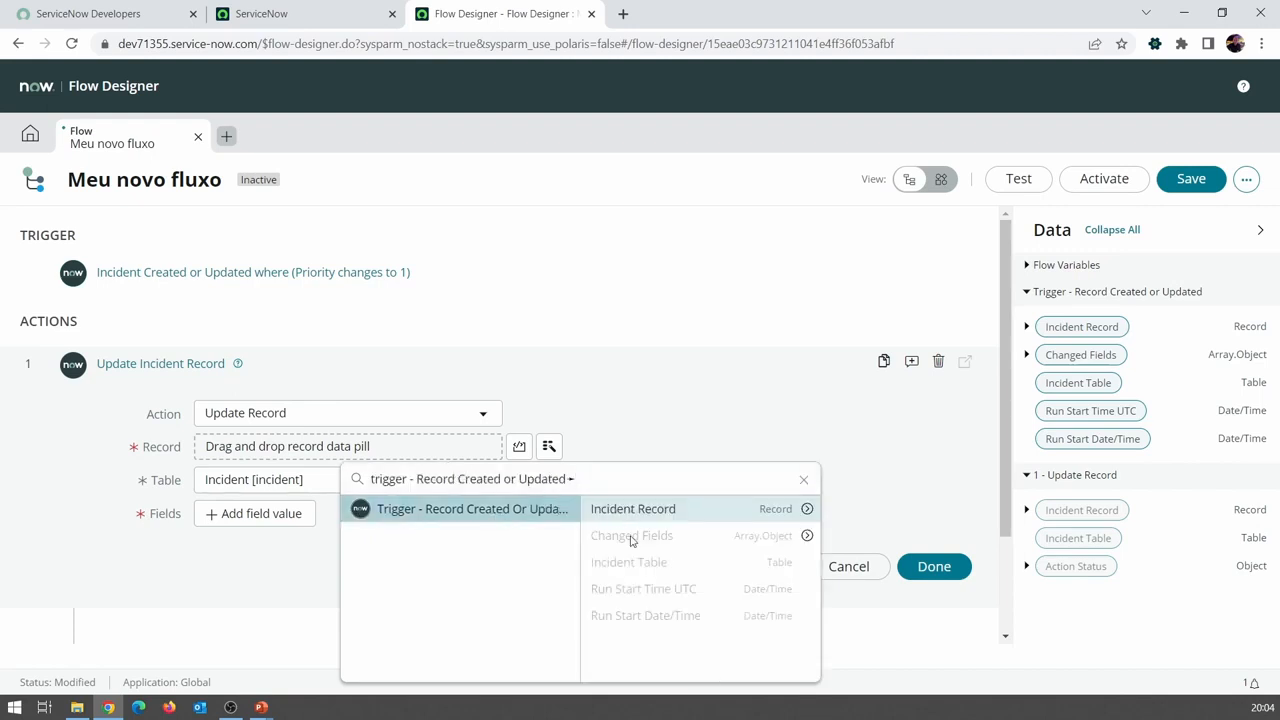
pyautogui.click(667, 510)
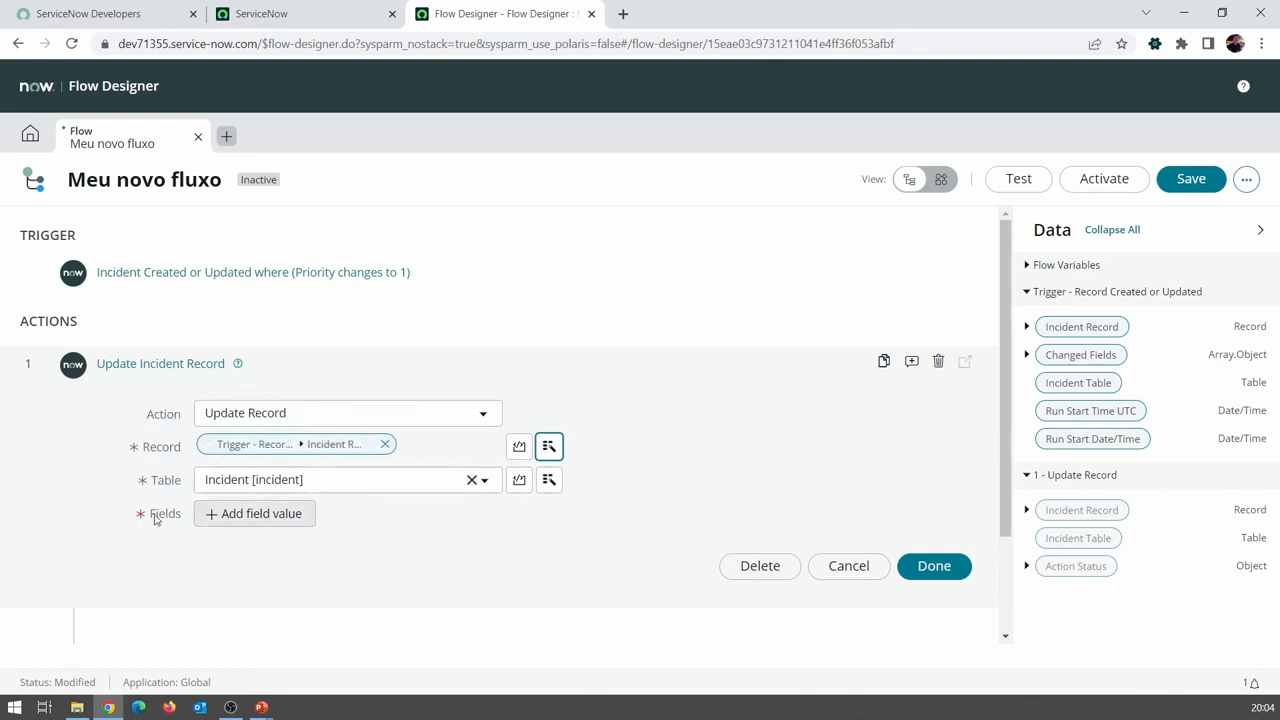
# Step: Add a Work notes field value to the Update Record action reading "Este incidente mudou para P1"
pyautogui.click(256, 517)
pyautogui.click(260, 518)
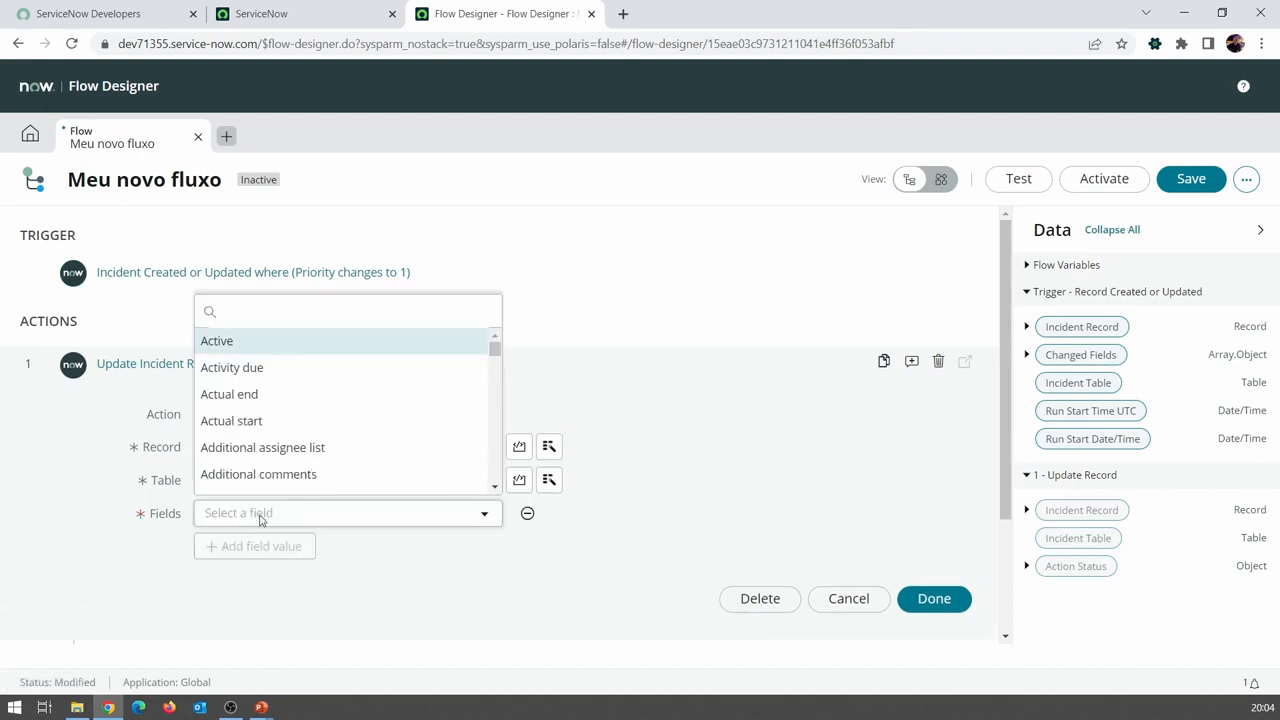
pyautogui.write('work')
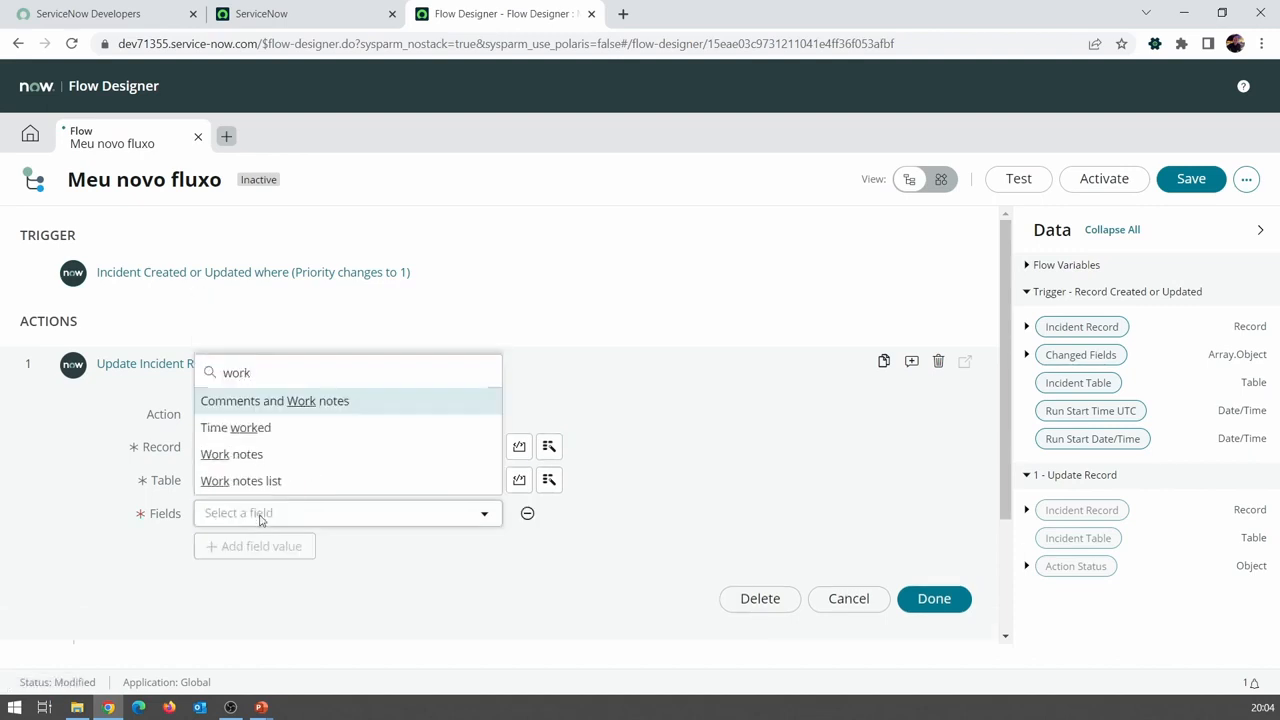
pyautogui.click(252, 466)
pyautogui.click(571, 522)
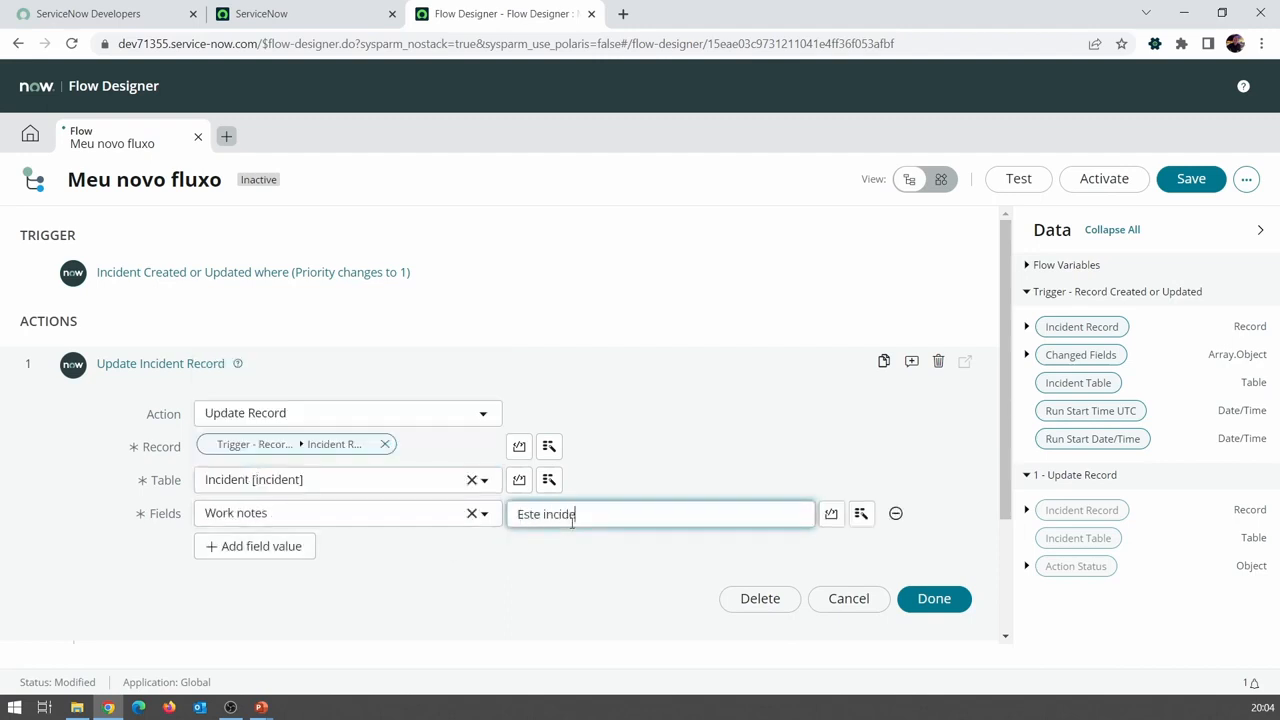
pyautogui.write('Este incidente mudou para ')
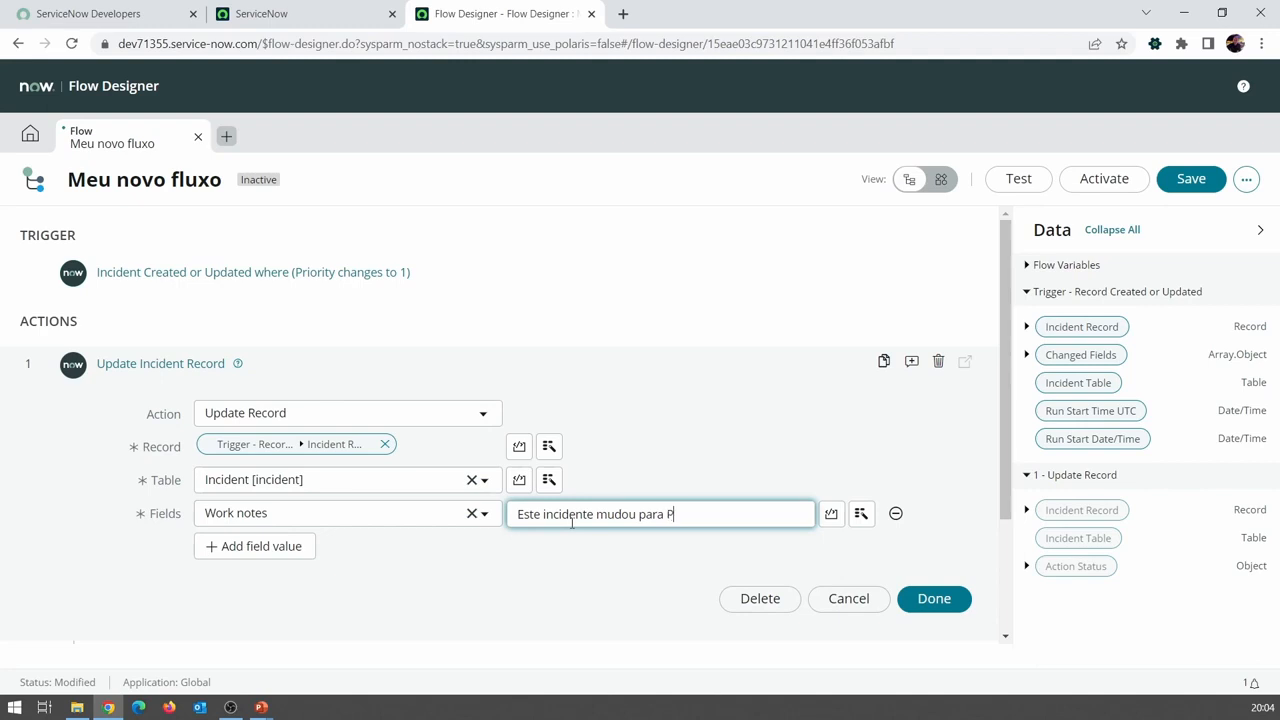
pyautogui.write('P1')
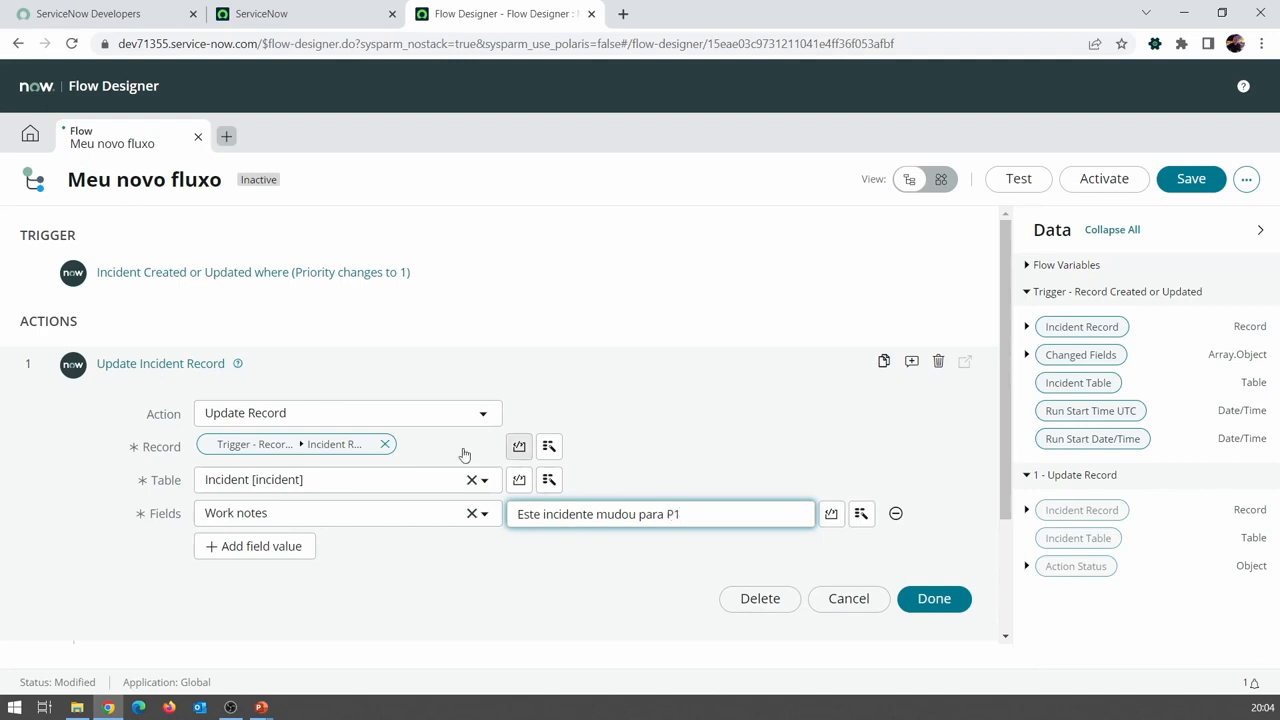
# Step: Add a second field value to the Update Record action and choose Assignment group as its field
pyautogui.click(280, 550)
pyautogui.click(299, 545)
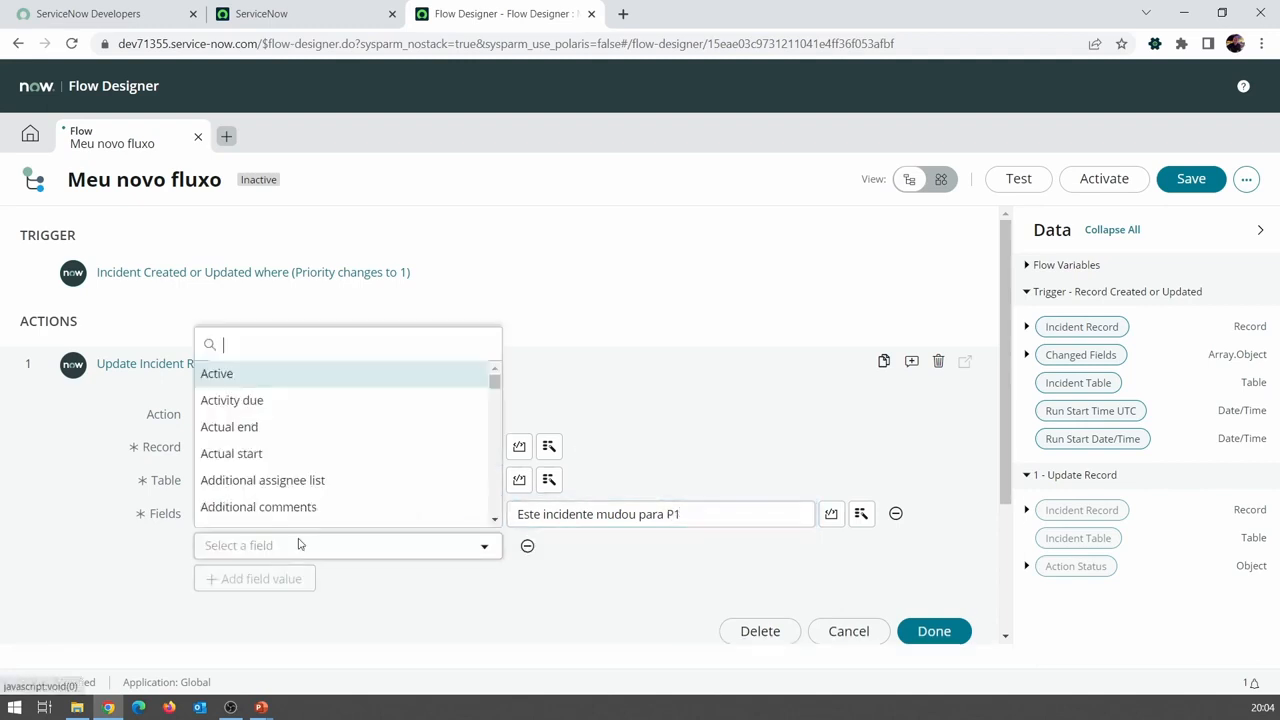
pyautogui.scroll(-5, 306, 486)
pyautogui.scroll(-5, 306, 486)
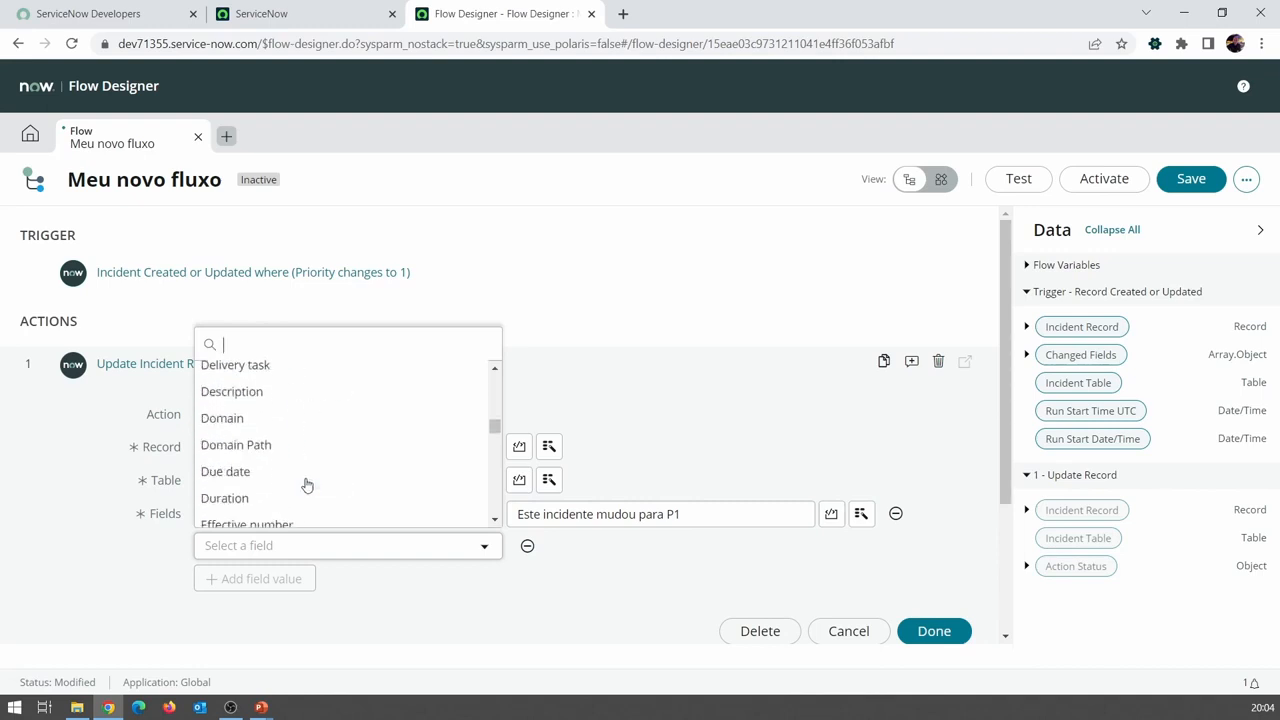
pyautogui.scroll(10, 309, 483)
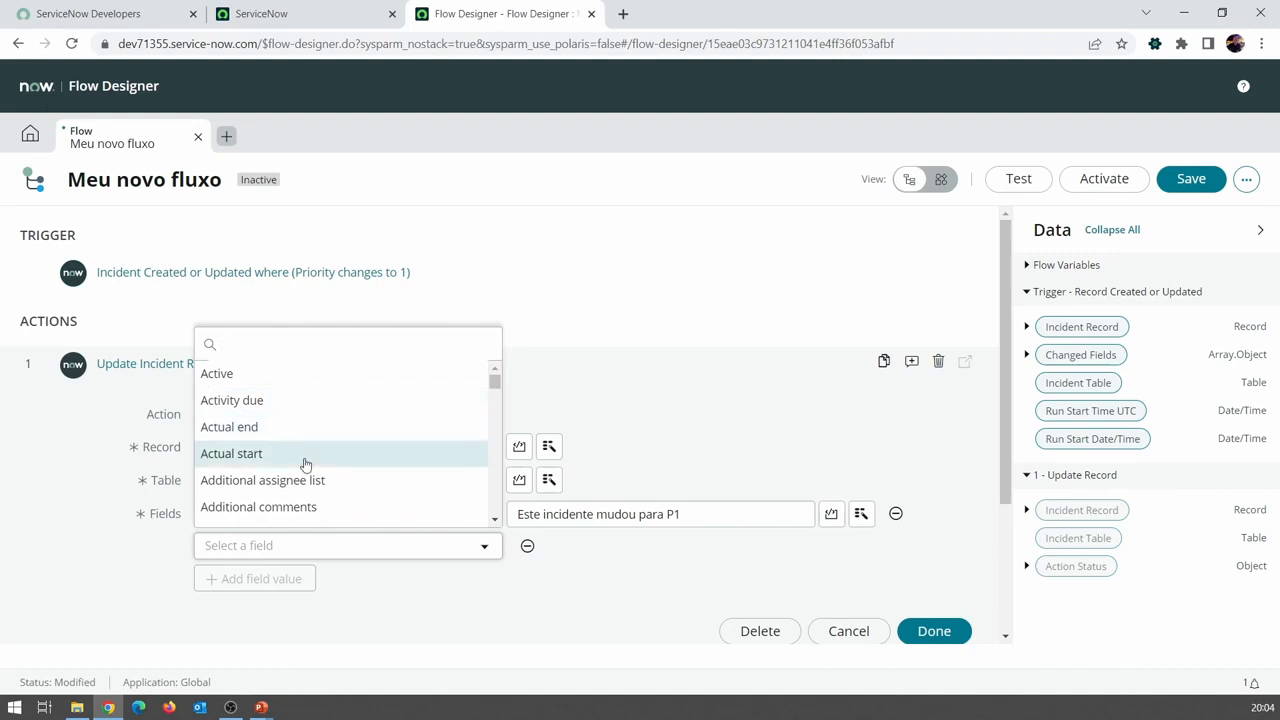
pyautogui.write('assign')
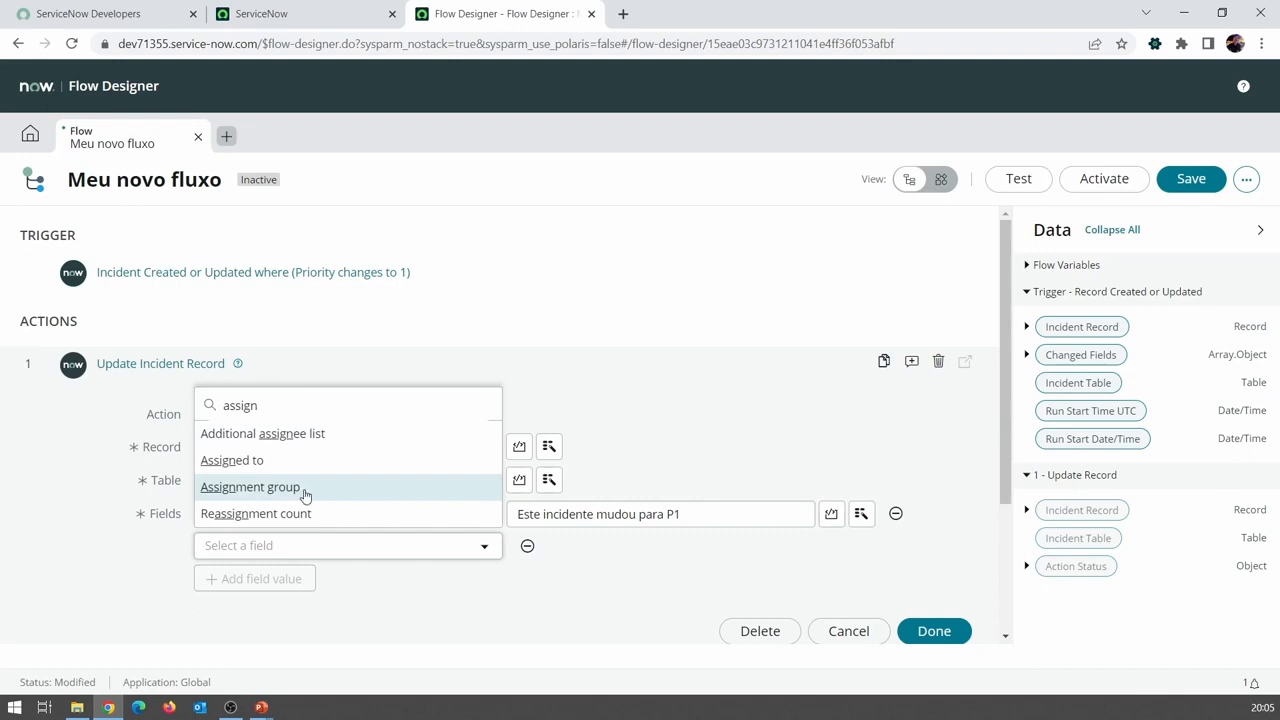
pyautogui.click(305, 495)
# Step: Set the Assignment group value to Network and finish the Update Record action
pyautogui.click(585, 547)
pyautogui.write('ne')
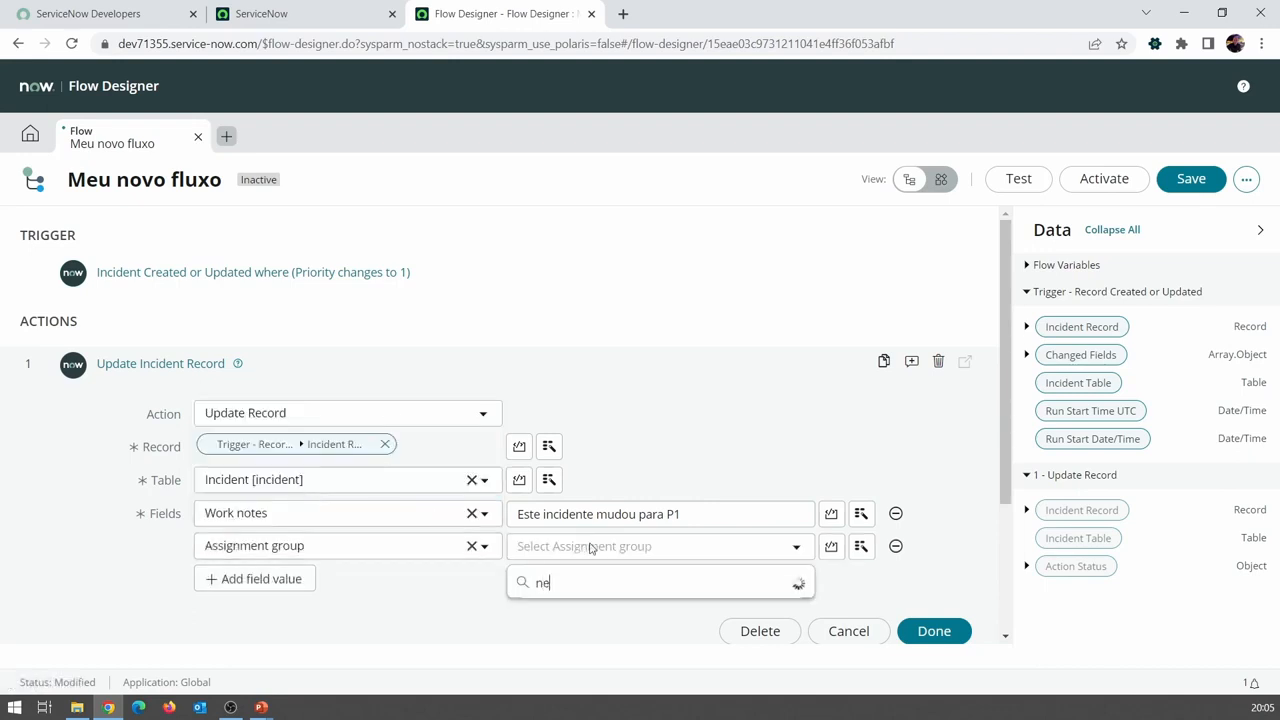
pyautogui.write('tw')
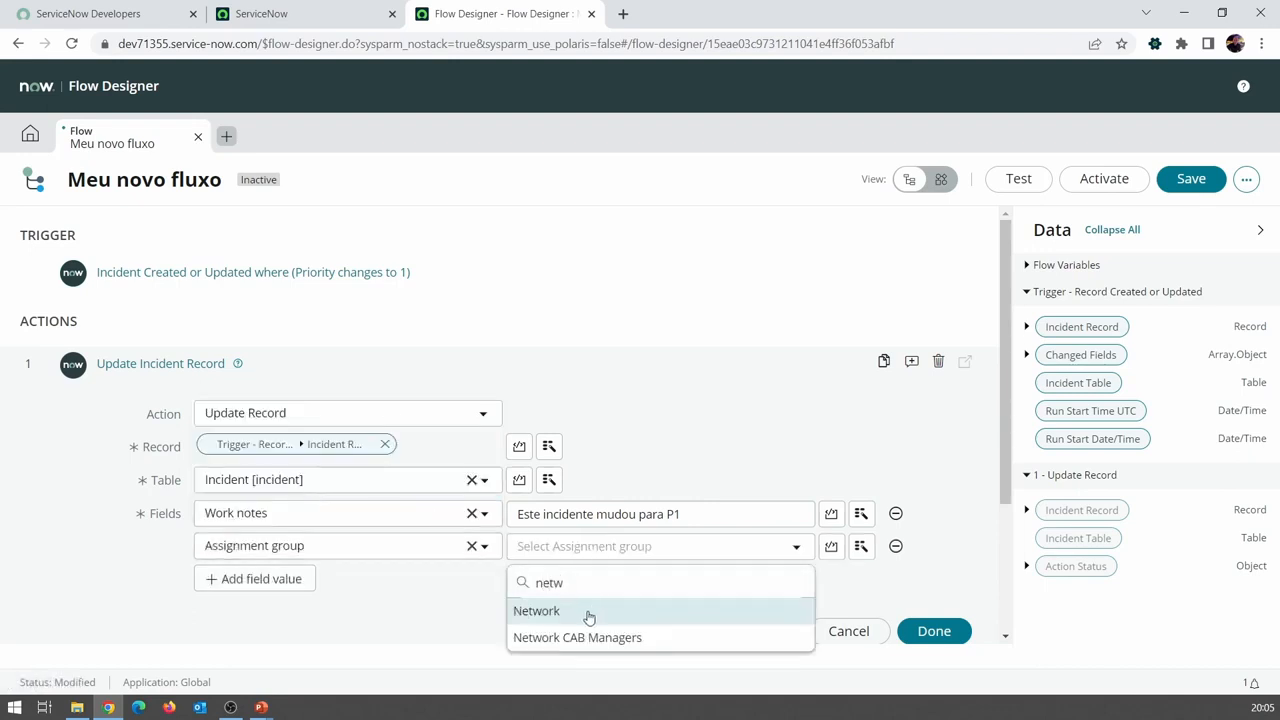
pyautogui.click(589, 612)
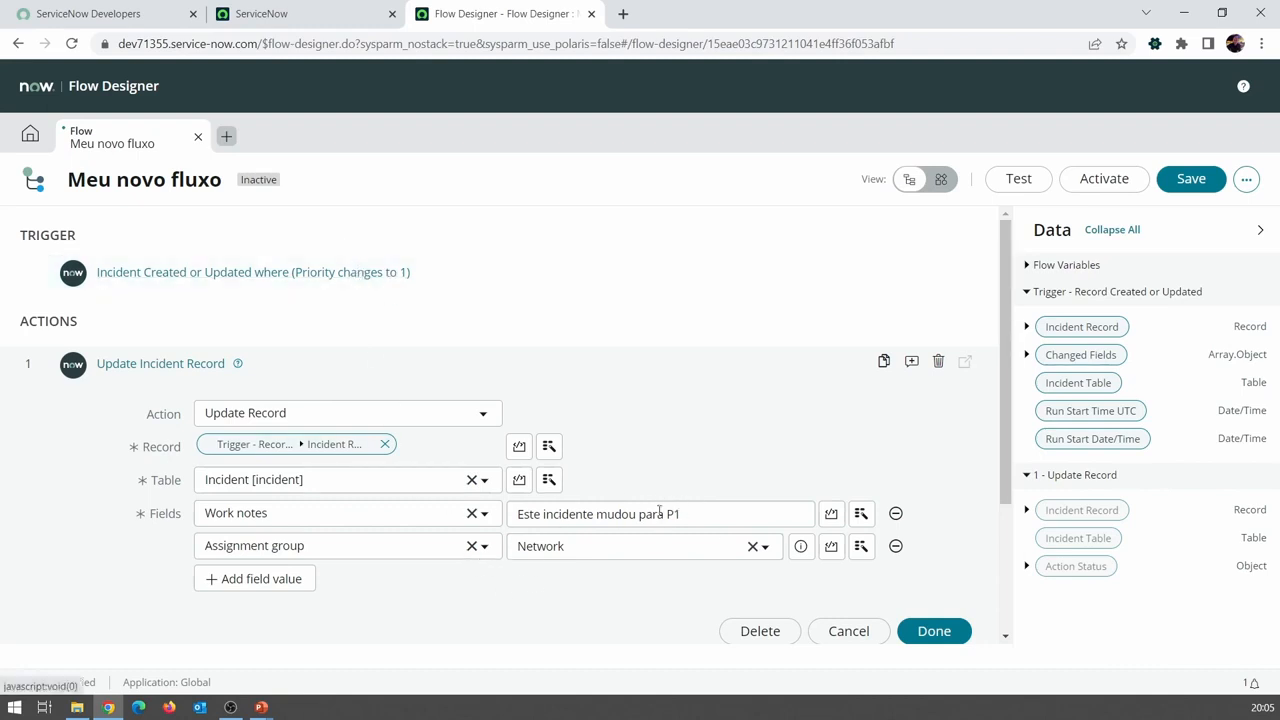
pyautogui.scroll(-1, 731, 463)
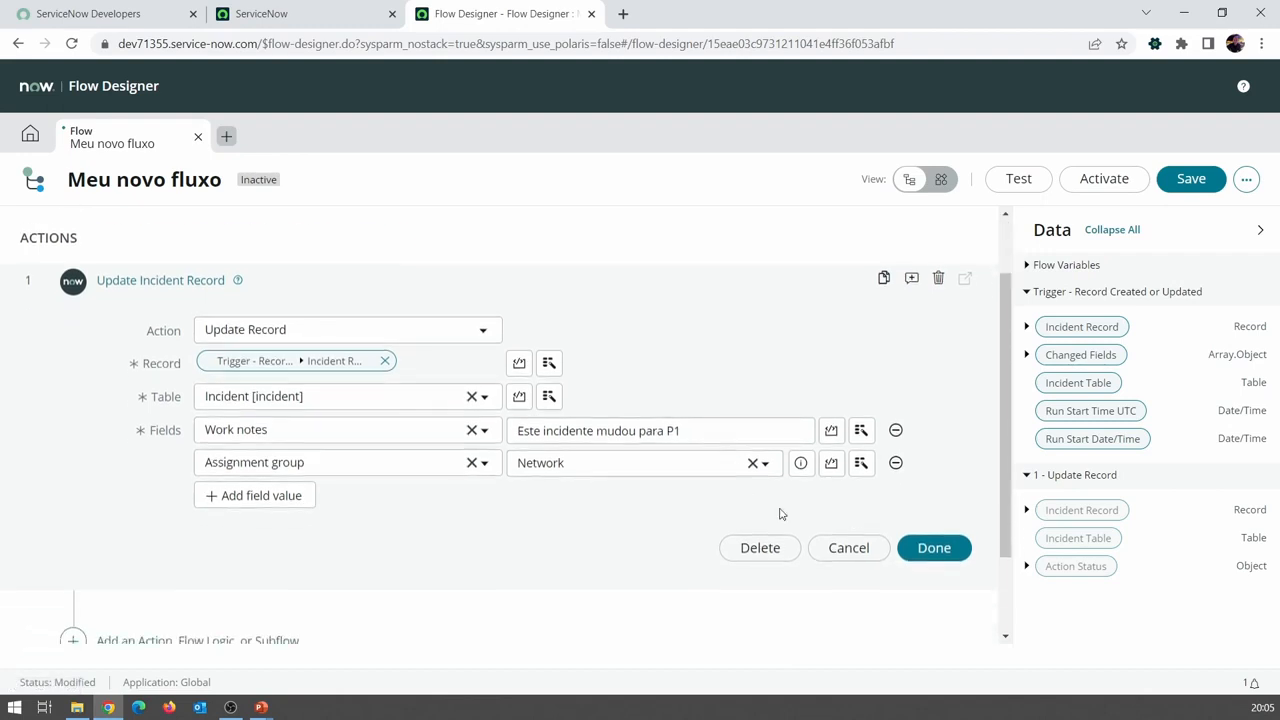
pyautogui.click(918, 557)
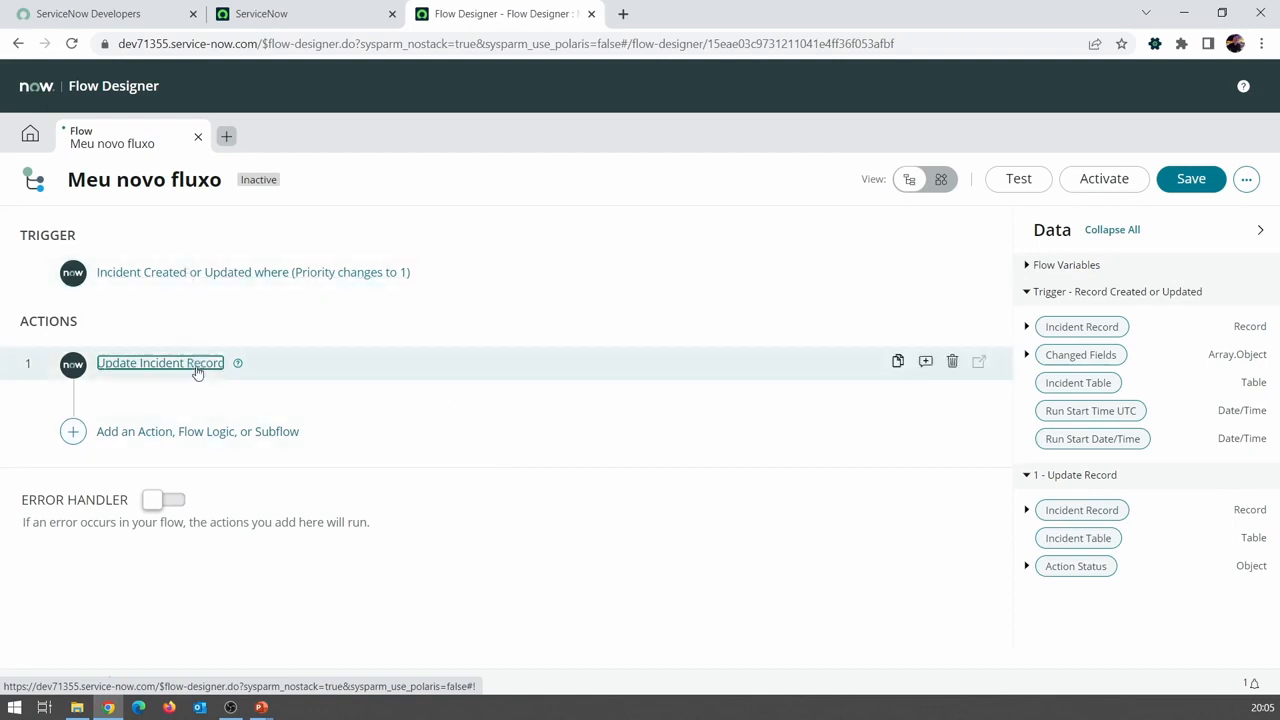
# Step: Add an Ask For Approval action after Update Incident Record and set its Record to the trigger's Incident Record
pyautogui.click(283, 438)
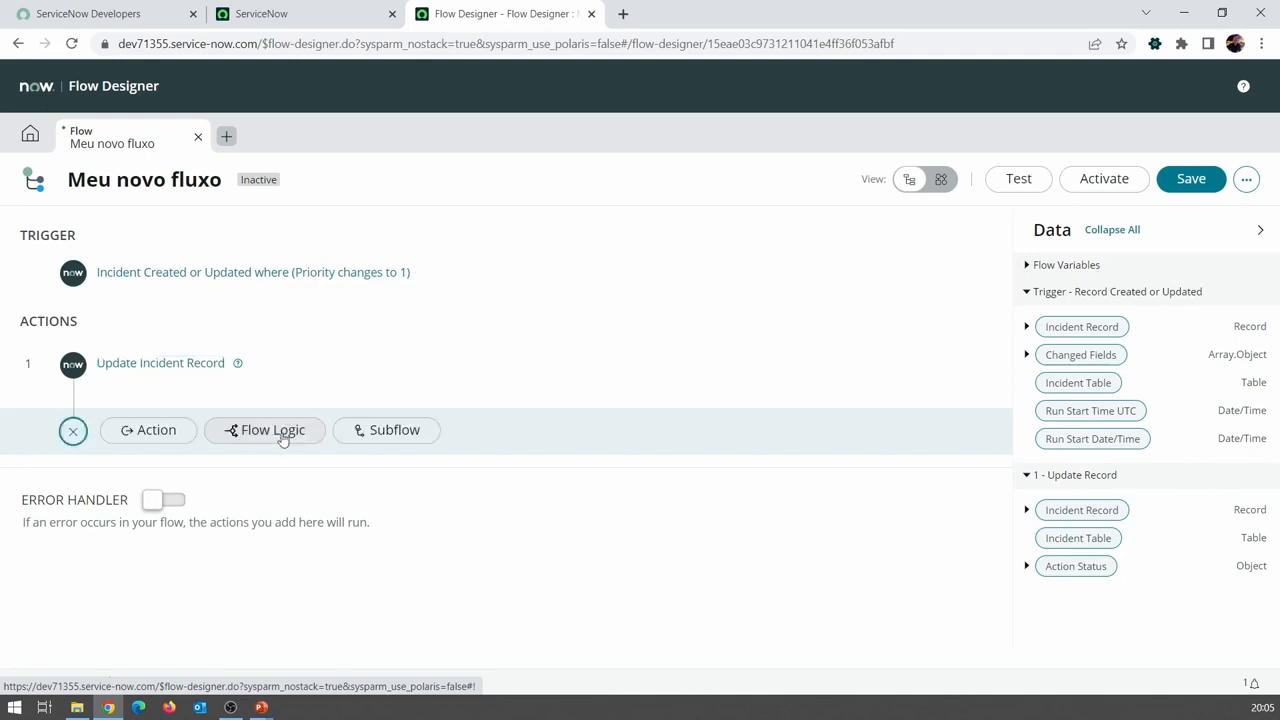
pyautogui.click(140, 434)
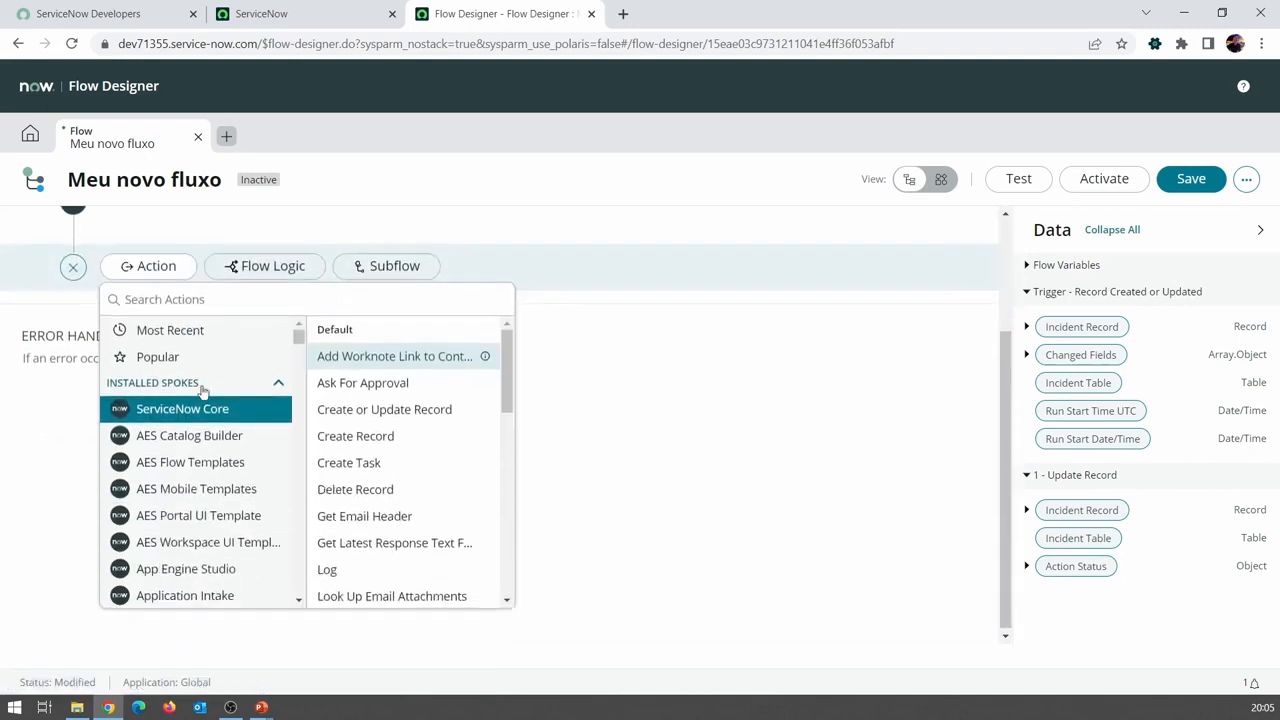
pyautogui.click(232, 289)
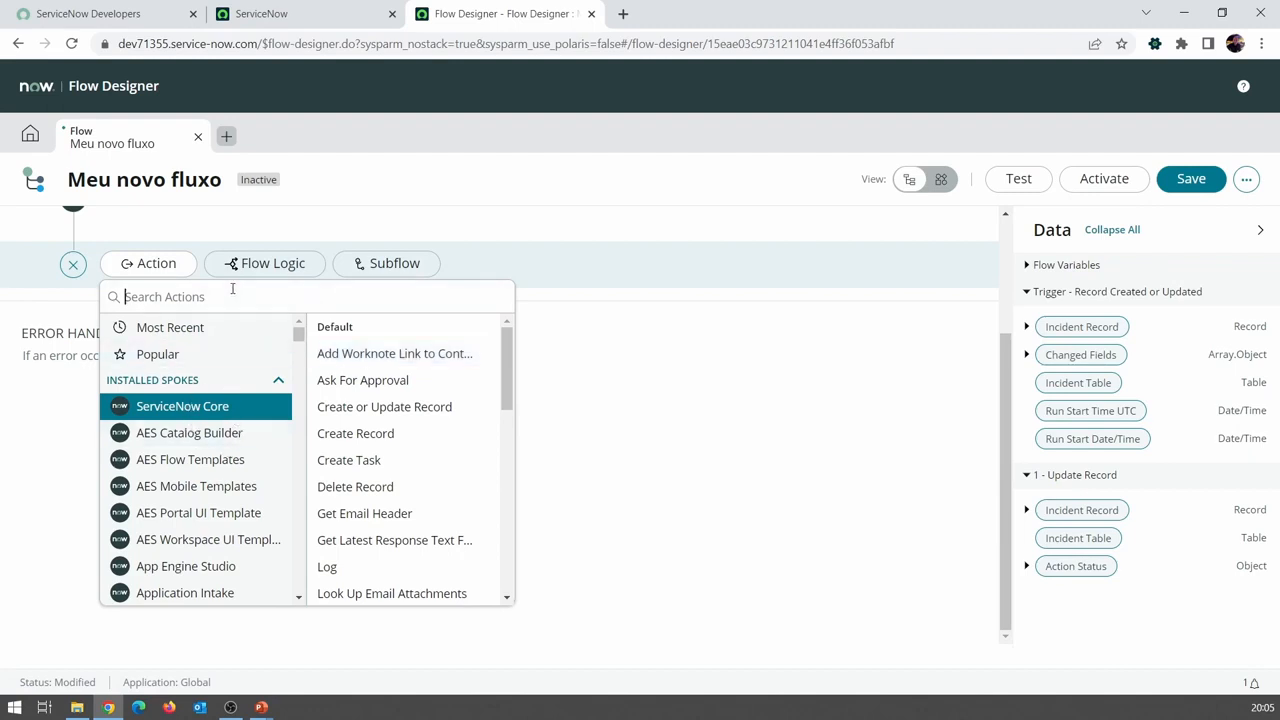
pyautogui.write('ask f')
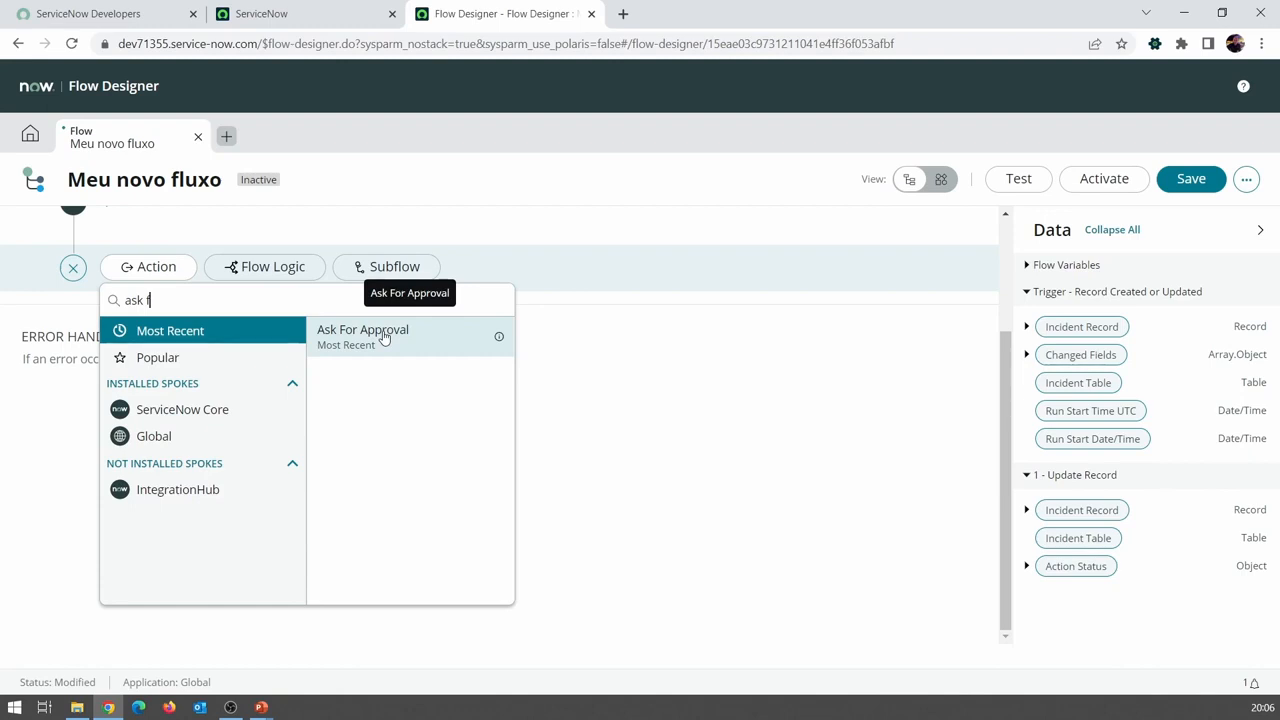
pyautogui.click(384, 338)
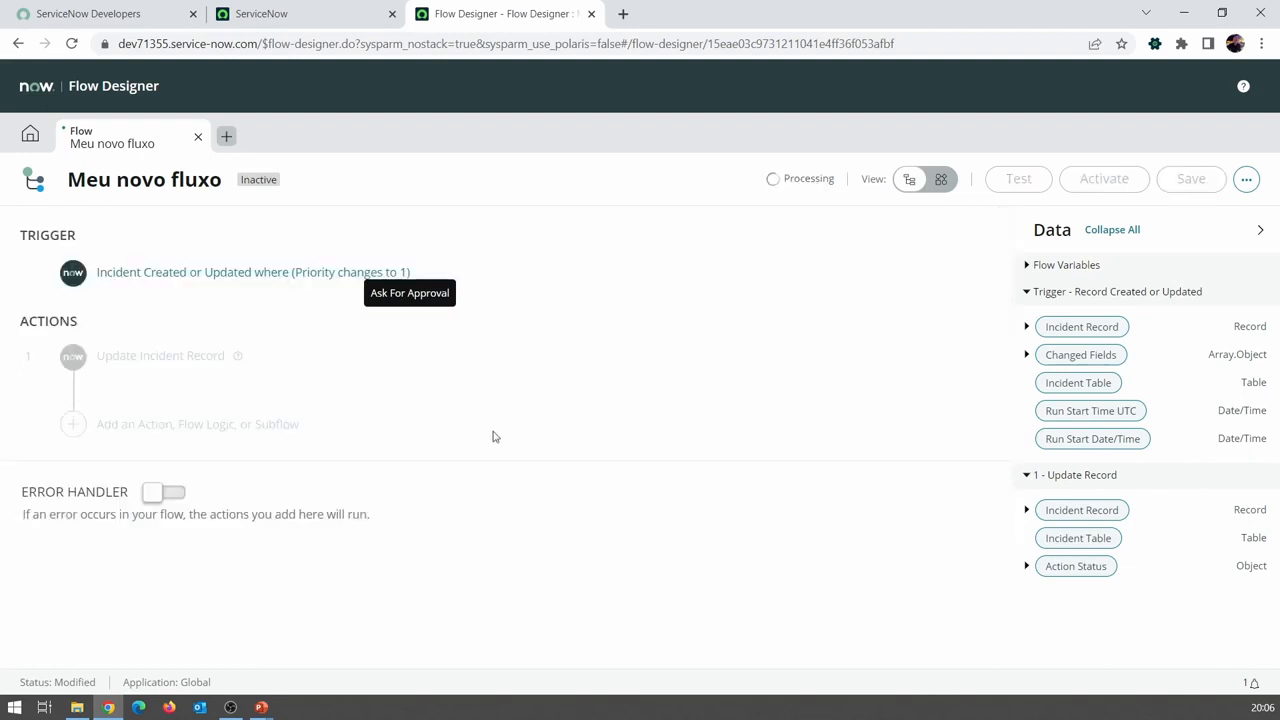
pyautogui.scroll(-1, 540, 420)
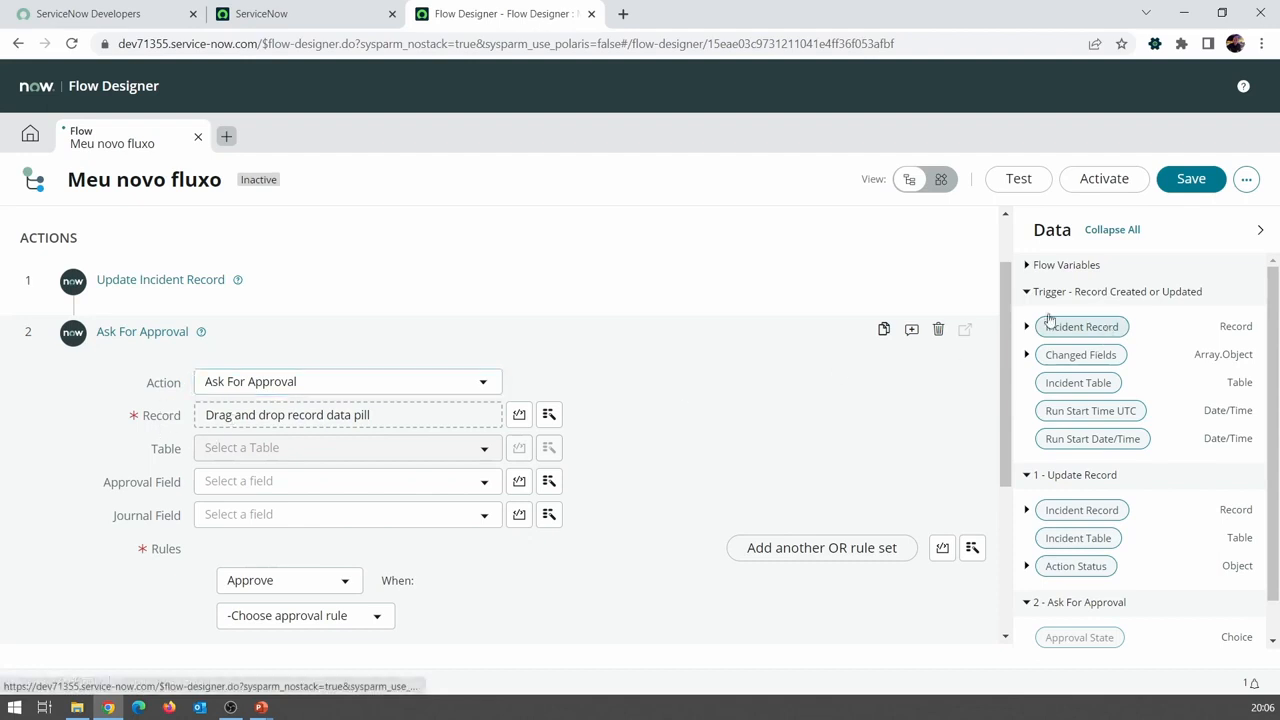
pyautogui.moveTo(1048, 326); pyautogui.dragTo(330, 417)
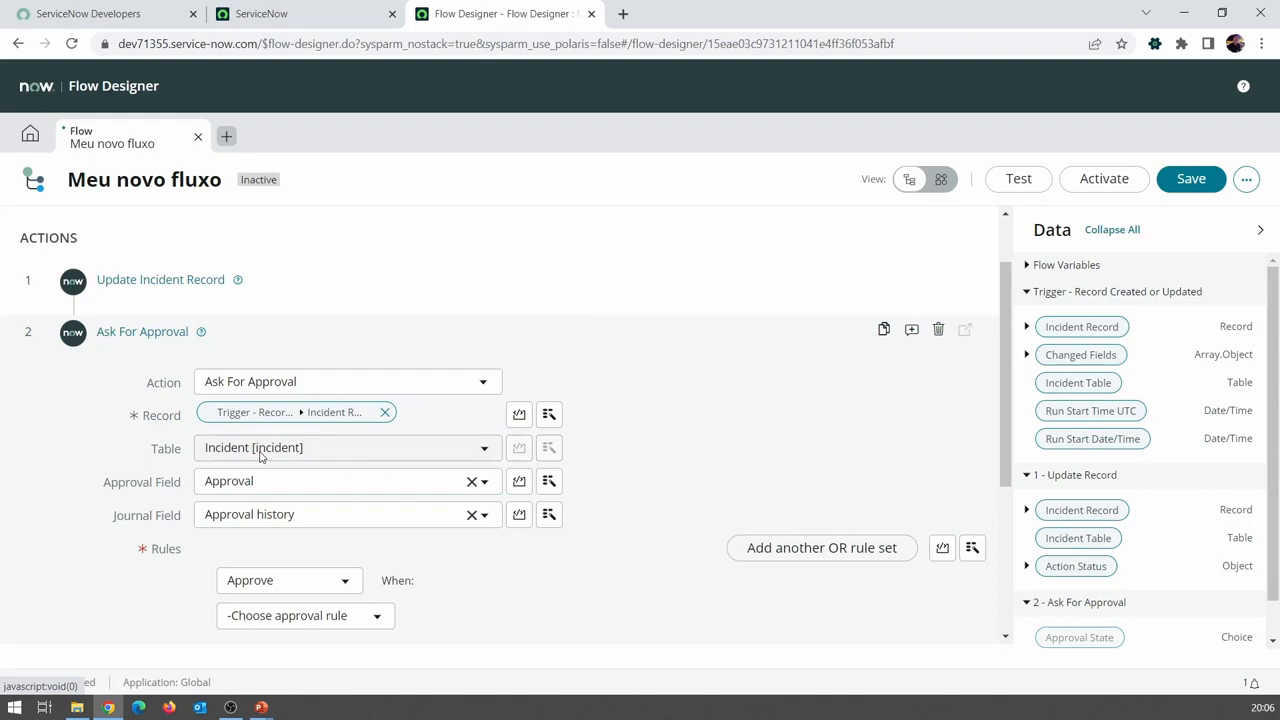
# Step: Set the approval rule to Approve or Reject when Anyone approves or rejects
pyautogui.scroll(-2, 260, 455)
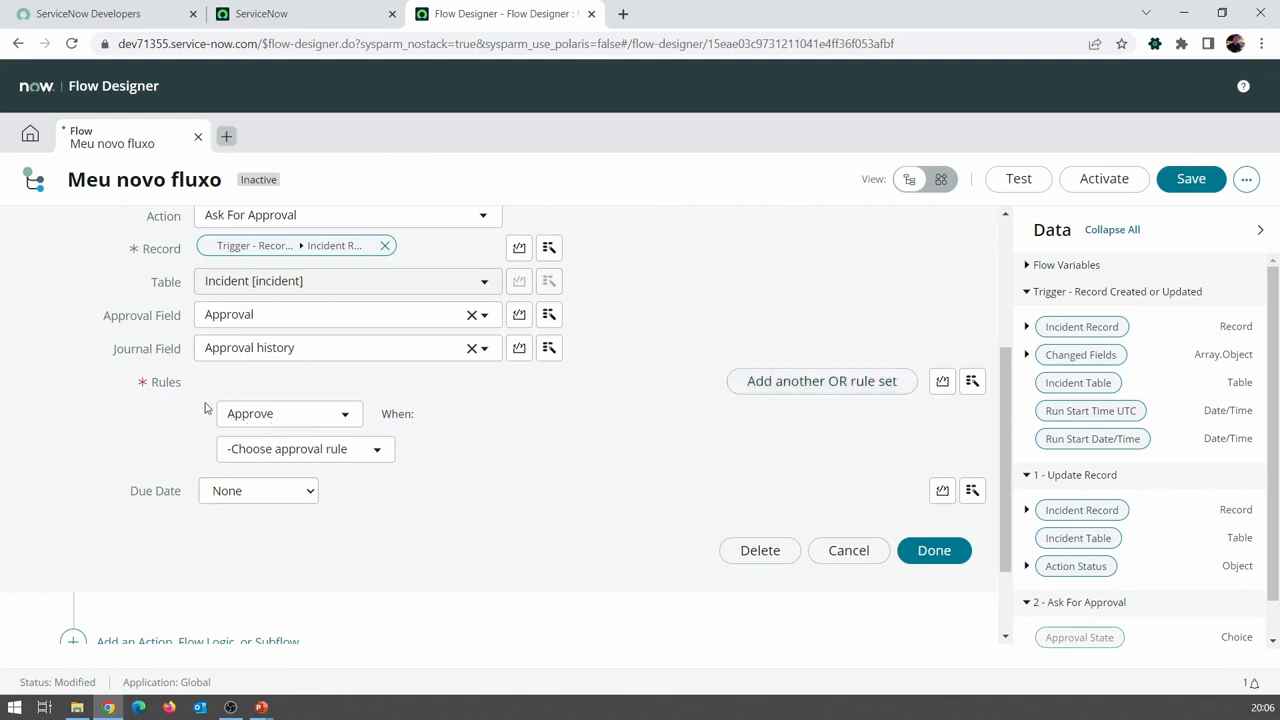
pyautogui.click(244, 411)
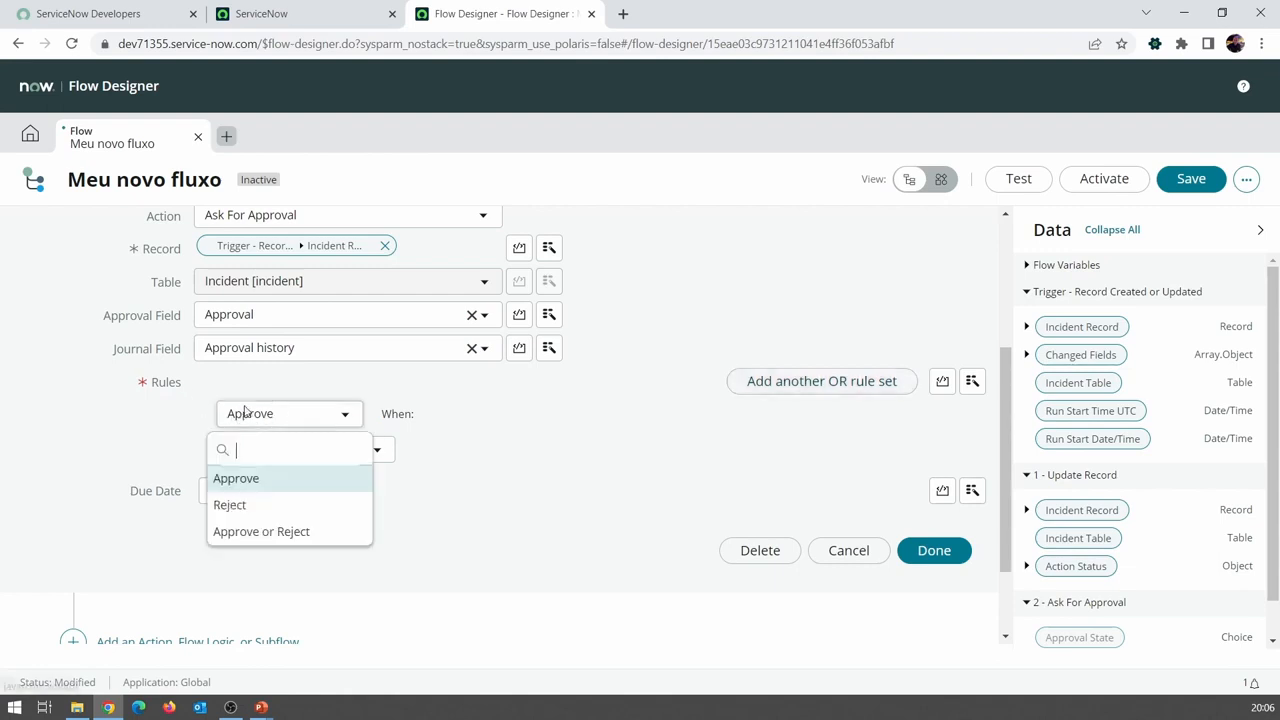
pyautogui.click(282, 531)
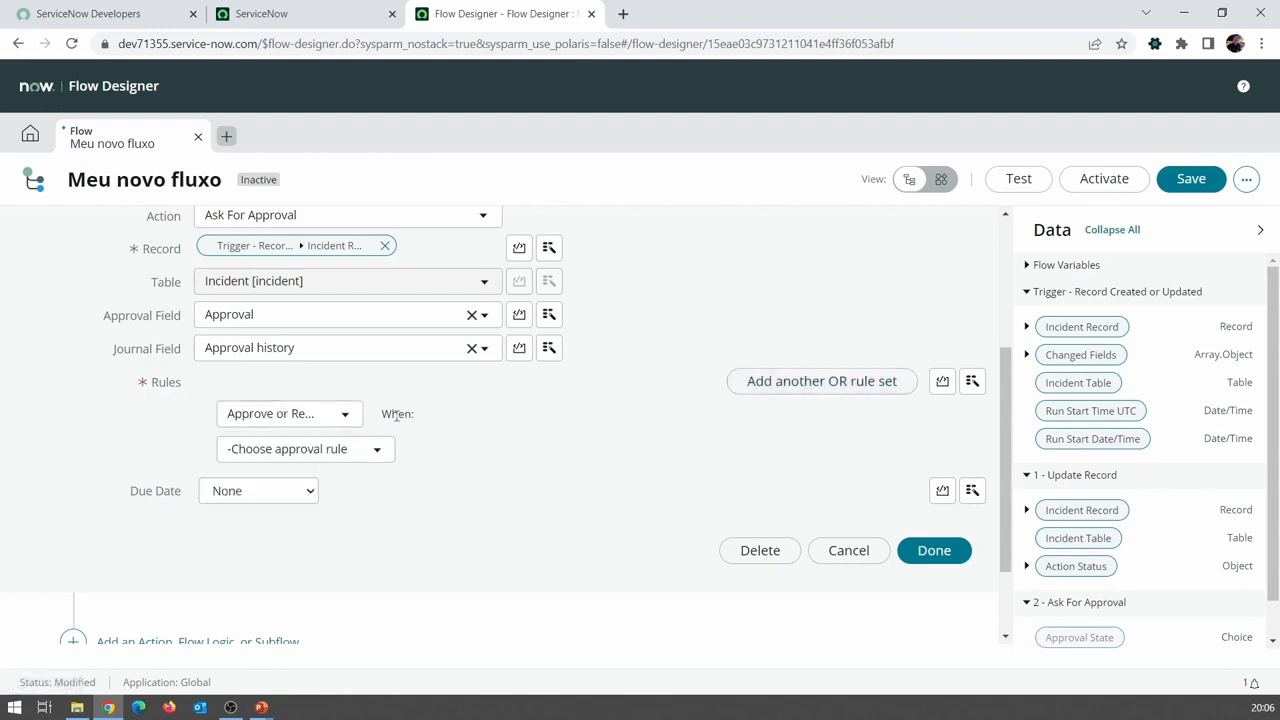
pyautogui.click(376, 451)
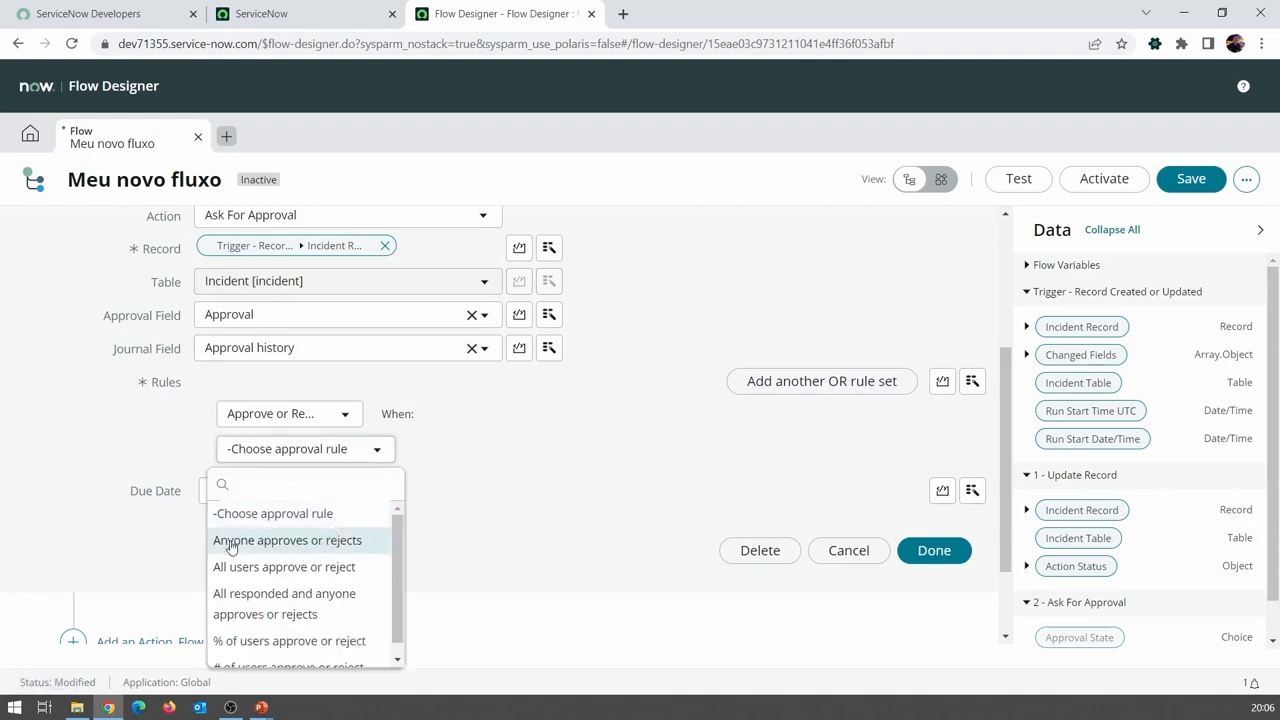
pyautogui.click(290, 542)
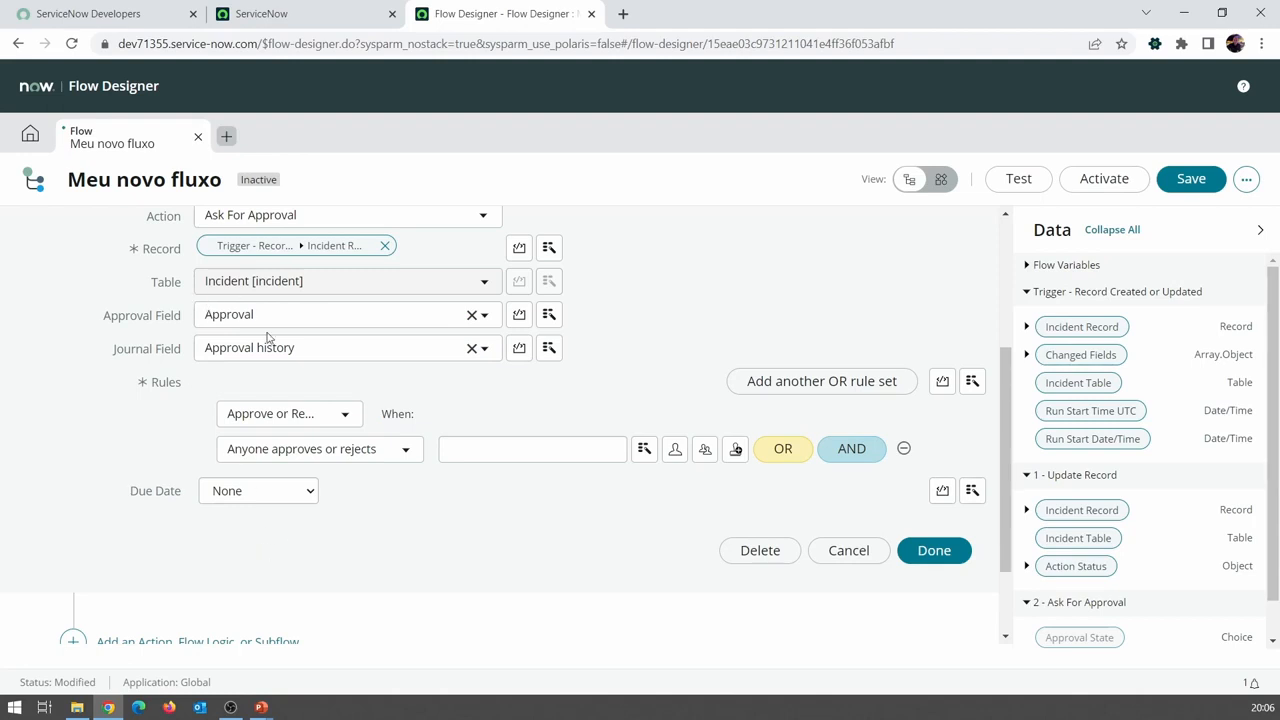
# Step: Examine the outcomes and approval rule options offered in the Ask For Approval action's Rules
pyautogui.click(318, 420)
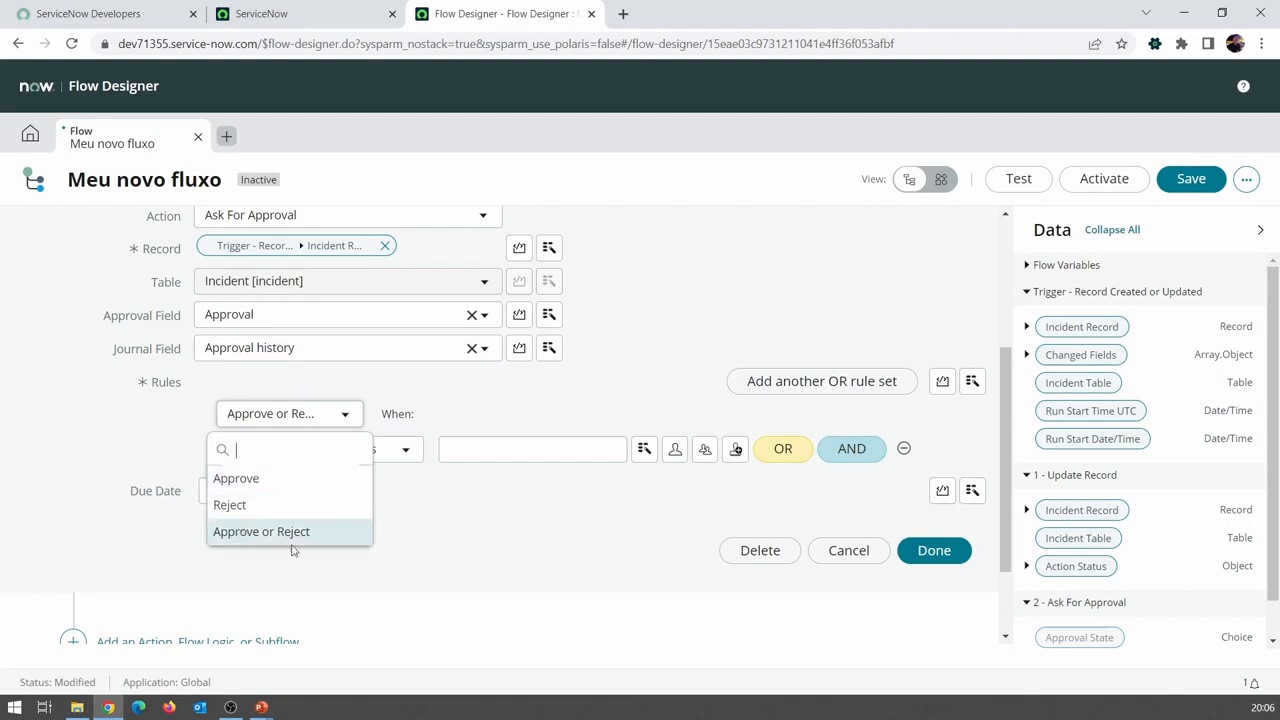
pyautogui.click(400, 452)
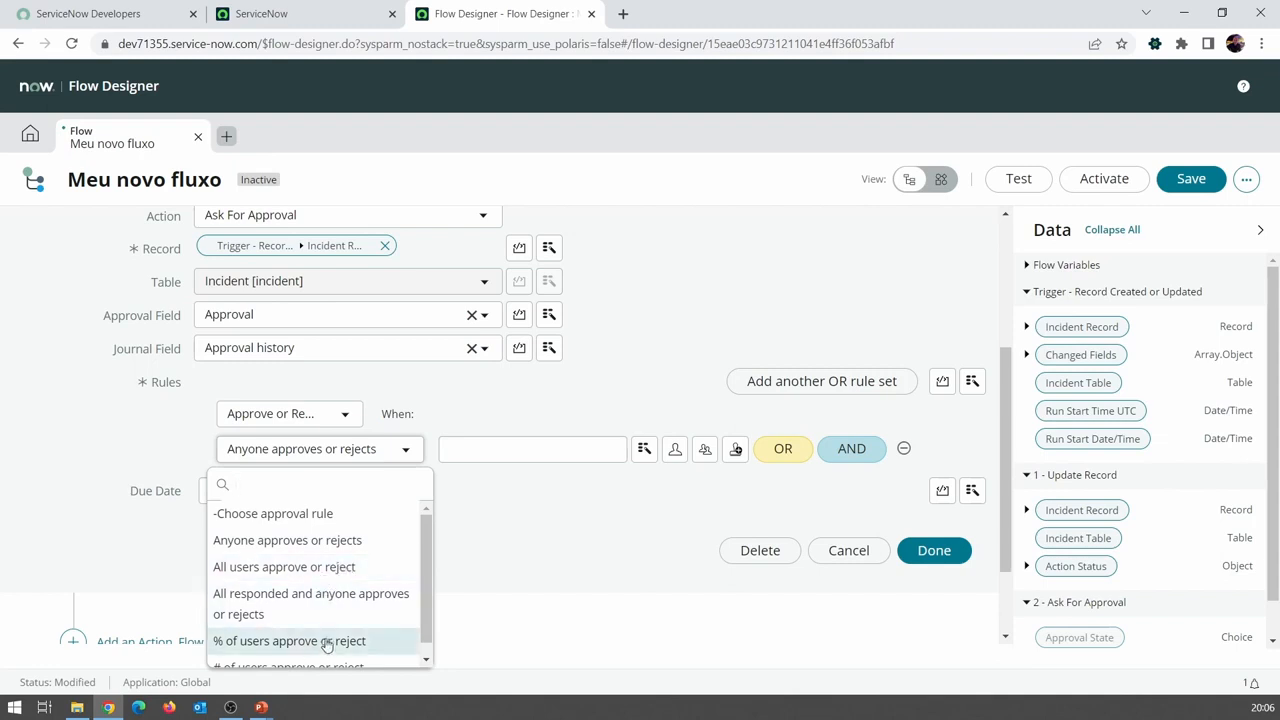
pyautogui.scroll(-1, 314, 634)
pyautogui.click(505, 463)
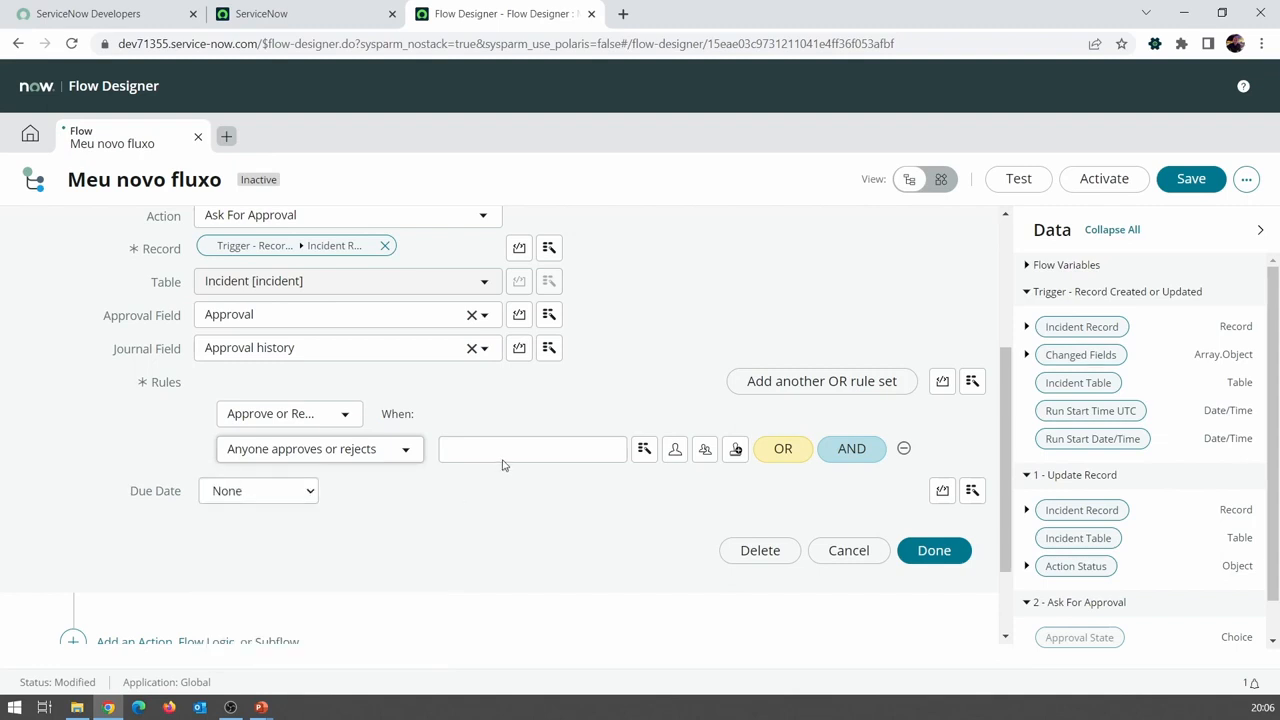
# Step: Set the approver in the rule to the Manager of the Caller from the trigger's Incident Record
pyautogui.click(500, 452)
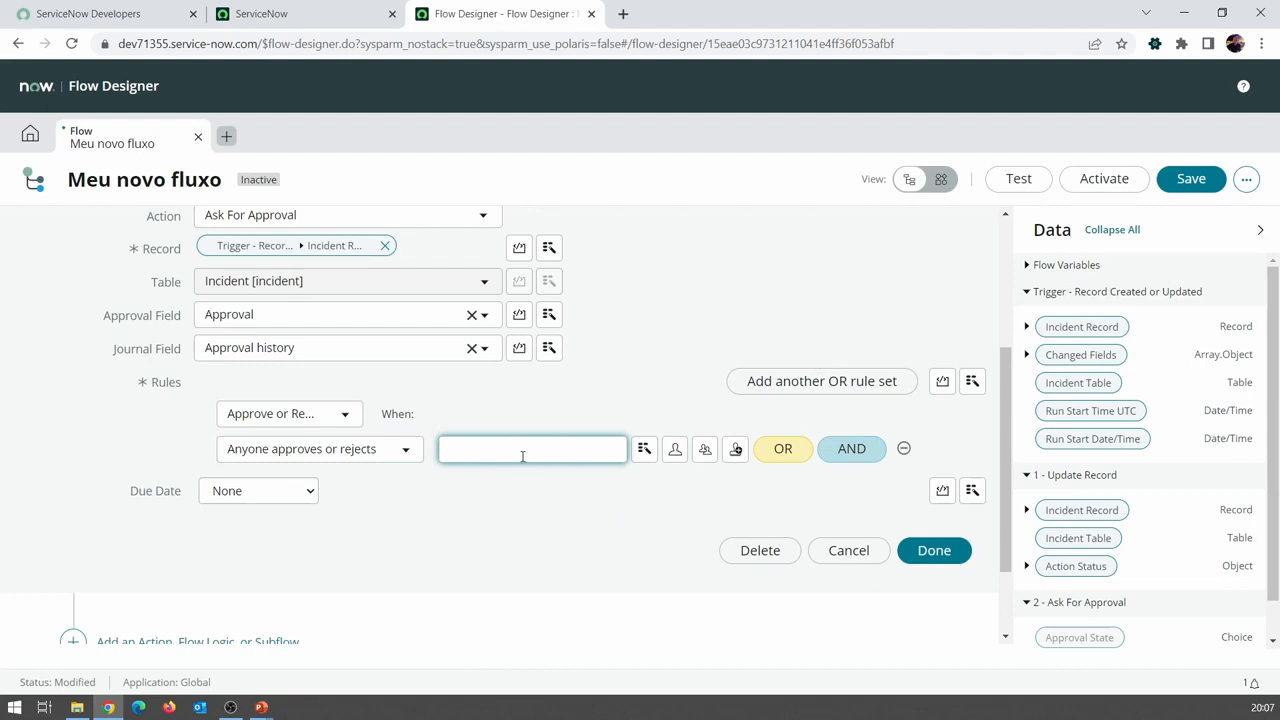
pyautogui.click(1025, 330)
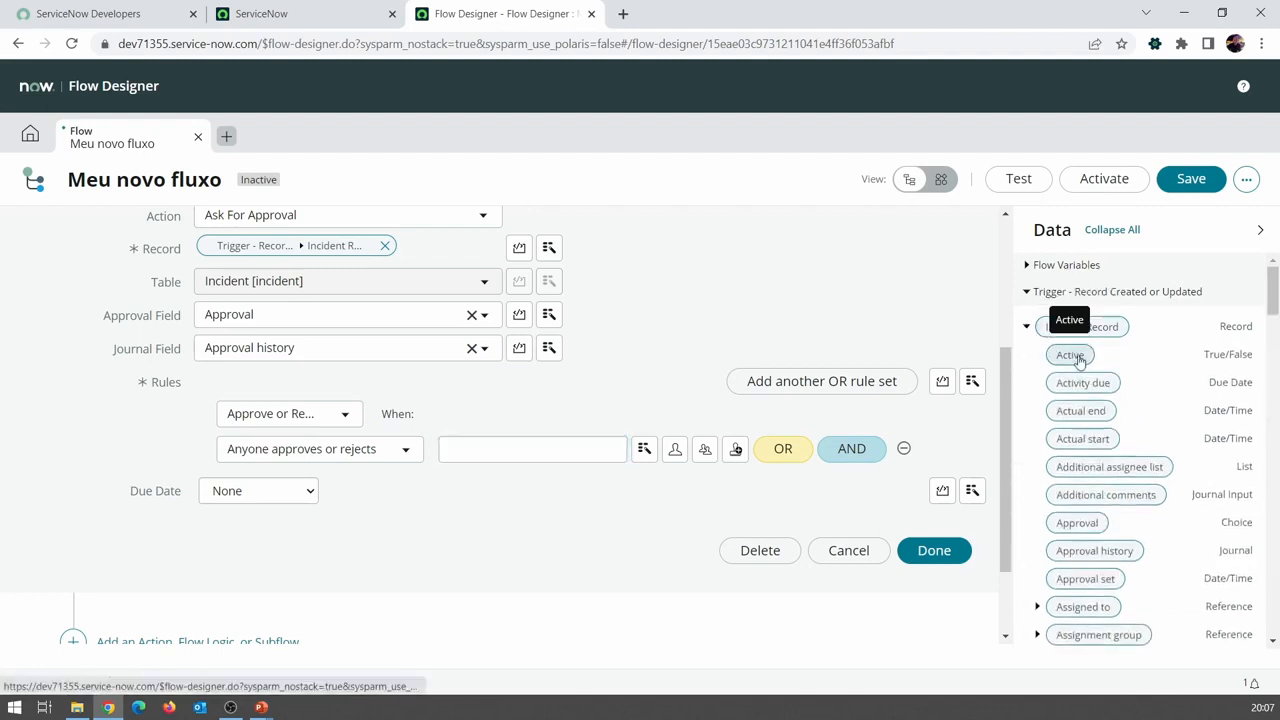
pyautogui.scroll(-3, 1087, 360)
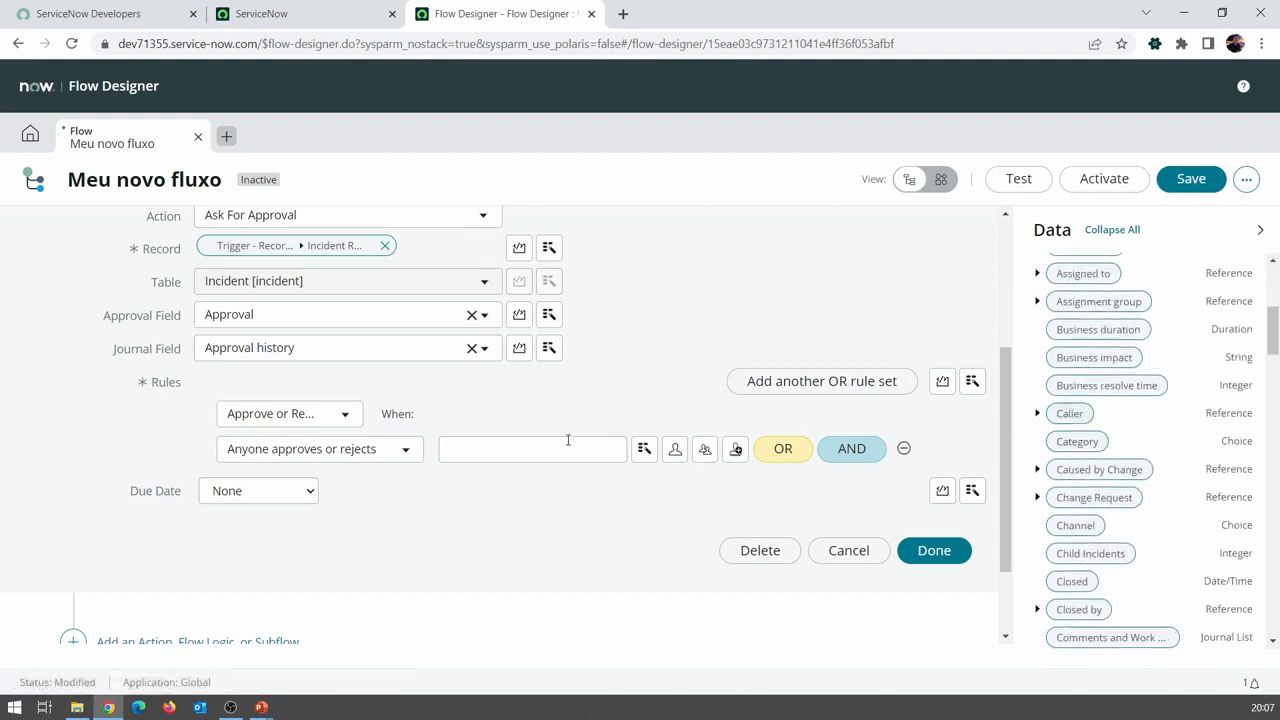
pyautogui.click(1036, 413)
pyautogui.scroll(-4, 1078, 445)
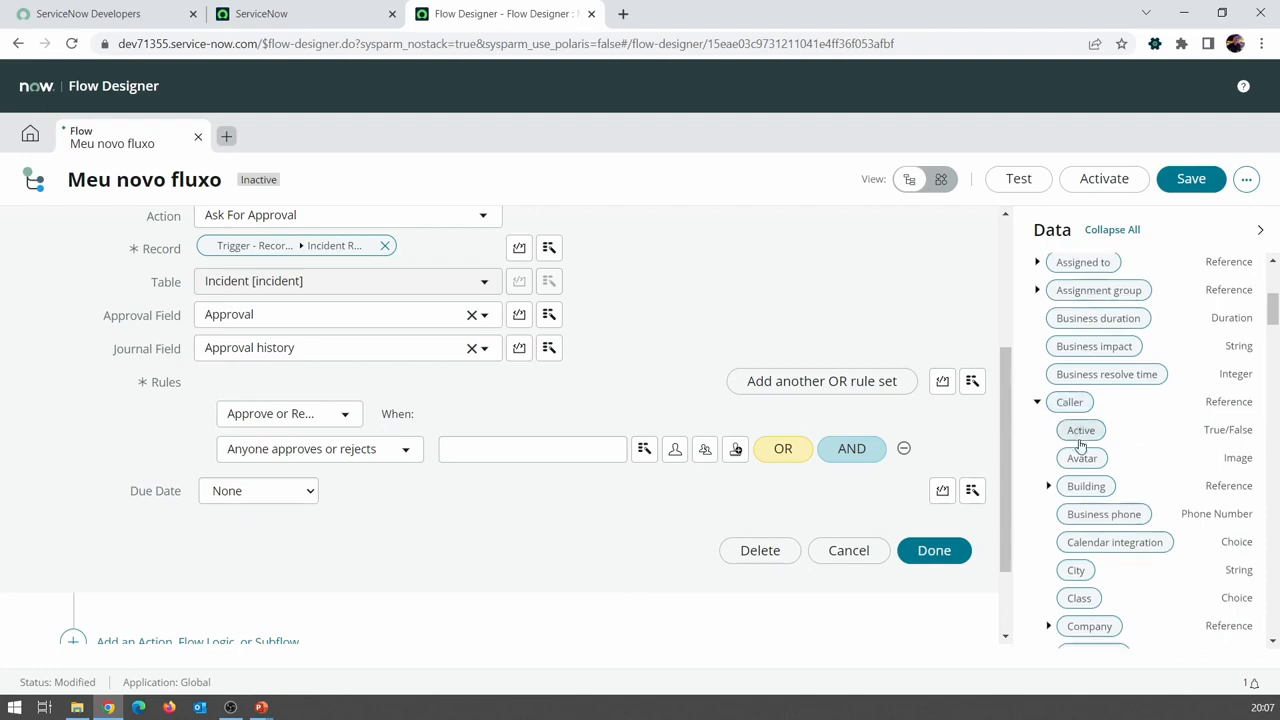
pyautogui.scroll(-4, 1078, 445)
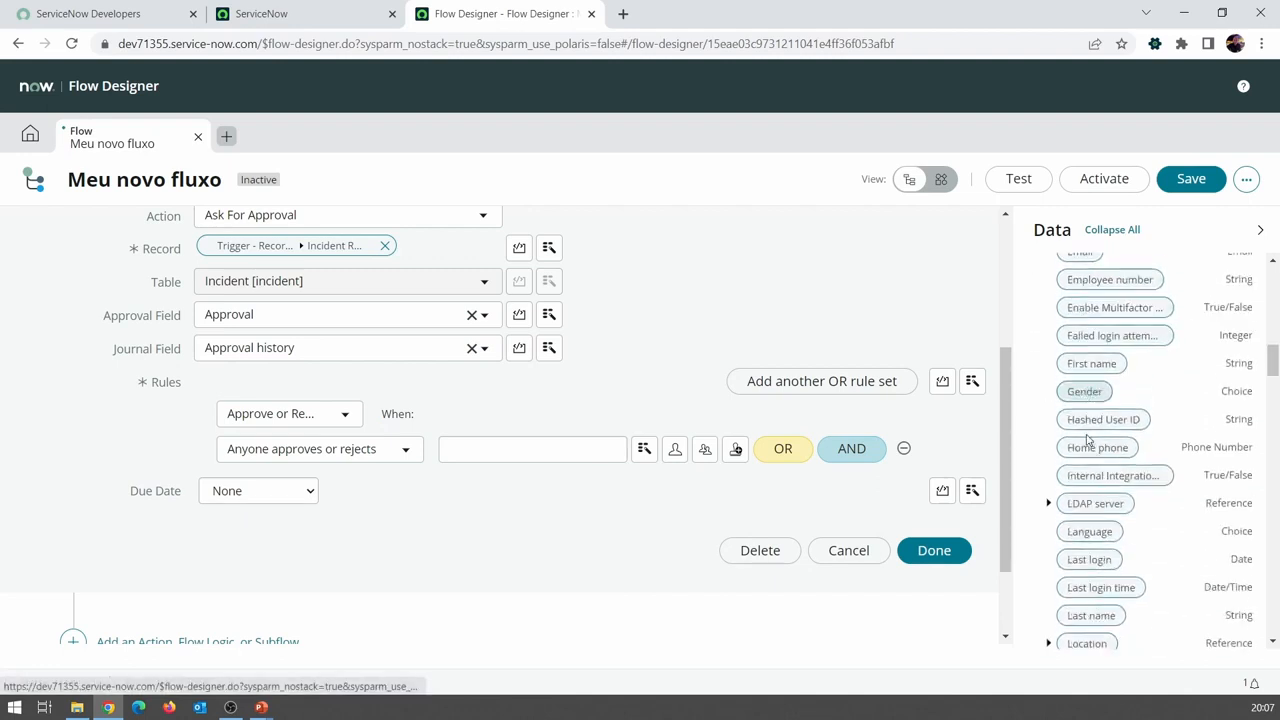
pyautogui.scroll(-1, 1089, 545)
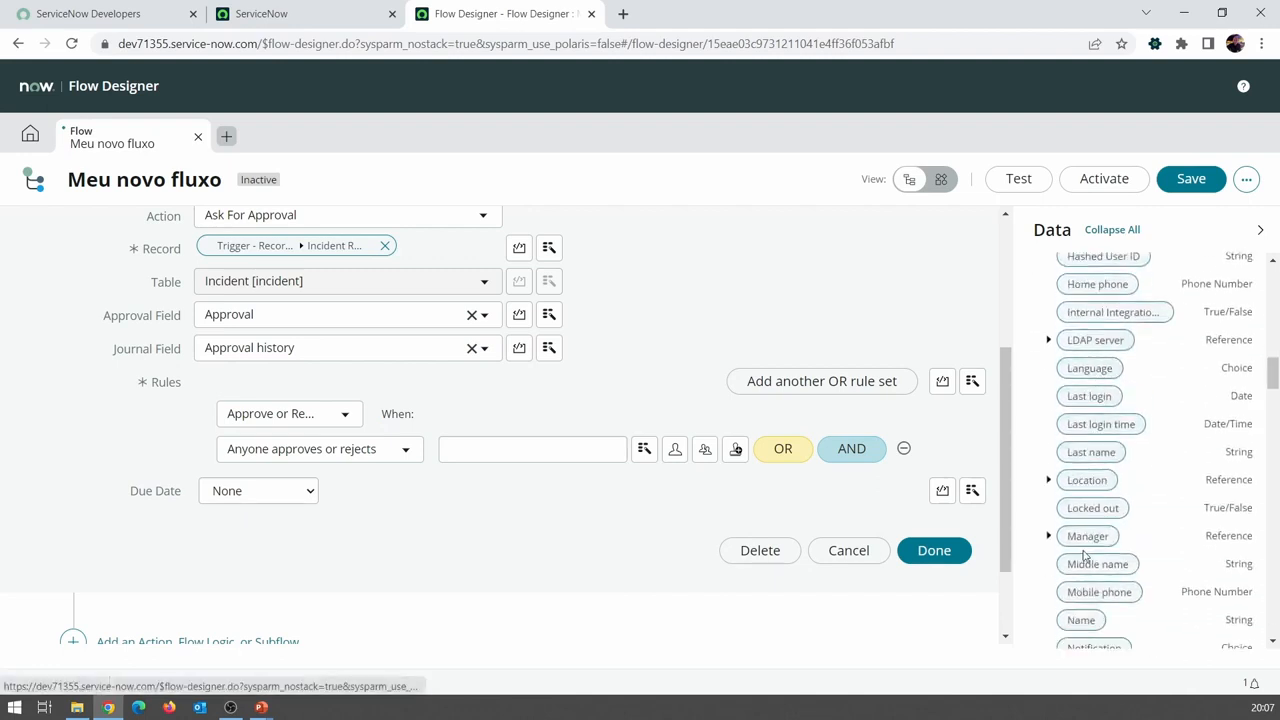
pyautogui.moveTo(1095, 532); pyautogui.dragTo(578, 452)
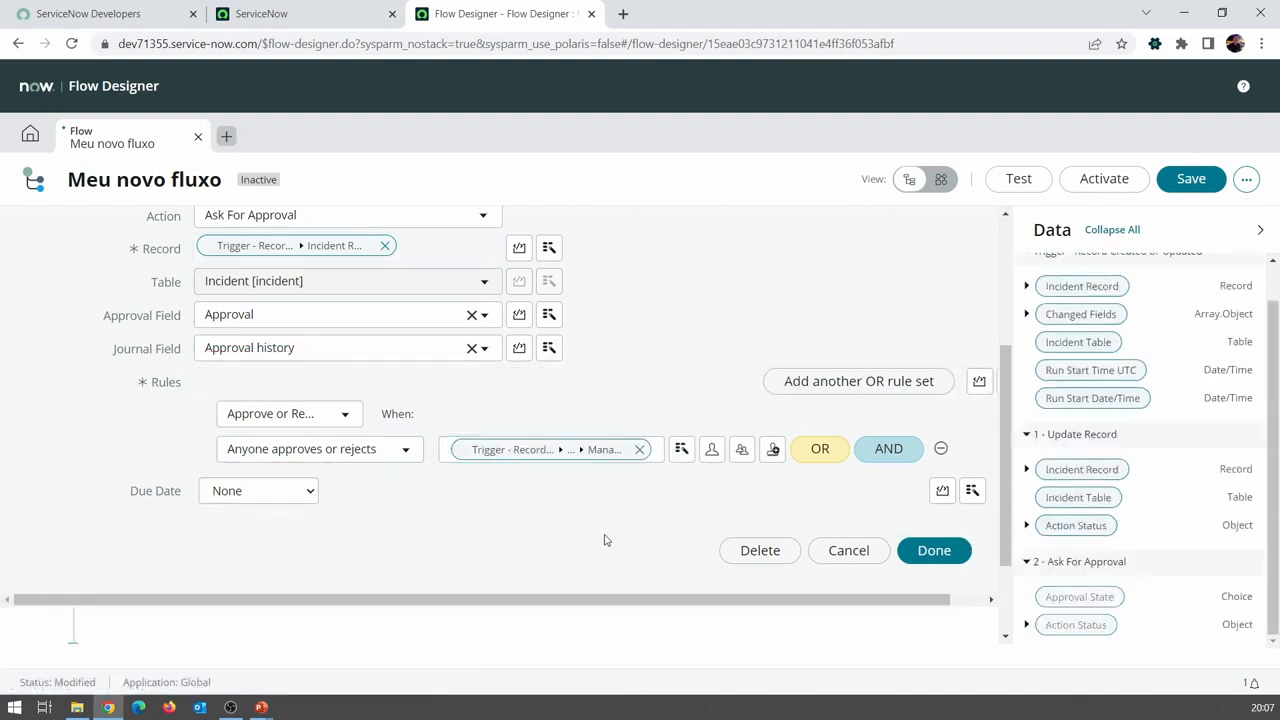
# Step: Set the approval's Due Date to None and finish the Ask For Approval action
pyautogui.click(287, 489)
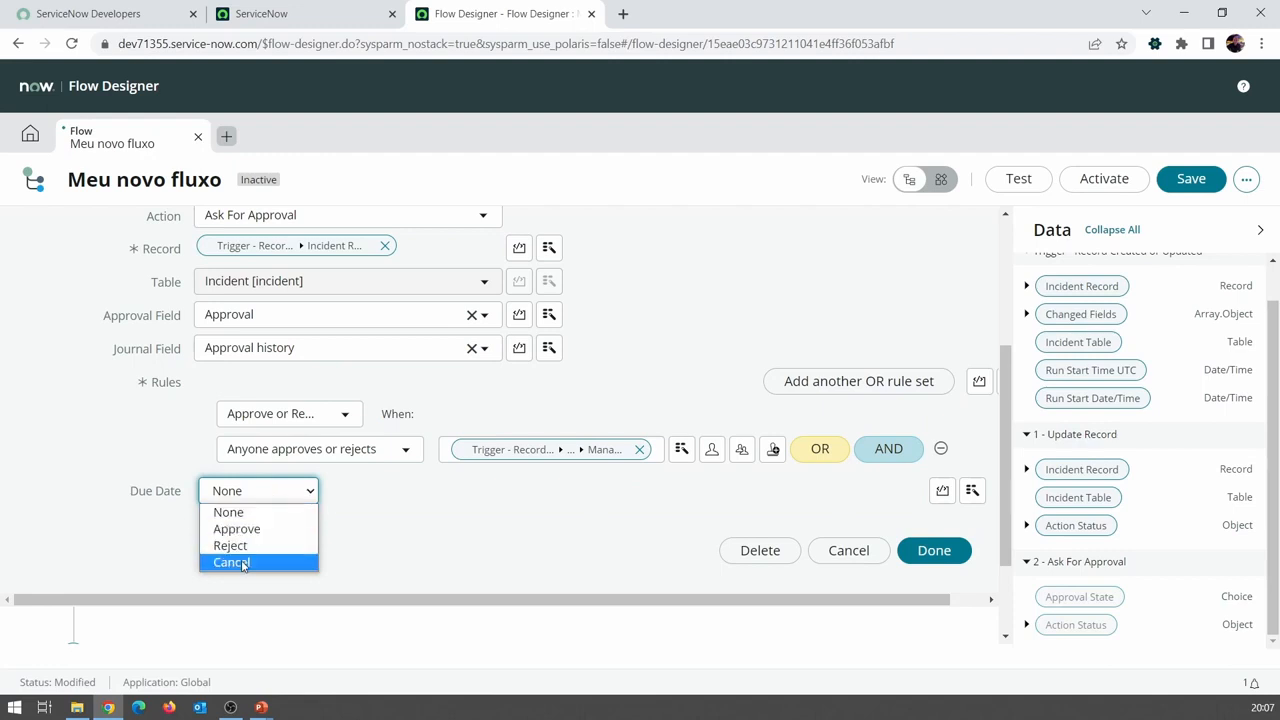
pyautogui.click(243, 513)
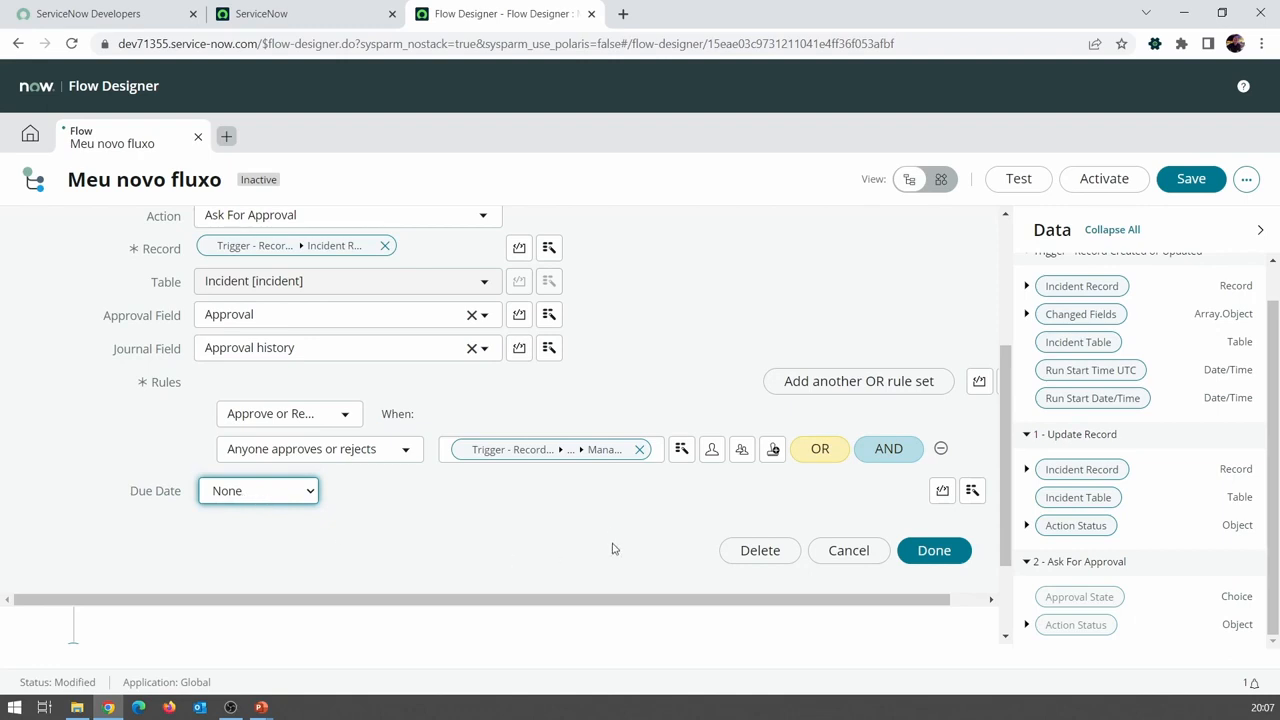
pyautogui.click(907, 561)
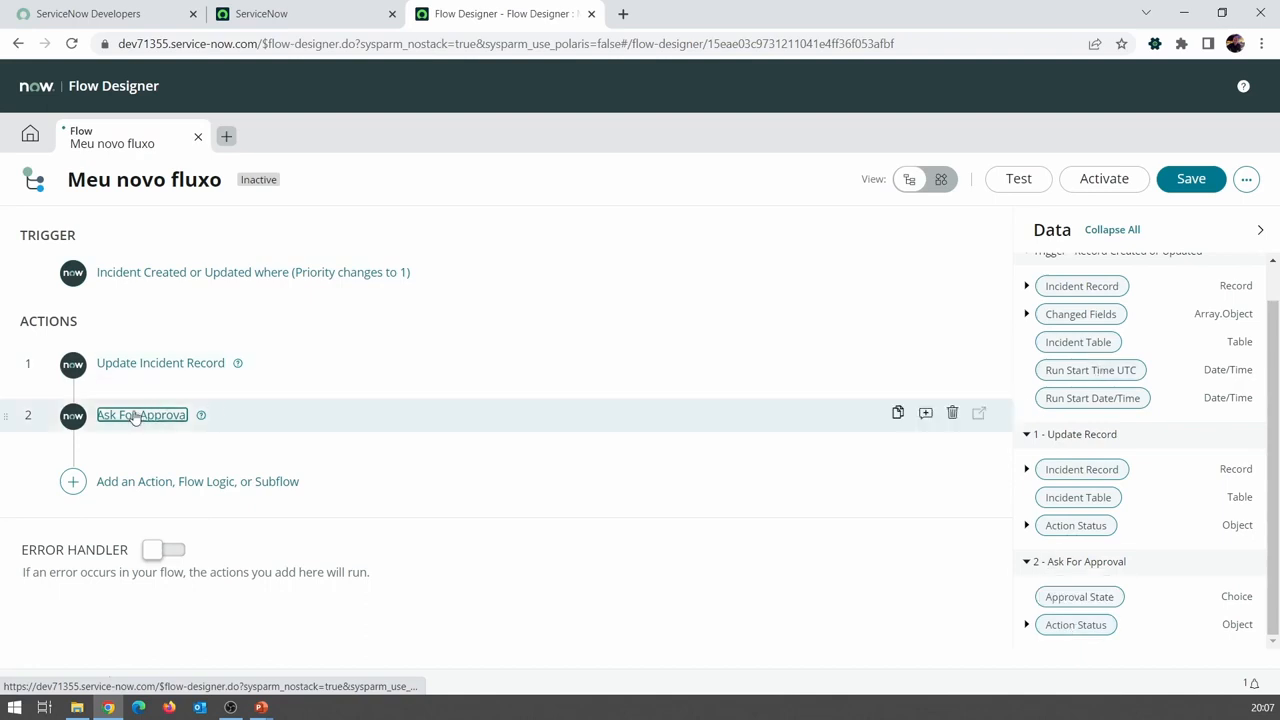
# Step: Add an If flow logic after the Ask For Approval action and label its condition "Aprovado"
pyautogui.click(72, 483)
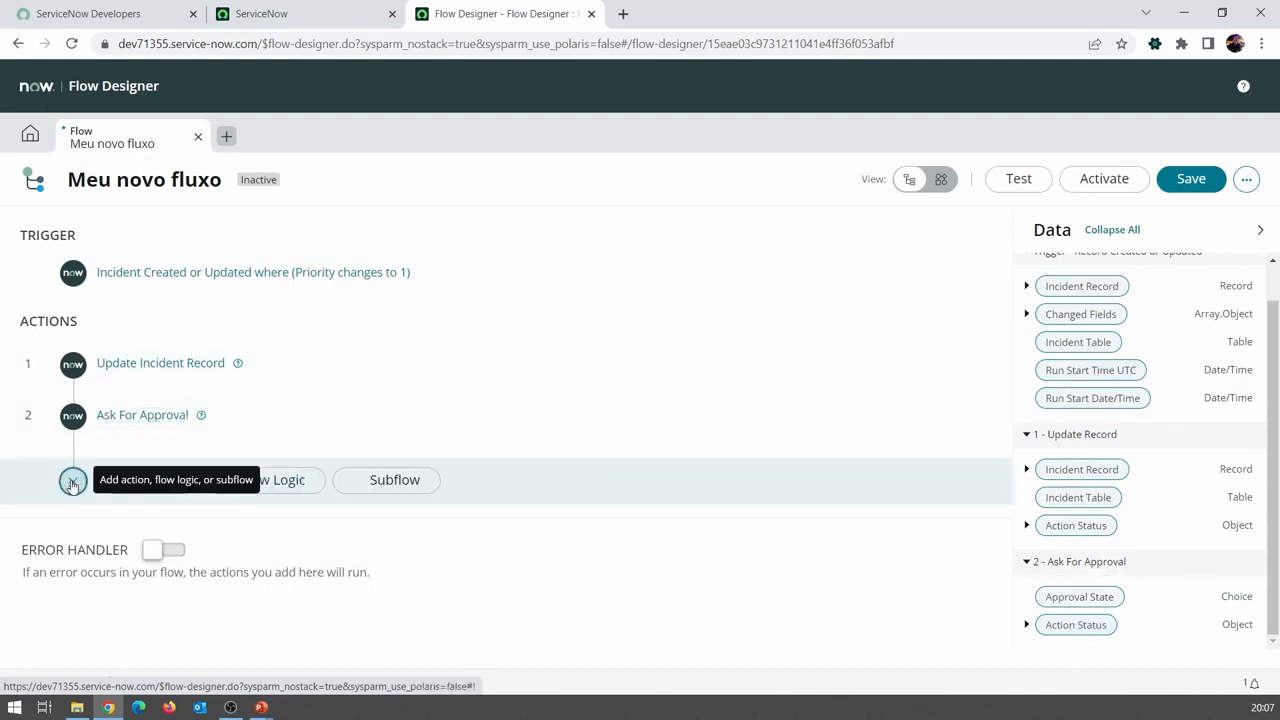
pyautogui.click(271, 481)
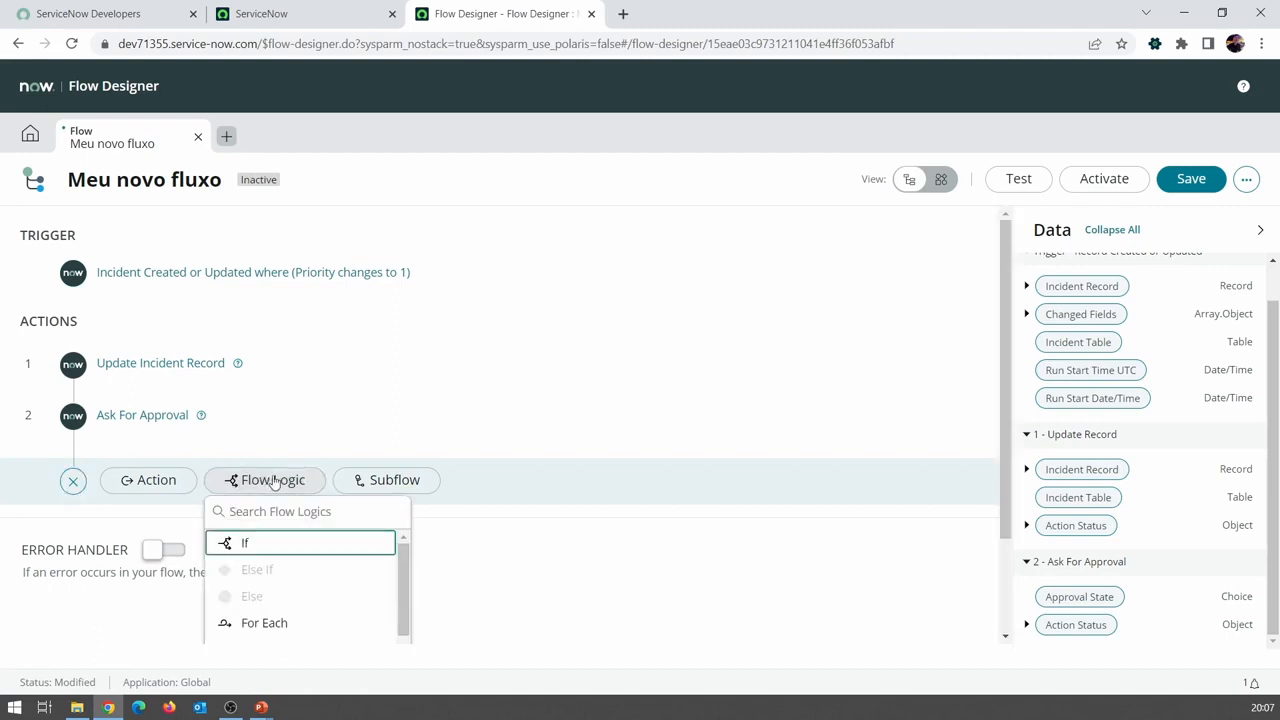
pyautogui.click(247, 544)
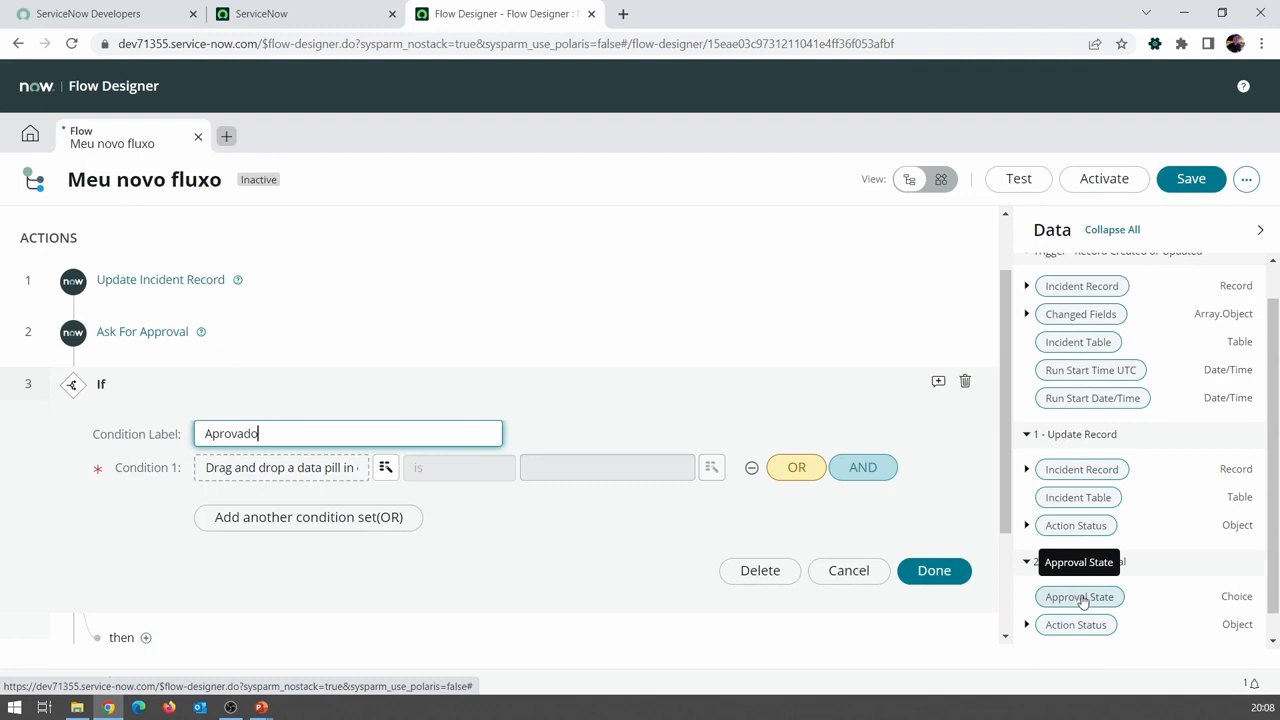
# Step: Set the If condition to the Ask For Approval action's Approval State is Approved and finish the block
pyautogui.moveTo(1082, 600); pyautogui.dragTo(270, 470)
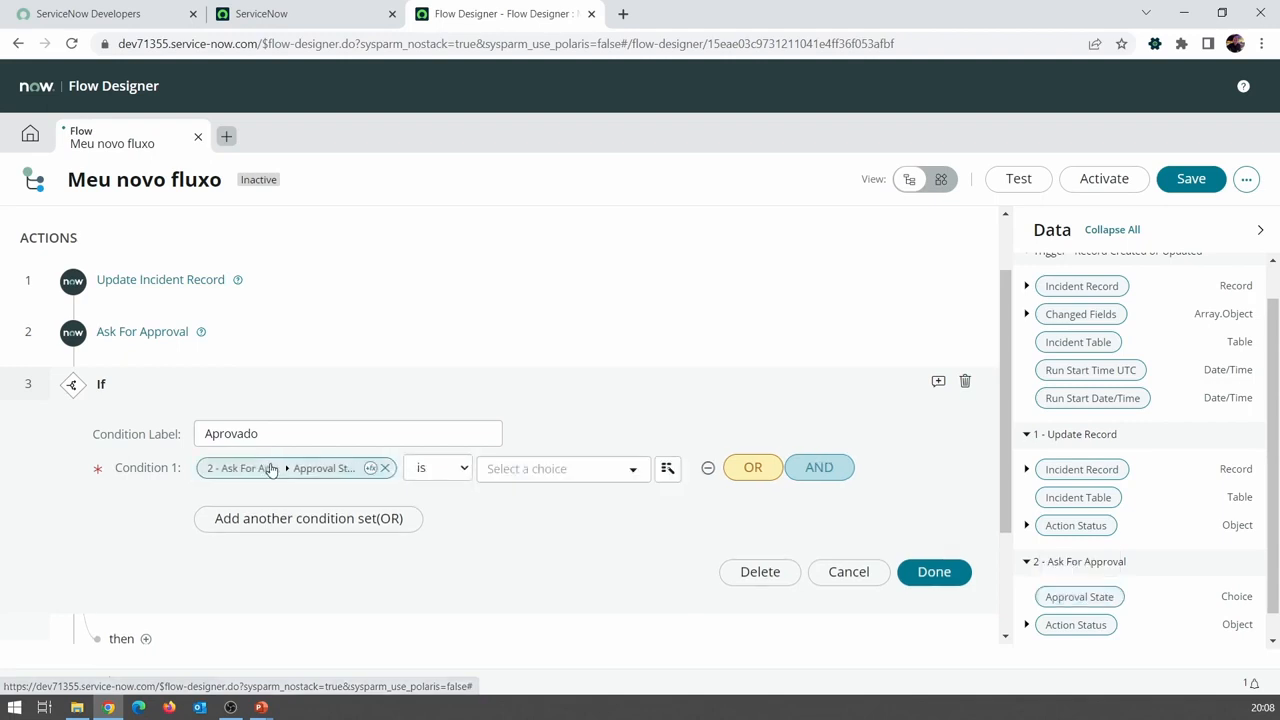
pyautogui.click(494, 471)
pyautogui.click(501, 577)
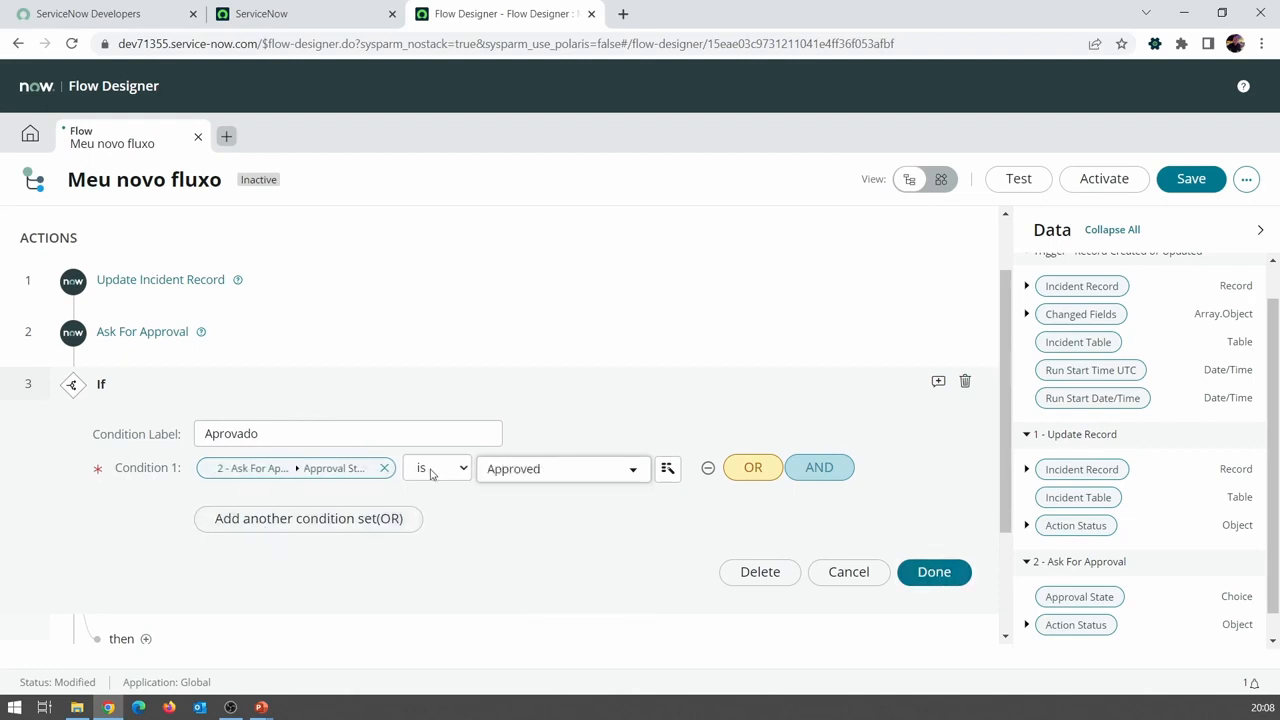
pyautogui.click(929, 572)
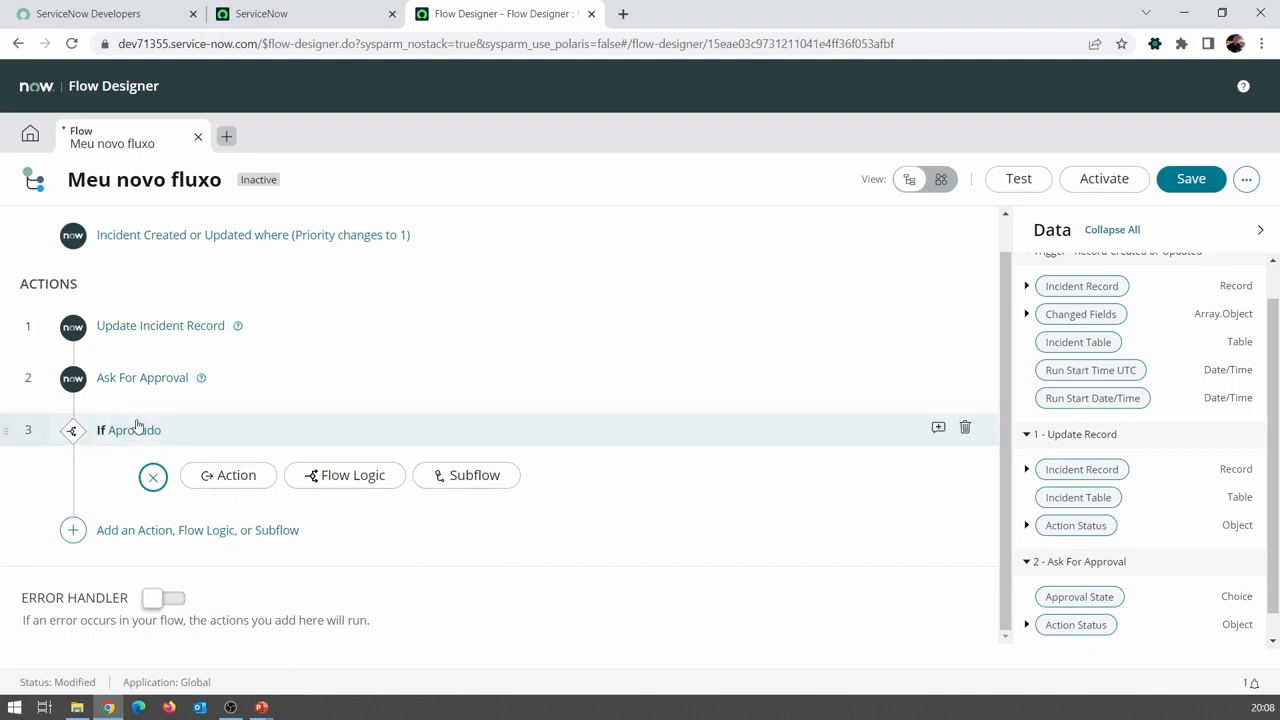
pyautogui.click(194, 440)
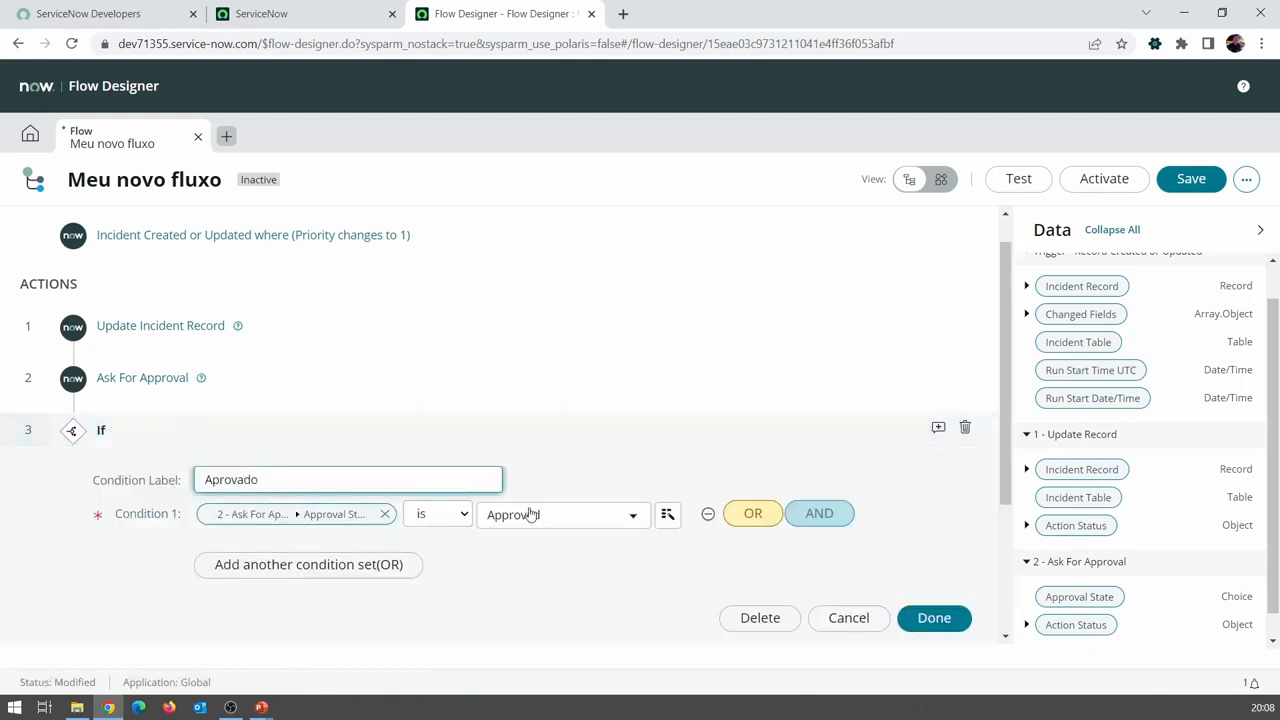
pyautogui.click(934, 618)
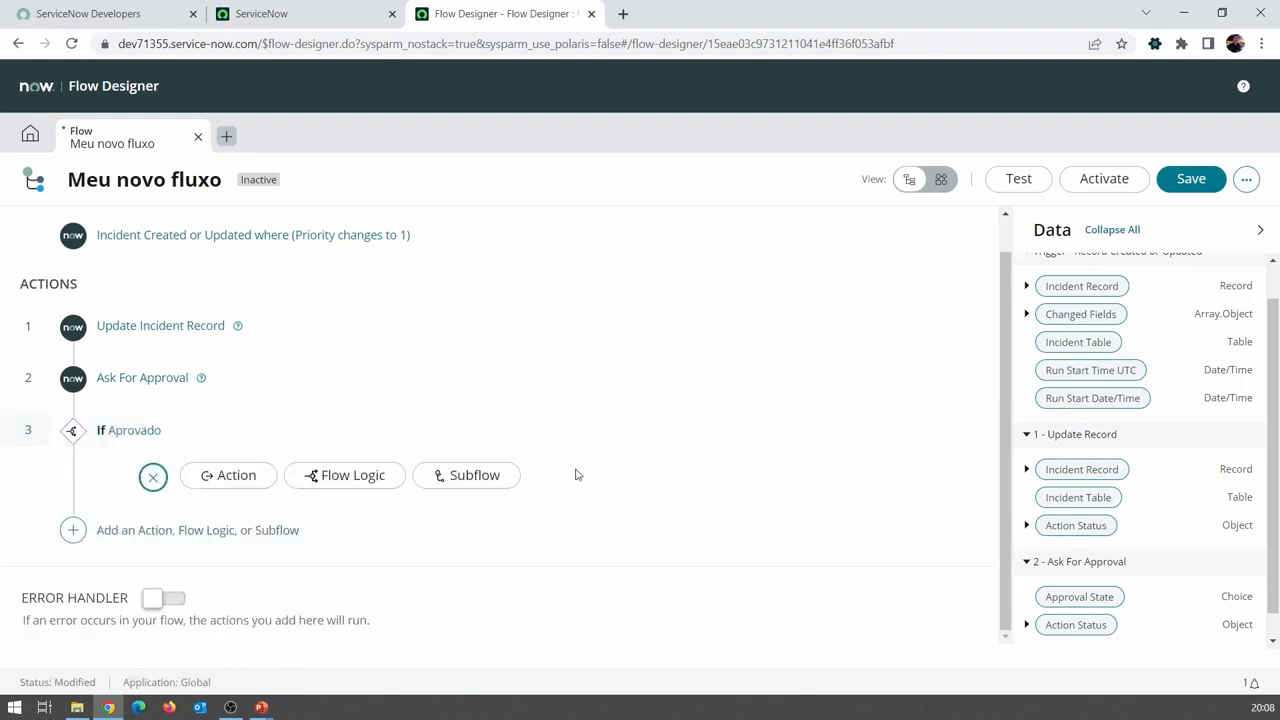
# Step: Add an Update Record action inside the Aprovado branch, using the trigger's Incident Record as its record
pyautogui.click(248, 485)
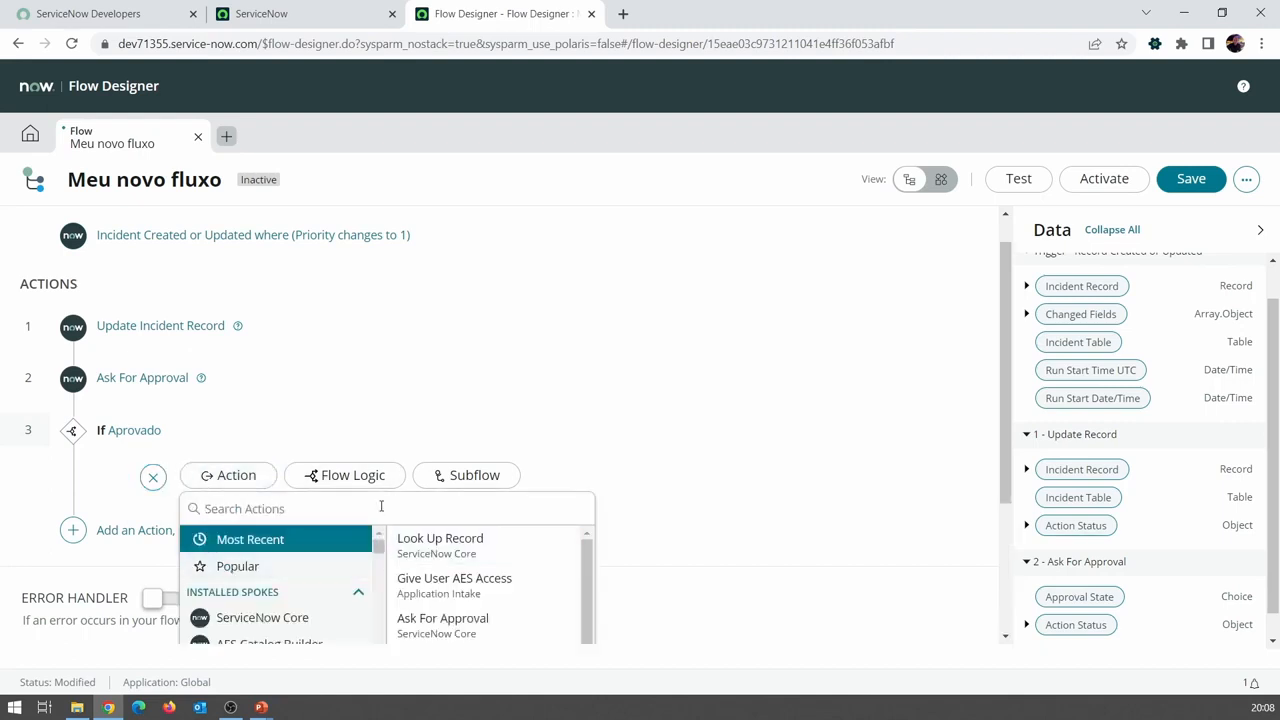
pyautogui.write('update')
pyautogui.click(466, 585)
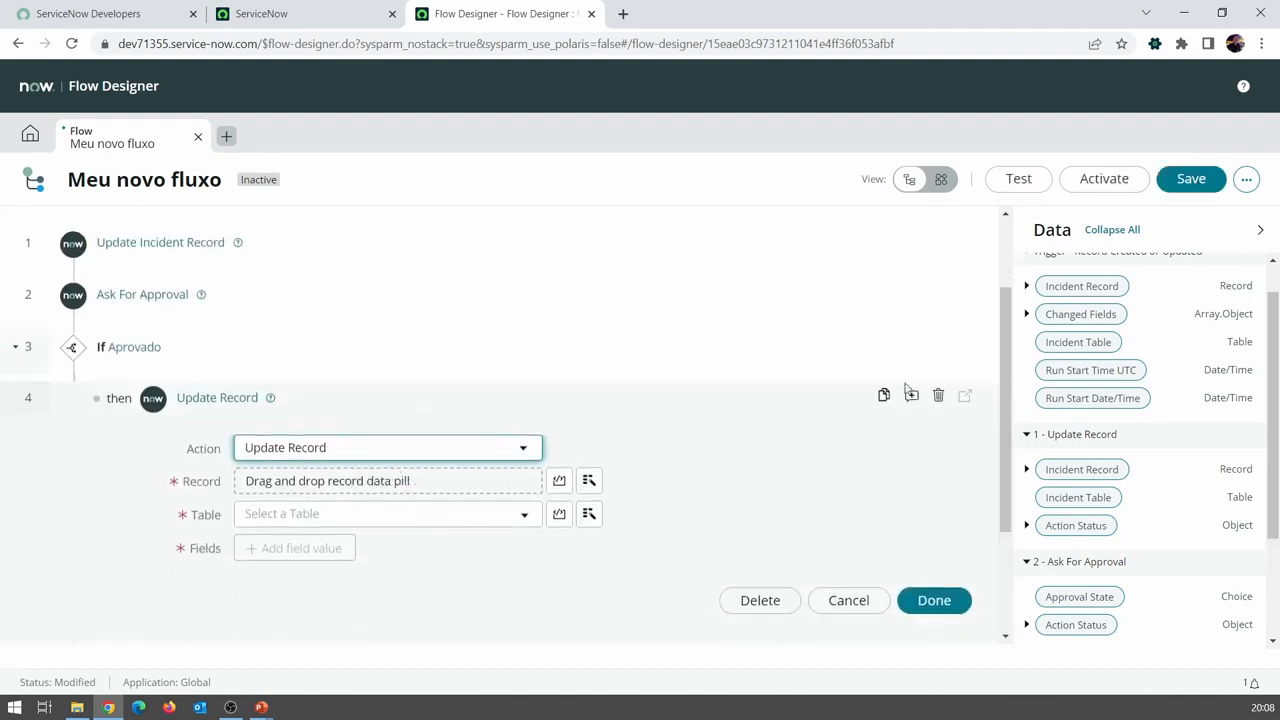
pyautogui.scroll(1, 1071, 391)
pyautogui.moveTo(1062, 326); pyautogui.dragTo(401, 481)
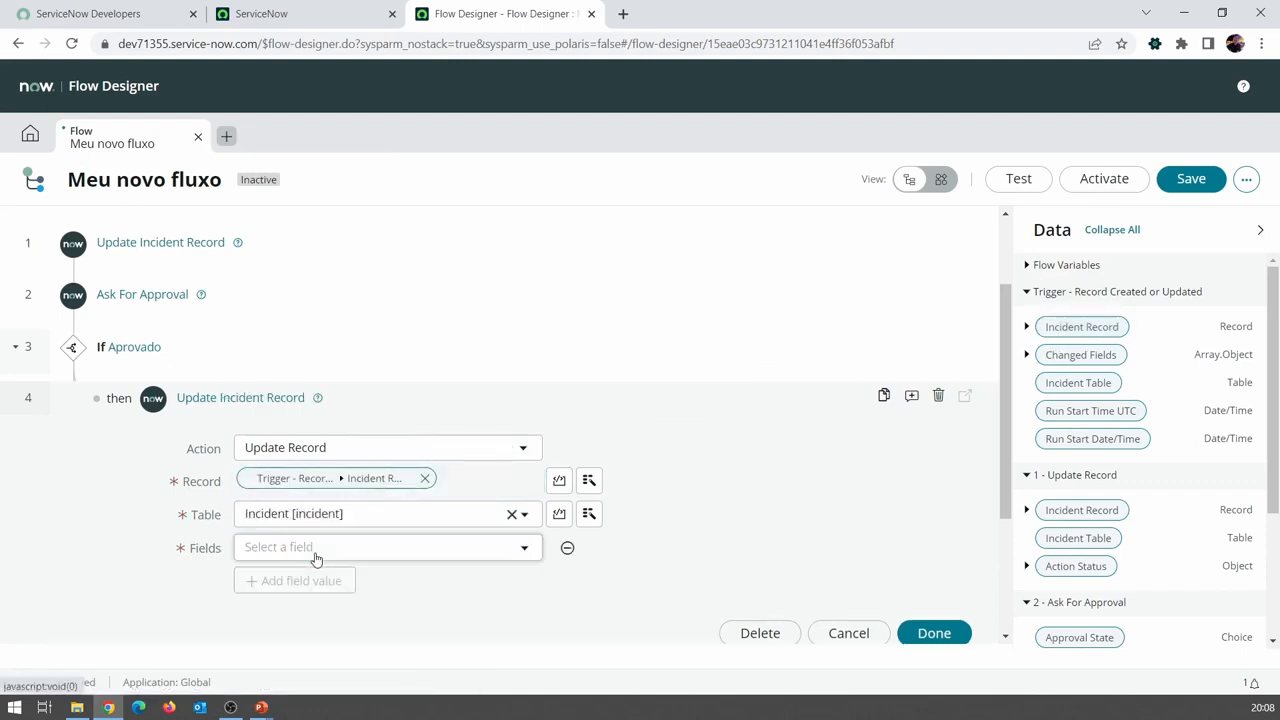
# Step: Set the Work notes field in the Aprovado branch's update action to "APROVADO!"
pyautogui.click(316, 552)
pyautogui.write('wo')
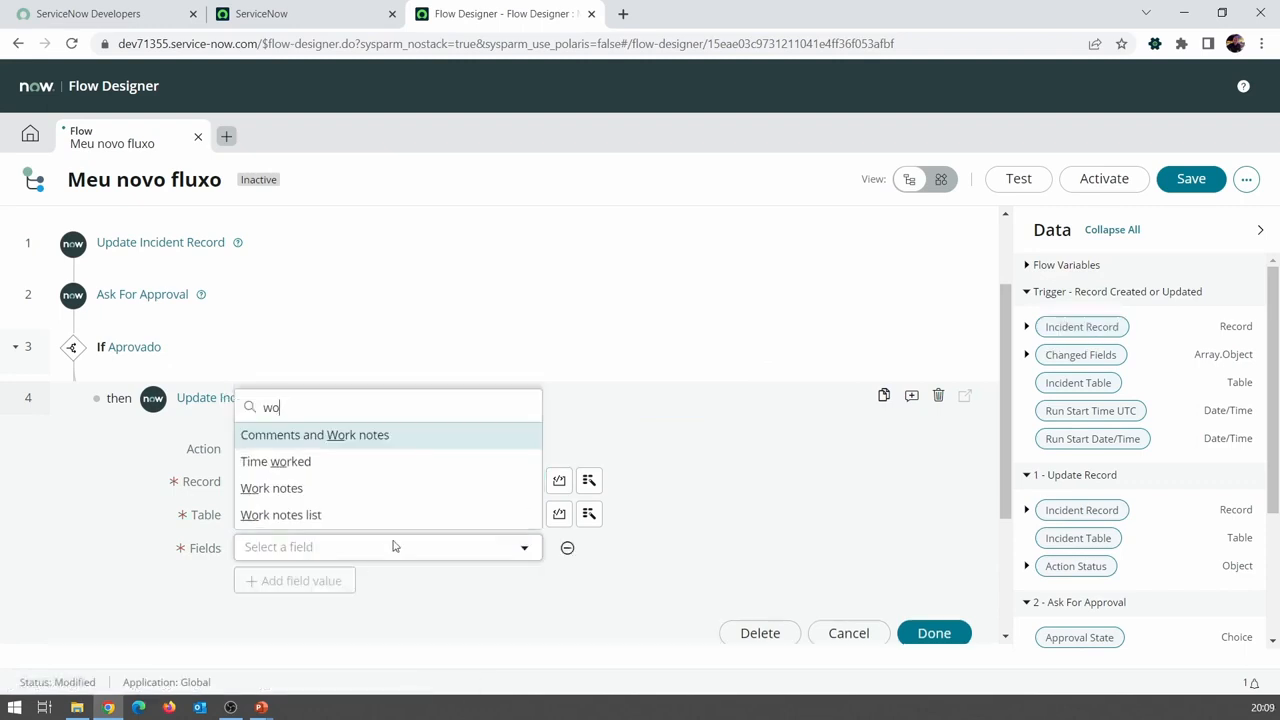
pyautogui.click(303, 489)
pyautogui.click(598, 547)
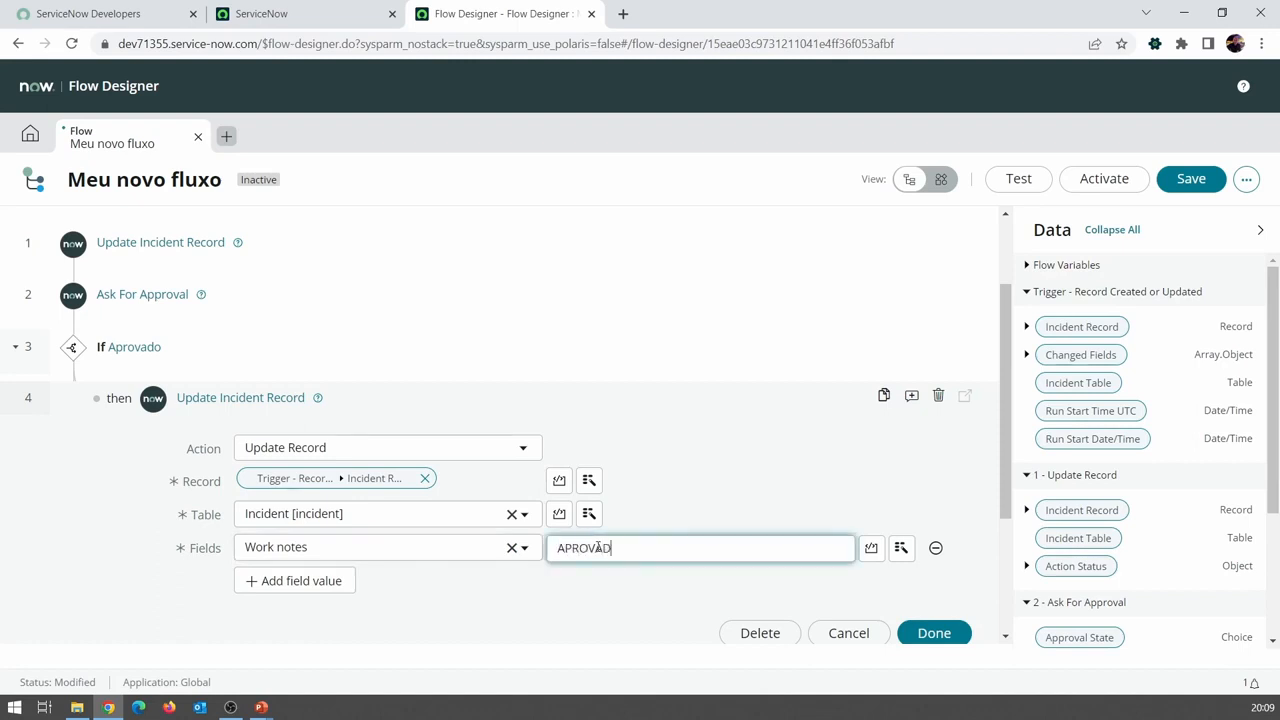
pyautogui.write('APROVADO!')
# Step: Add the State field with the value In Progress to the branch's update action and finish it
pyautogui.click(308, 580)
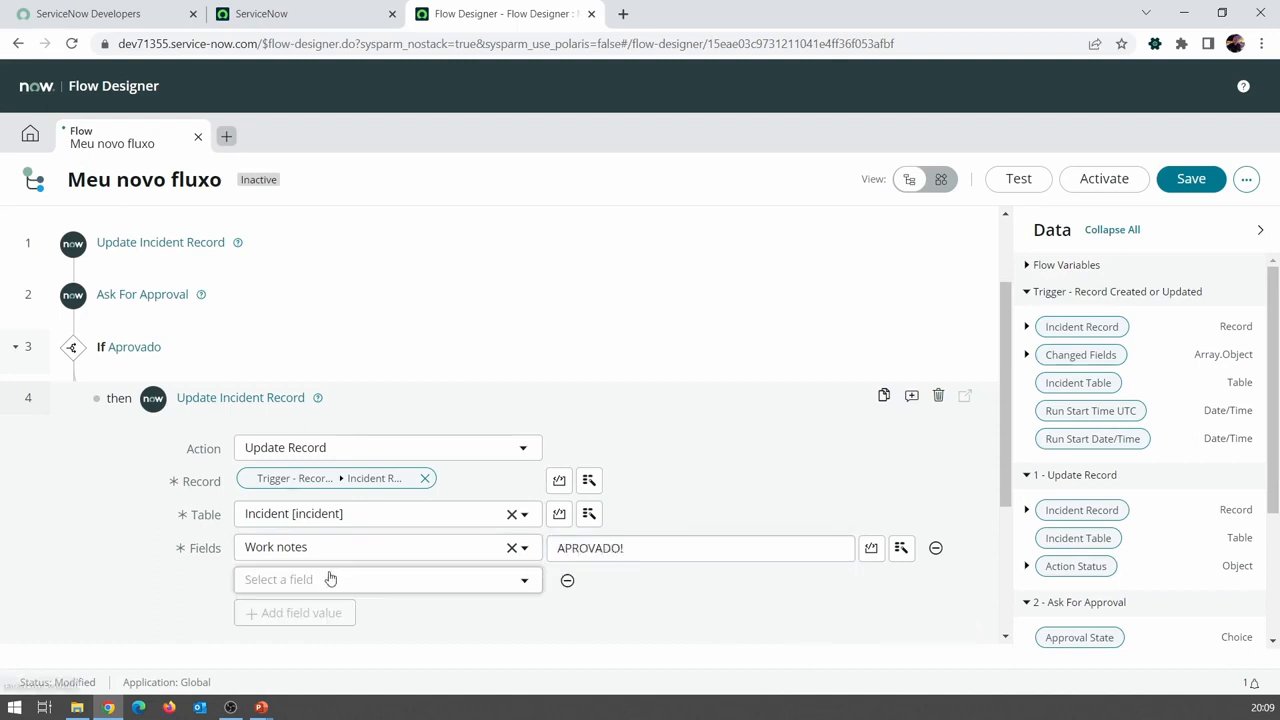
pyautogui.click(329, 579)
pyautogui.write('state')
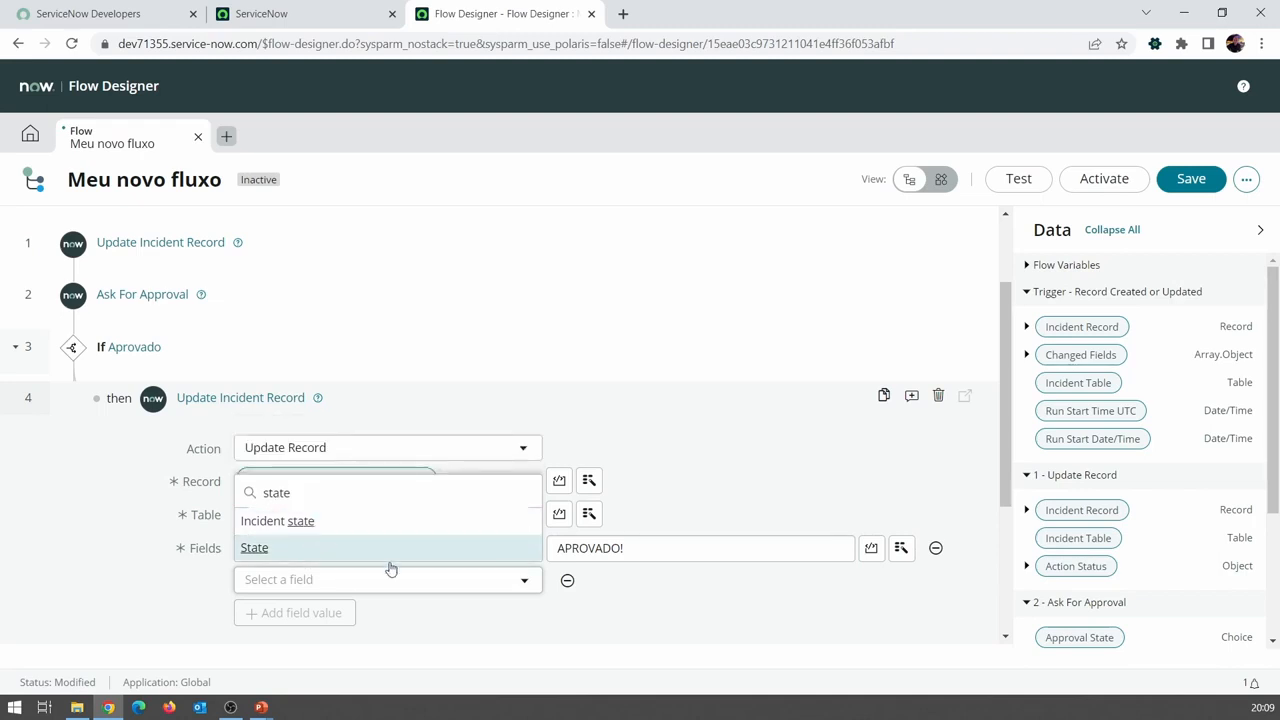
pyautogui.click(390, 556)
pyautogui.click(621, 588)
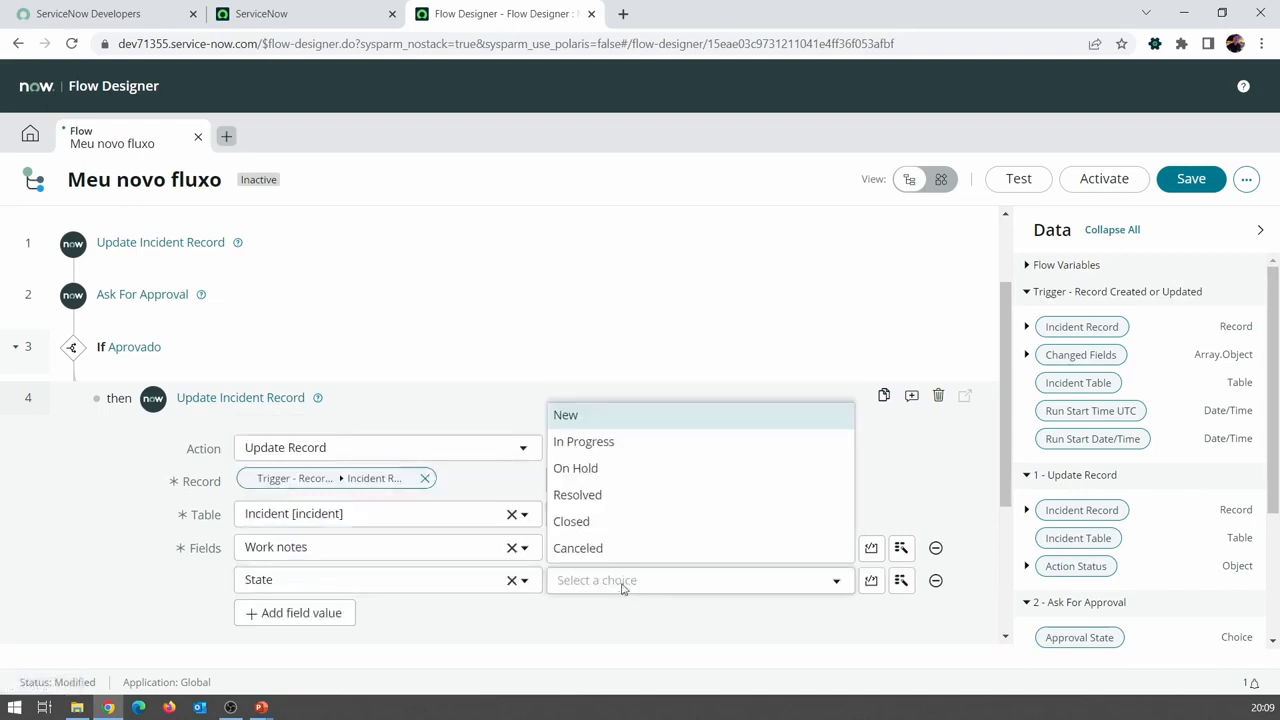
pyautogui.click(620, 445)
pyautogui.scroll(-1, 783, 512)
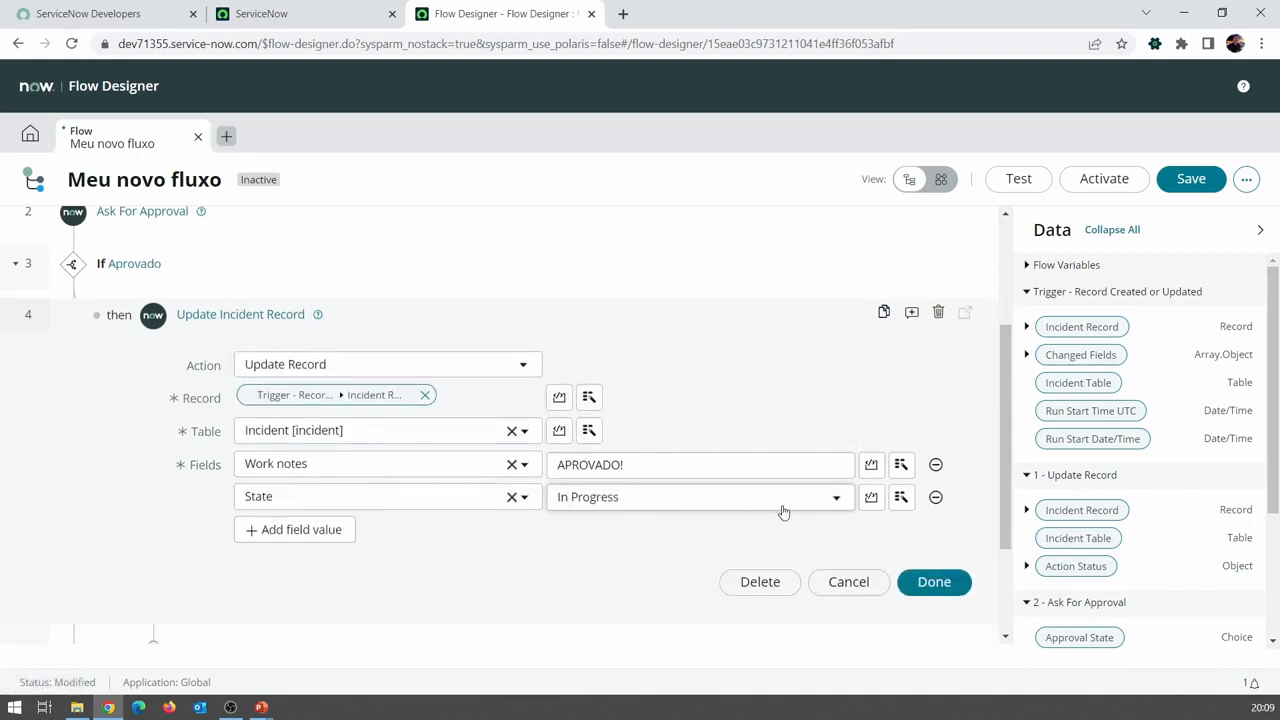
pyautogui.click(934, 582)
pyautogui.scroll(2, 245, 340)
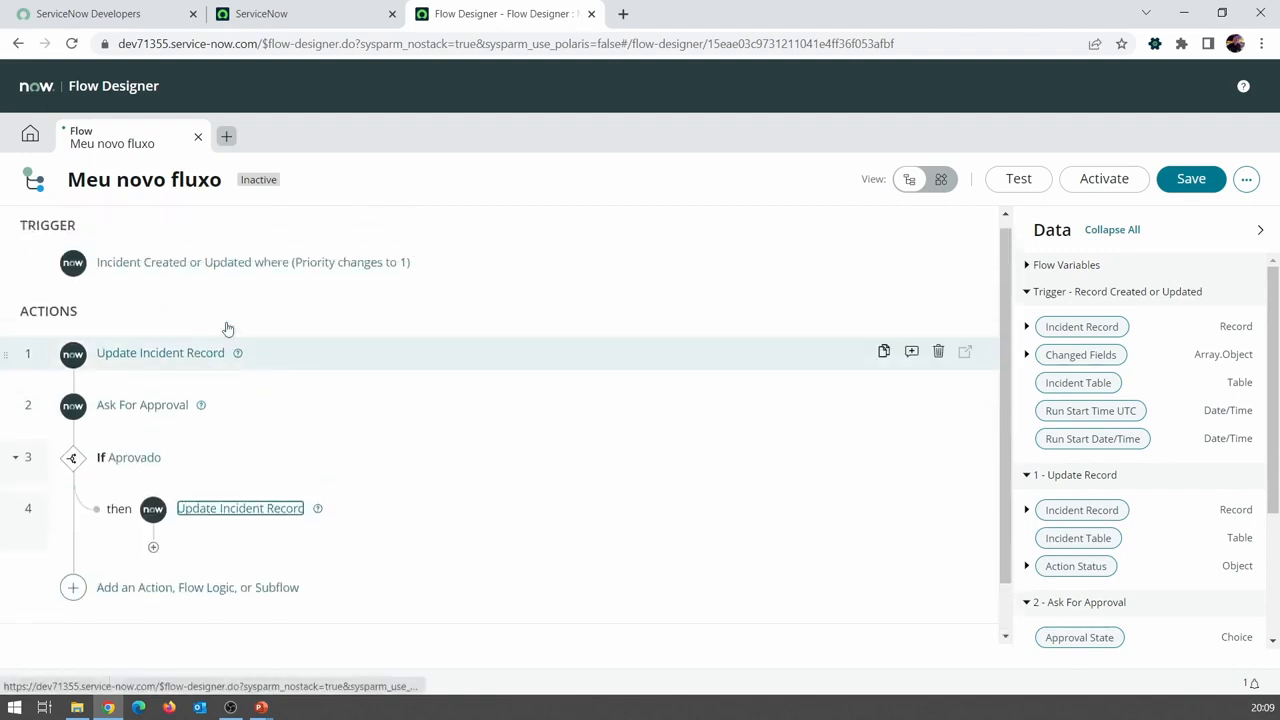
pyautogui.scroll(-1, 228, 329)
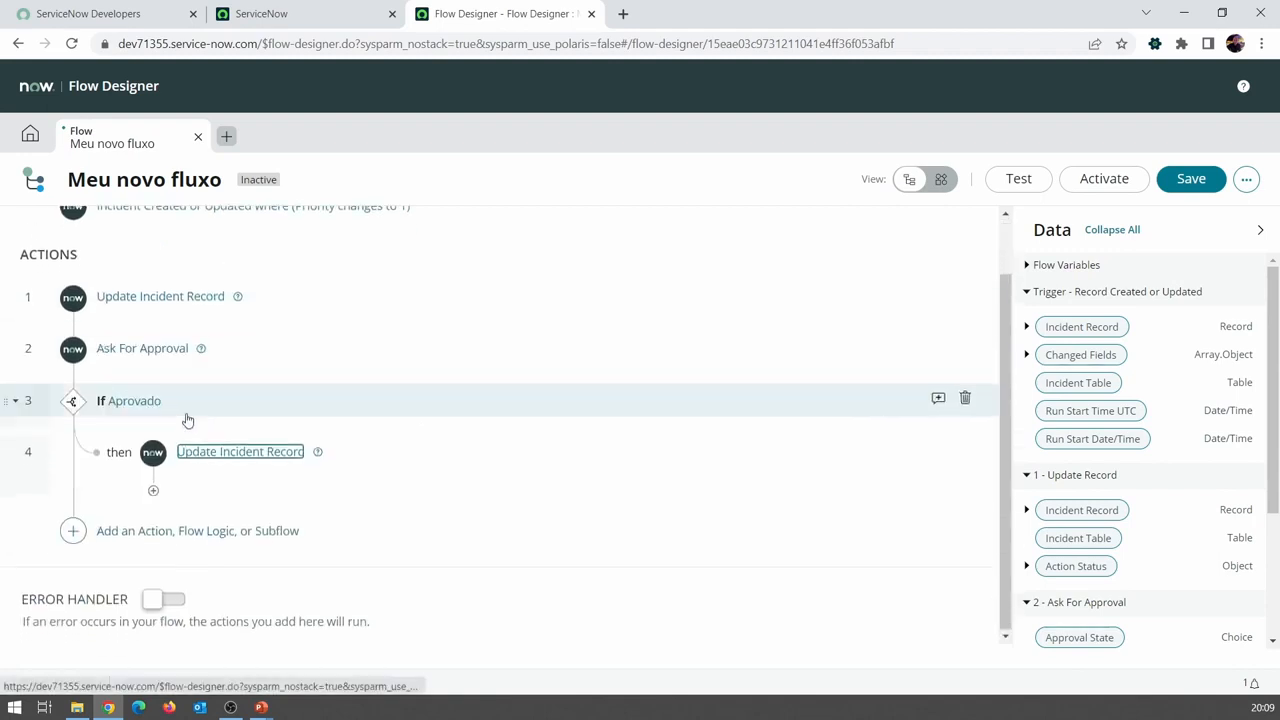
pyautogui.click(73, 531)
pyautogui.click(265, 531)
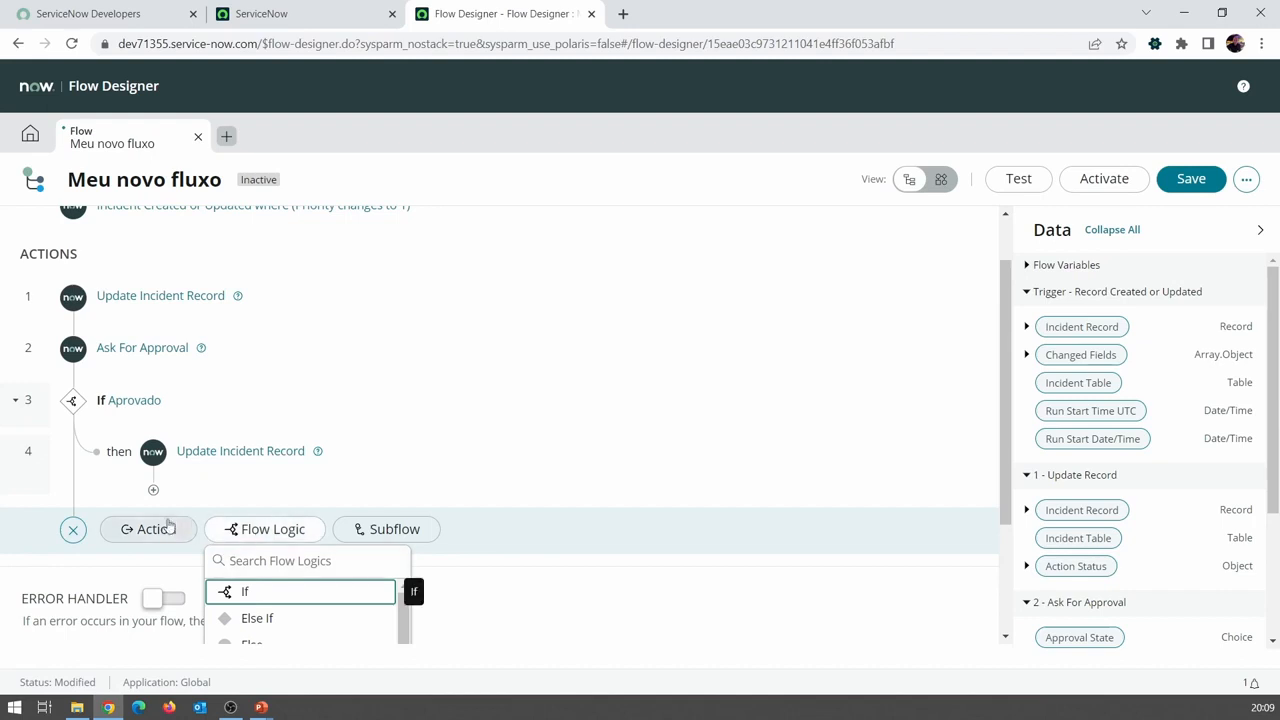
pyautogui.click(168, 528)
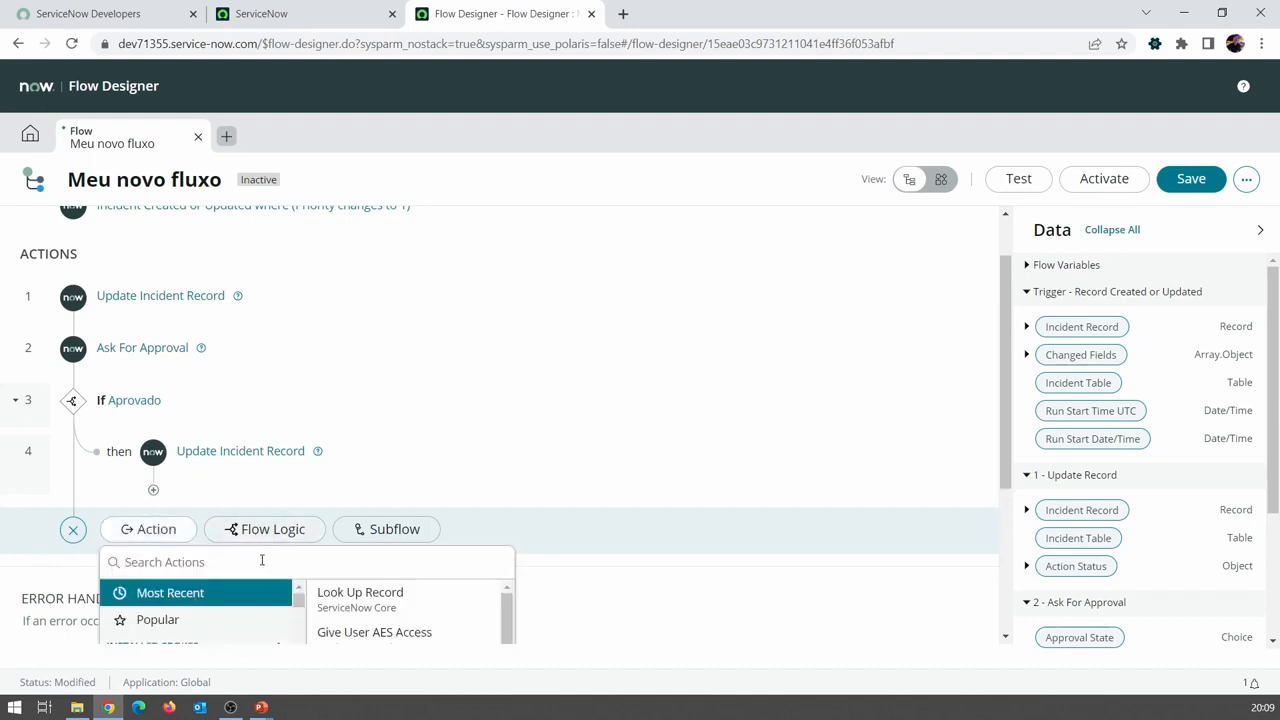
pyautogui.write('up')
pyautogui.press('Escape')
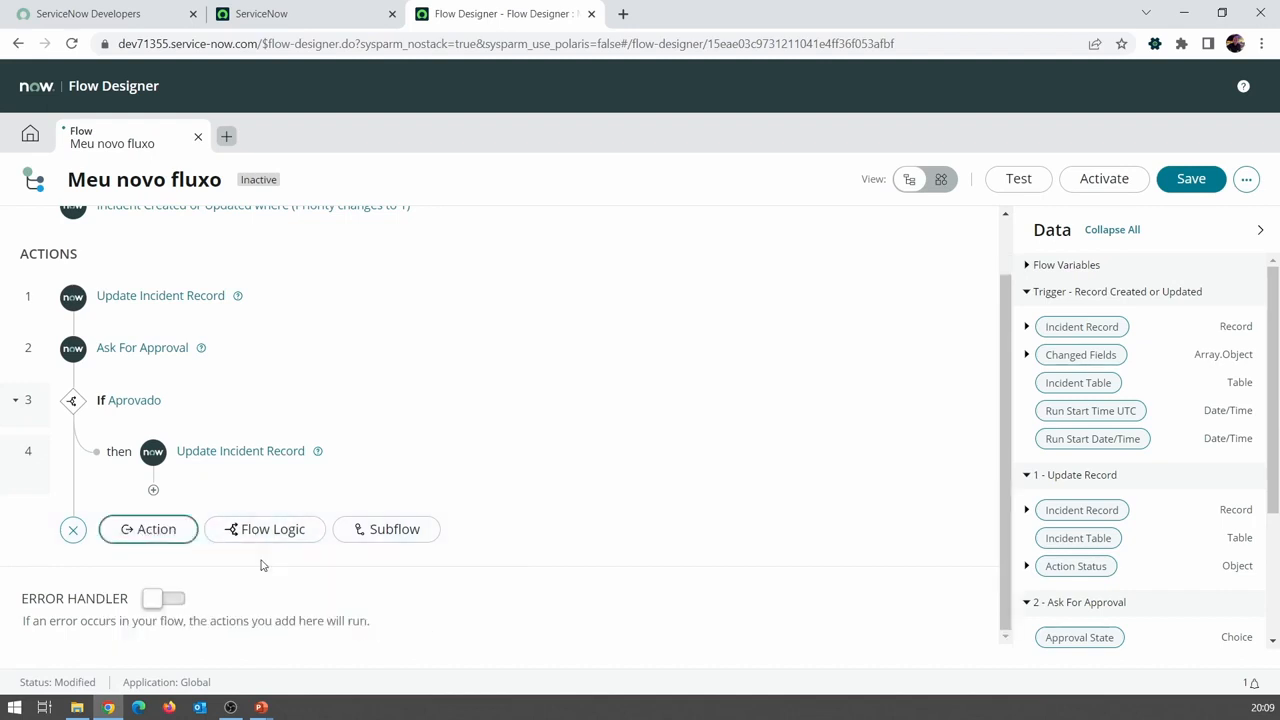
pyautogui.click(74, 530)
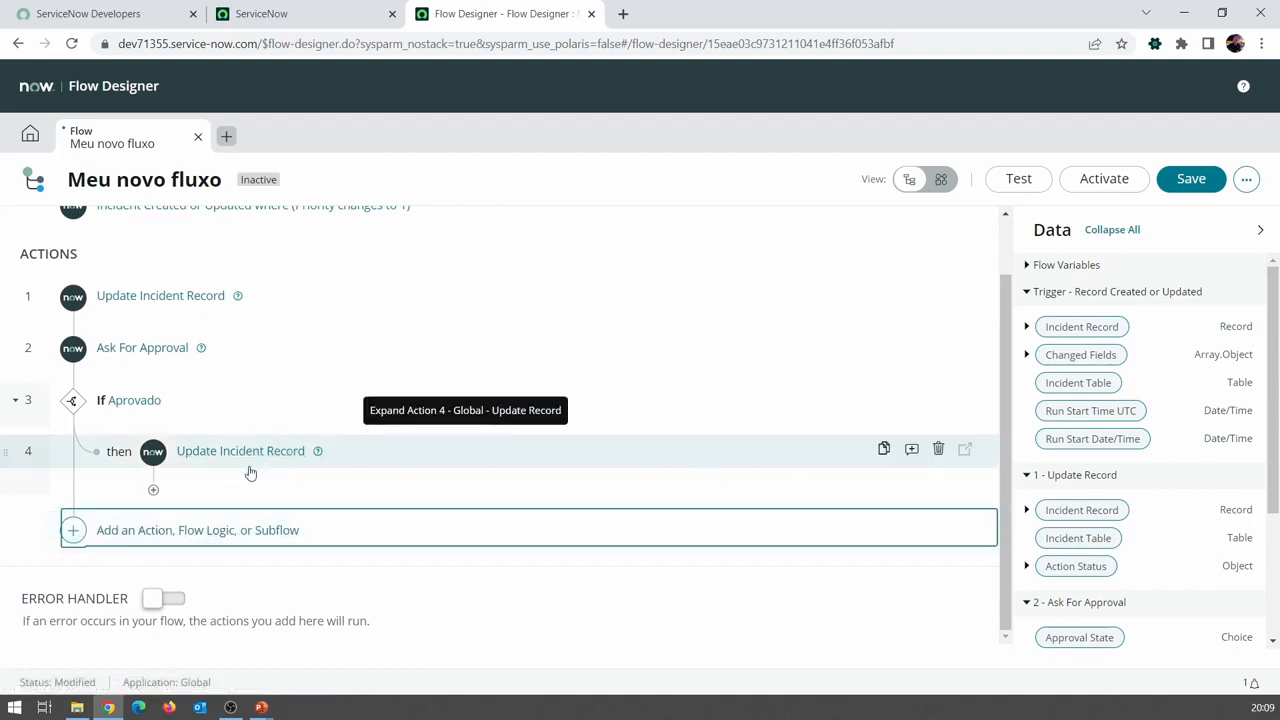
# Step: Annotate the Aprovado branch's update action with "Comentario de aprovação" and place a duplicate of it after the If block
pyautogui.click(911, 449)
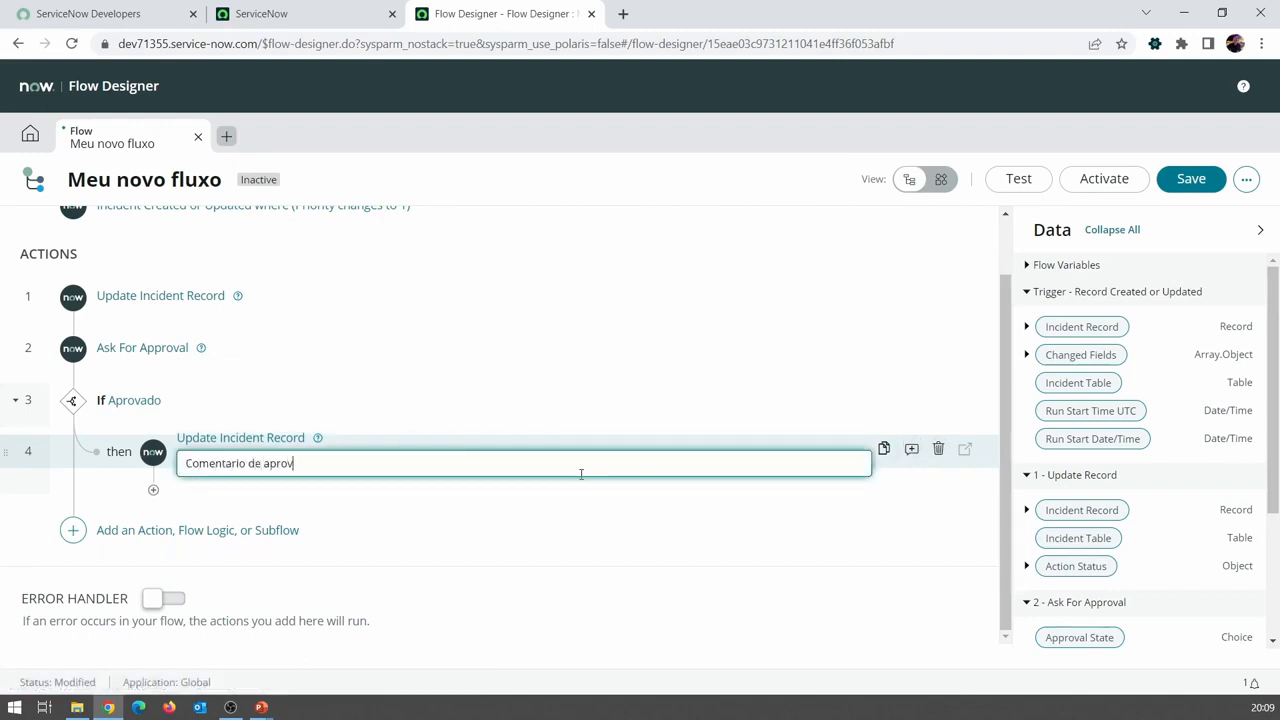
pyautogui.press('Return')
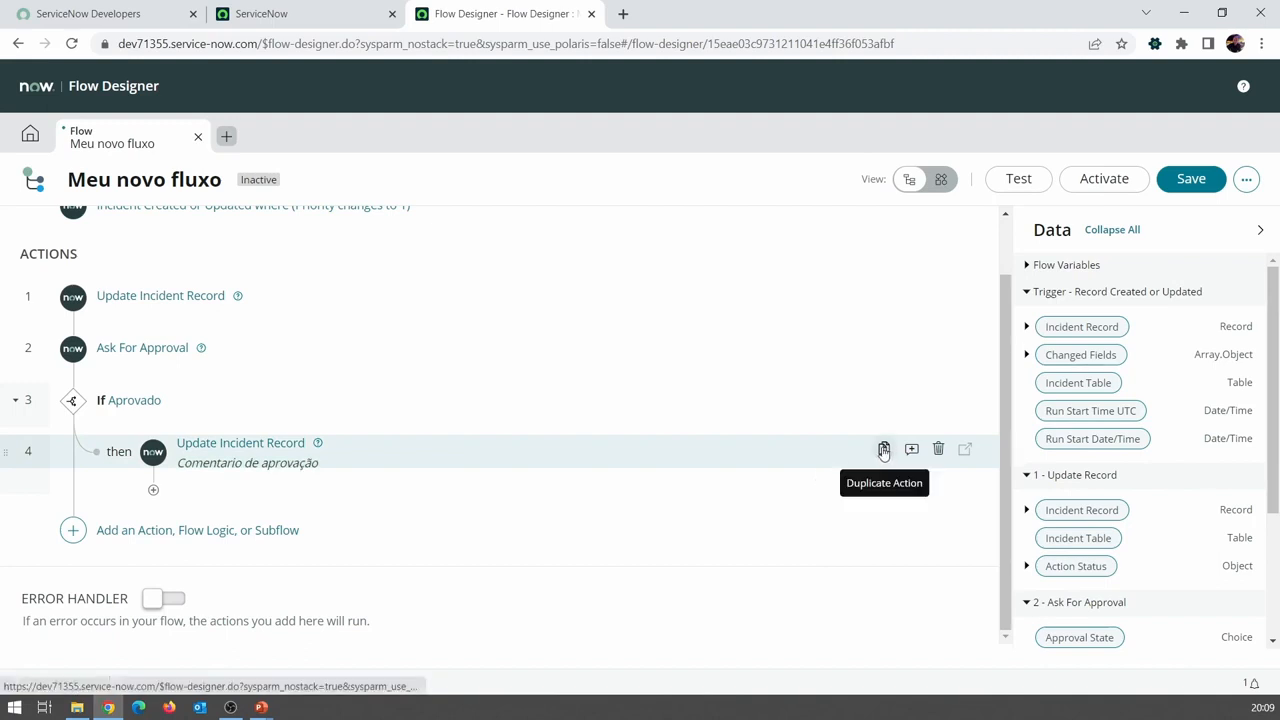
pyautogui.click(883, 450)
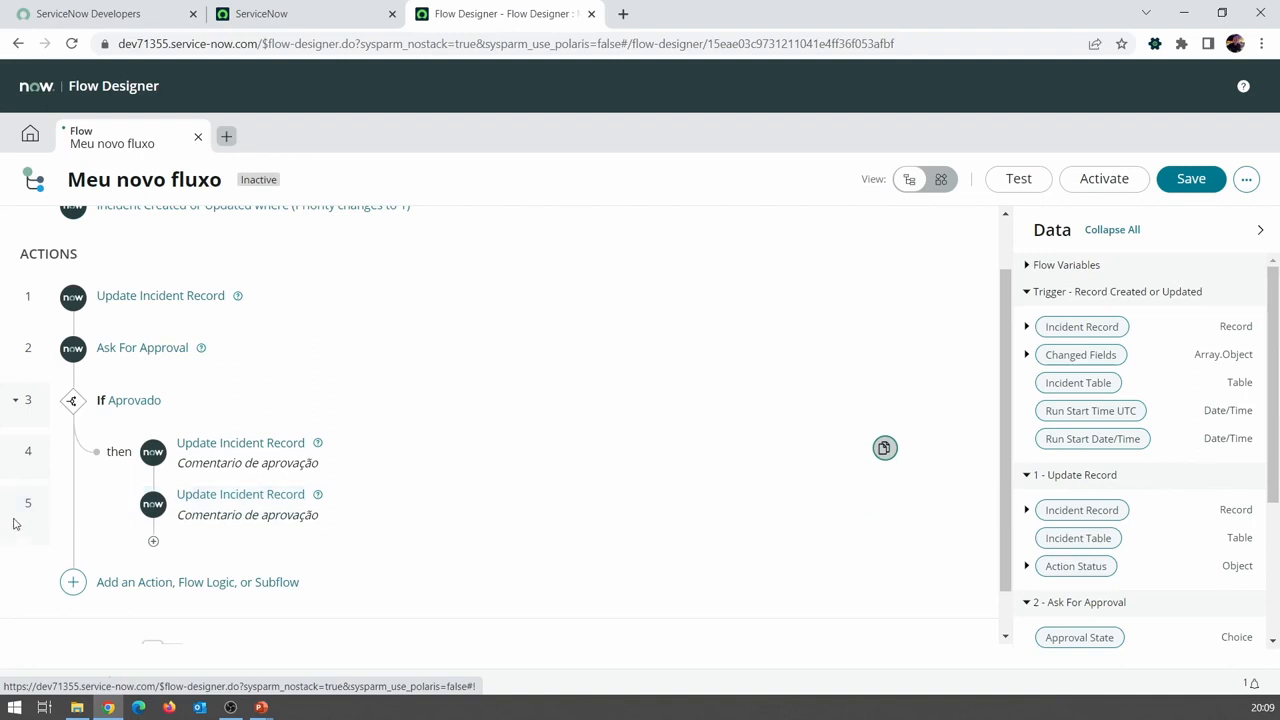
pyautogui.moveTo(9, 506)
pyautogui.mouseDown()
pyautogui.moveTo(62, 565)
pyautogui.moveTo(45, 575)
pyautogui.moveTo(75, 560)
pyautogui.mouseUp()
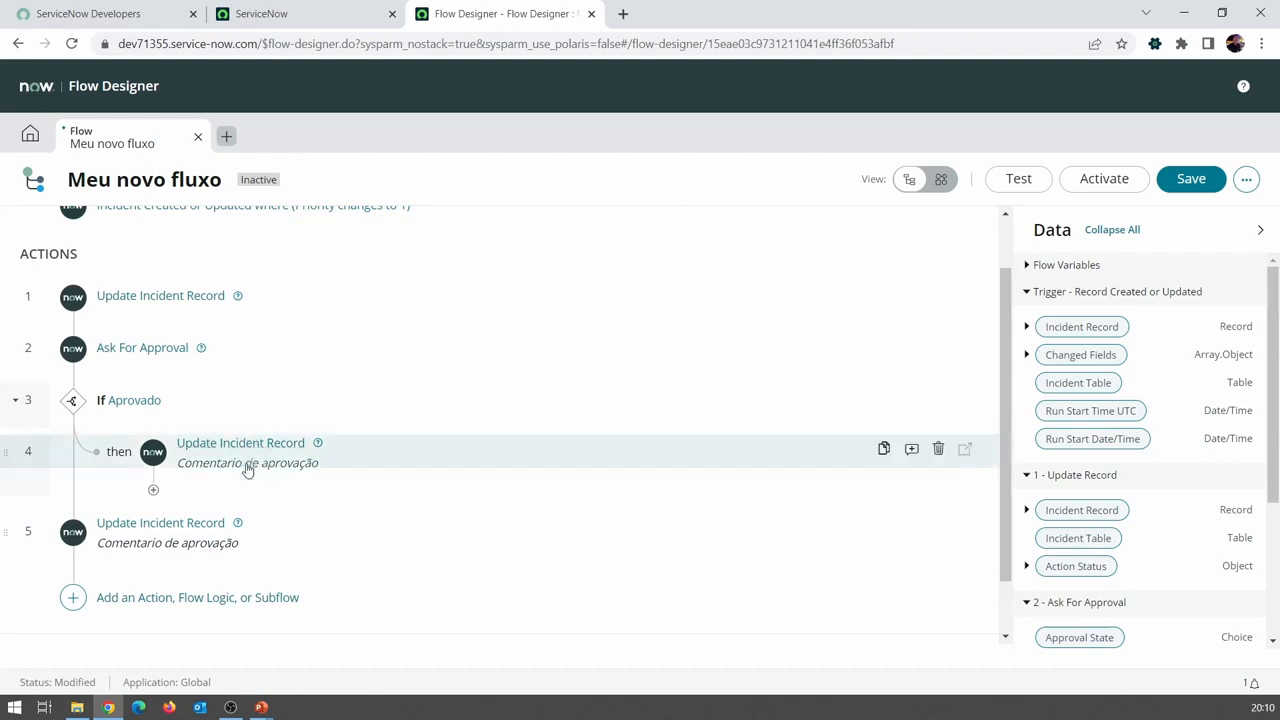
# Step: Change the annotation of the duplicated update action after the If block to "Comentario de rejeição"
pyautogui.click(350, 547)
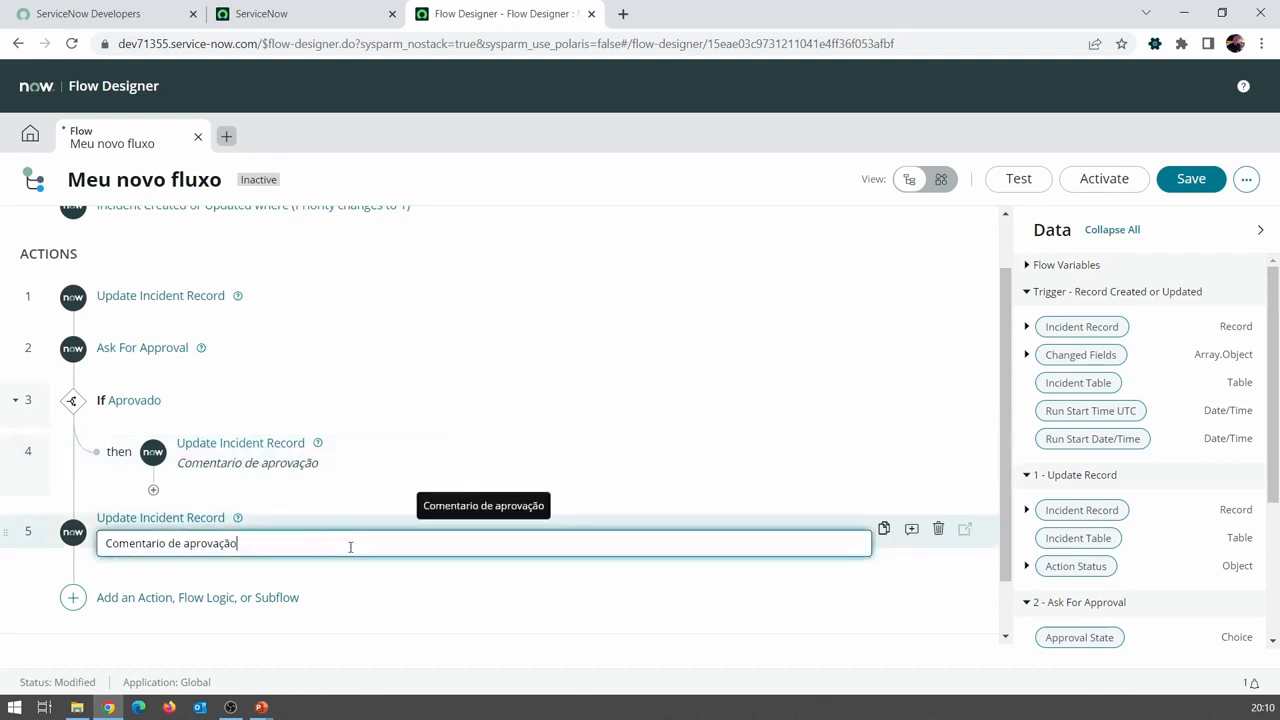
pyautogui.doubleClick(199, 549)
pyautogui.write('r')
pyautogui.write('ejeição')
pyautogui.press('Return')
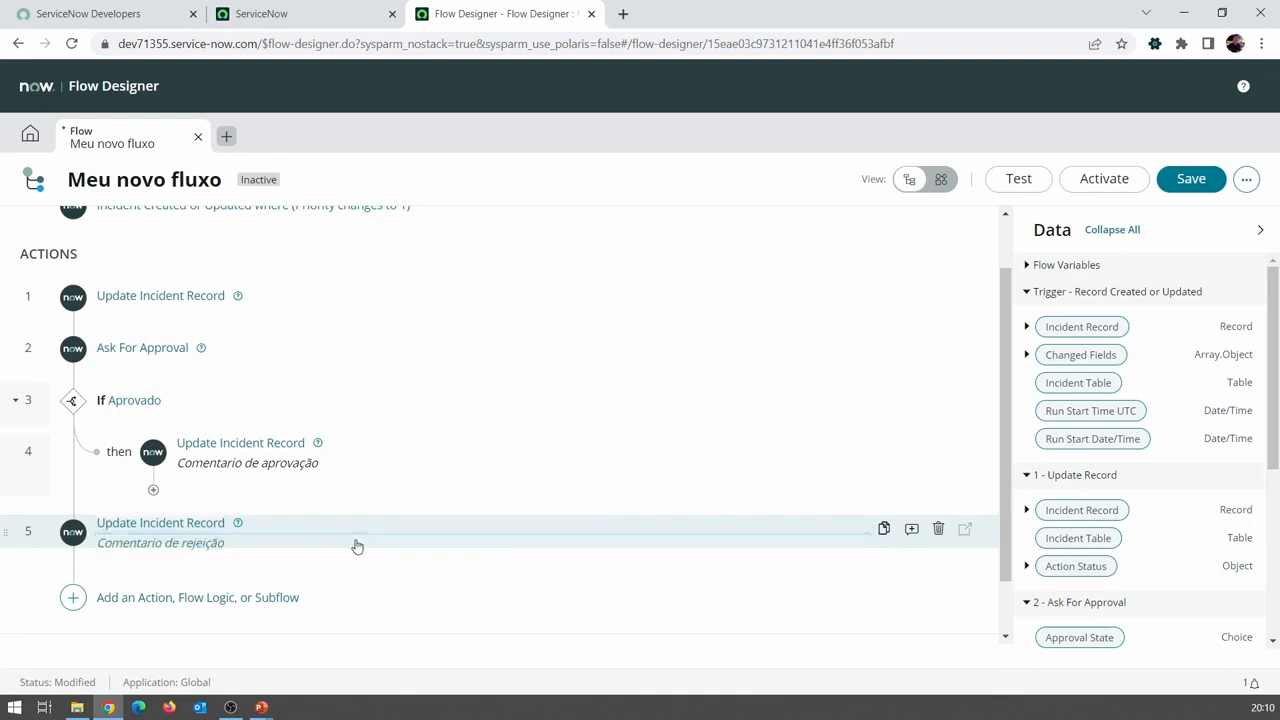
# Step: In the duplicated update action, set Work notes to "REPROVADO!" and State to Canceled
pyautogui.click(298, 532)
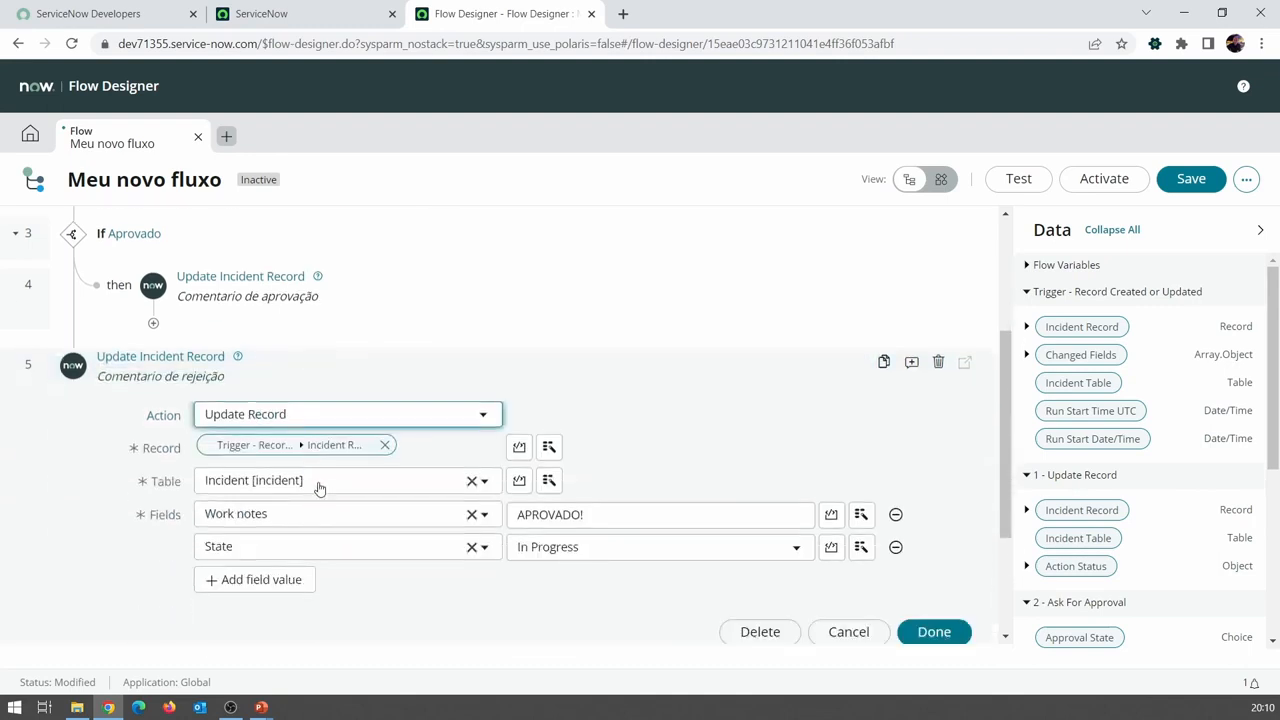
pyautogui.moveTo(518, 514); pyautogui.dragTo(582, 514)
pyautogui.write('RE')
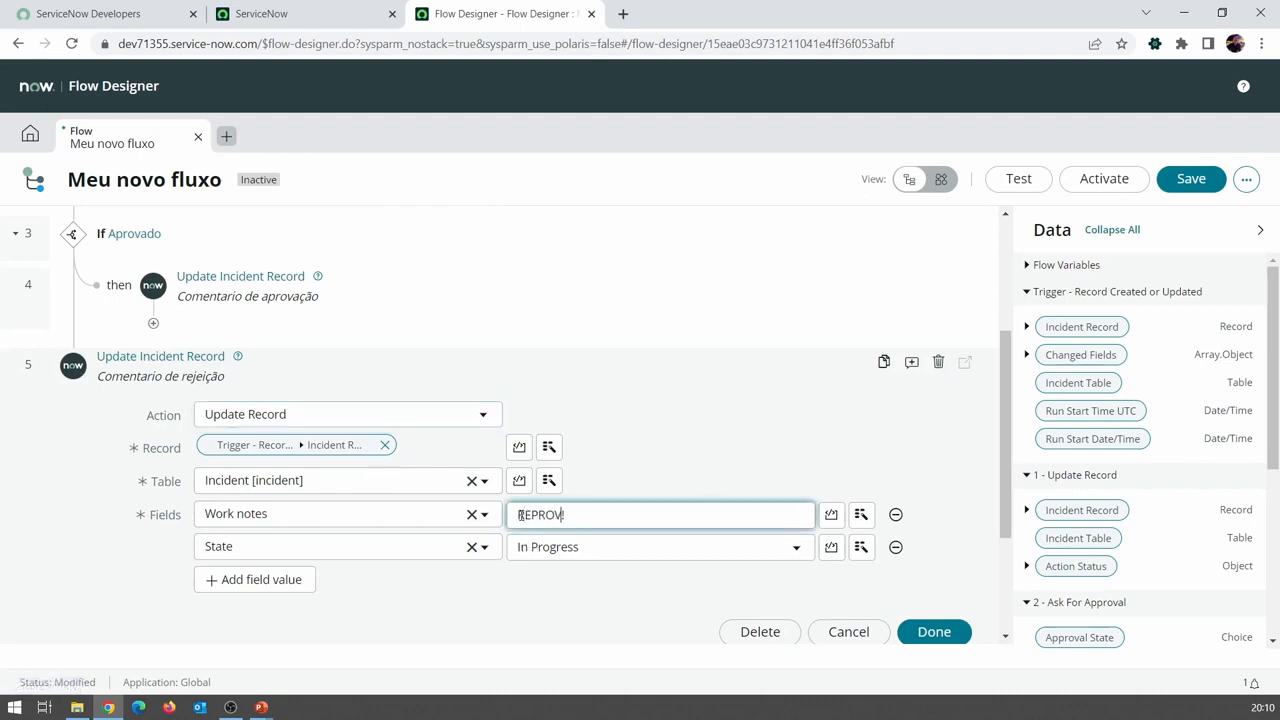
pyautogui.click(572, 547)
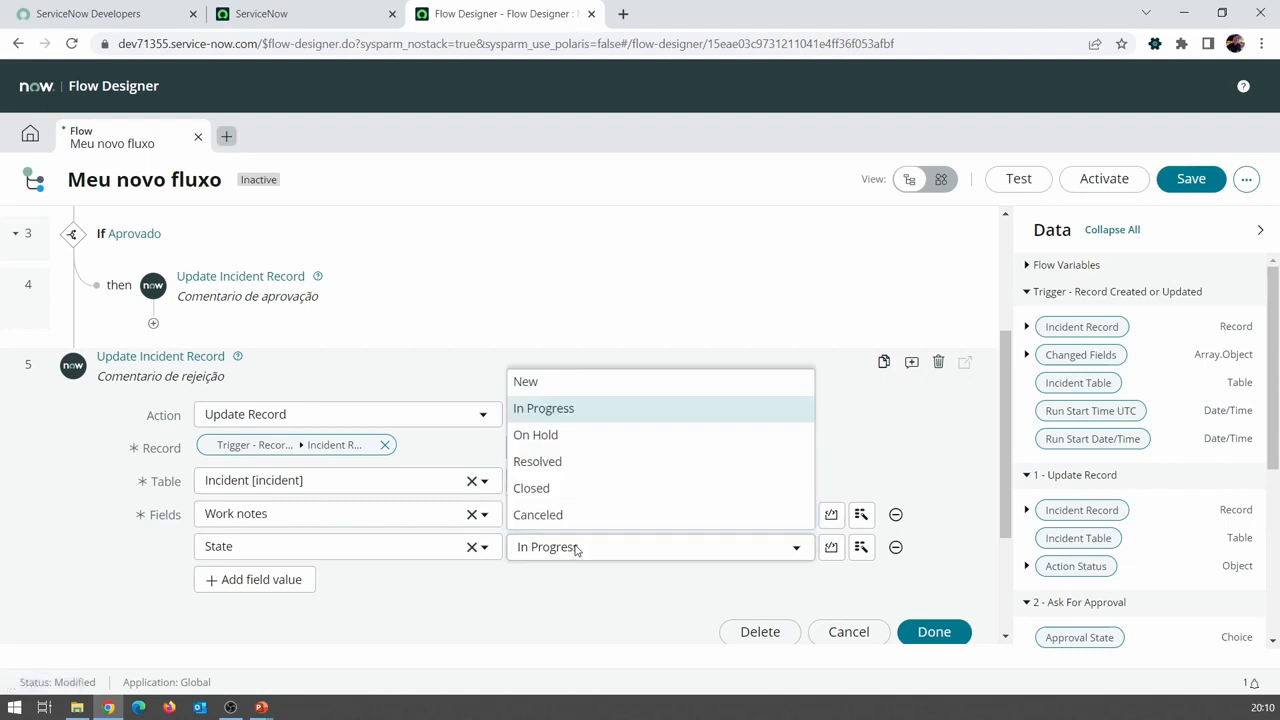
pyautogui.click(553, 513)
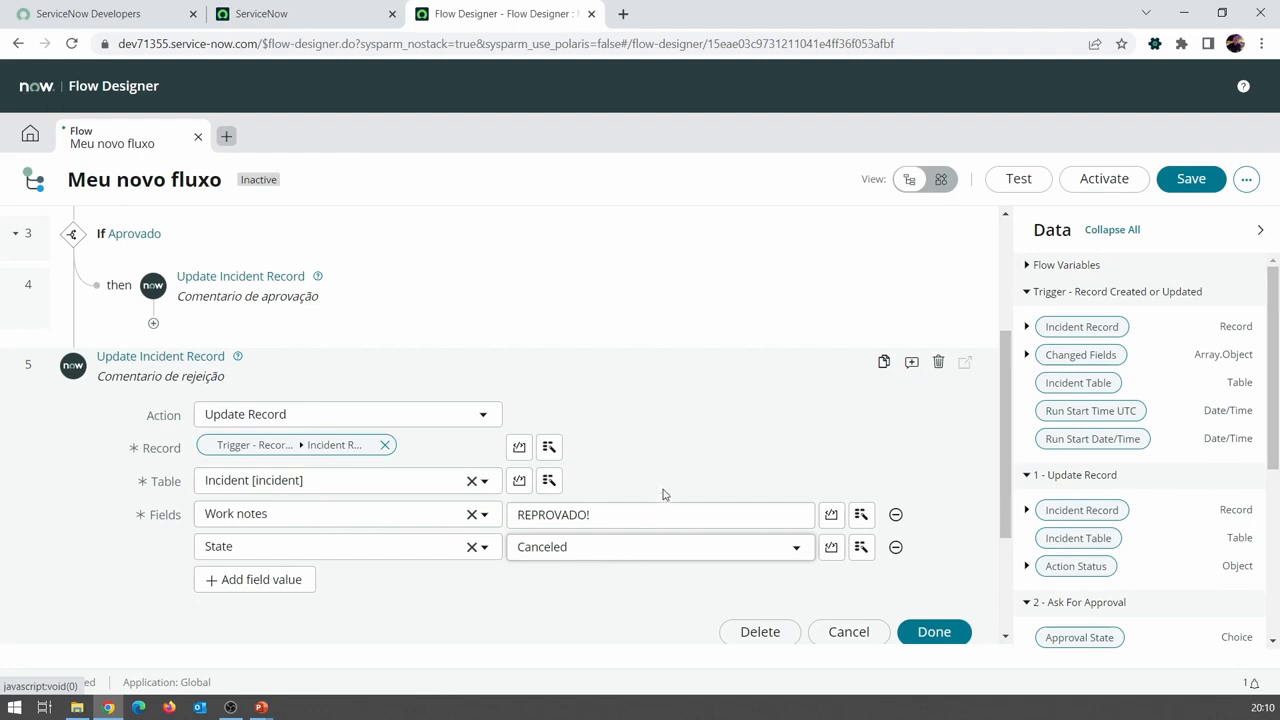
pyautogui.scroll(-2, 664, 482)
pyautogui.scroll(3, 667, 467)
pyautogui.scroll(-1, 441, 423)
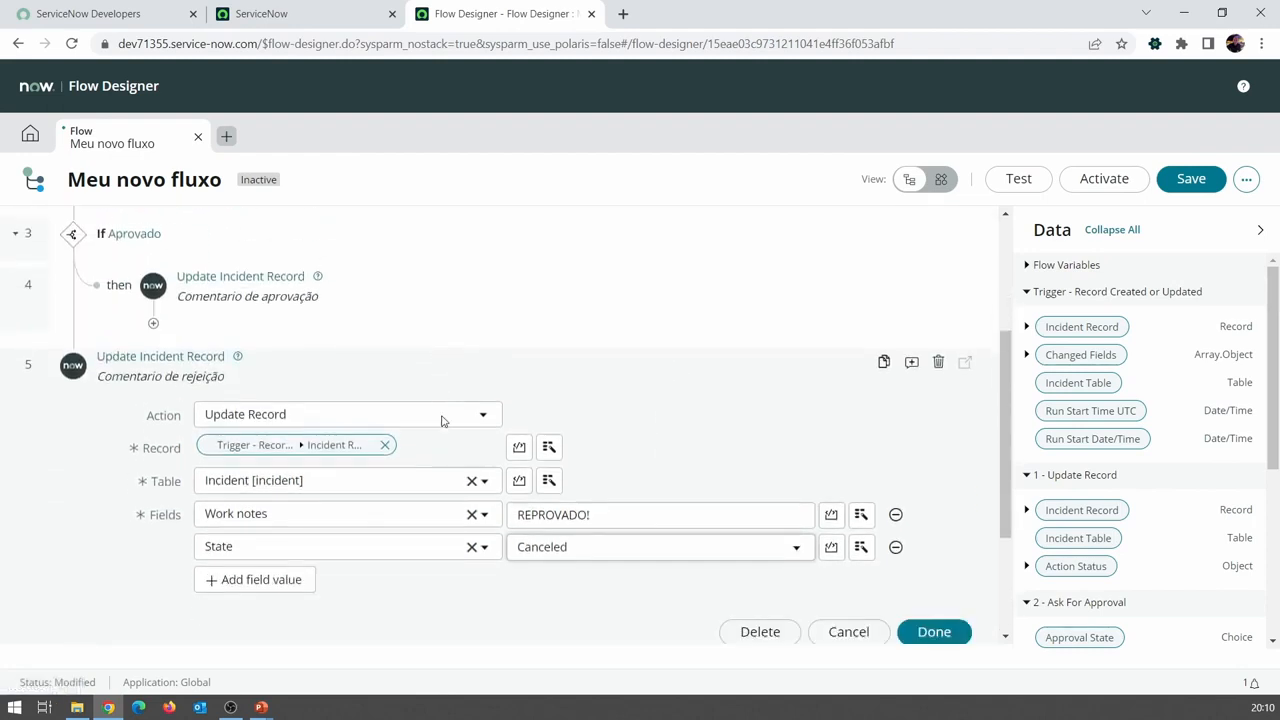
pyautogui.scroll(4, 442, 422)
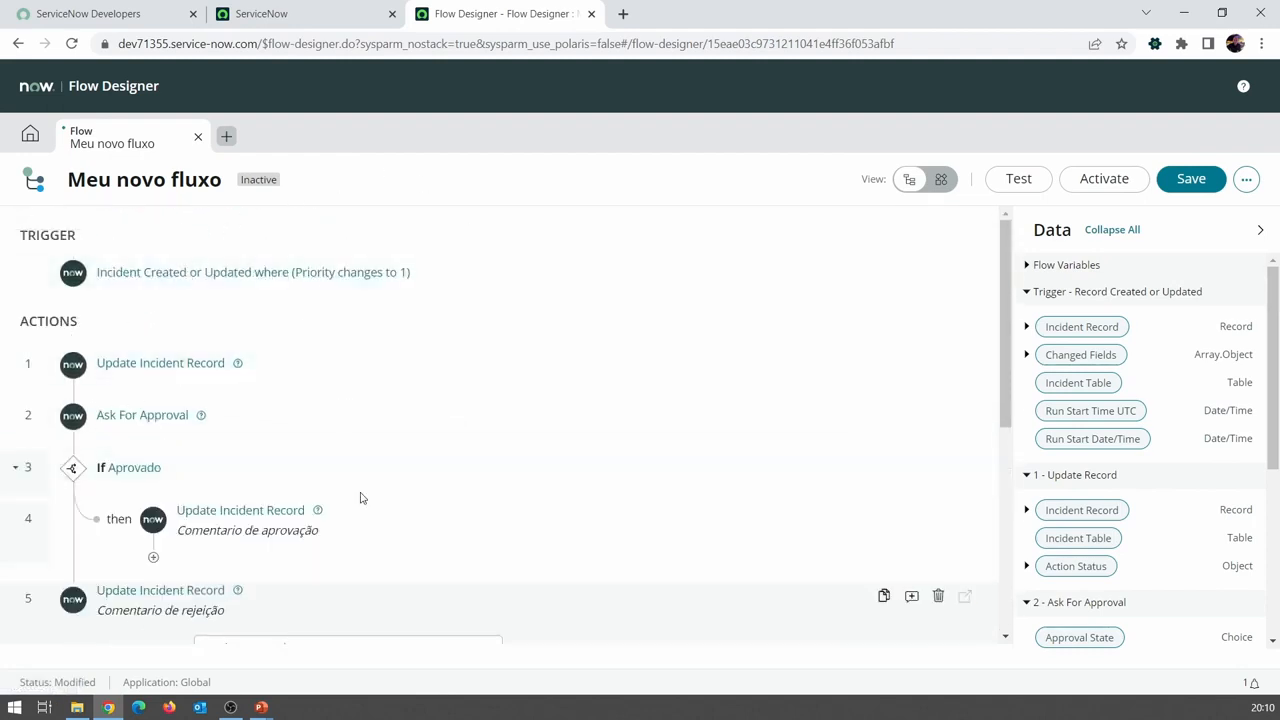
# Step: Finish editing the rejection update action annotated "Comentario de rejeição"
pyautogui.scroll(-1, 216, 321)
pyautogui.scroll(-4, 357, 471)
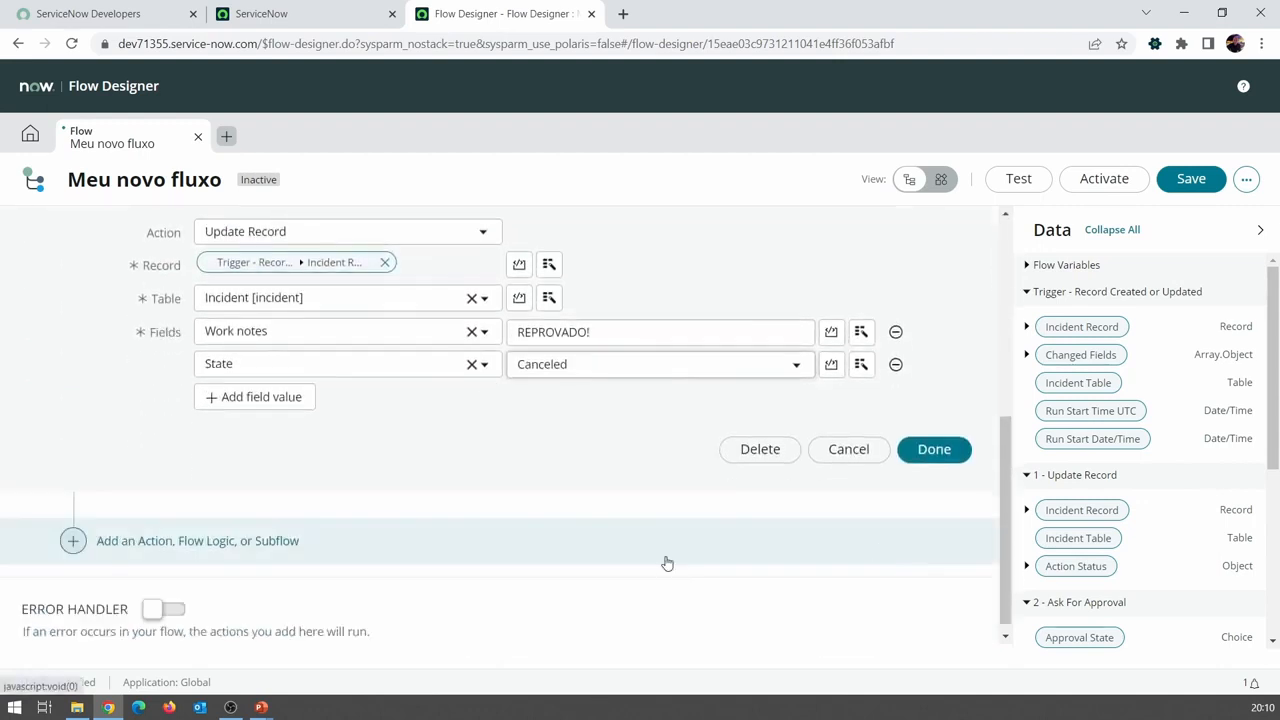
pyautogui.click(935, 449)
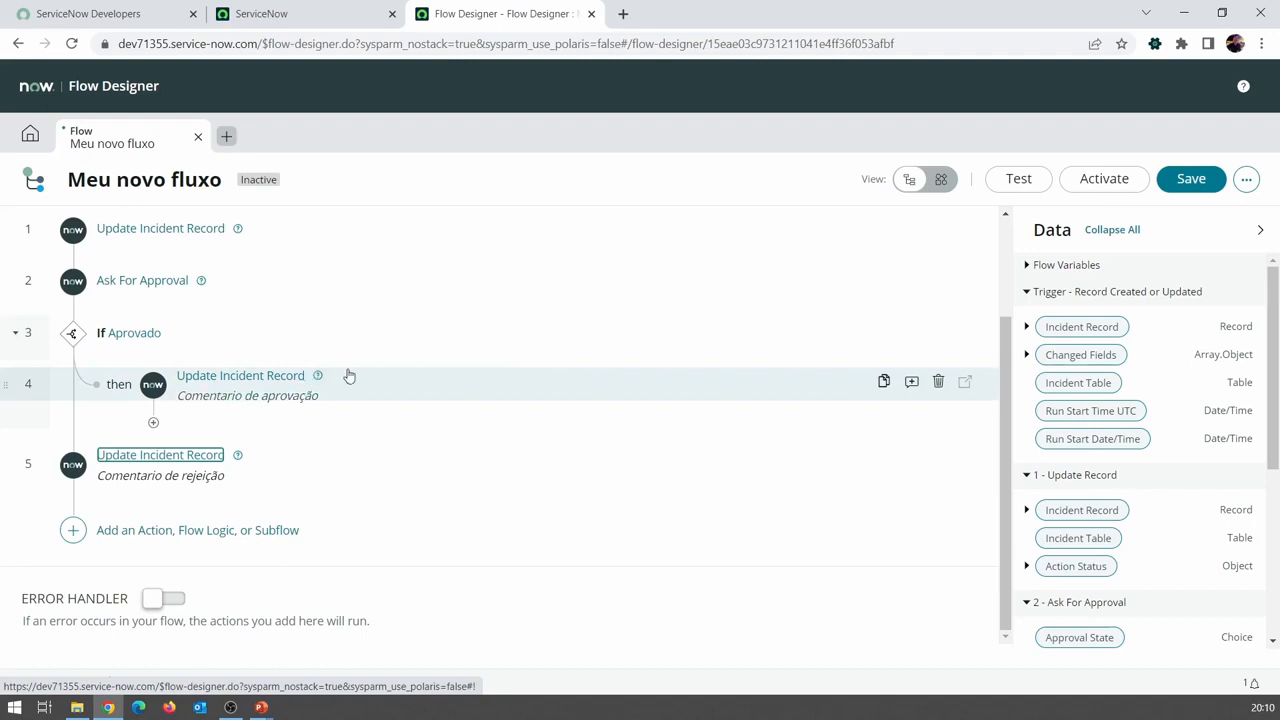
# Step: Add a Create Record action to the Aprovado branch, after its Update Incident Record action
pyautogui.click(156, 425)
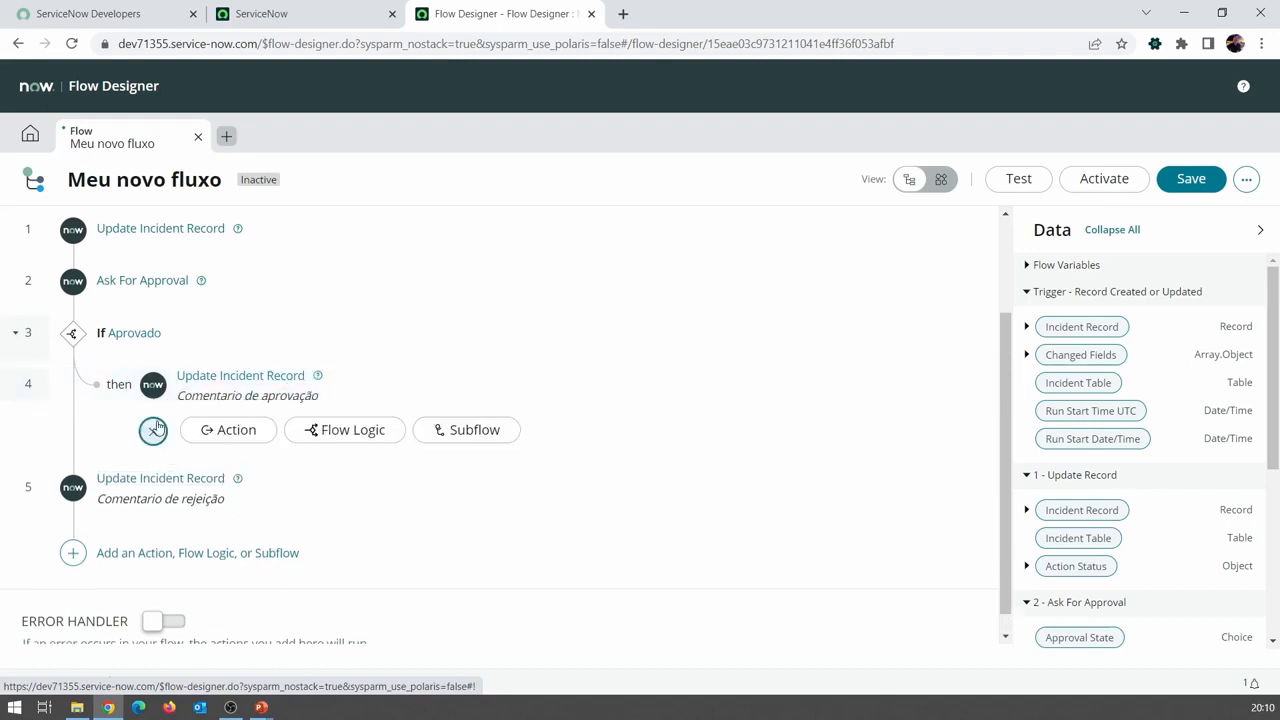
pyautogui.click(223, 434)
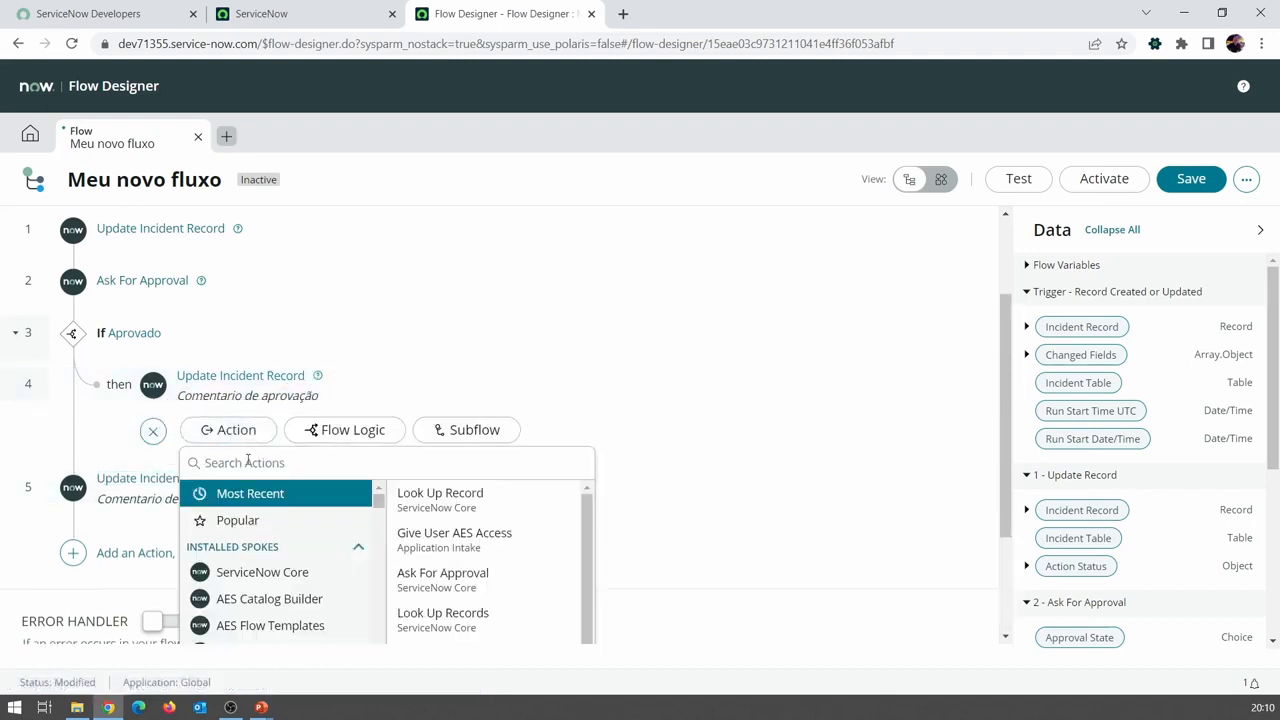
pyautogui.write('re')
pyautogui.press('BackSpace')
pyautogui.press('BackSpace')
pyautogui.press('BackSpace')
pyautogui.press('BackSpace')
pyautogui.press('BackSpace')
pyautogui.write('insert re')
pyautogui.press('BackSpace')
pyautogui.press('BackSpace')
pyautogui.press('BackSpace')
pyautogui.press('BackSpace')
pyautogui.press('BackSpace')
pyautogui.press('BackSpace')
pyautogui.press('BackSpace')
pyautogui.press('BackSpace')
pyautogui.press('BackSpace')
pyautogui.write('create re')
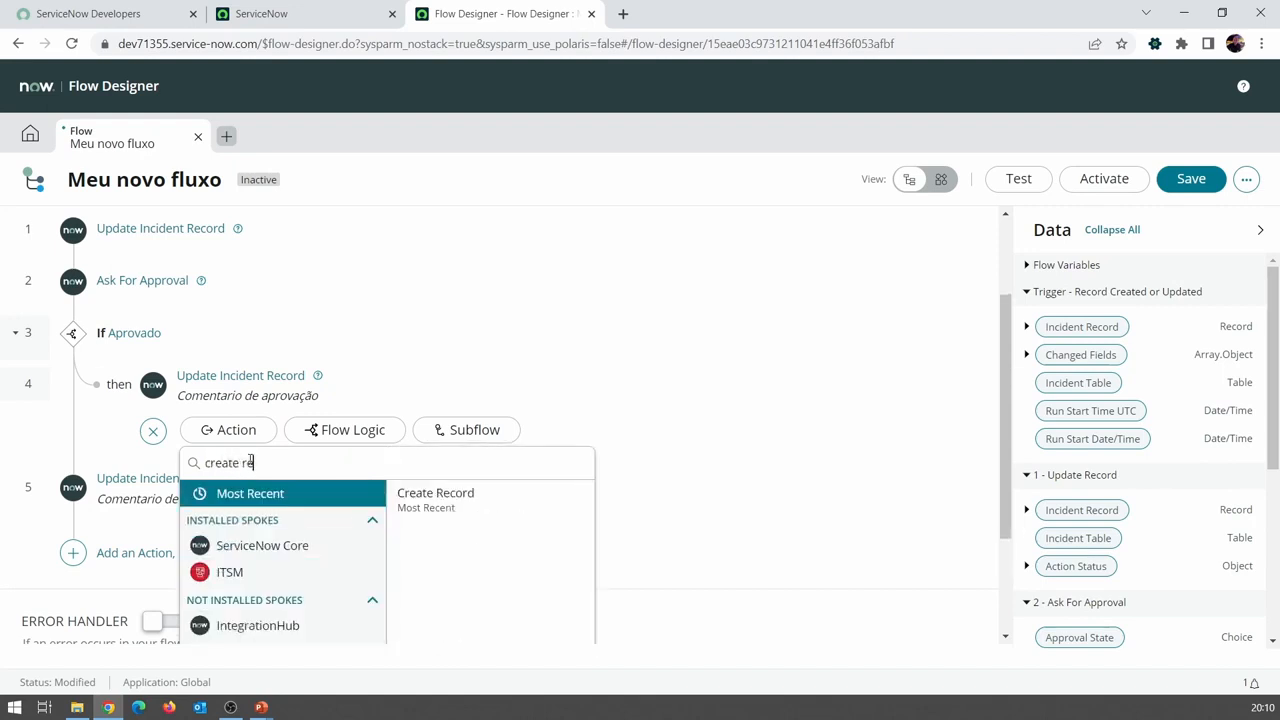
pyautogui.click(445, 511)
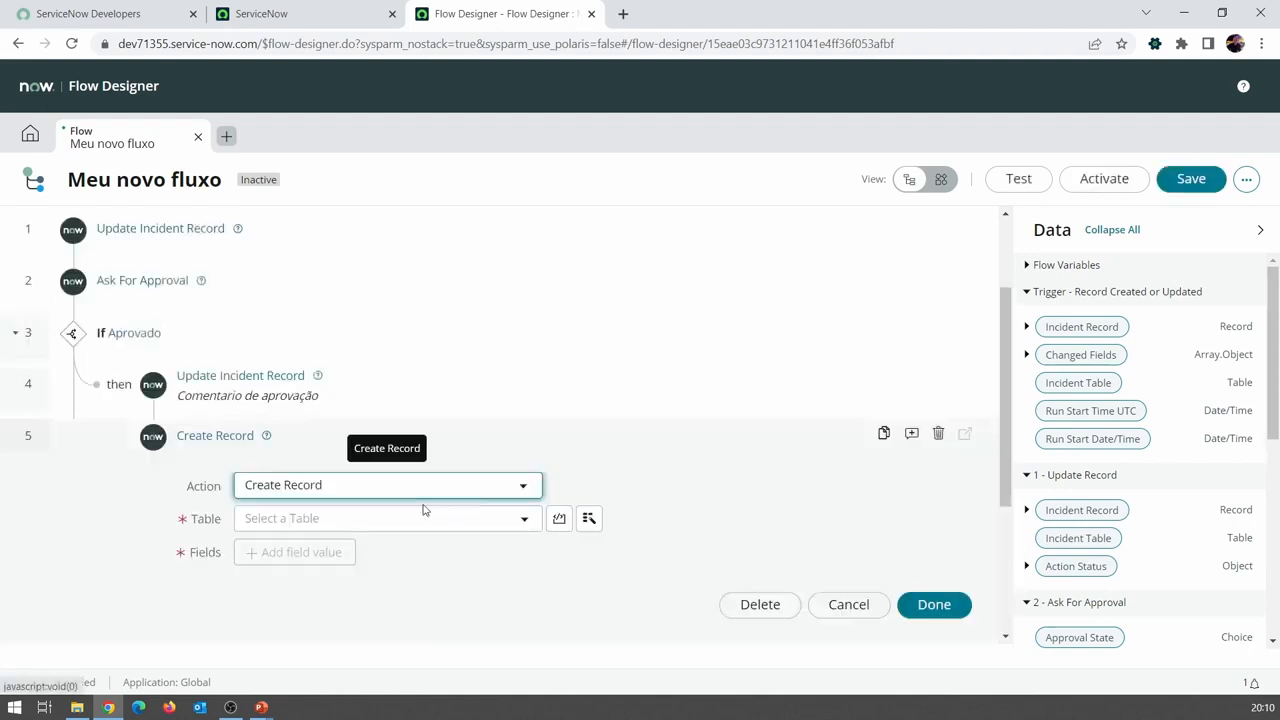
# Step: Set the Create Record action's table to Incident Task [incident_task]
pyautogui.click(434, 522)
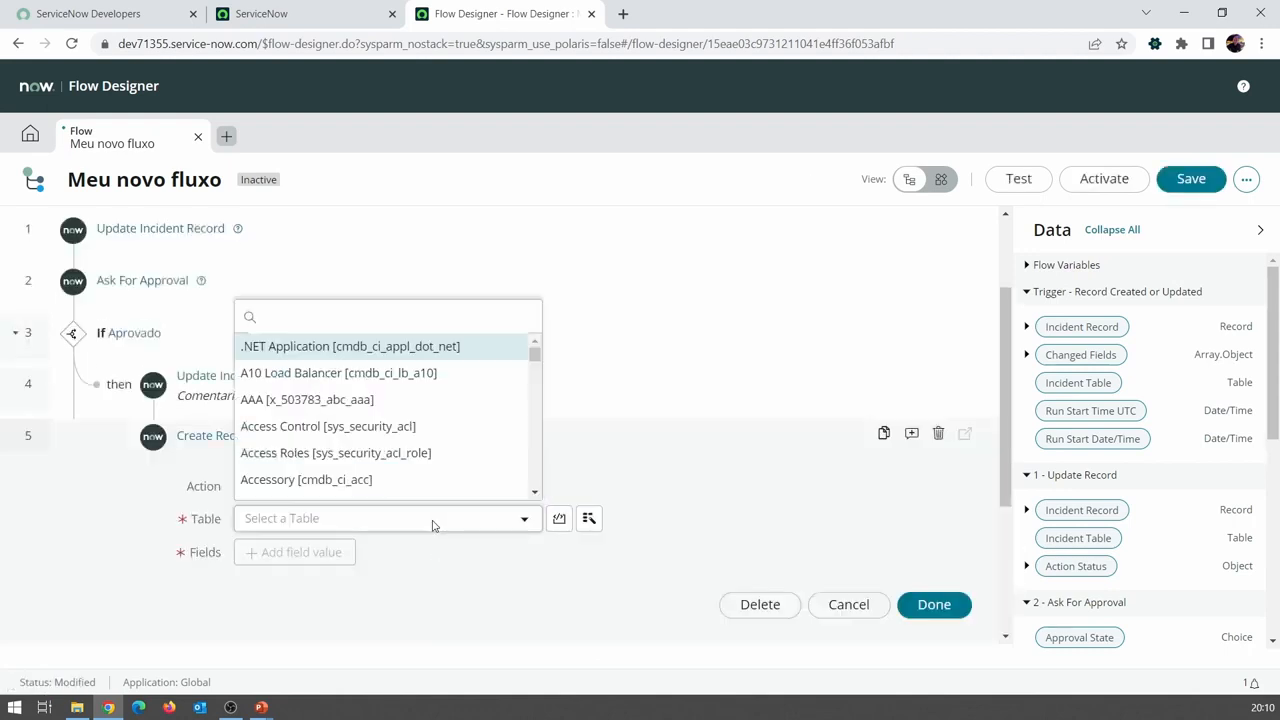
pyautogui.write('incident')
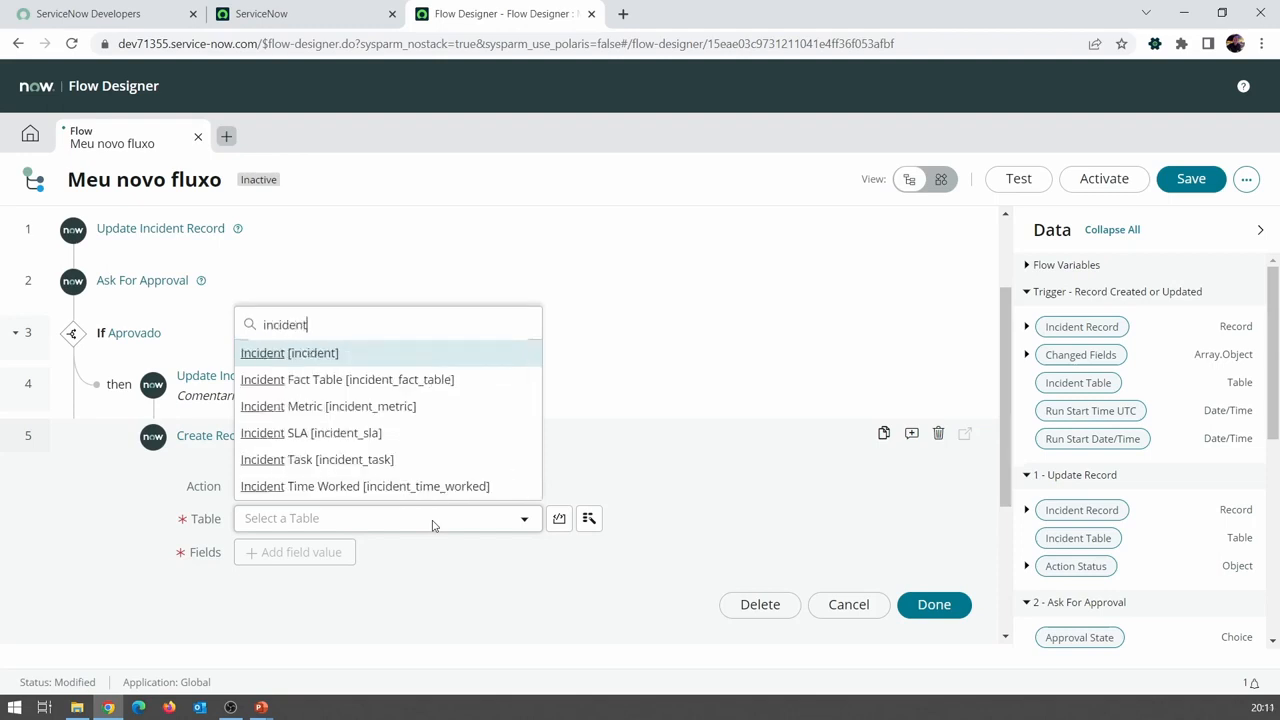
pyautogui.click(380, 462)
# Step: Add the Short description field to the new task record with the text "Incident Task Criada a partir do INC:"
pyautogui.scroll(-1, 406, 469)
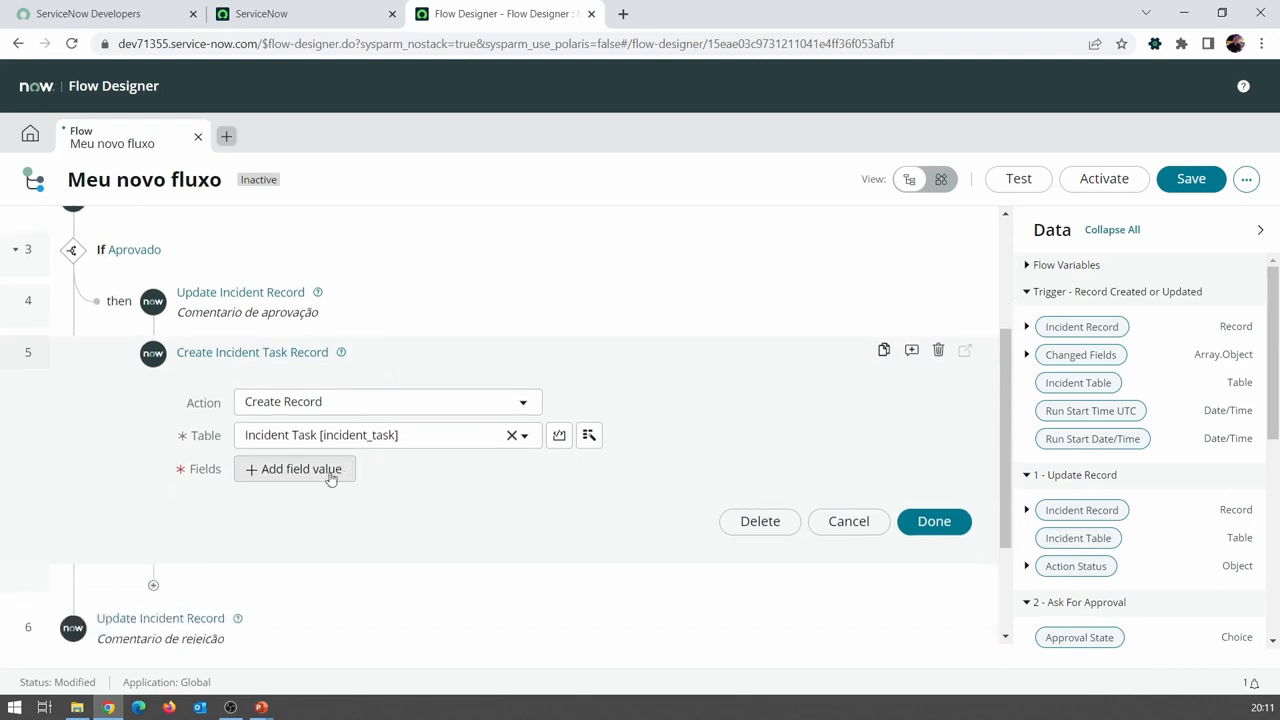
pyautogui.click(272, 468)
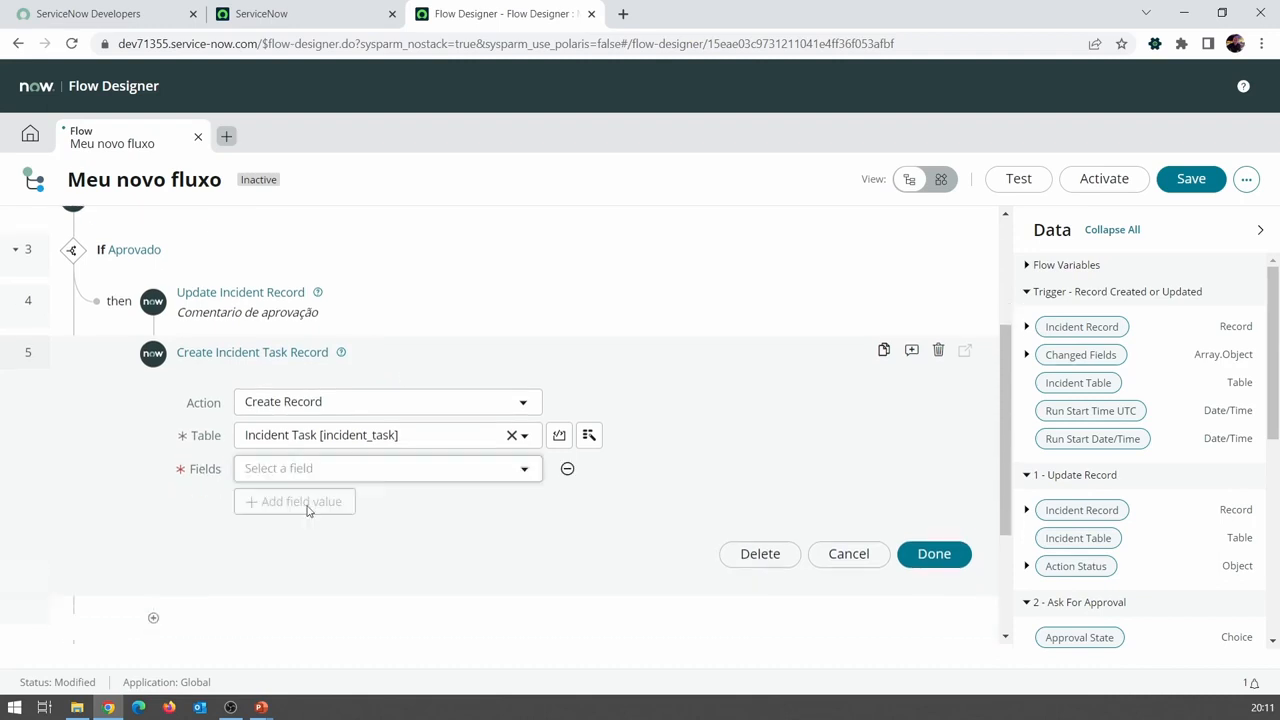
pyautogui.click(328, 474)
pyautogui.write('short')
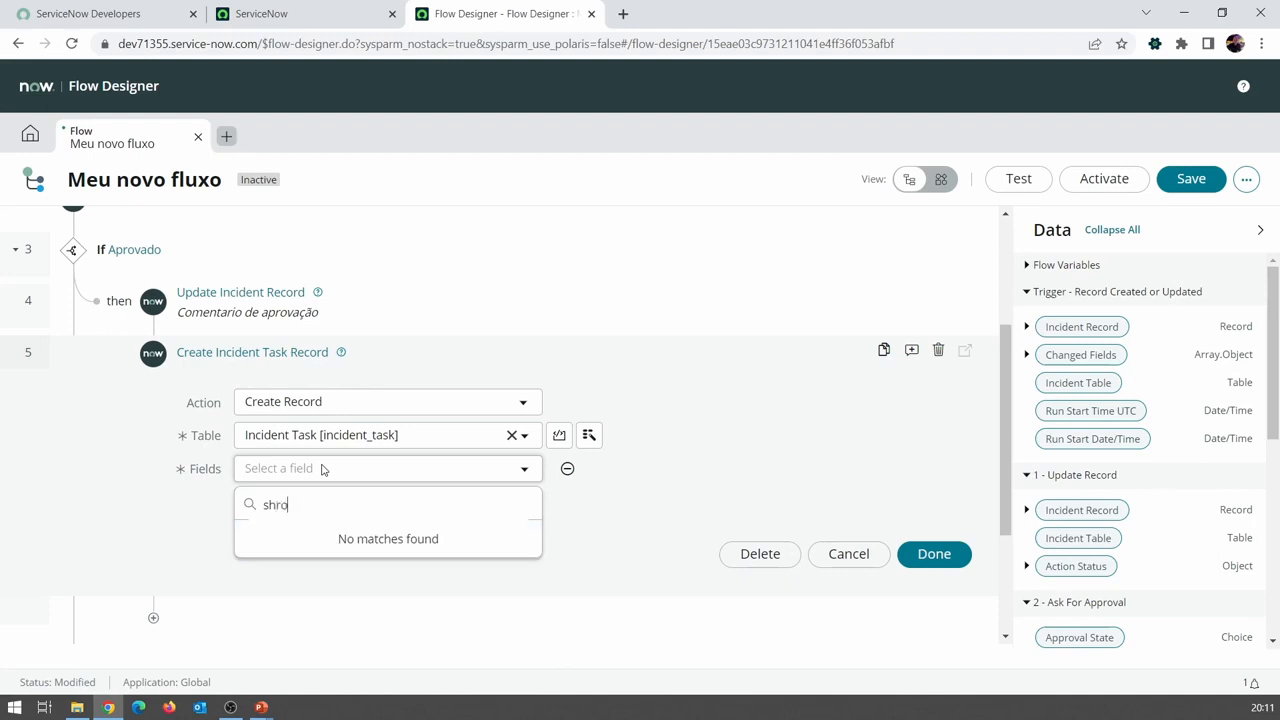
pyautogui.click(357, 536)
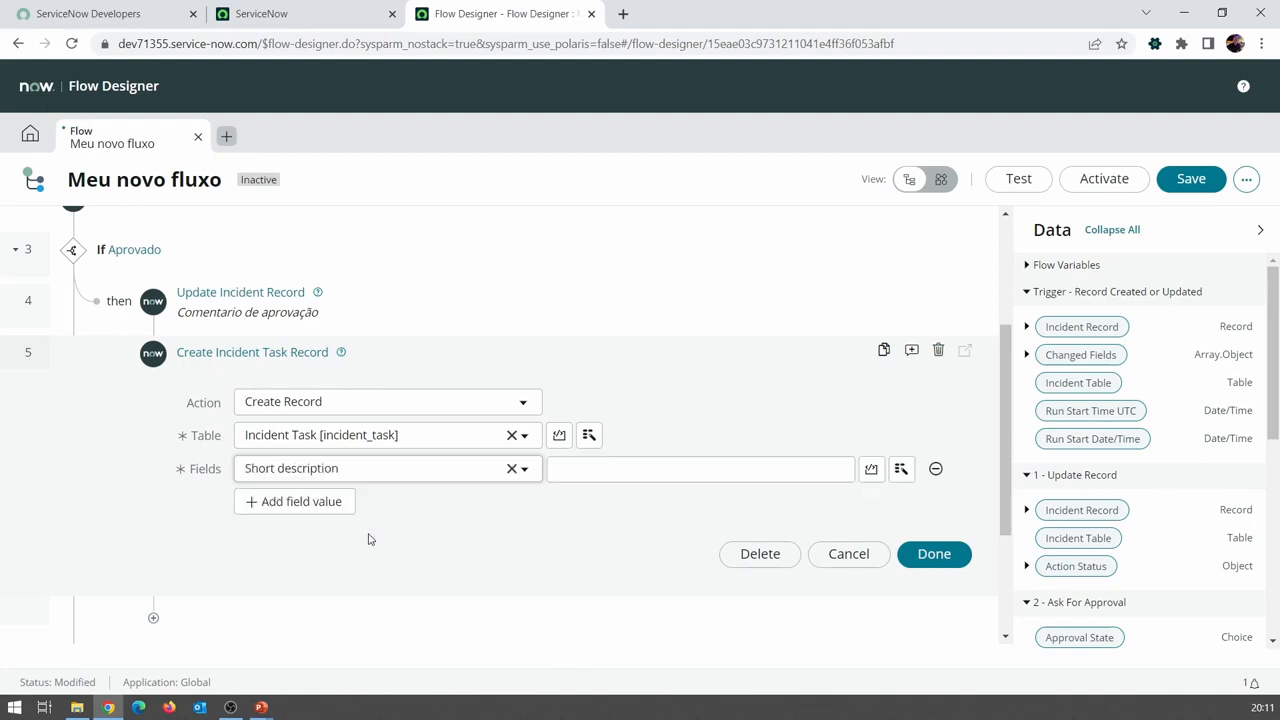
pyautogui.click(632, 464)
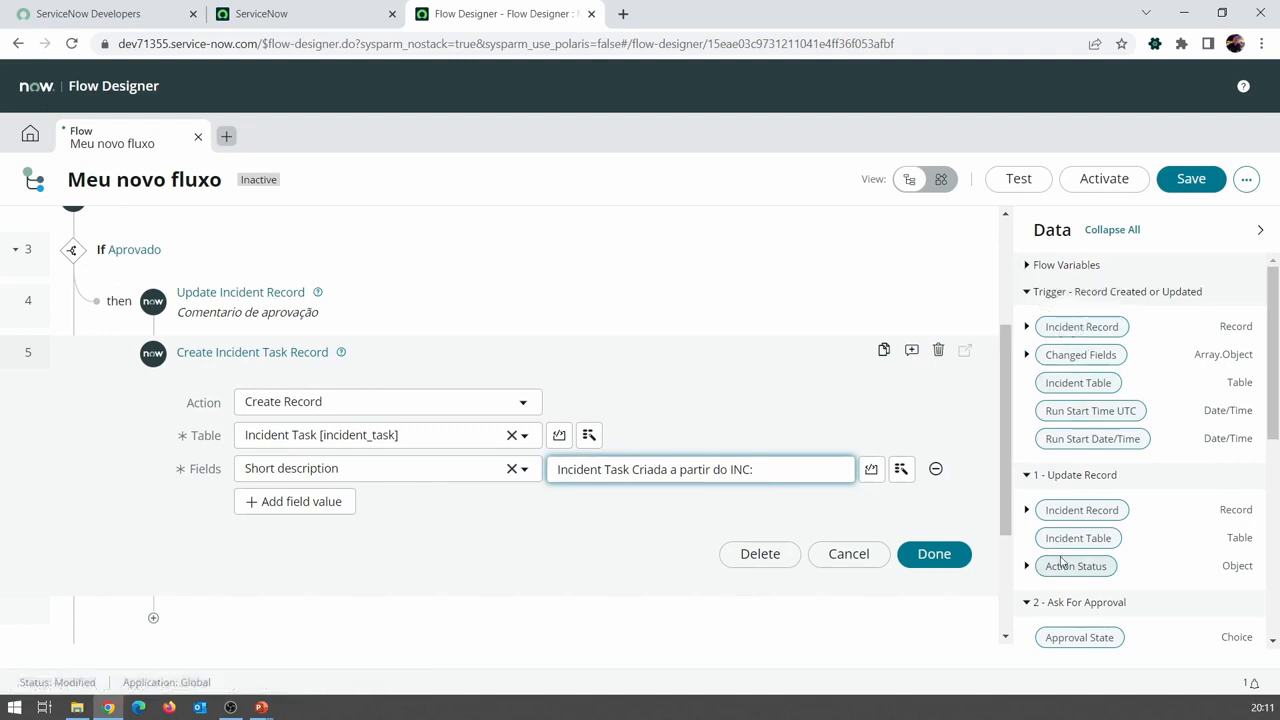
# Step: Append the Number of the trigger's Incident Record as a data pill to the task's Short description
pyautogui.click(1025, 328)
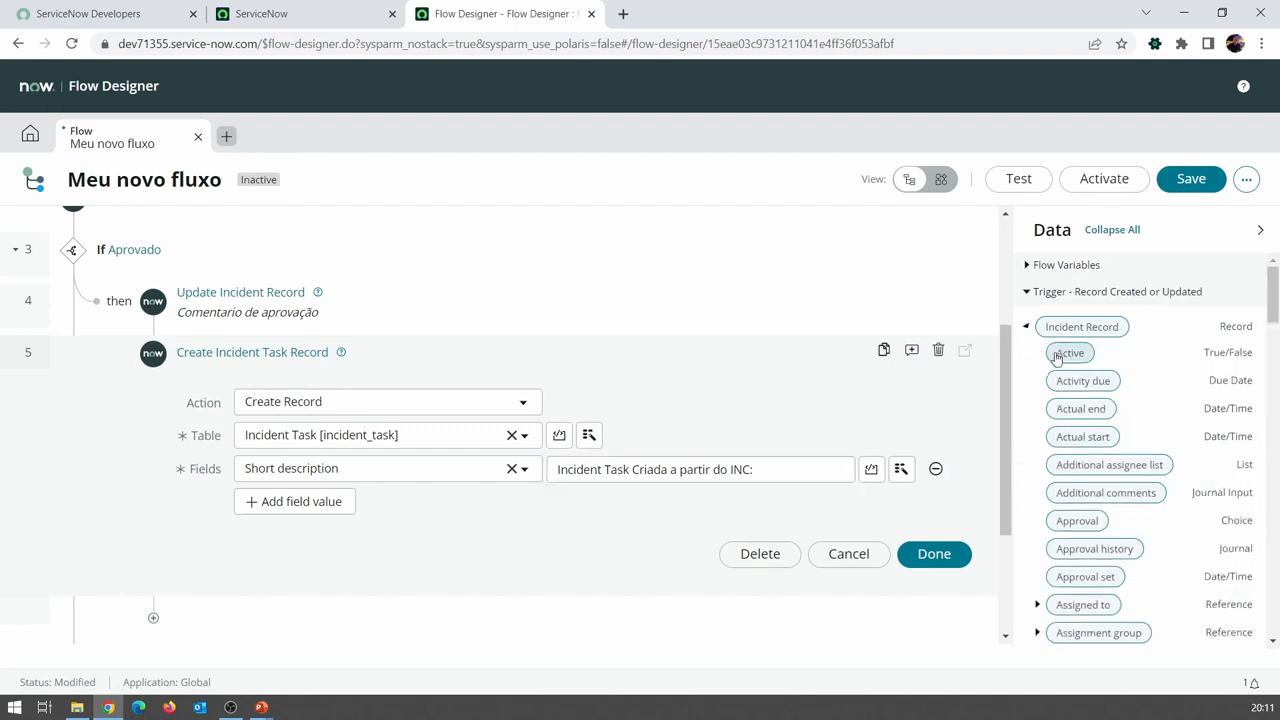
pyautogui.scroll(-10, 1080, 418)
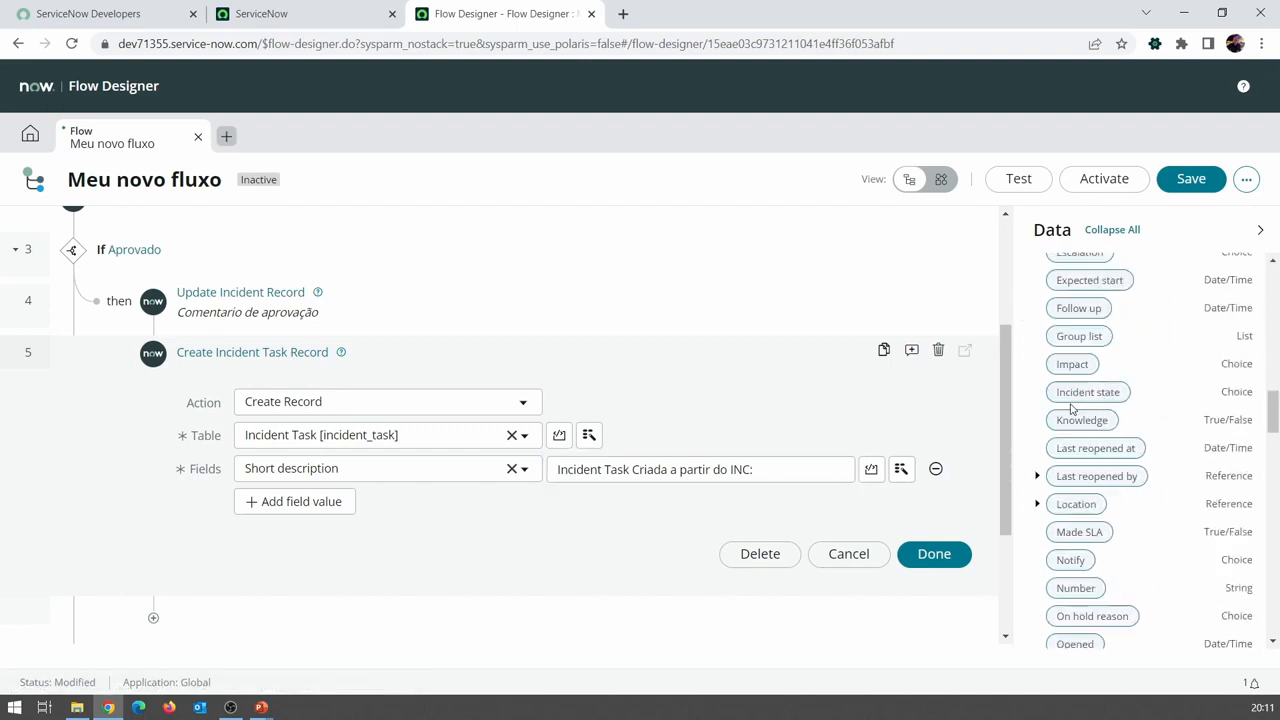
pyautogui.scroll(-4, 1071, 408)
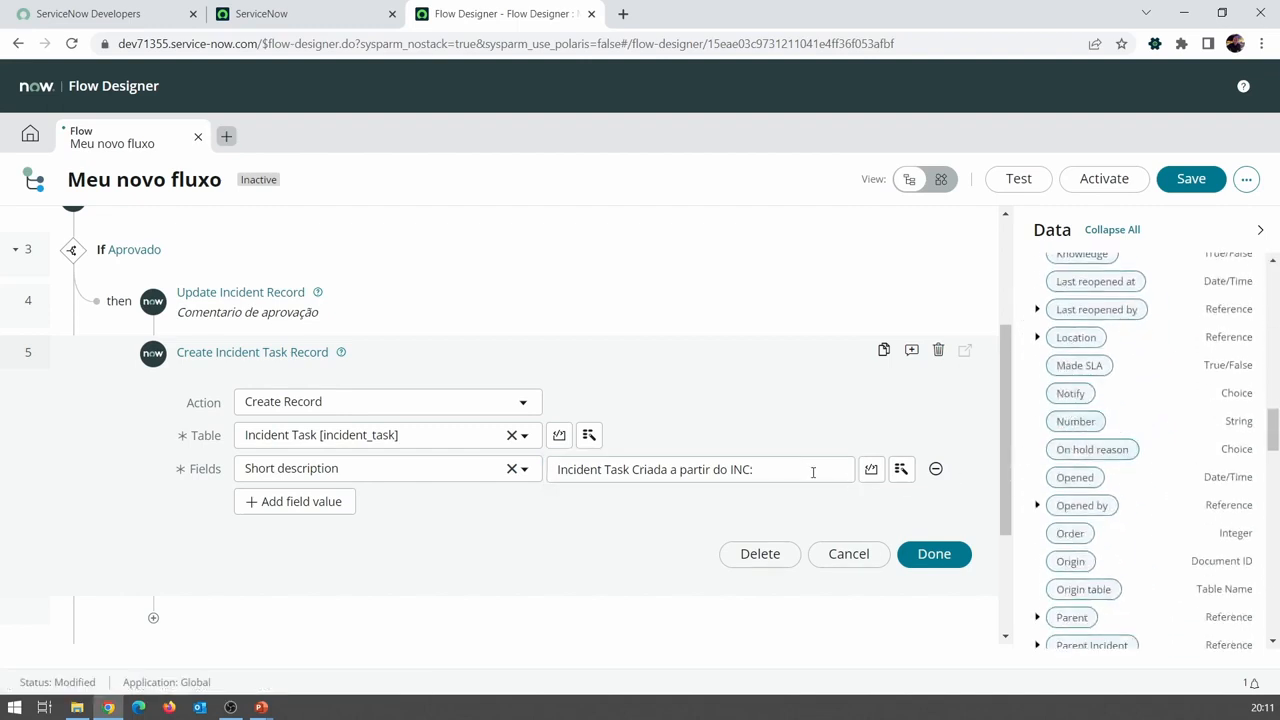
pyautogui.click(902, 472)
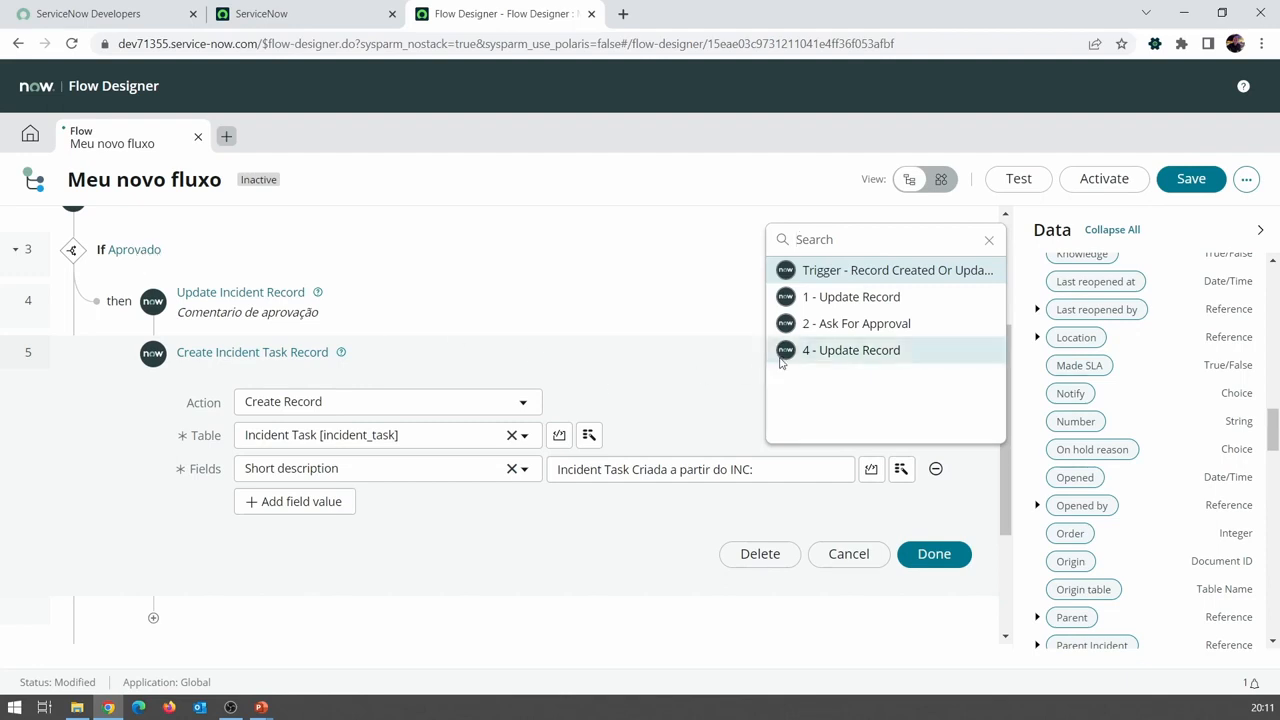
pyautogui.click(838, 272)
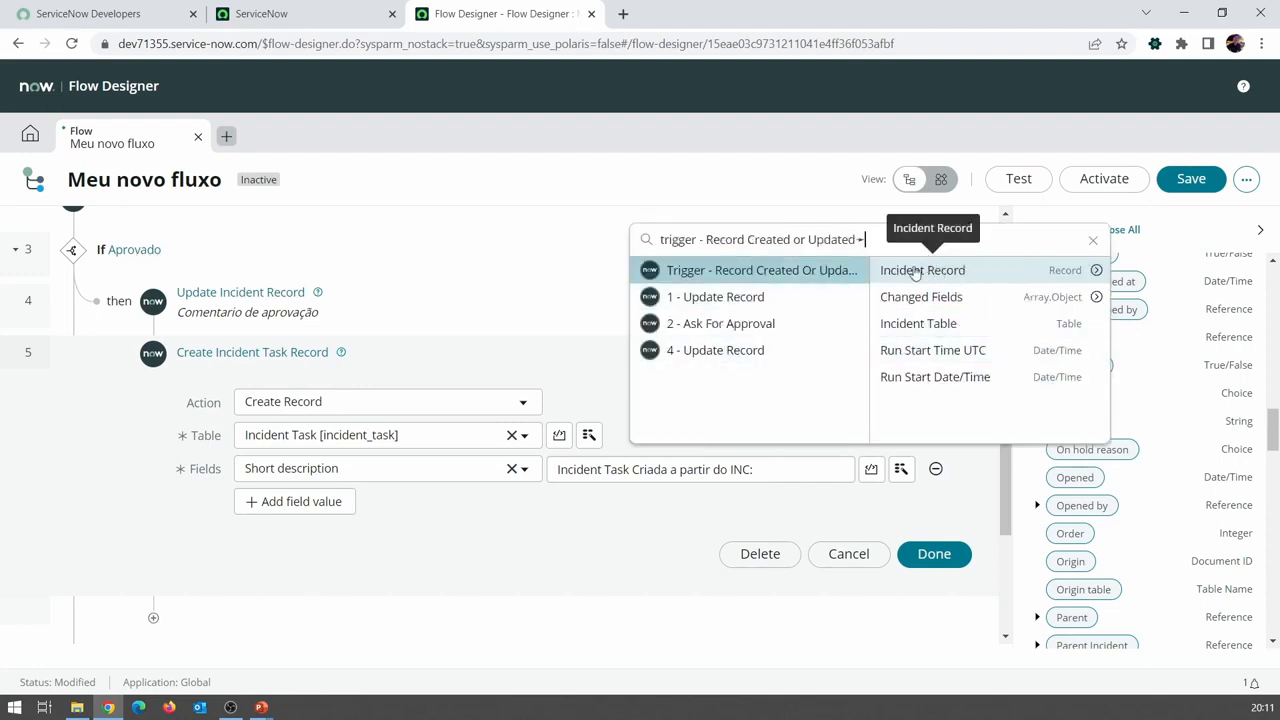
pyautogui.click(1097, 272)
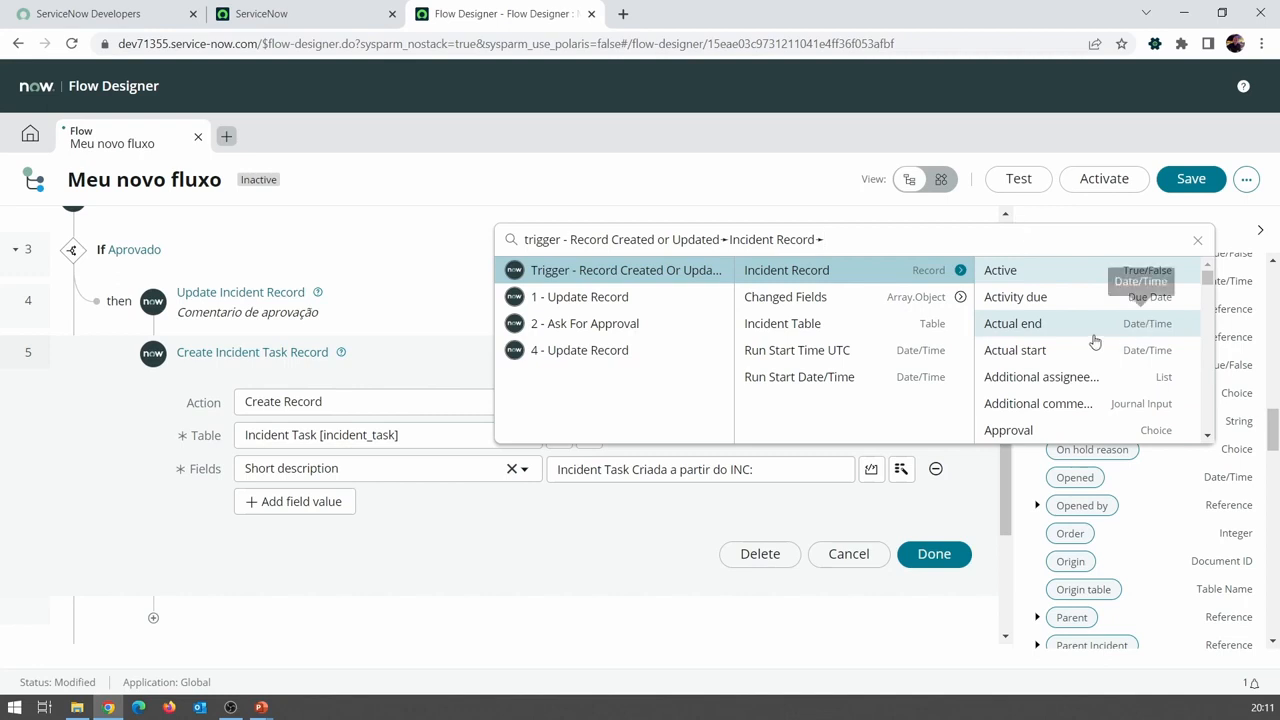
pyautogui.scroll(-5, 1094, 335)
pyautogui.scroll(-6, 1092, 335)
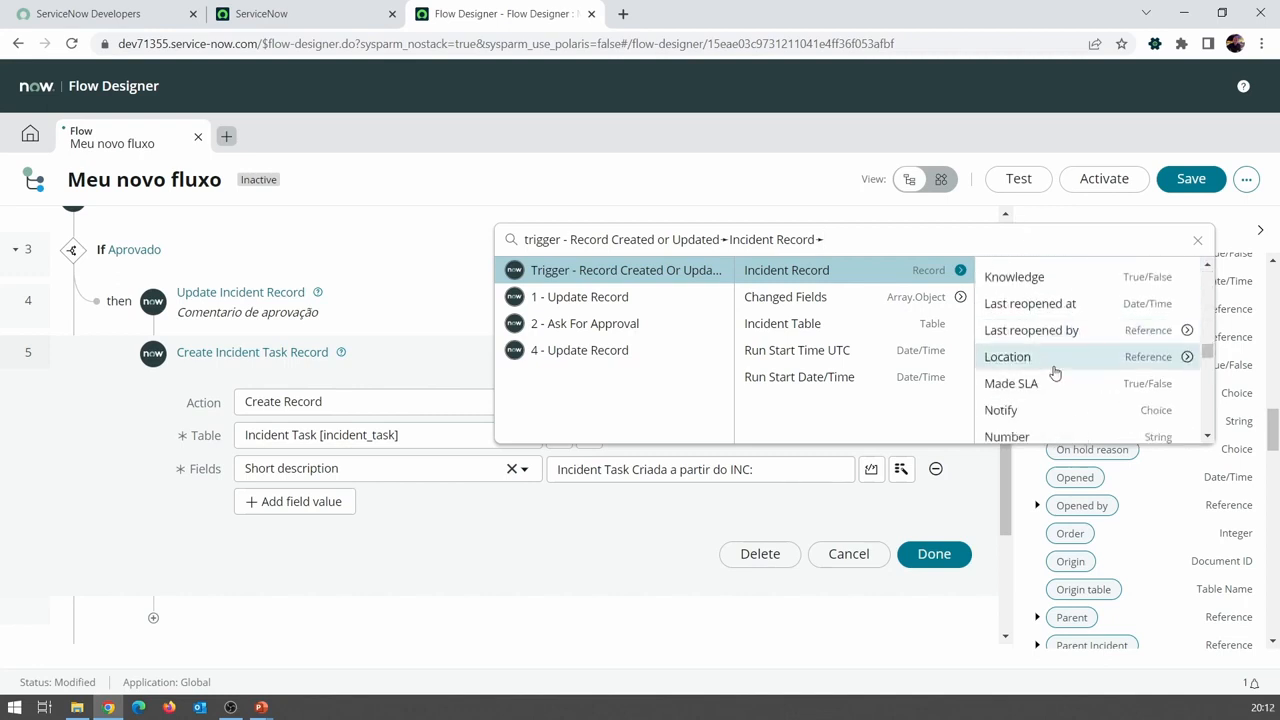
pyautogui.click(1020, 435)
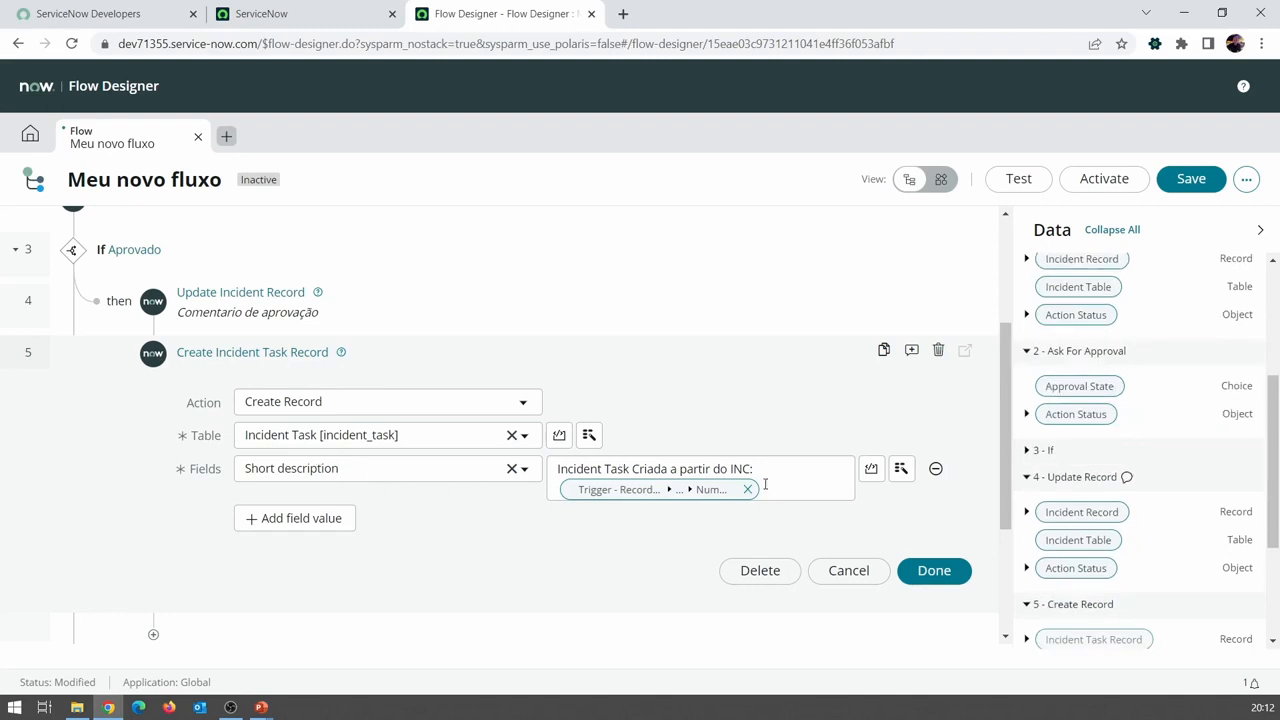
# Step: Add the Description field, fill it with the Description pill of the trigger's Incident Record, and finish the create action
pyautogui.click(298, 518)
pyautogui.click(335, 520)
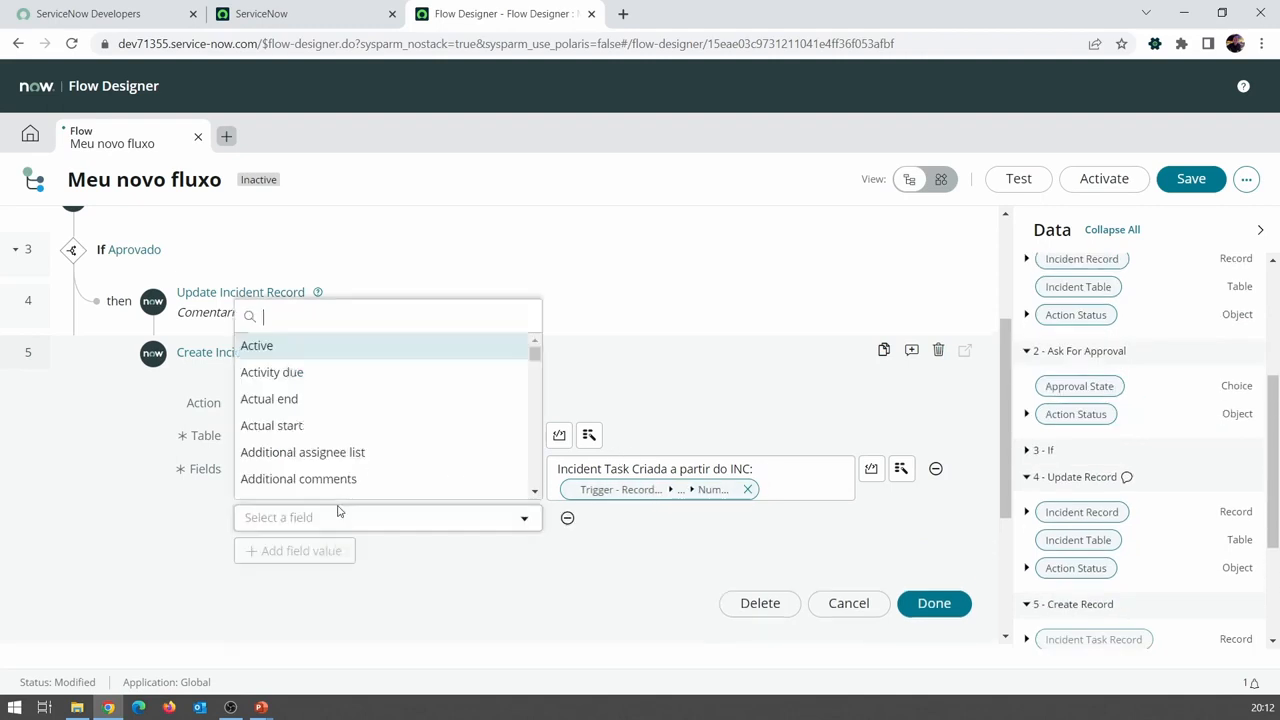
pyautogui.write('descri')
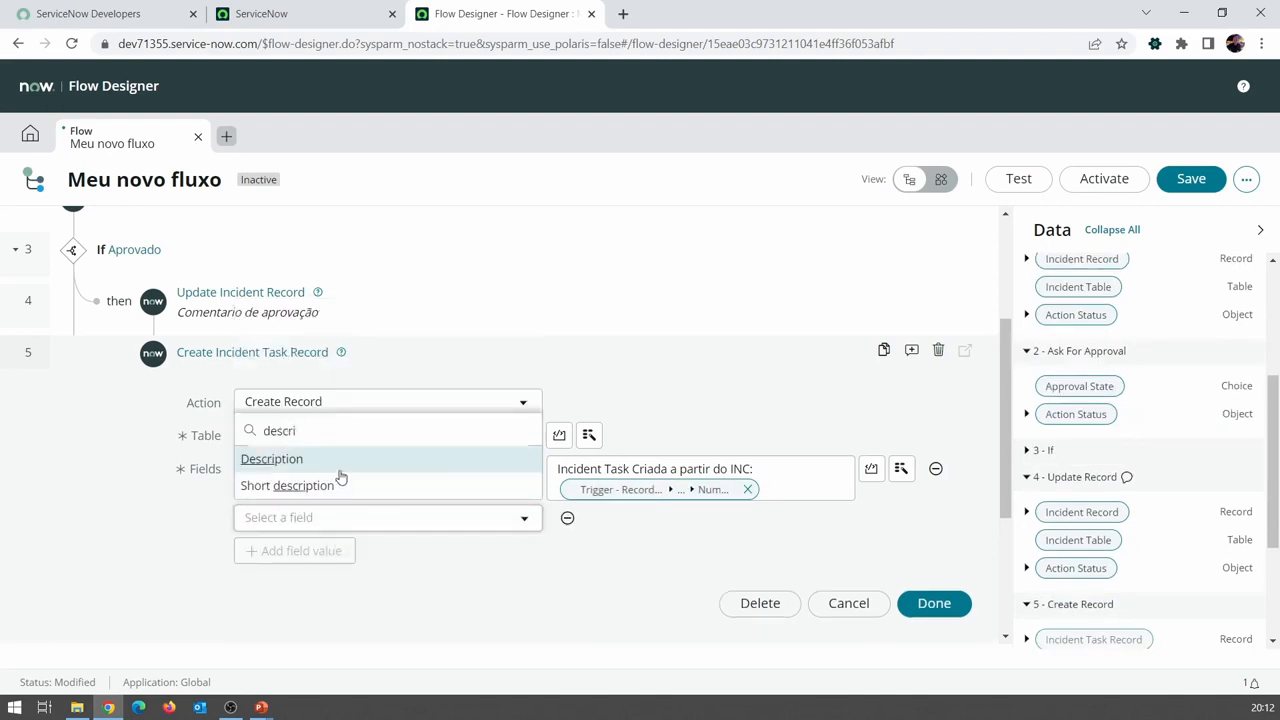
pyautogui.click(331, 470)
pyautogui.scroll(3, 645, 540)
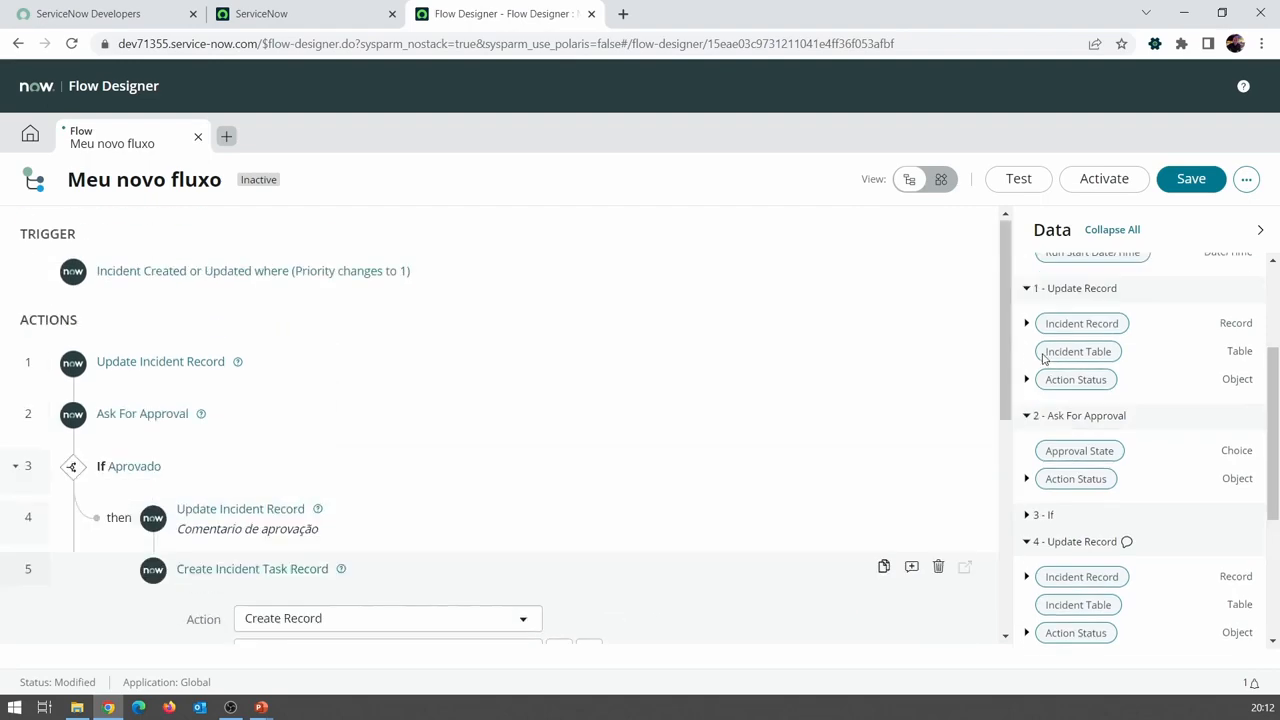
pyautogui.scroll(-3, 886, 428)
pyautogui.scroll(4, 1066, 414)
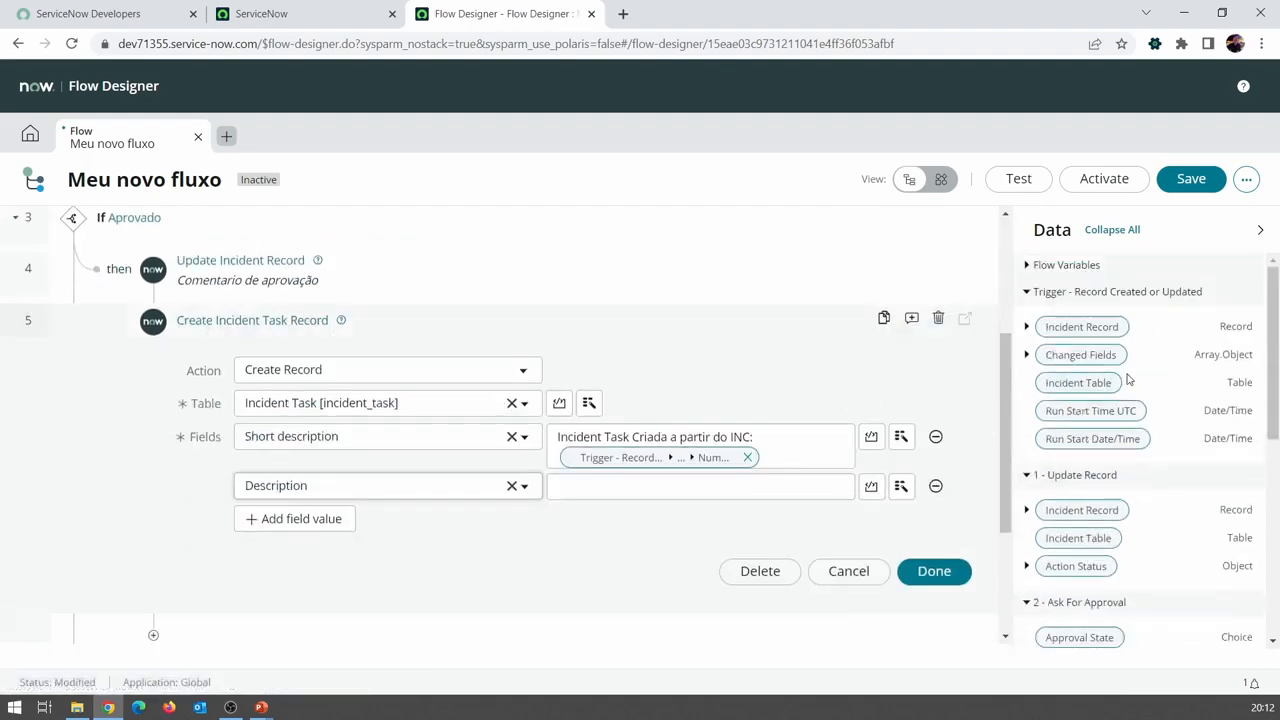
pyautogui.click(1026, 328)
pyautogui.scroll(-3, 1146, 426)
pyautogui.scroll(-8, 1138, 427)
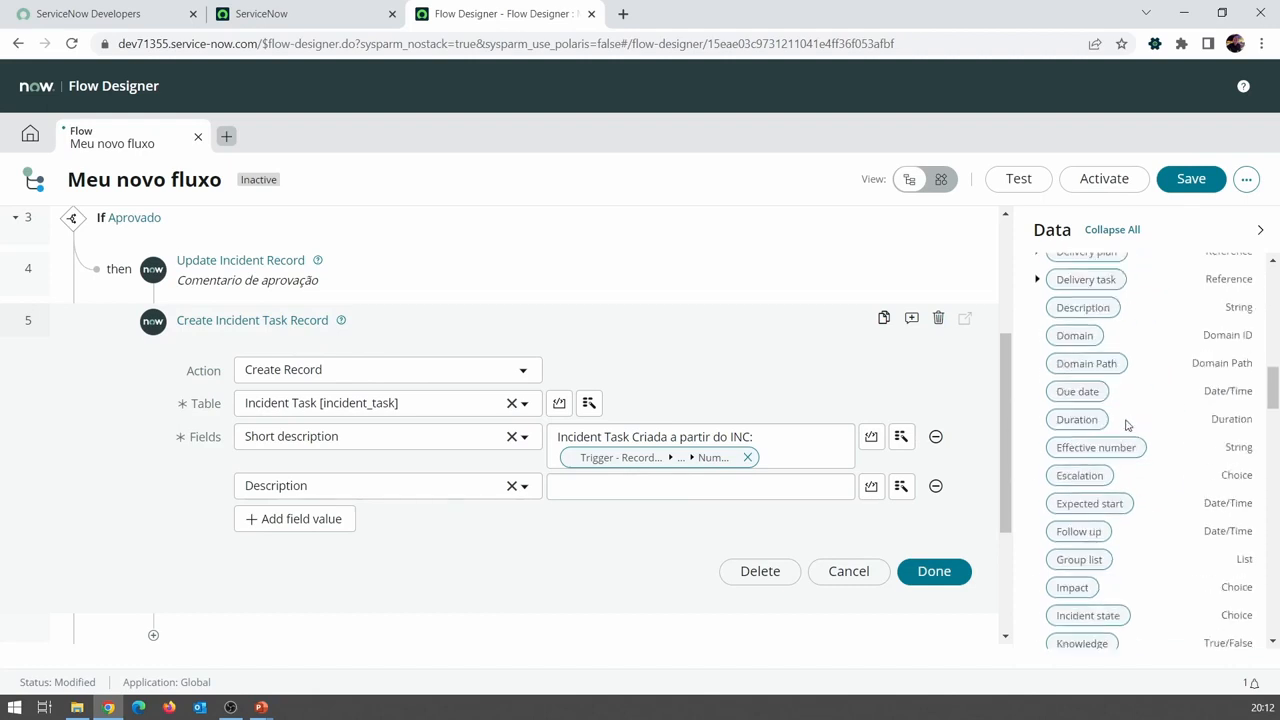
pyautogui.scroll(2, 1100, 390)
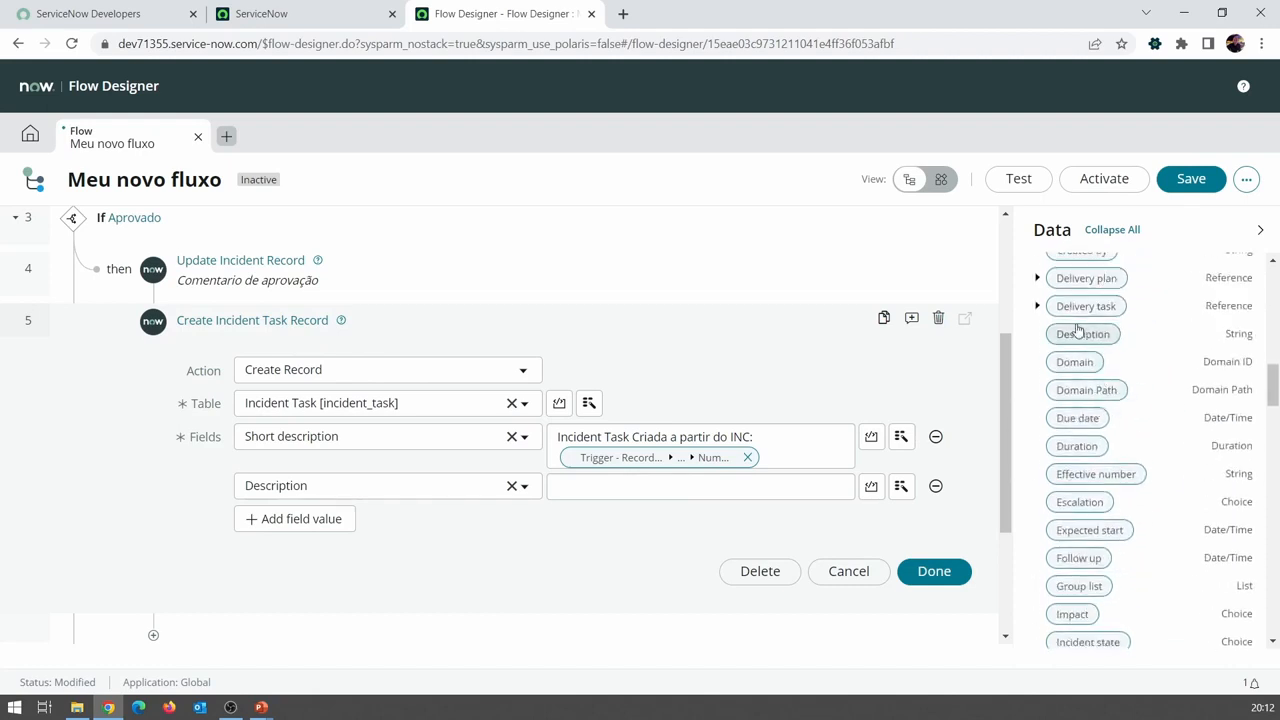
pyautogui.moveTo(1073, 333); pyautogui.dragTo(667, 483)
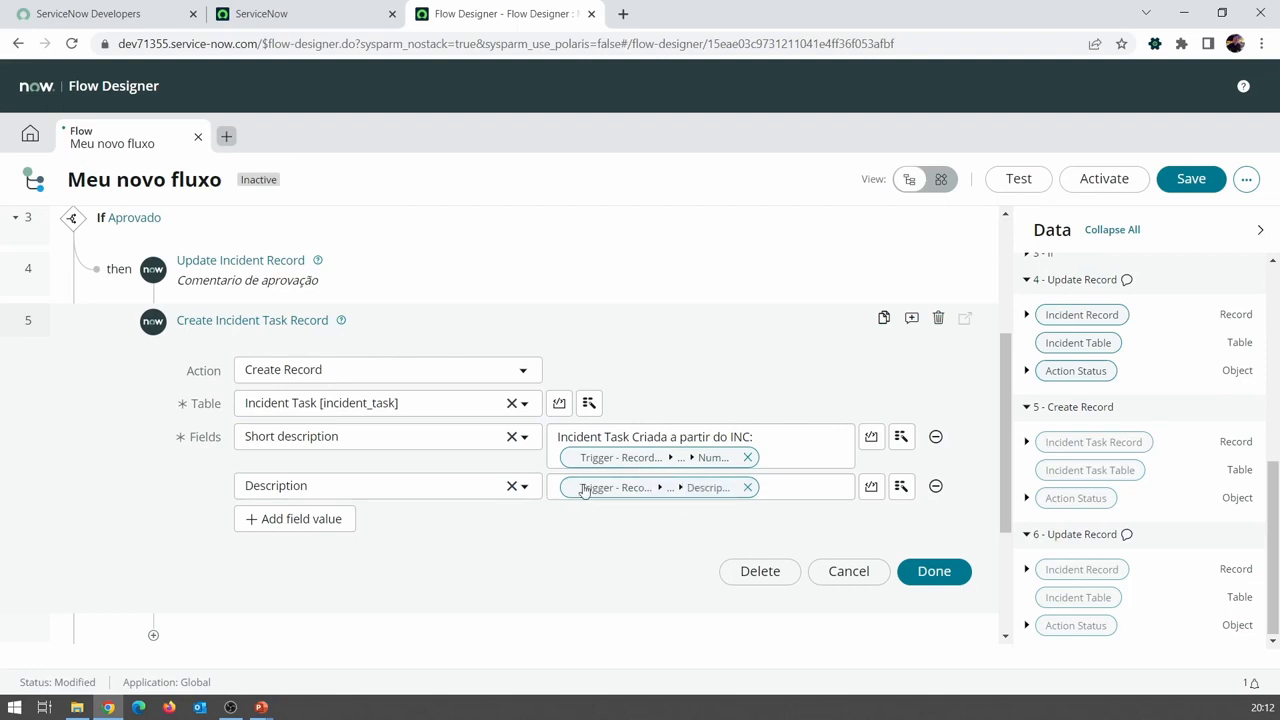
pyautogui.click(946, 584)
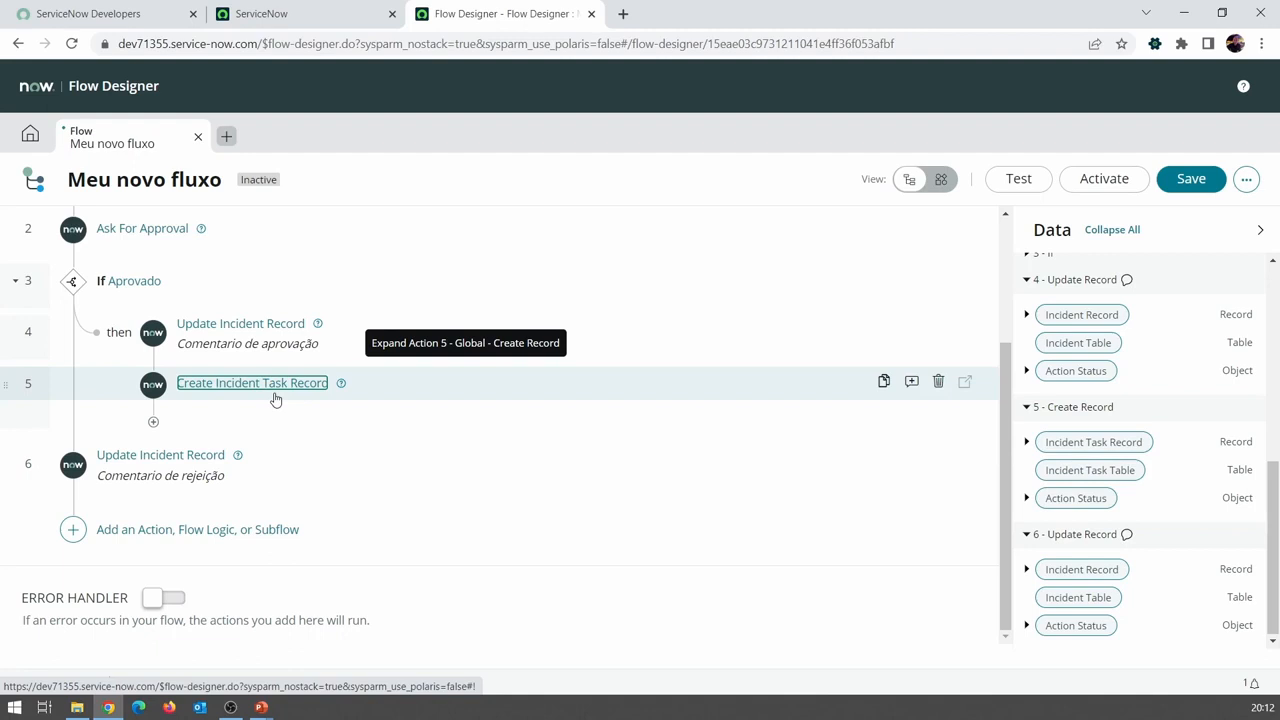
# Step: Add the End Flow logic after the Create Incident Task Record action in the Aprovado branch
pyautogui.click(153, 421)
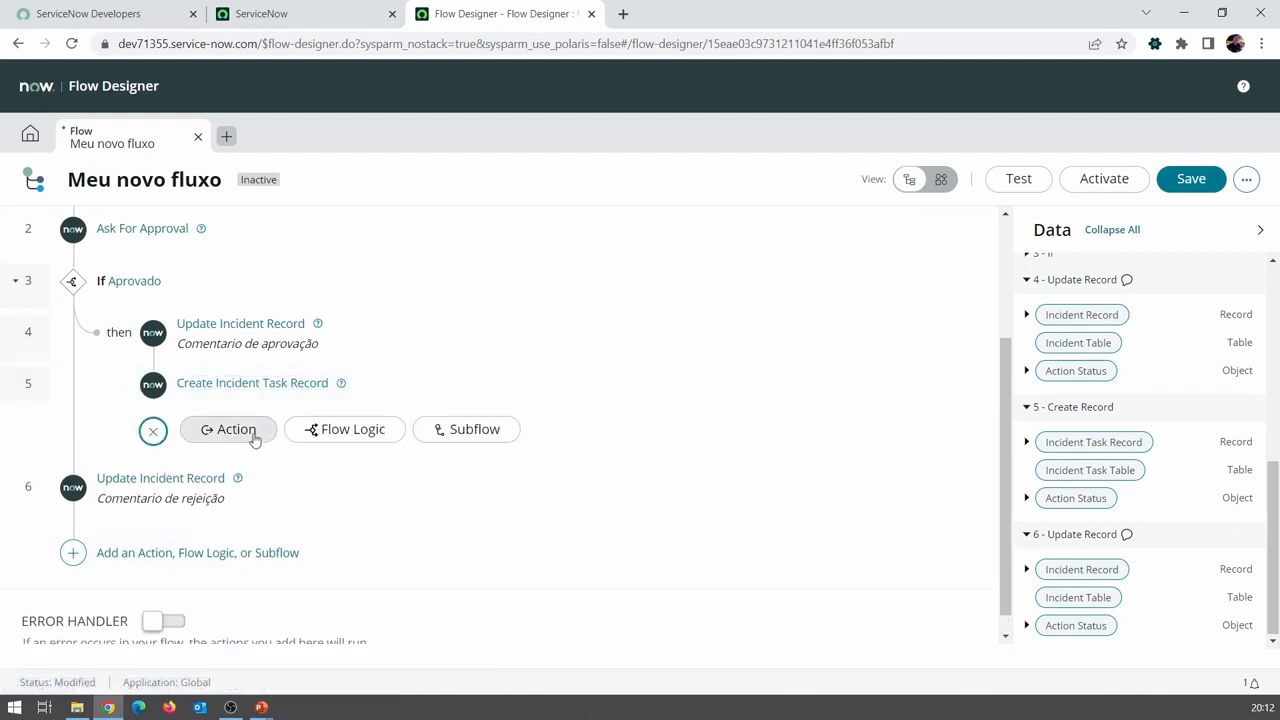
pyautogui.click(352, 429)
pyautogui.scroll(-5, 365, 550)
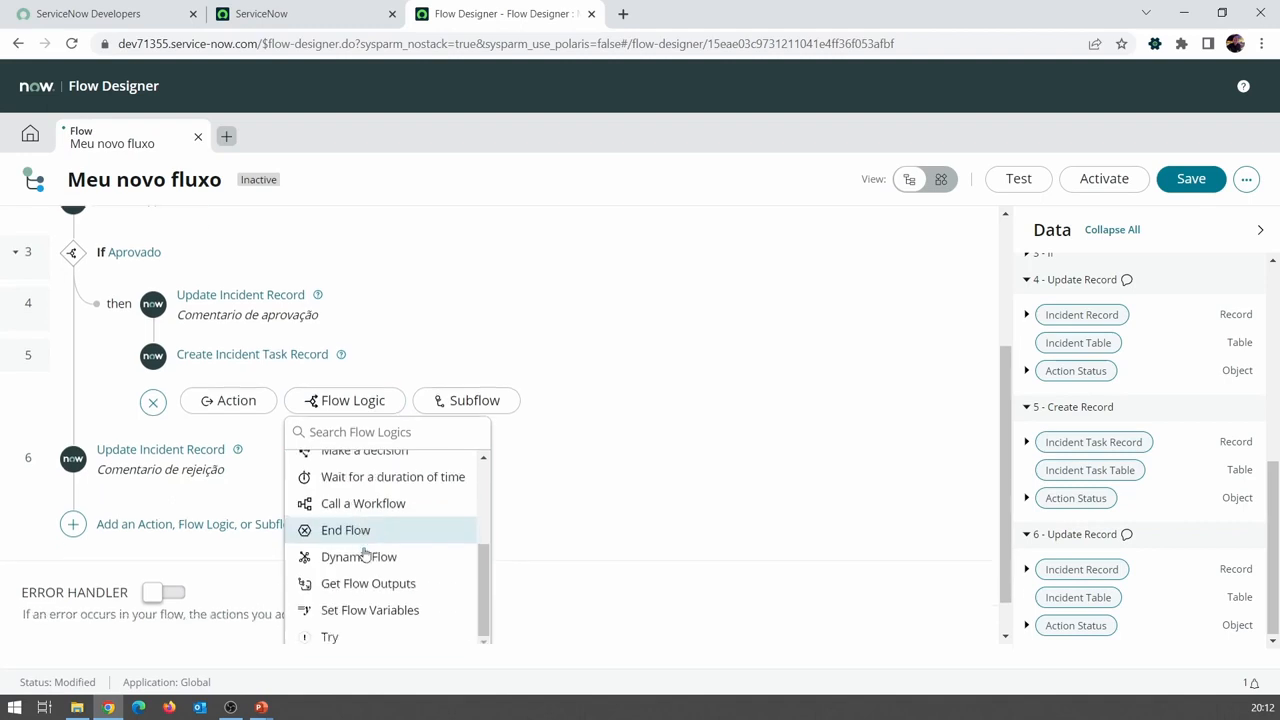
pyautogui.click(340, 486)
pyautogui.scroll(2, 237, 327)
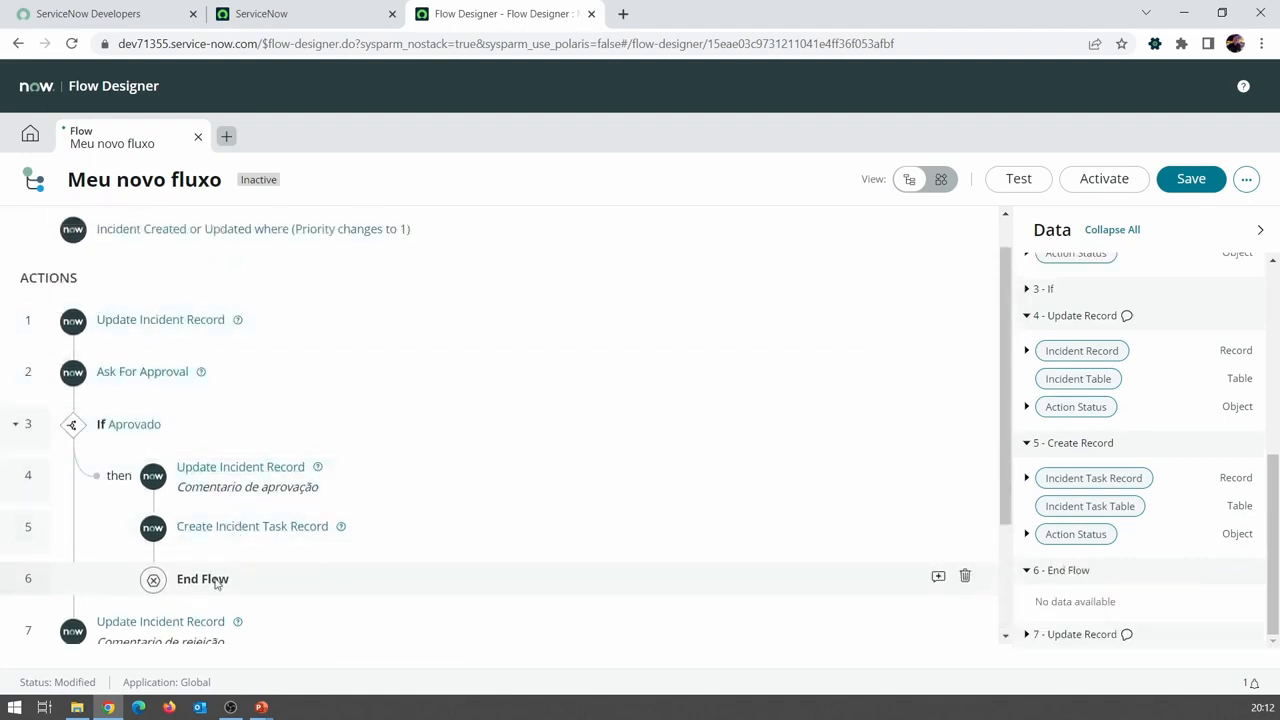
pyautogui.scroll(-1, 224, 550)
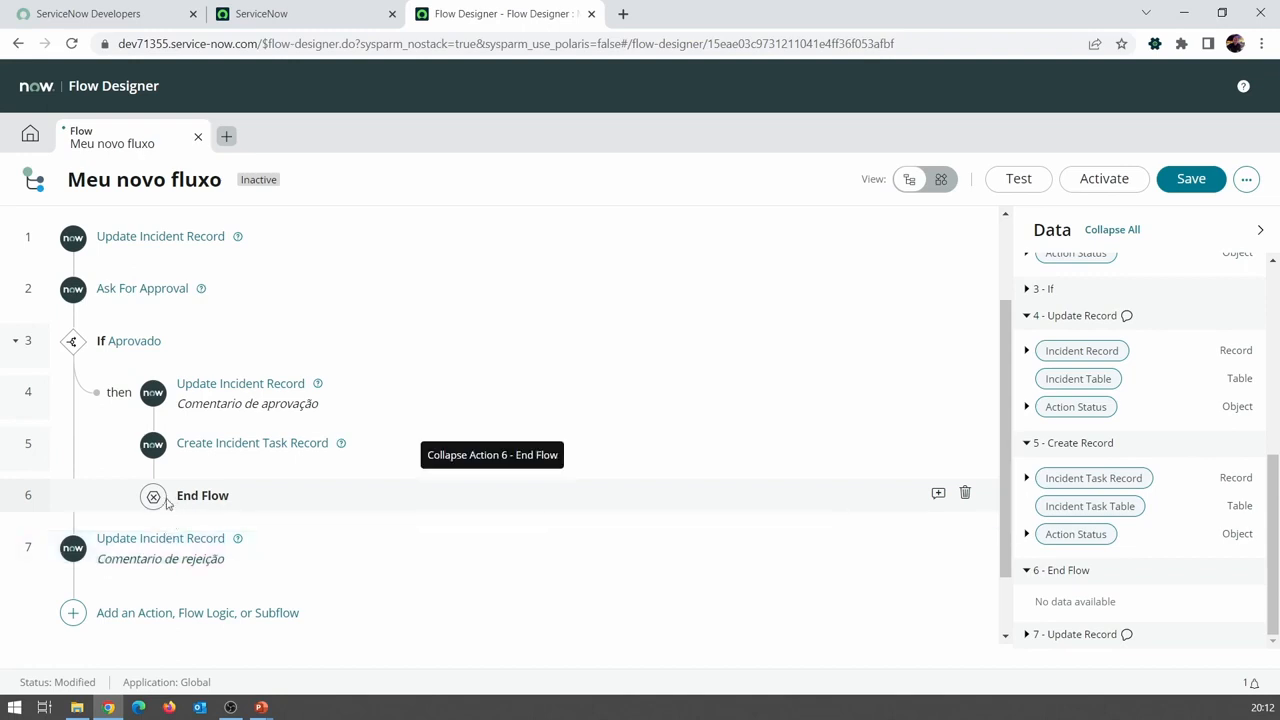
pyautogui.click(73, 613)
pyautogui.click(243, 541)
pyautogui.scroll(-5, 399, 553)
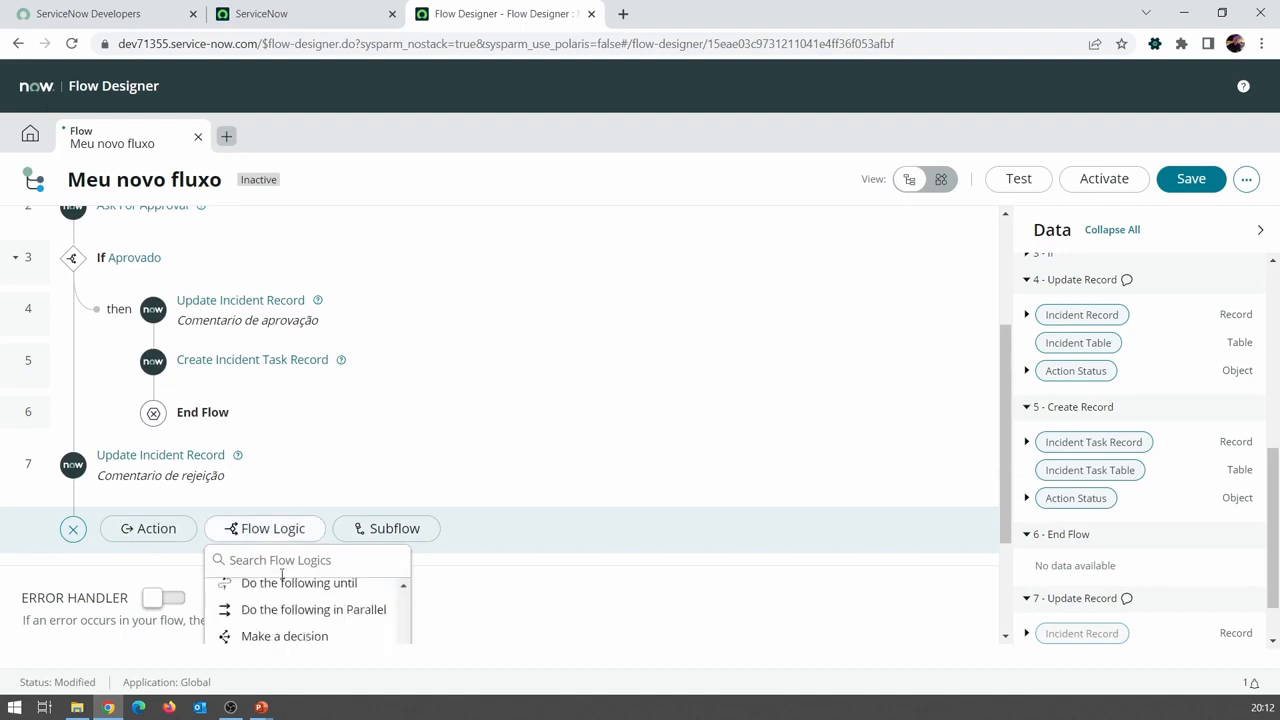
pyautogui.click(535, 569)
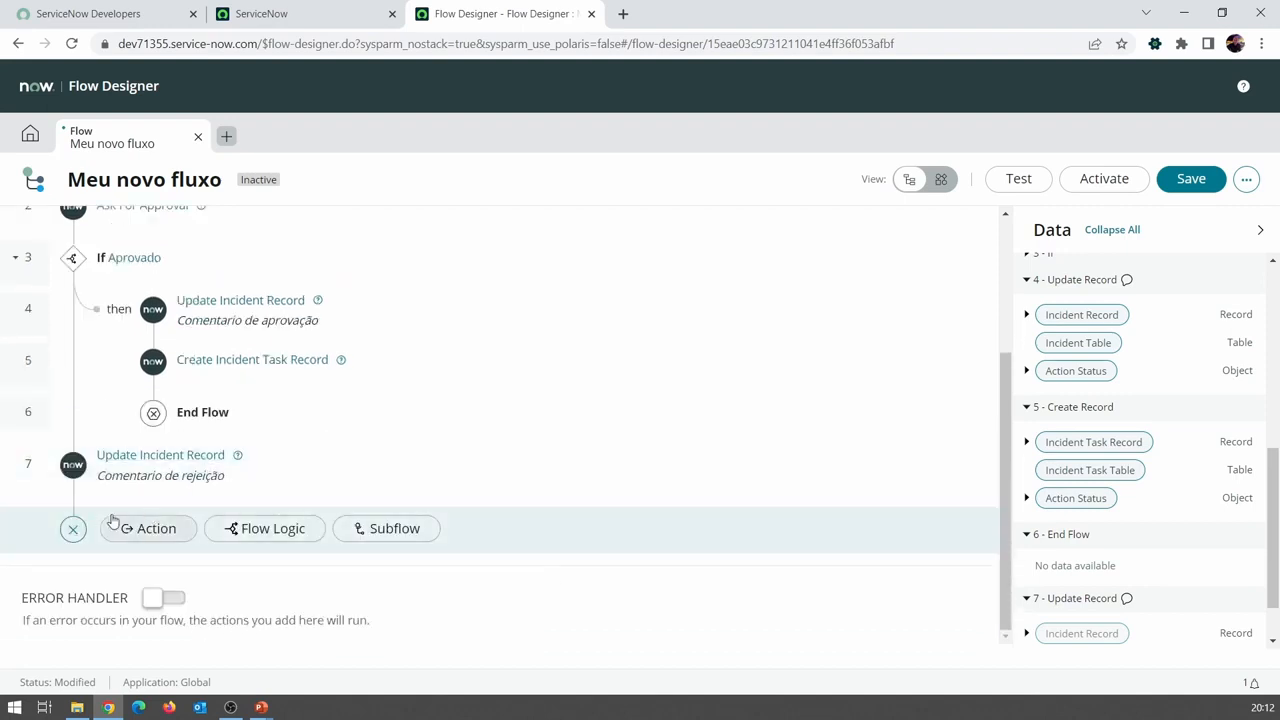
# Step: Save and activate the flow "Meu novo fluxo", and check its trigger settings without changing them
pyautogui.click(72, 528)
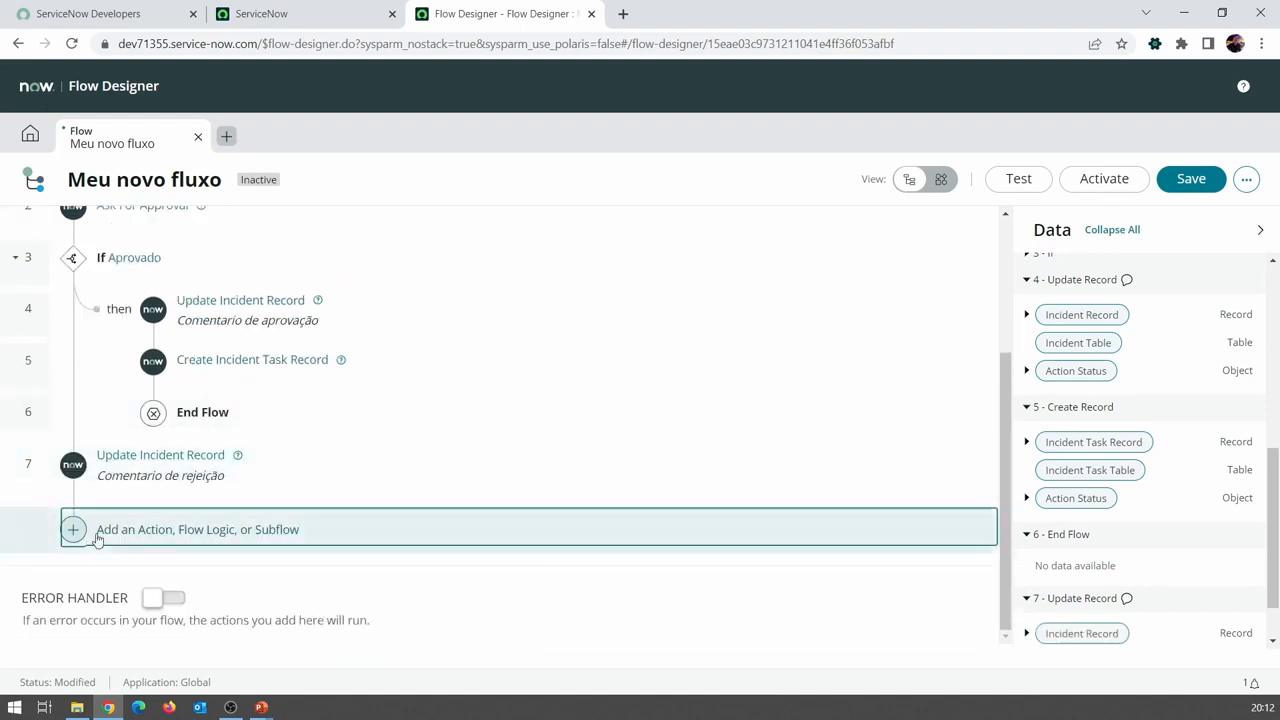
pyautogui.scroll(2, 285, 369)
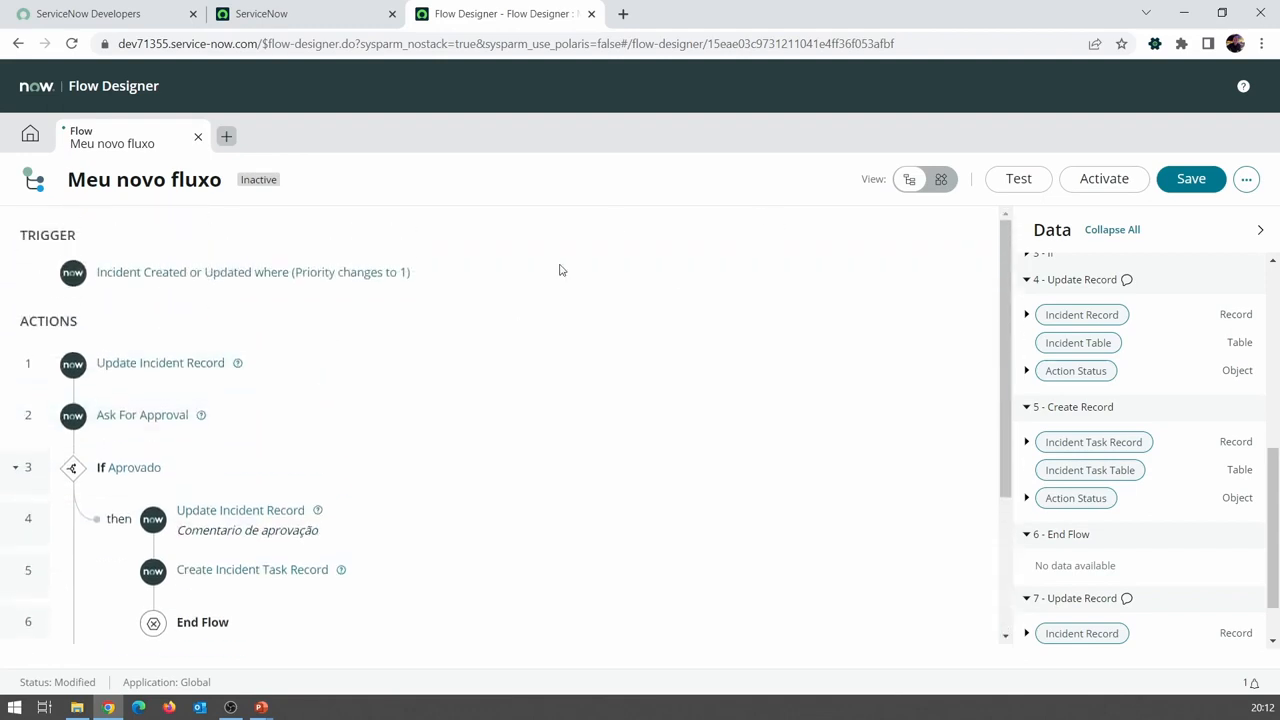
pyautogui.click(1184, 189)
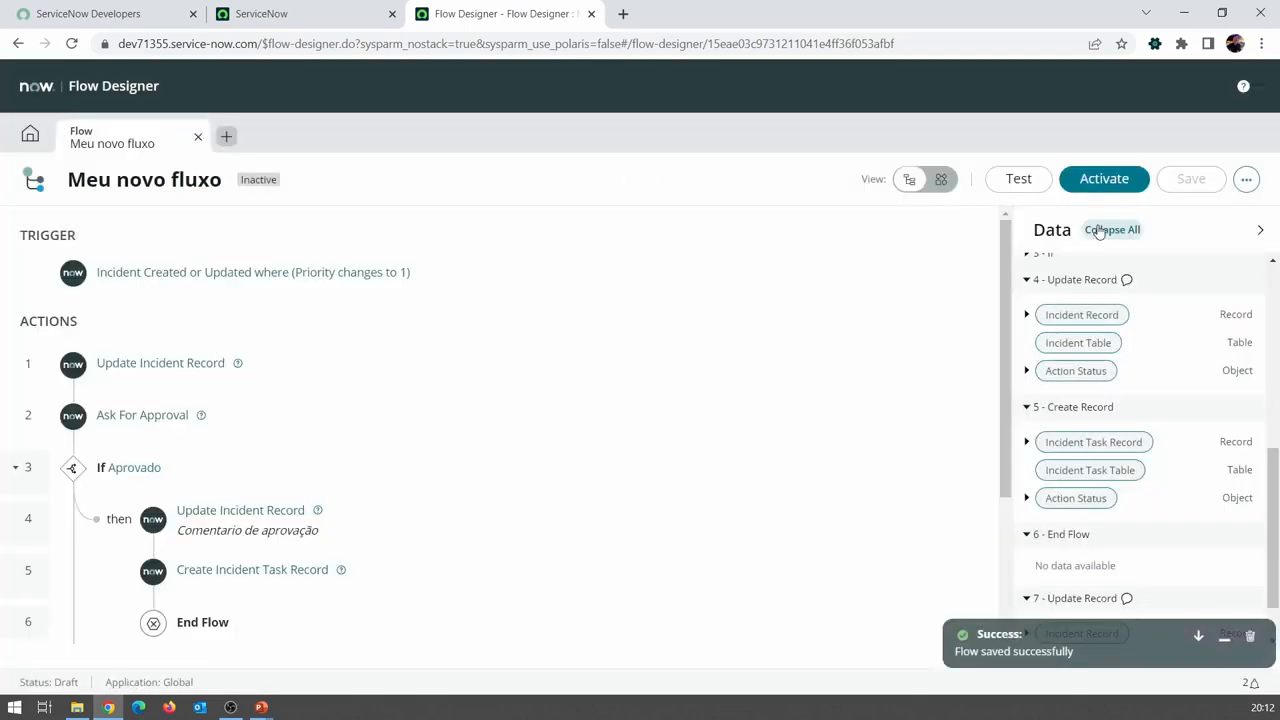
pyautogui.click(1106, 179)
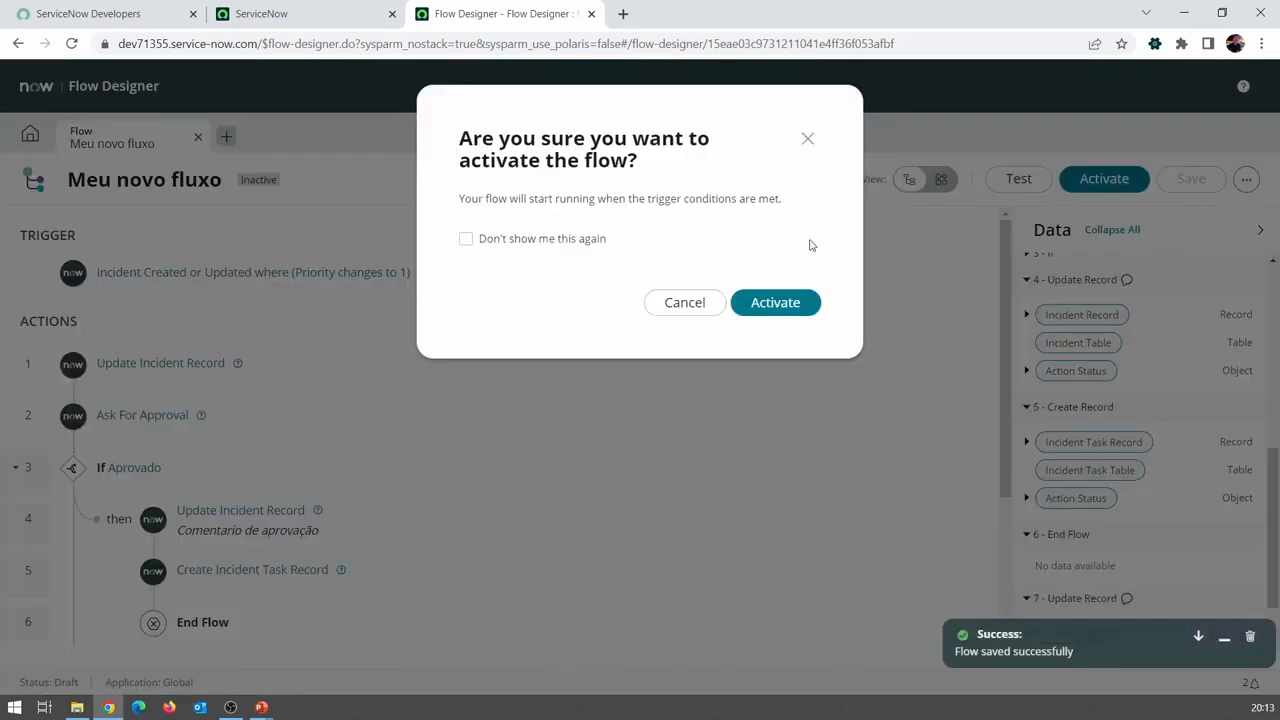
pyautogui.click(775, 303)
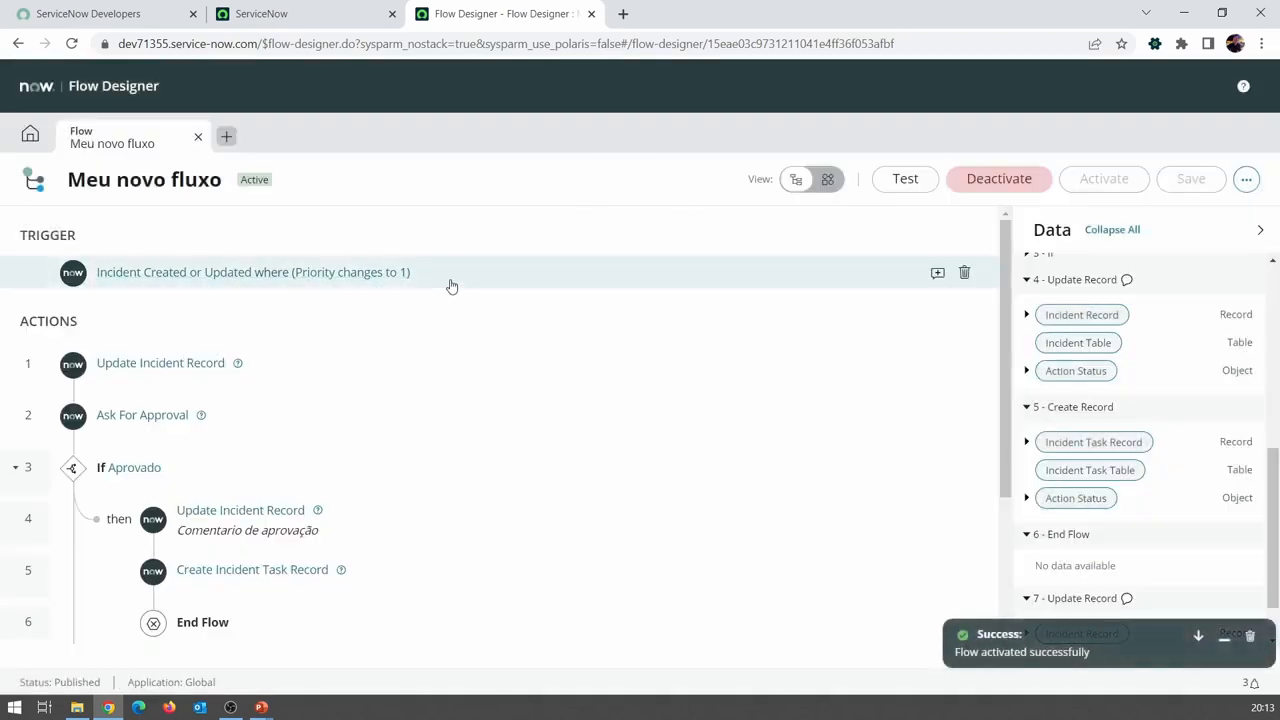
pyautogui.click(451, 287)
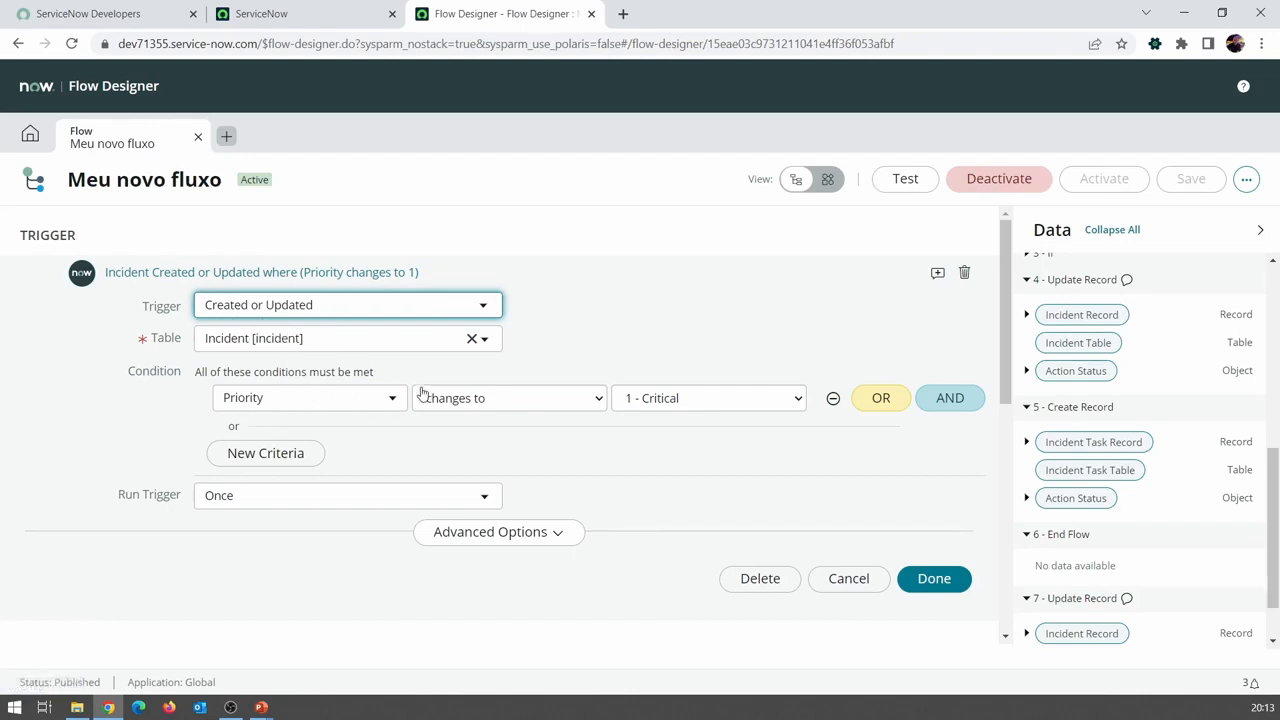
pyautogui.click(848, 578)
# Step: Switch to the ServiceNow instance, find the Incident module and start a new incident record
pyautogui.click(297, 16)
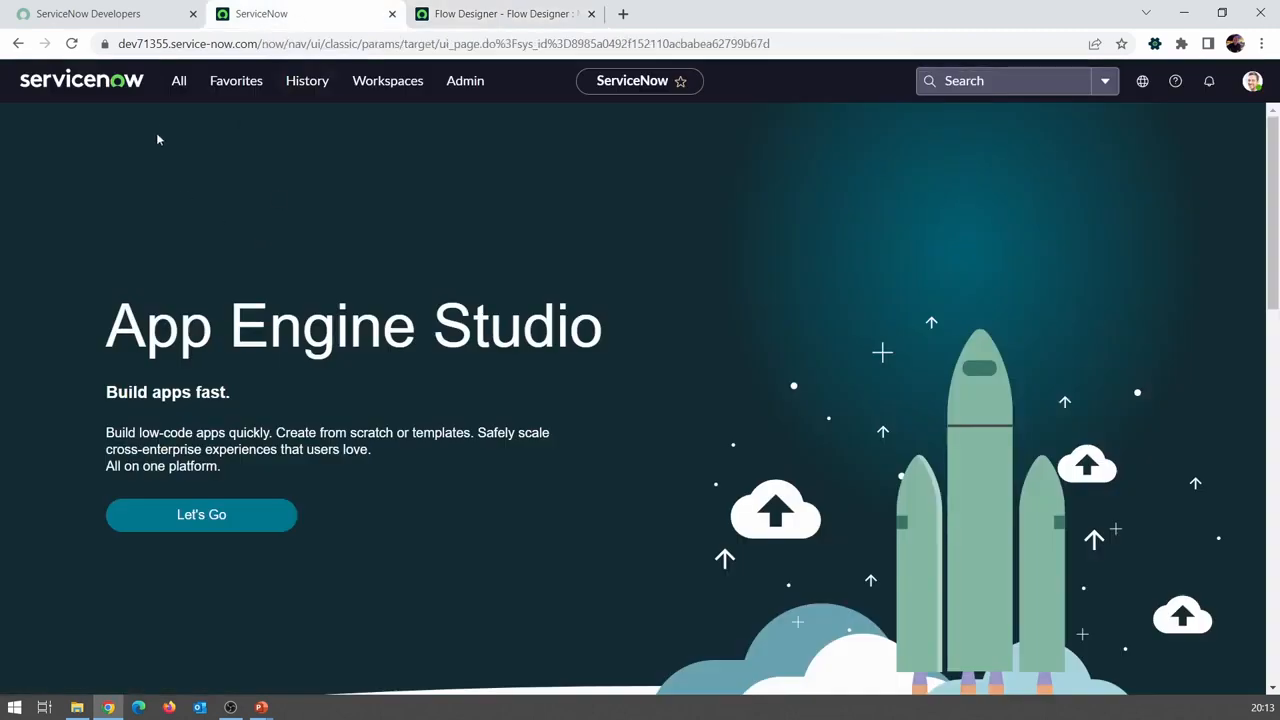
pyautogui.click(179, 81)
pyautogui.write('incident')
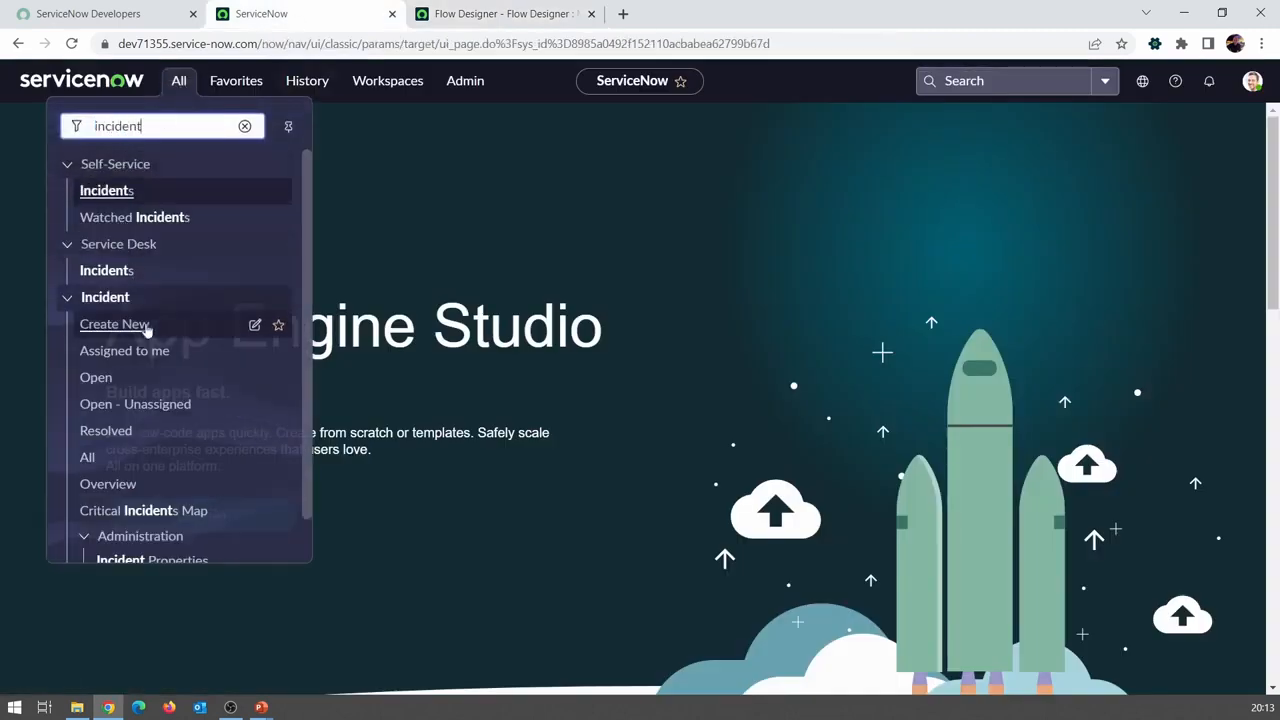
pyautogui.click(98, 453)
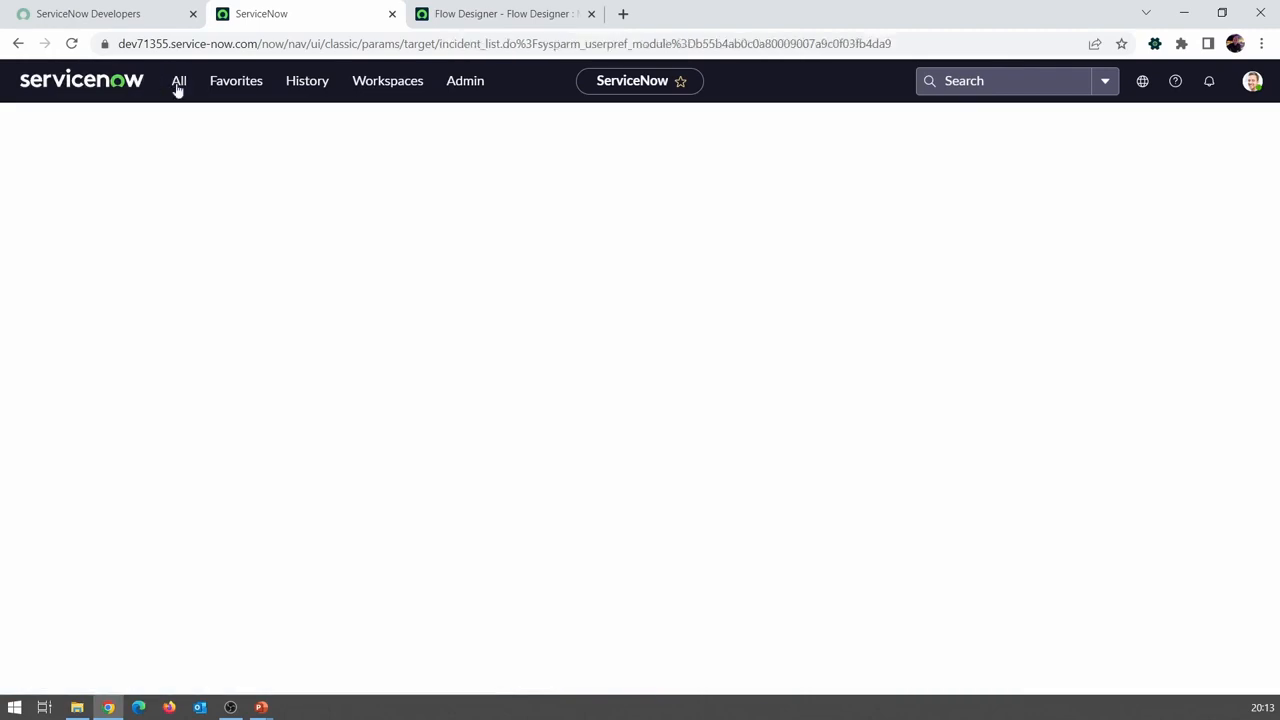
pyautogui.click(163, 330)
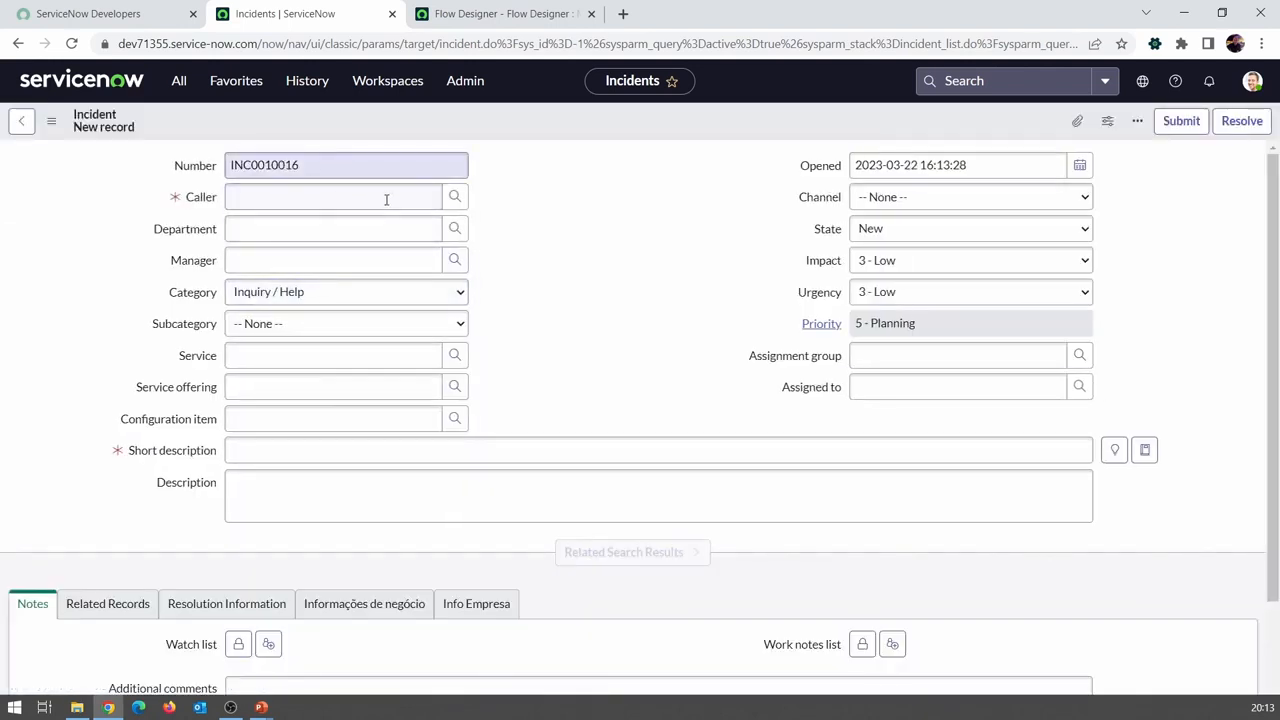
# Step: Set the new incident's Caller to System Administrator and preview the caller's user record
pyautogui.click(411, 192)
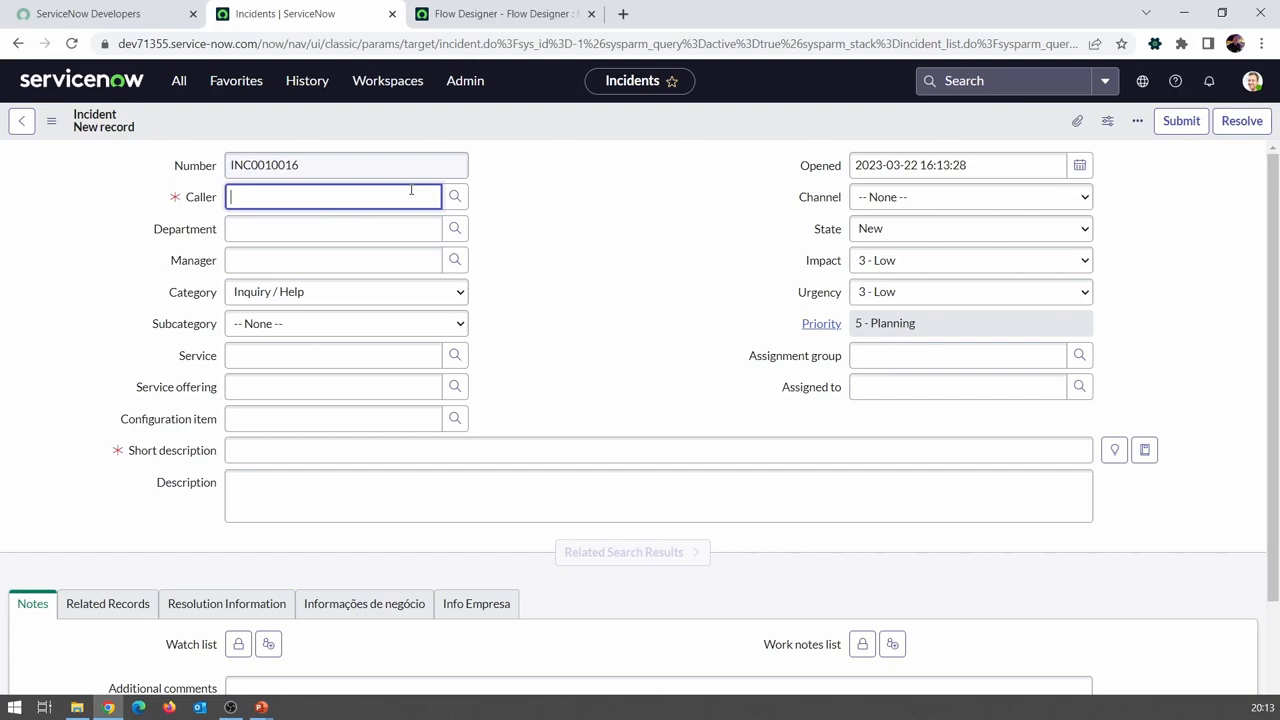
pyautogui.write('syste')
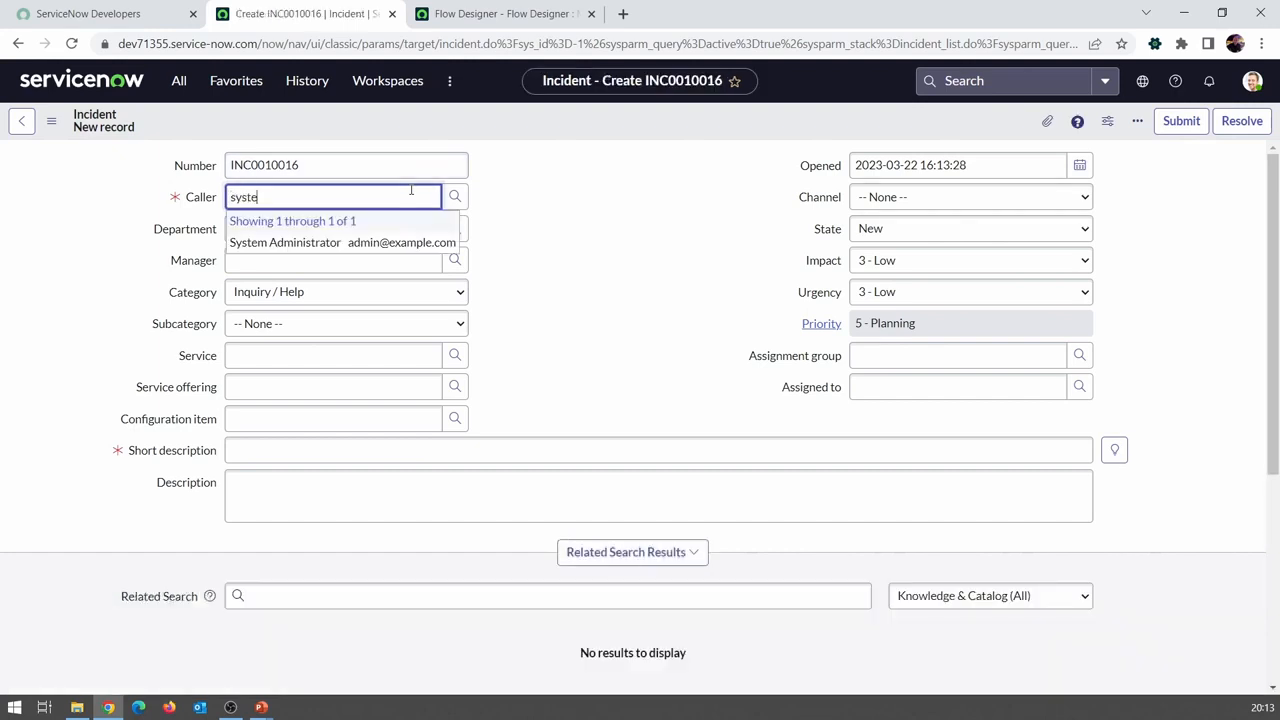
pyautogui.click(306, 243)
pyautogui.click(521, 197)
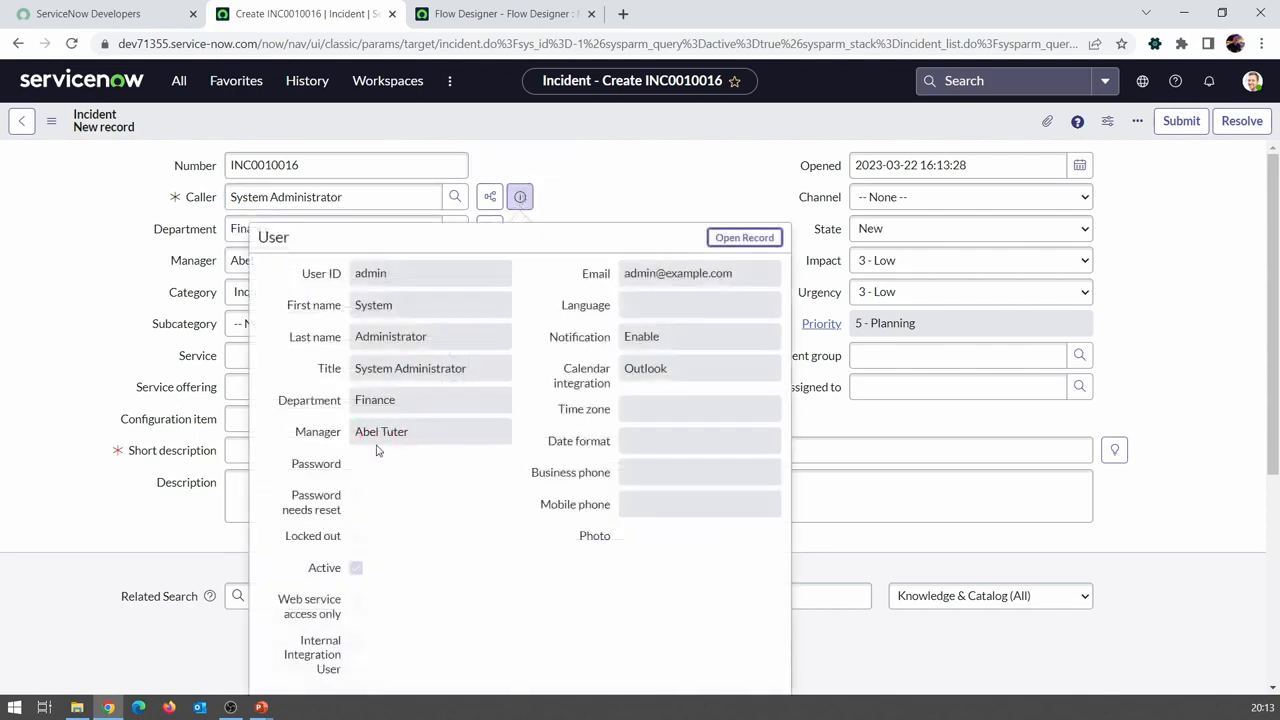
pyautogui.click(618, 197)
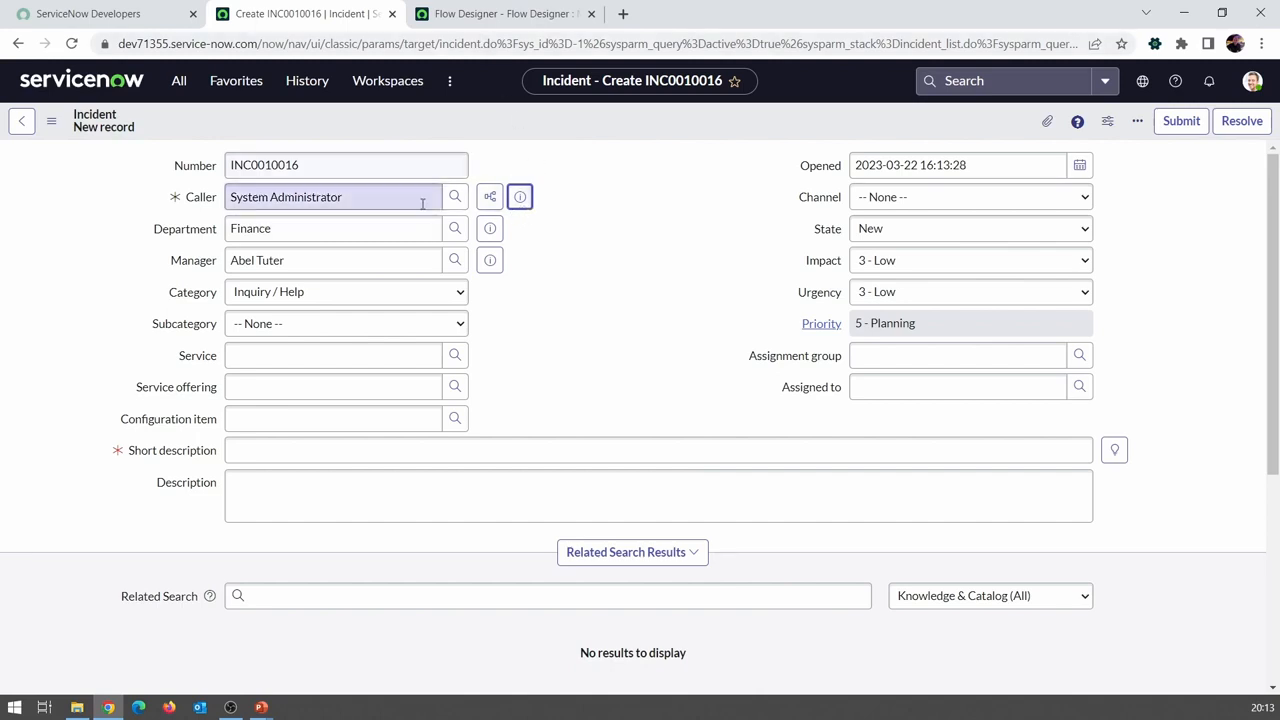
# Step: Review the action sequence of "Meu novo fluxo" in Flow Designer and return to the new incident form
pyautogui.click(480, 14)
pyautogui.scroll(-1, 237, 437)
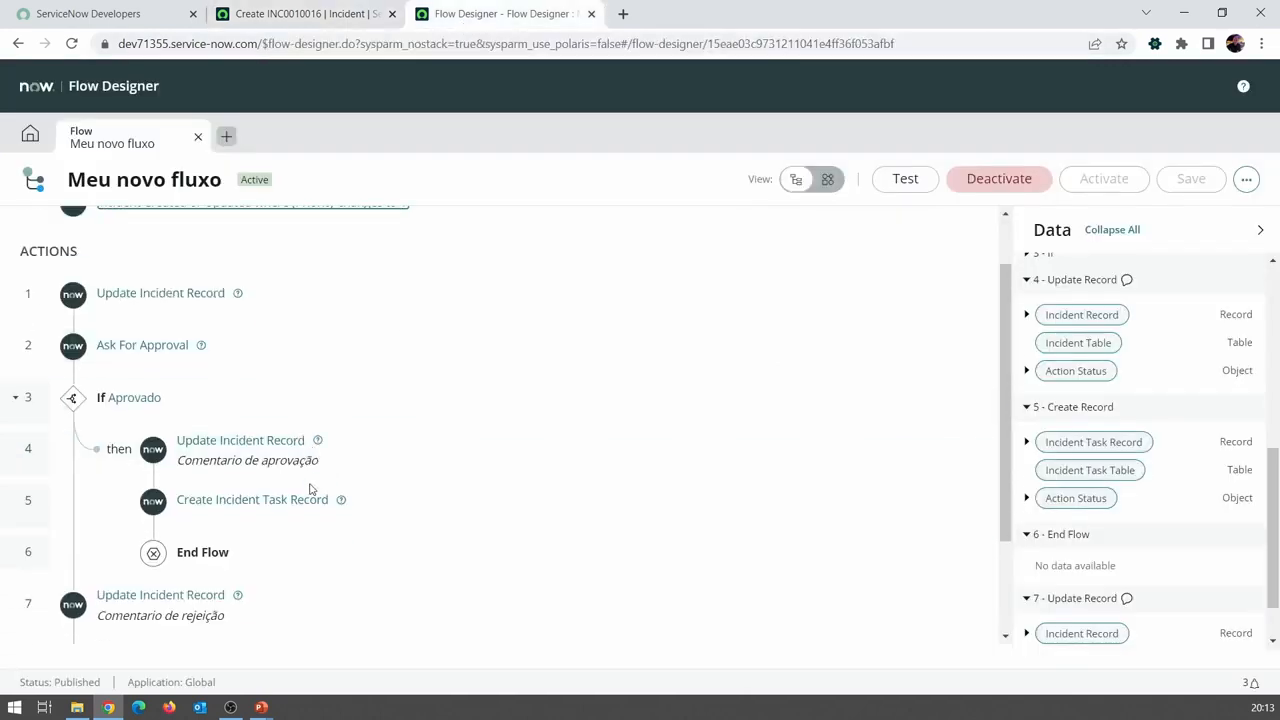
pyautogui.scroll(1, 314, 491)
pyautogui.scroll(1, 320, 426)
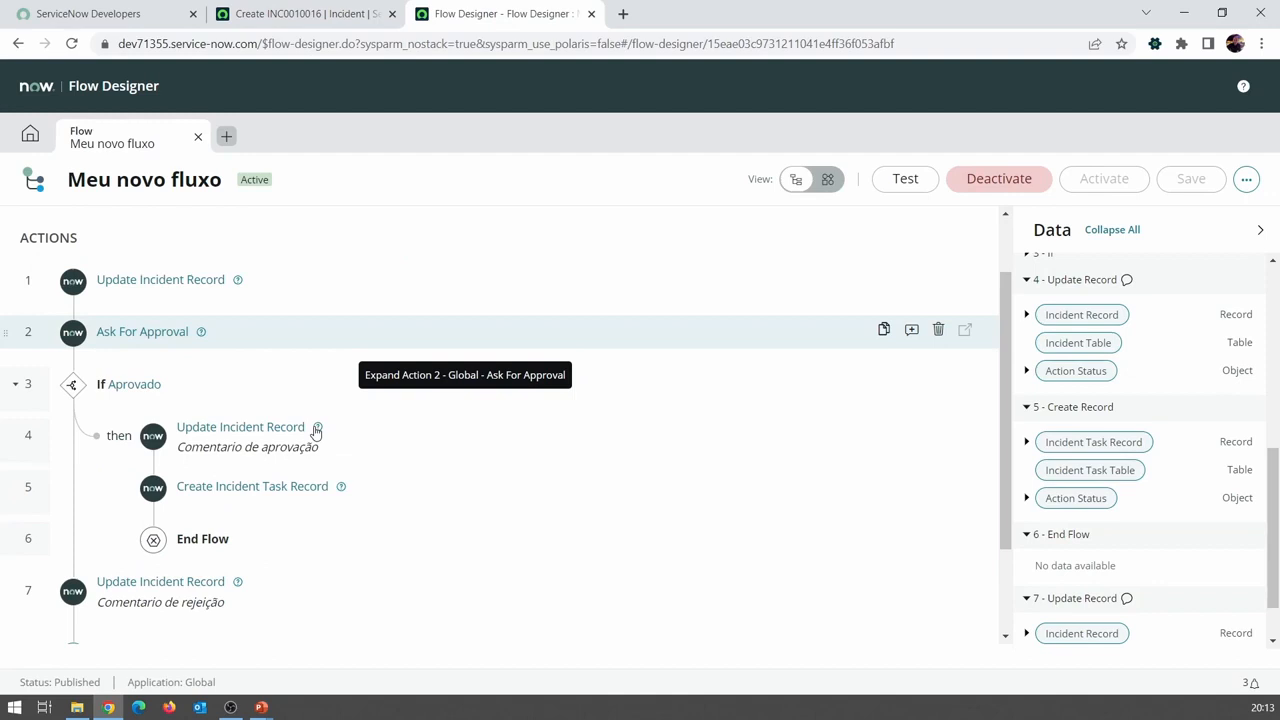
pyautogui.click(300, 14)
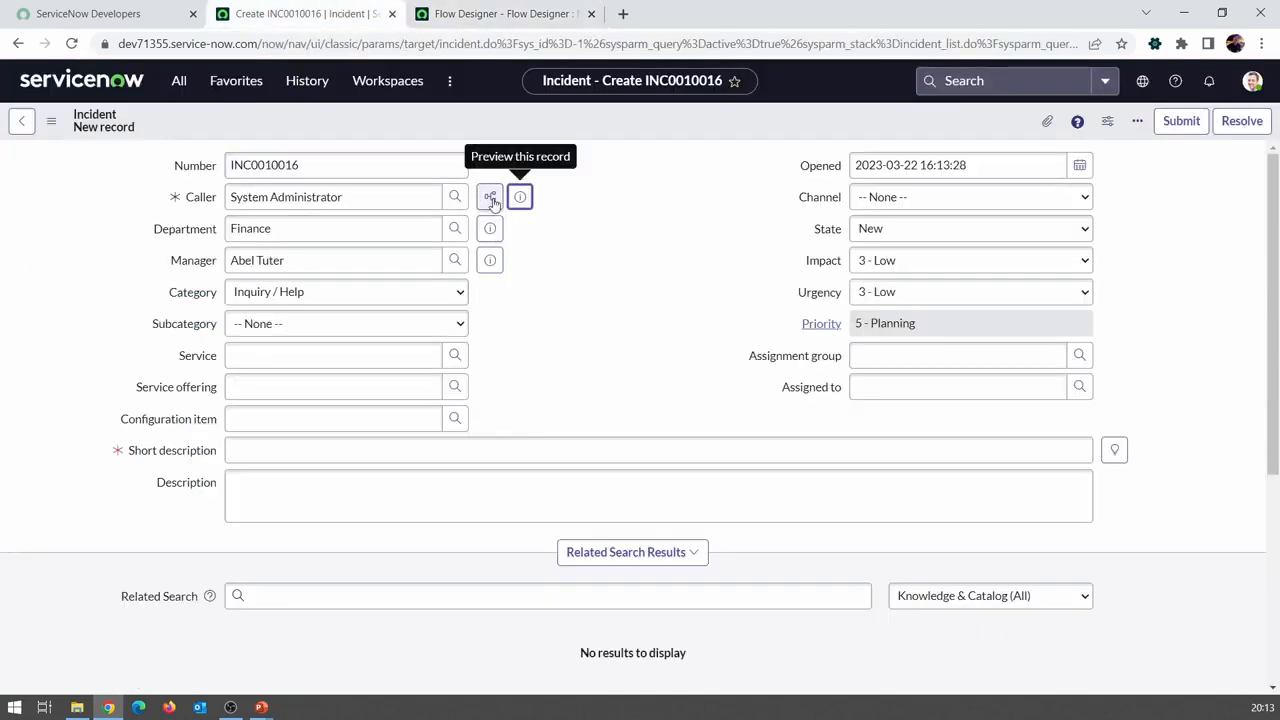
# Step: Enter "Incidente de Telefonia" as the incident's Short description and "PABX Deixou de funcionar" as its Description
pyautogui.click(318, 452)
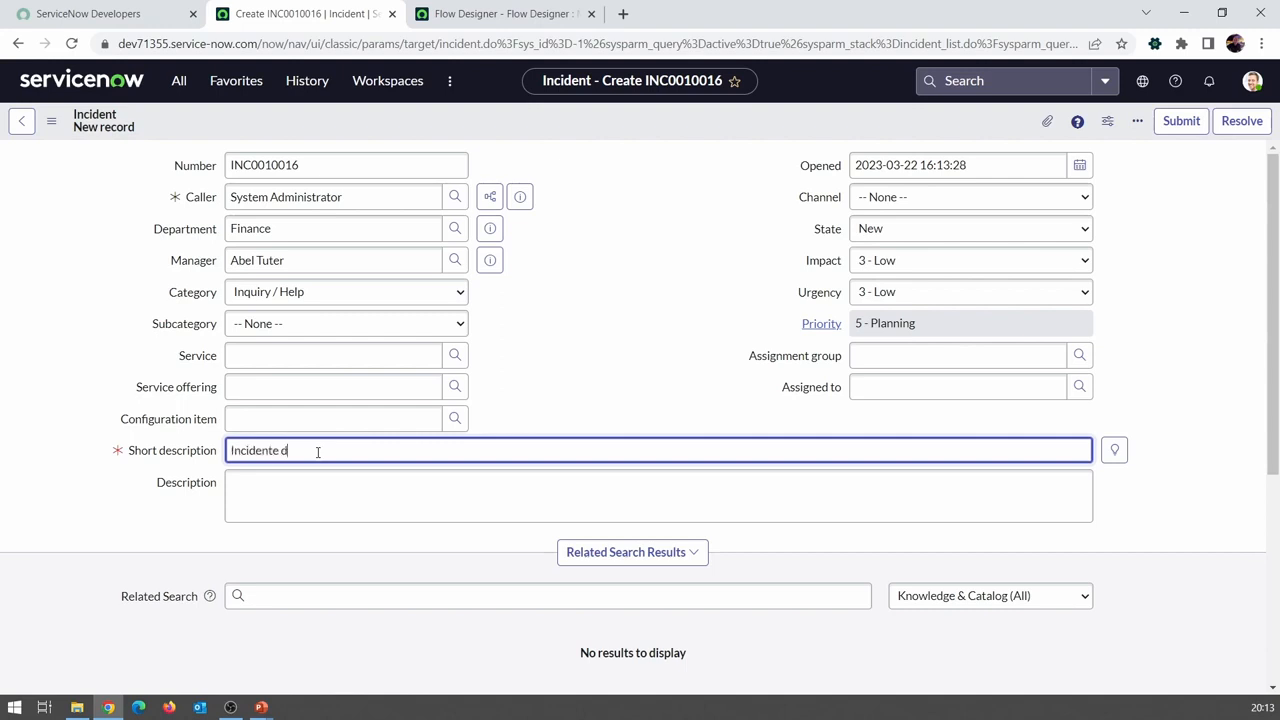
pyautogui.press('Tab')
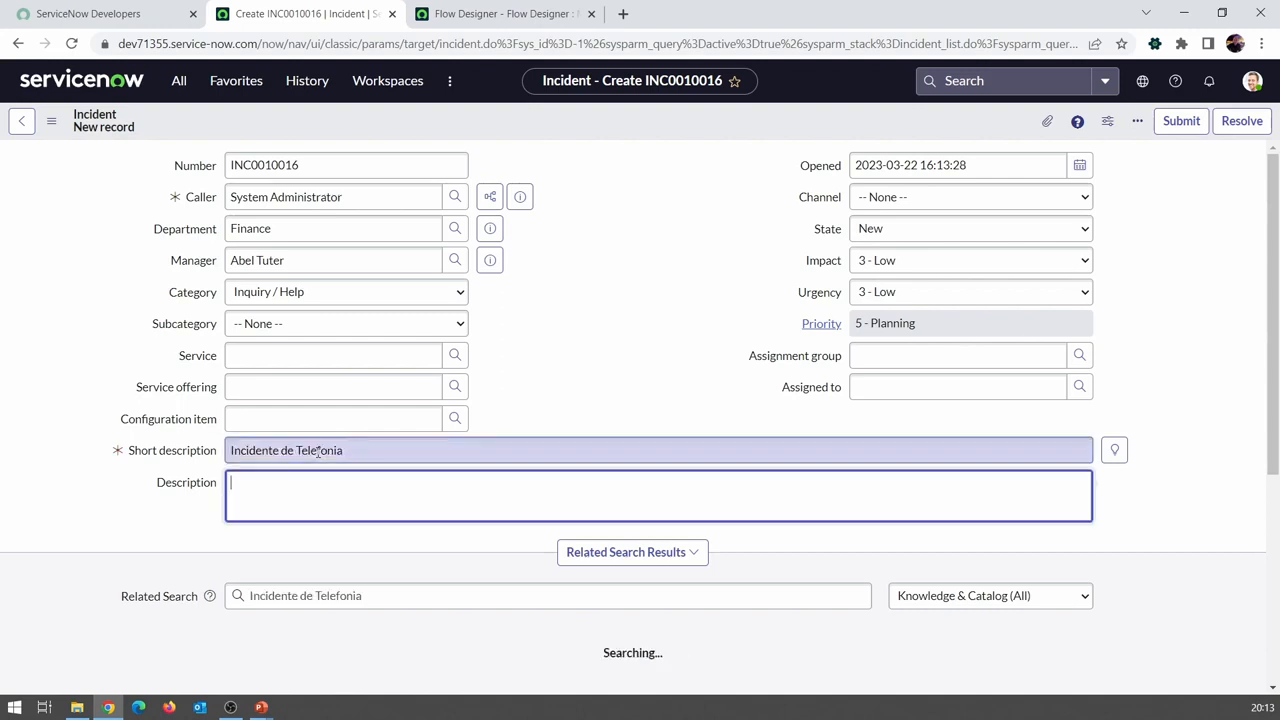
pyautogui.write('PABX Deixou de funcionar')
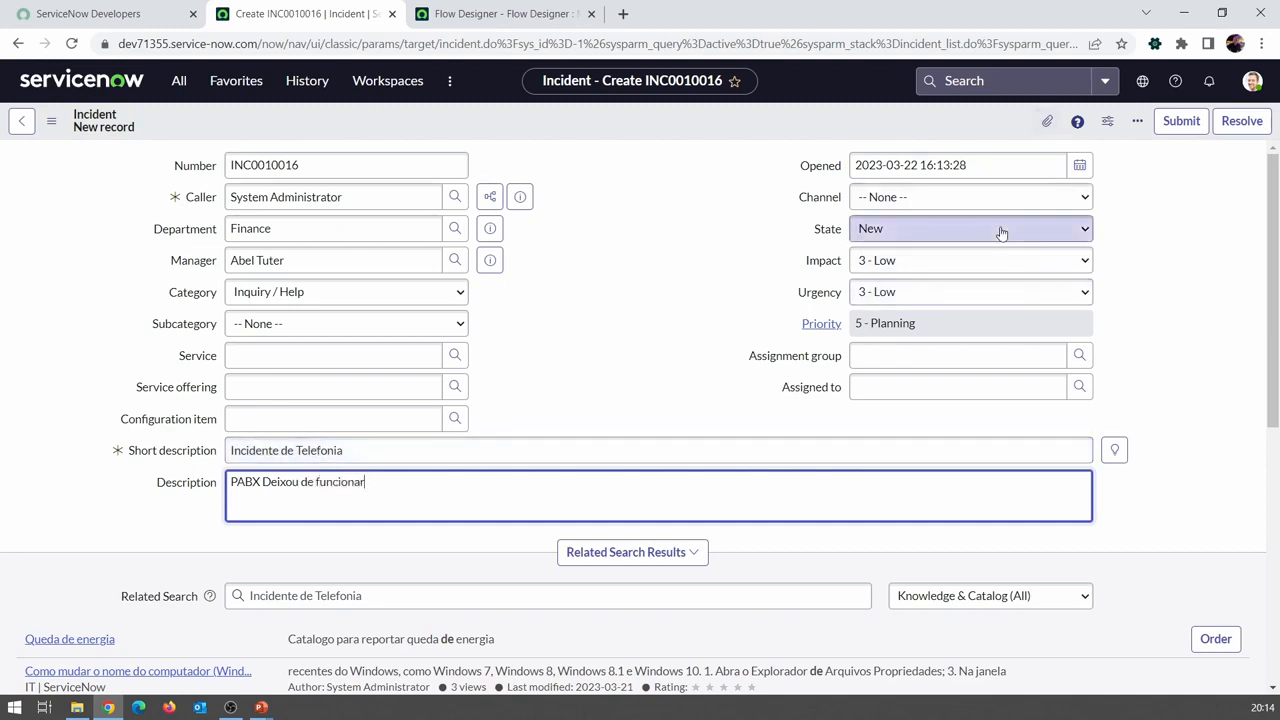
# Step: Set the incident's Impact and Urgency to 1 - High and save the record, keeping its form open
pyautogui.click(980, 278)
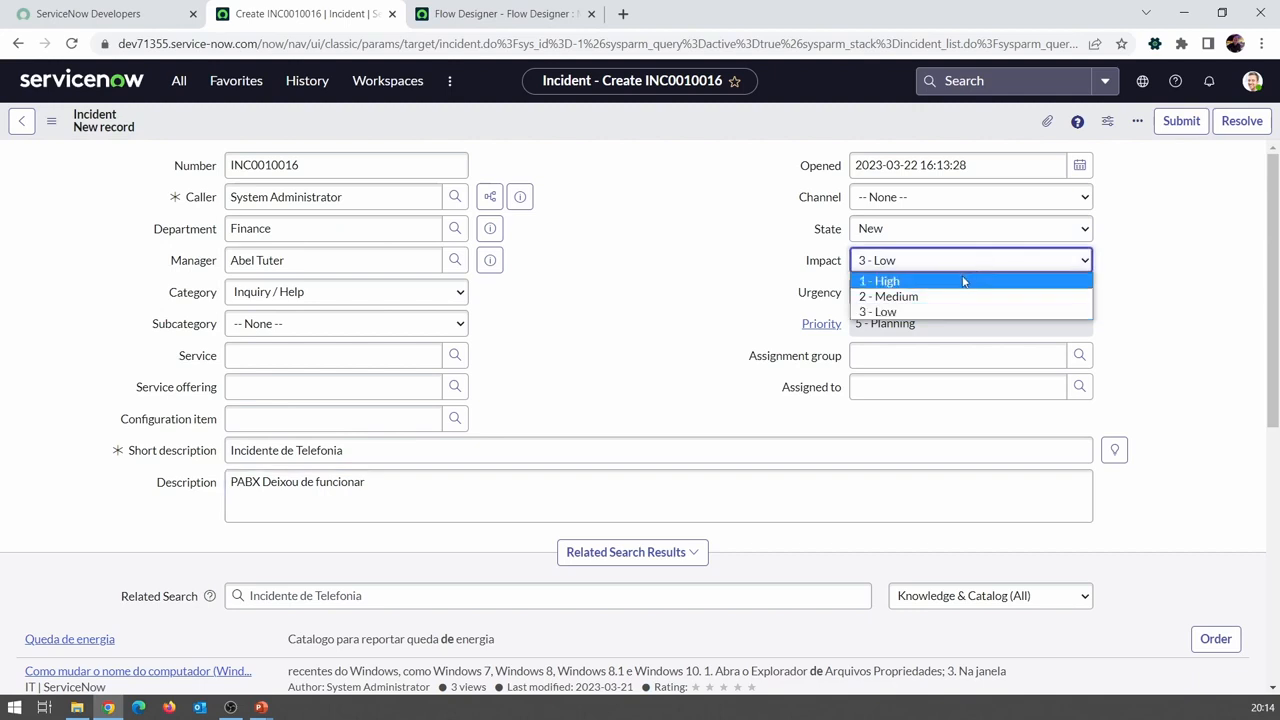
pyautogui.click(964, 280)
pyautogui.click(952, 291)
pyautogui.click(876, 310)
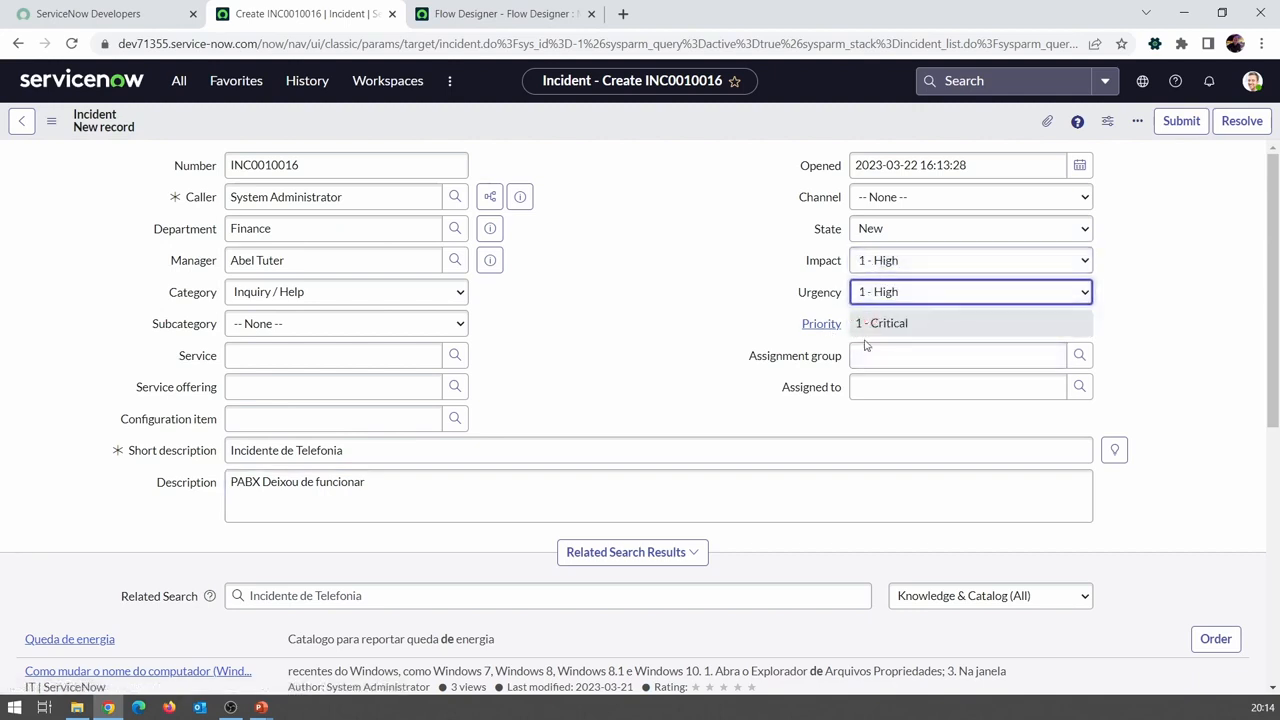
pyautogui.rightClick(583, 125)
pyautogui.click(611, 131)
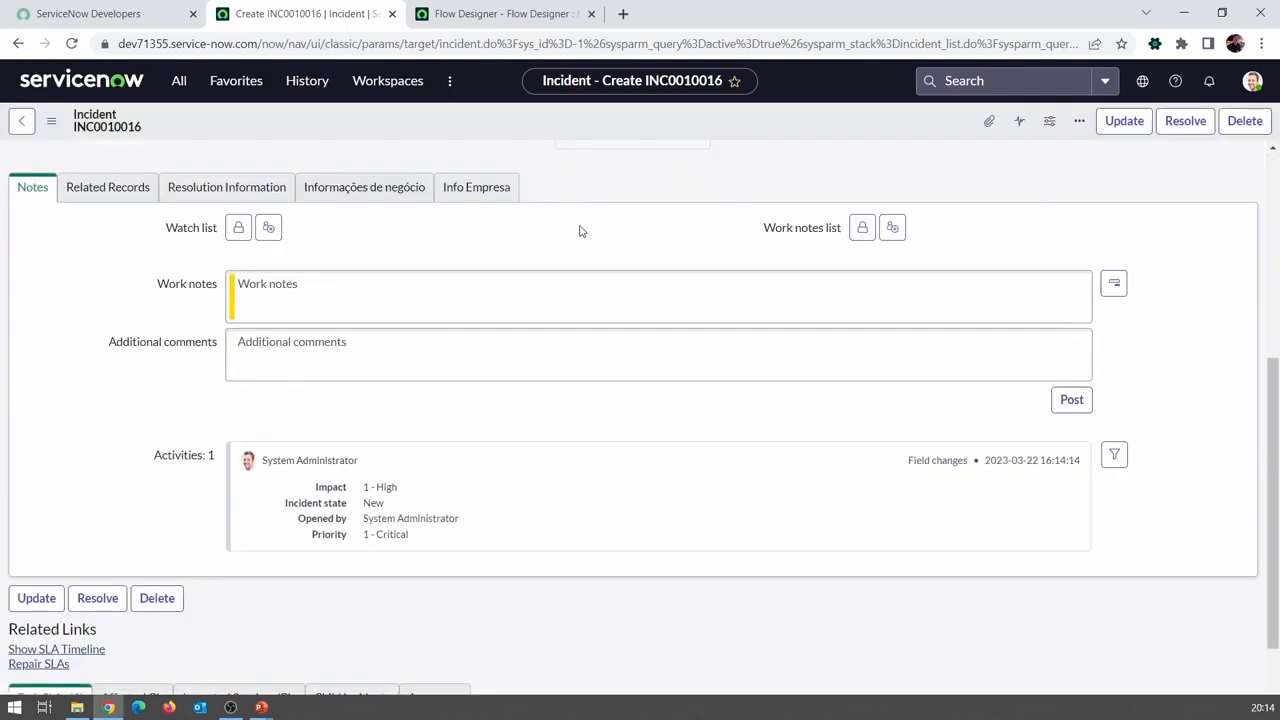
# Step: Reload the incident and examine its activity log for the work note posted by the flow
pyautogui.scroll(-10, 577, 227)
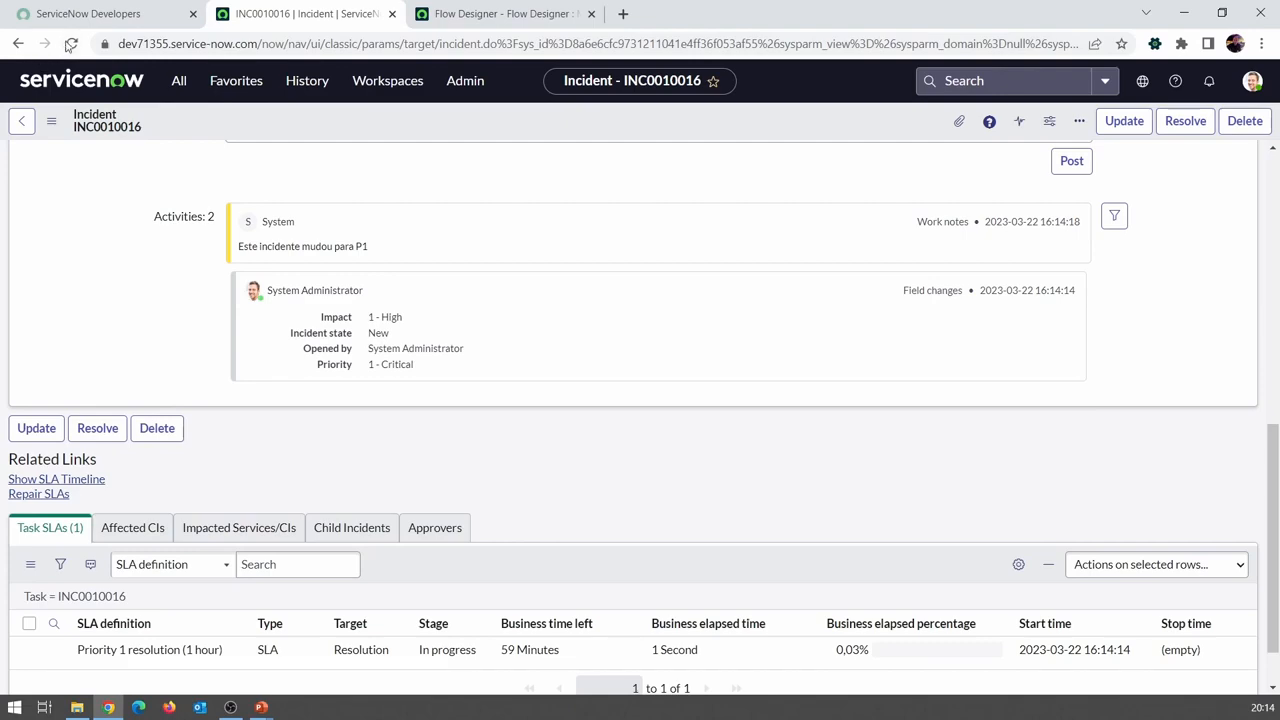
pyautogui.click(71, 44)
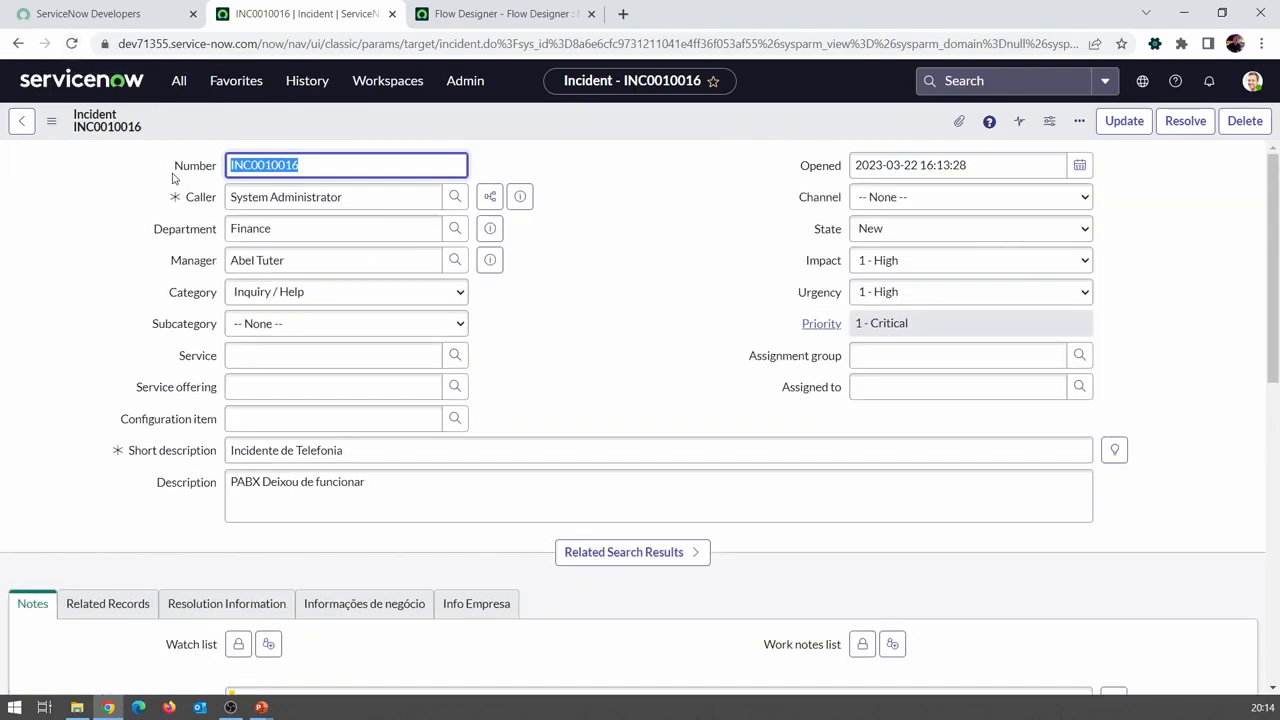
pyautogui.scroll(-5, 258, 401)
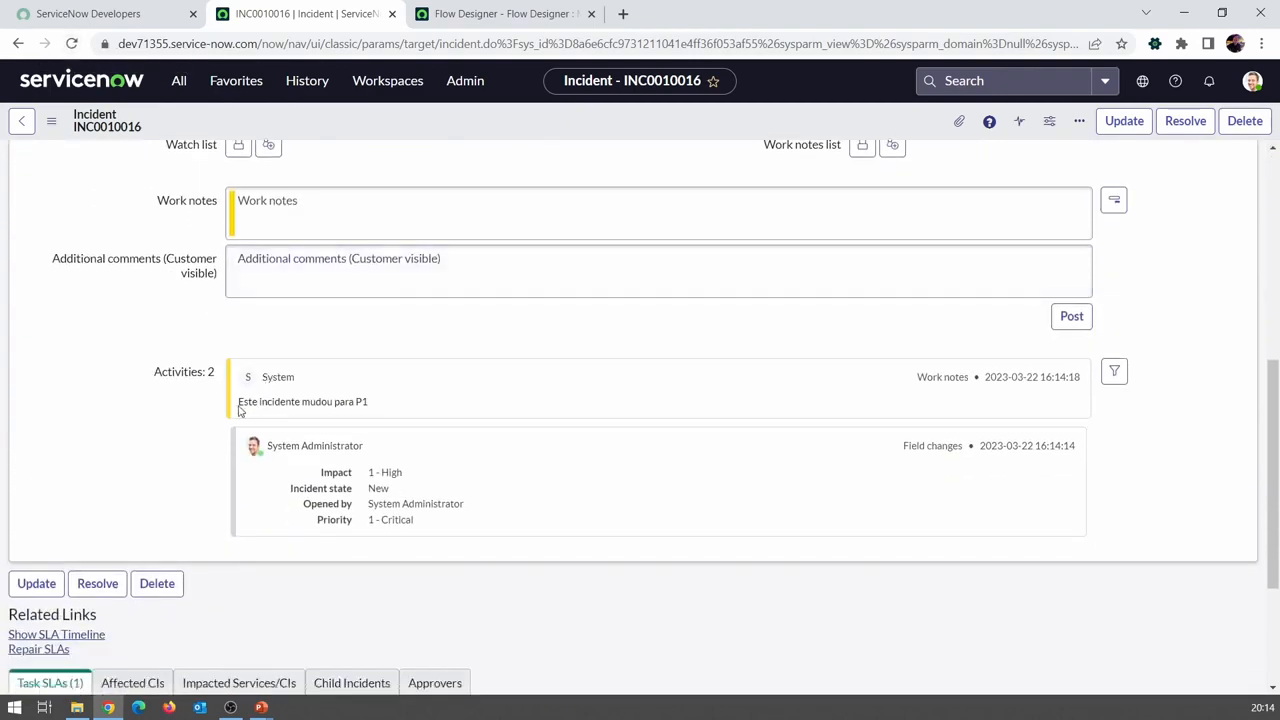
pyautogui.moveTo(240, 402); pyautogui.dragTo(370, 415)
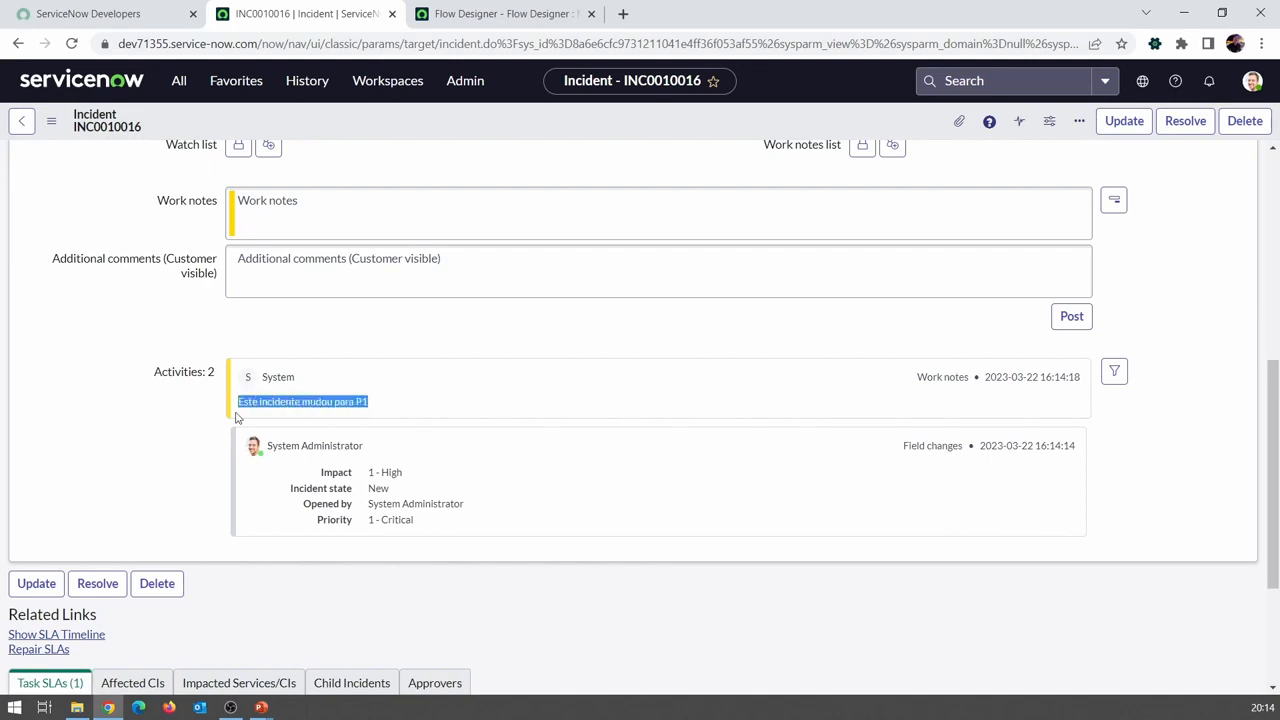
pyautogui.click(160, 444)
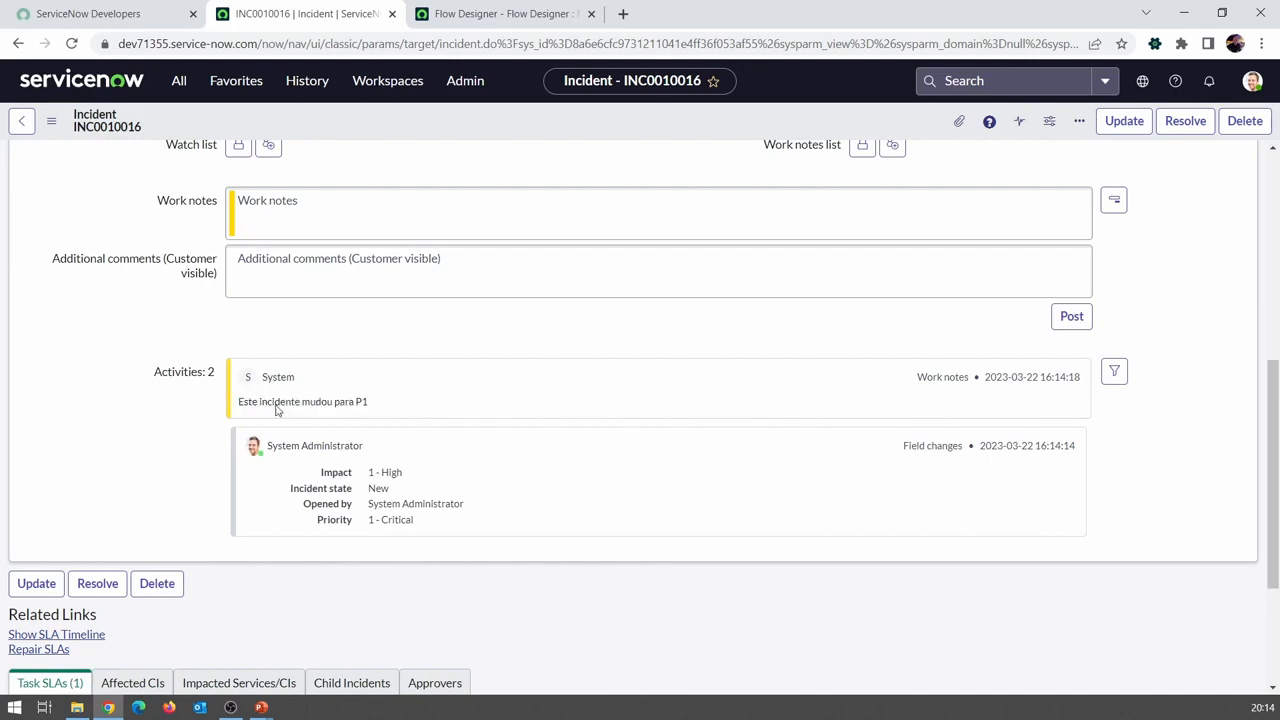
pyautogui.scroll(-1, 277, 404)
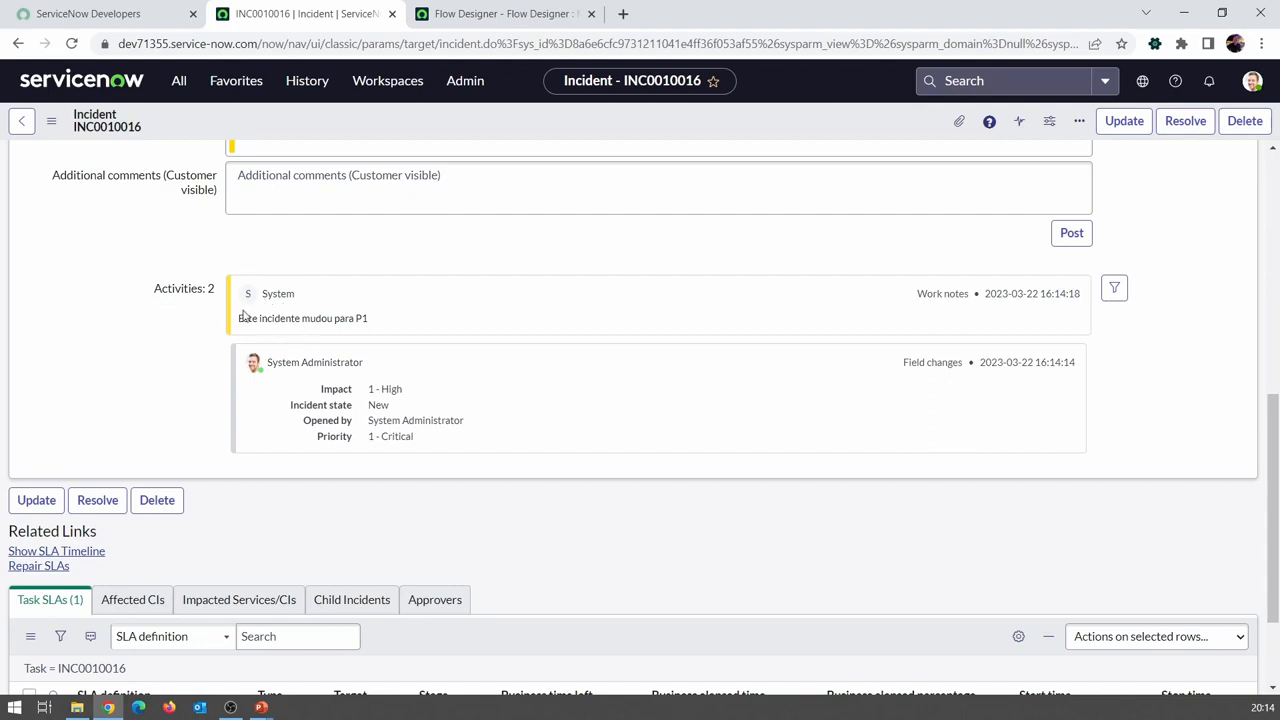
pyautogui.moveTo(259, 318); pyautogui.dragTo(343, 322)
# Step: Find the latest run of "Meu novo fluxo" among Flow Designer's executions and open its execution details
pyautogui.click(467, 18)
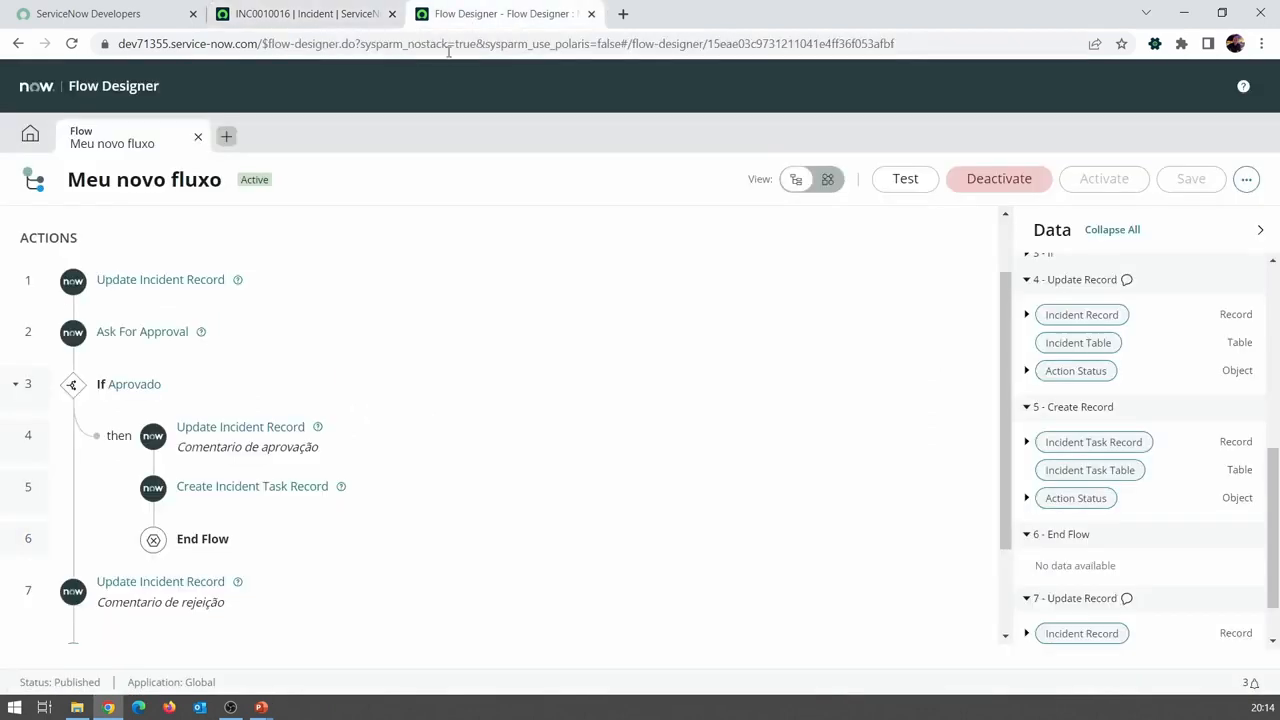
pyautogui.click(32, 133)
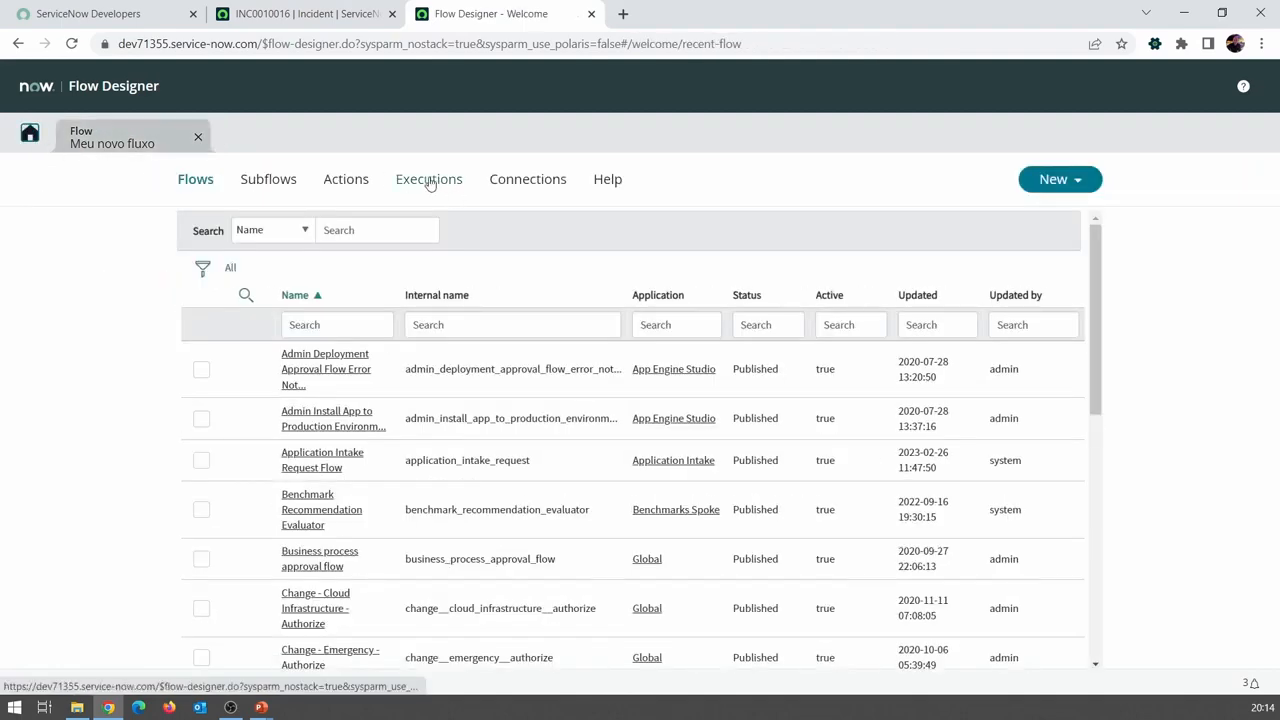
pyautogui.click(428, 185)
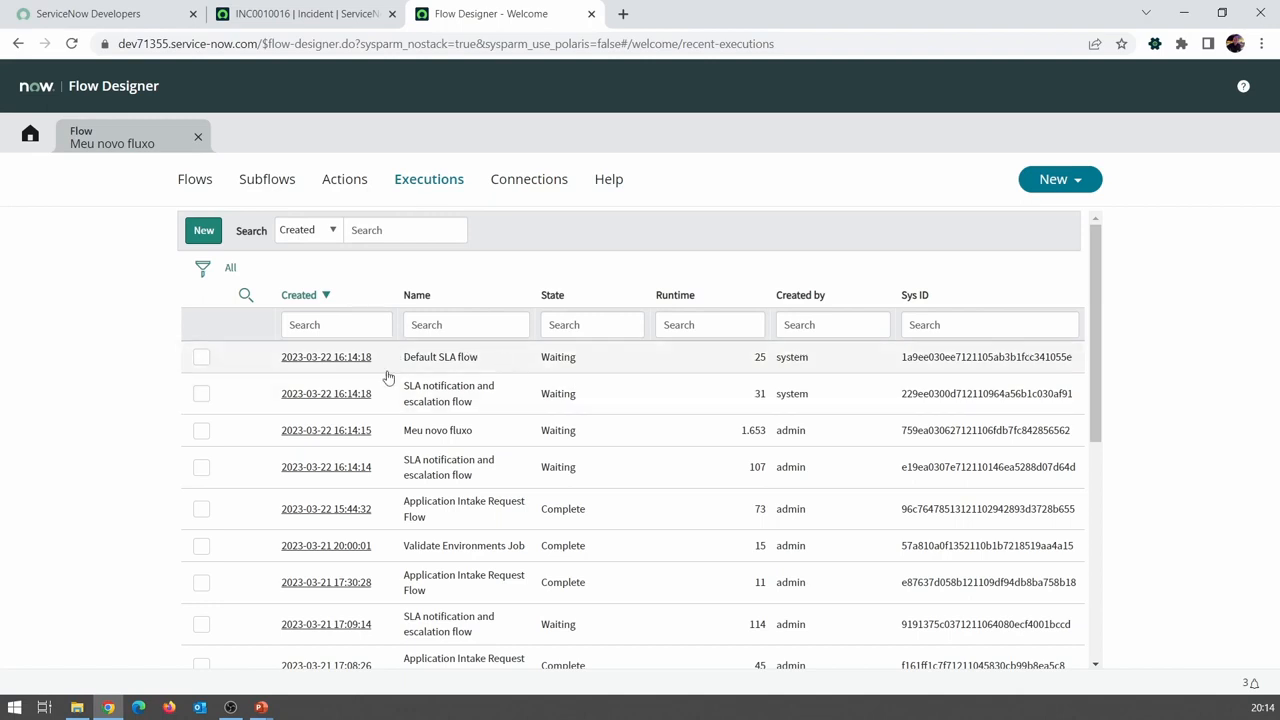
pyautogui.moveTo(404, 430); pyautogui.dragTo(475, 428)
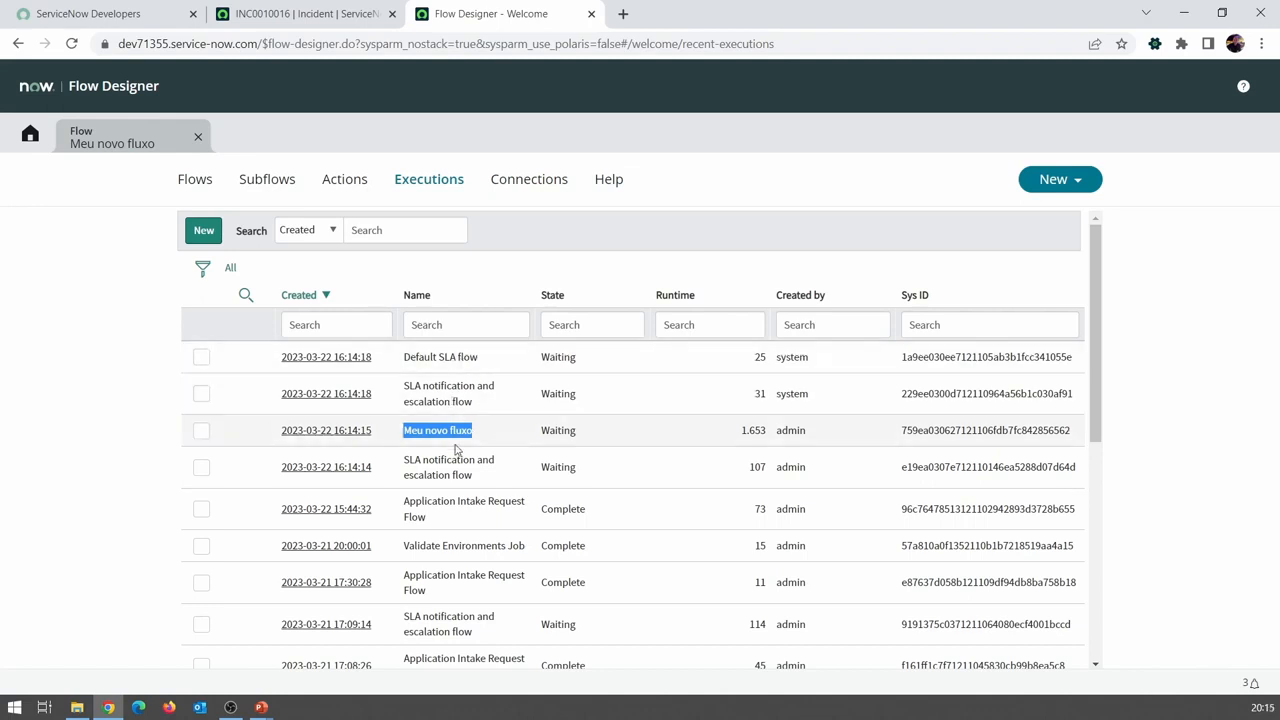
pyautogui.click(444, 433)
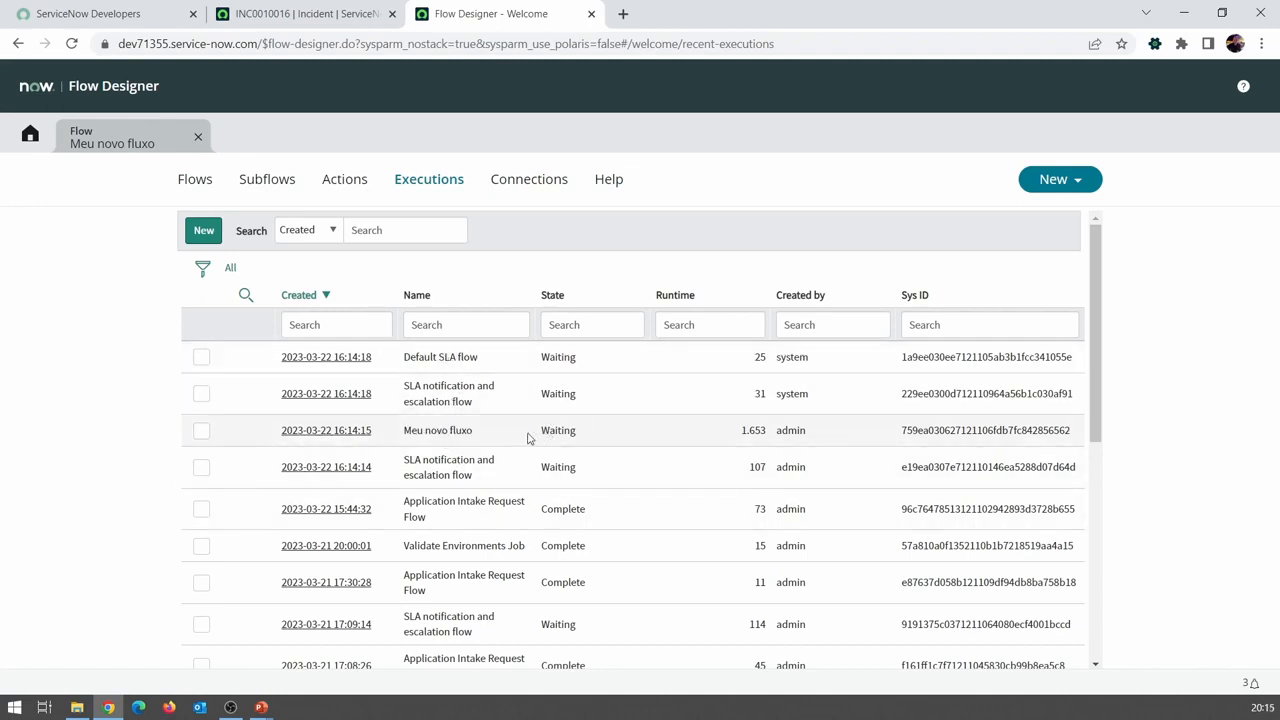
pyautogui.click(330, 430)
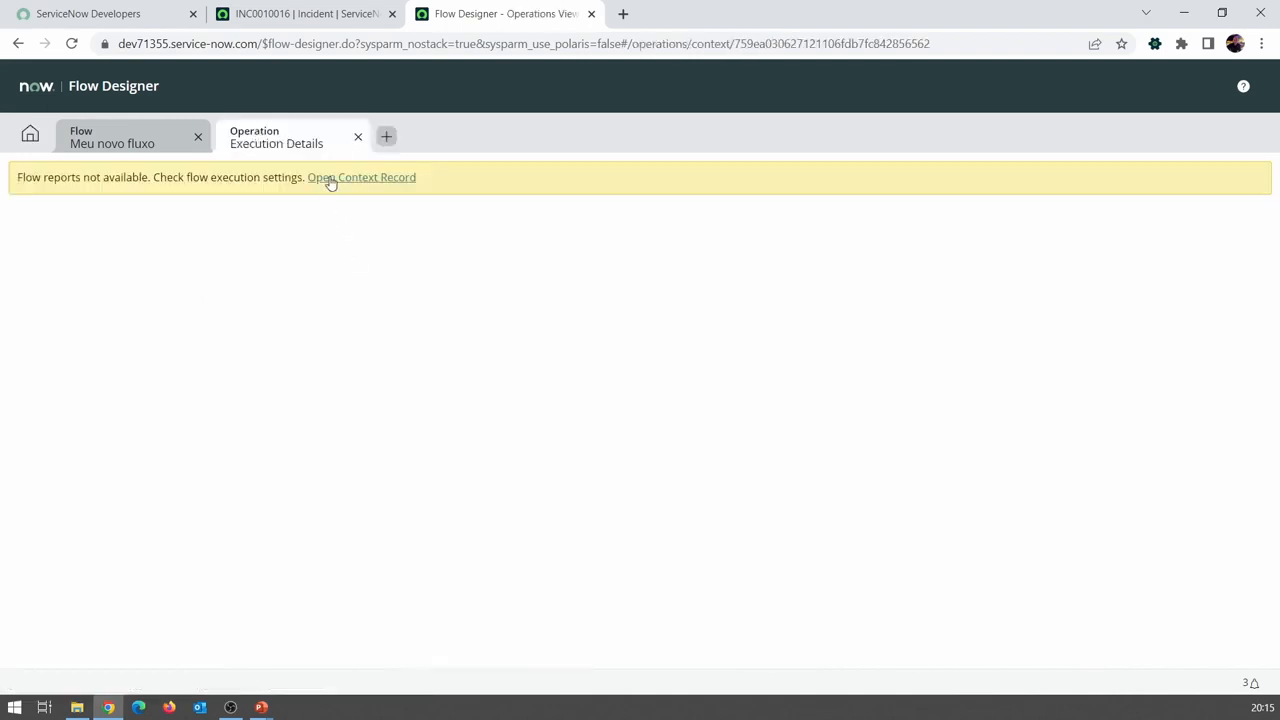
# Step: Open the execution's context record to check its state and reporting setting, close it, and return to the Execution Details
pyautogui.click(346, 178)
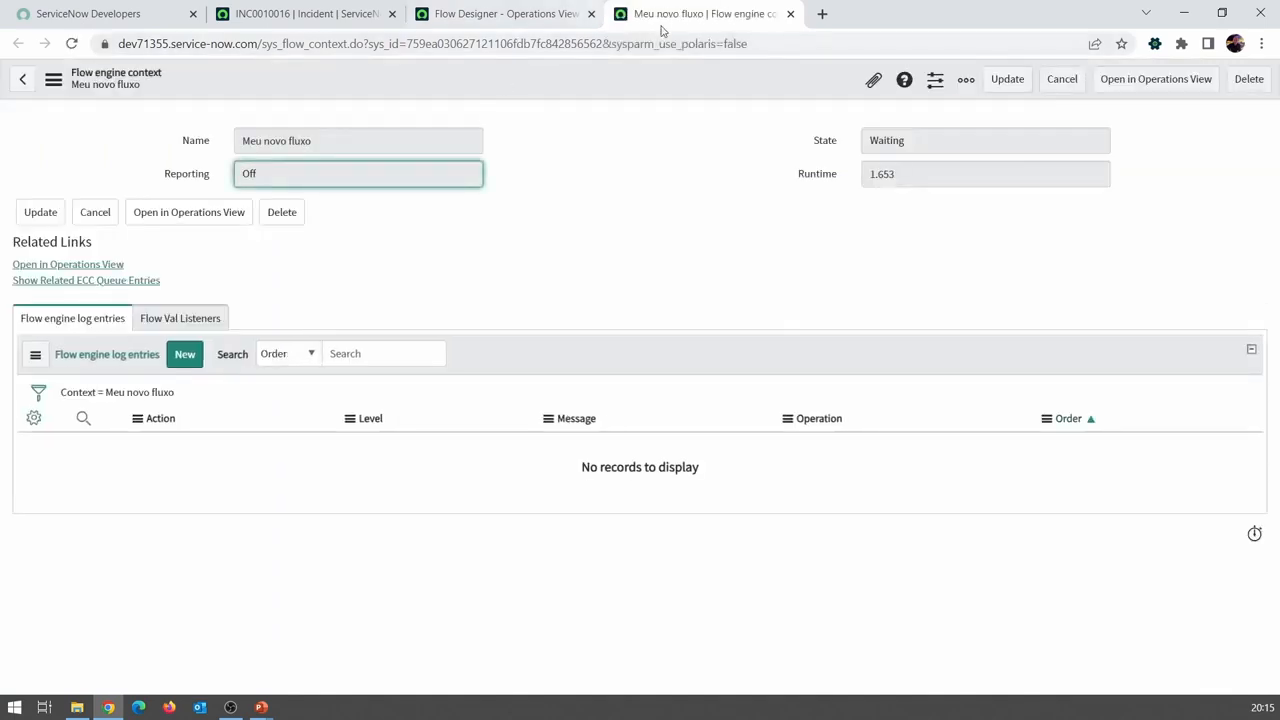
pyautogui.click(790, 14)
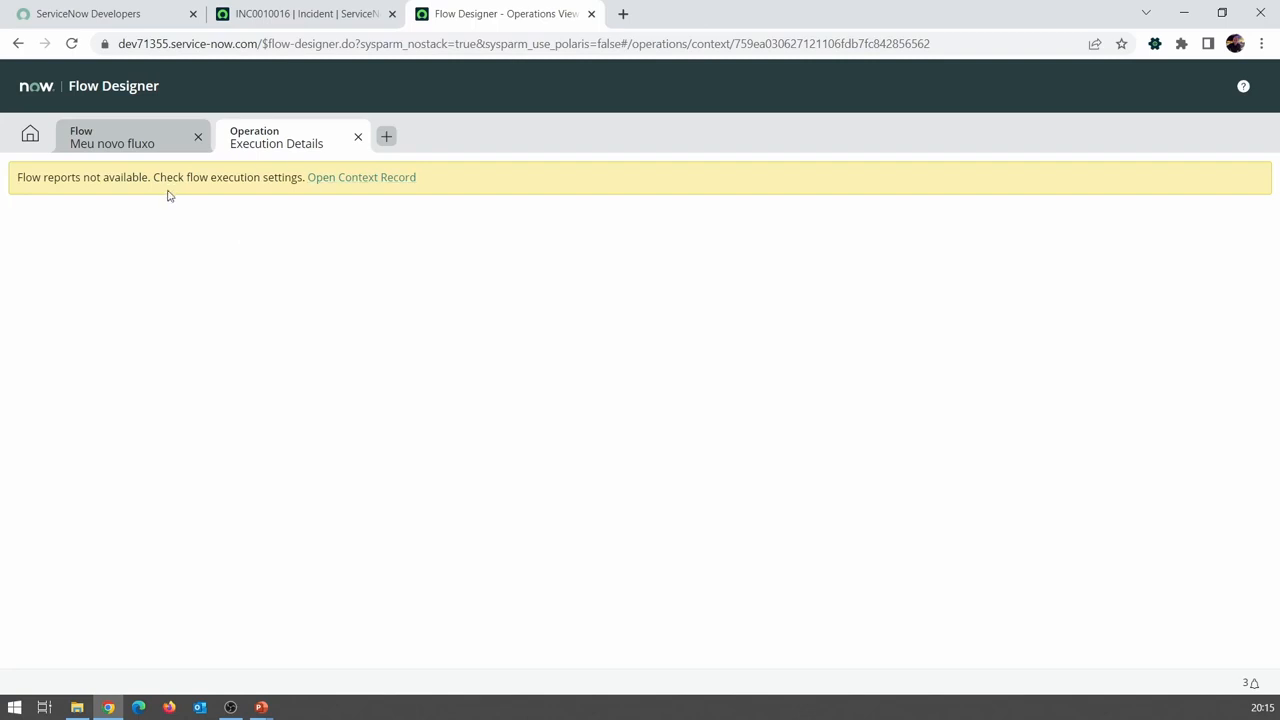
pyautogui.click(130, 143)
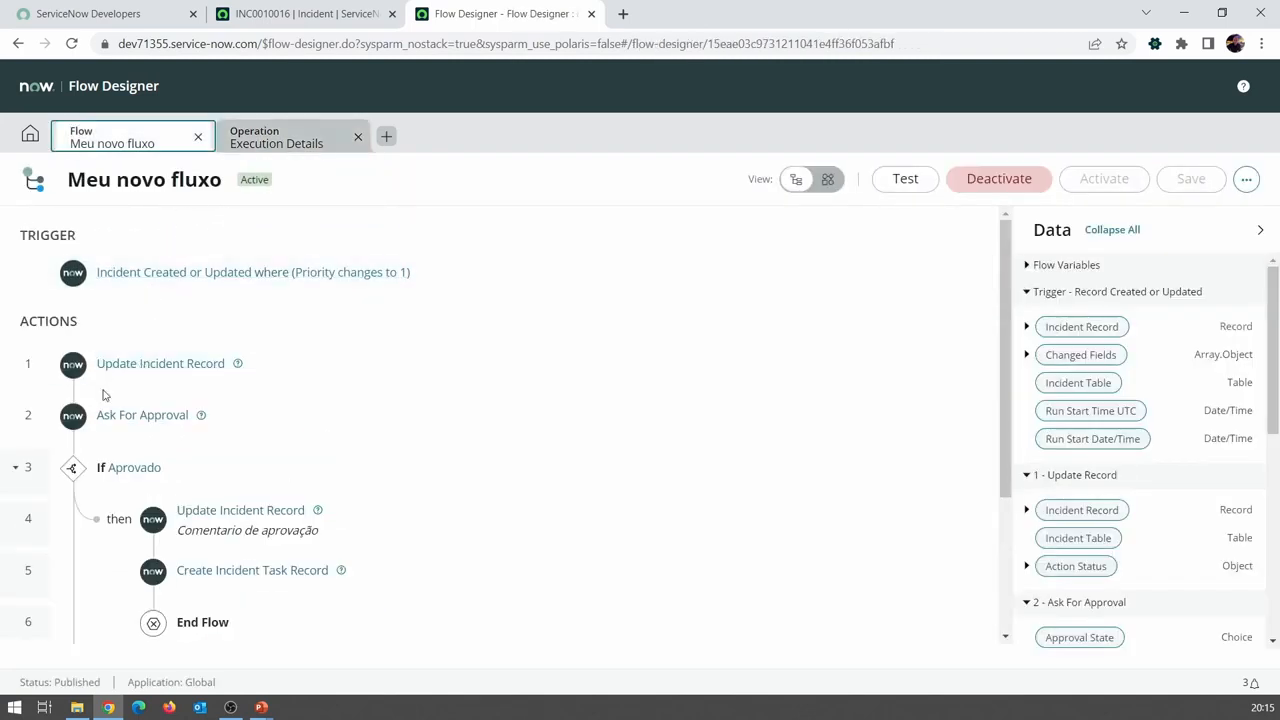
pyautogui.click(286, 141)
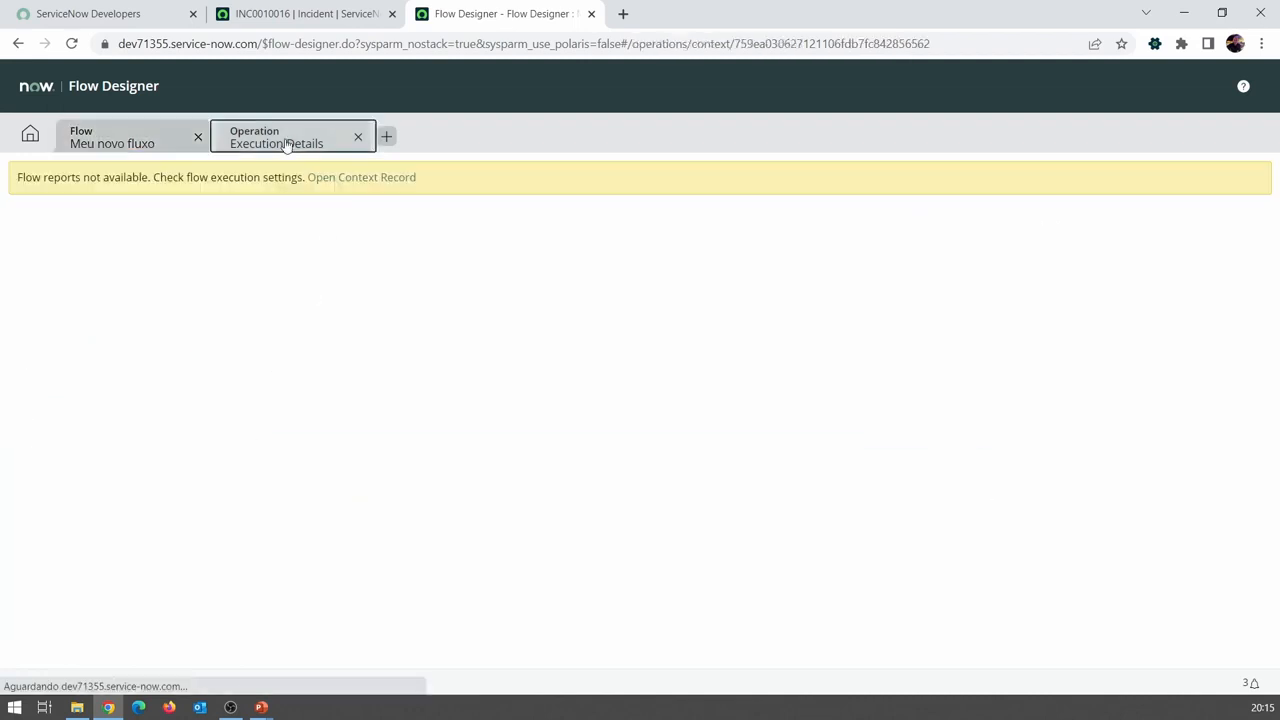
# Step: Read the notice about flow reports, close the Execution Details and return to the list of executions
pyautogui.moveTo(16, 178); pyautogui.dragTo(200, 212)
pyautogui.moveTo(221, 230); pyautogui.dragTo(227, 236)
pyautogui.moveTo(153, 190); pyautogui.dragTo(277, 217)
pyautogui.click(292, 234)
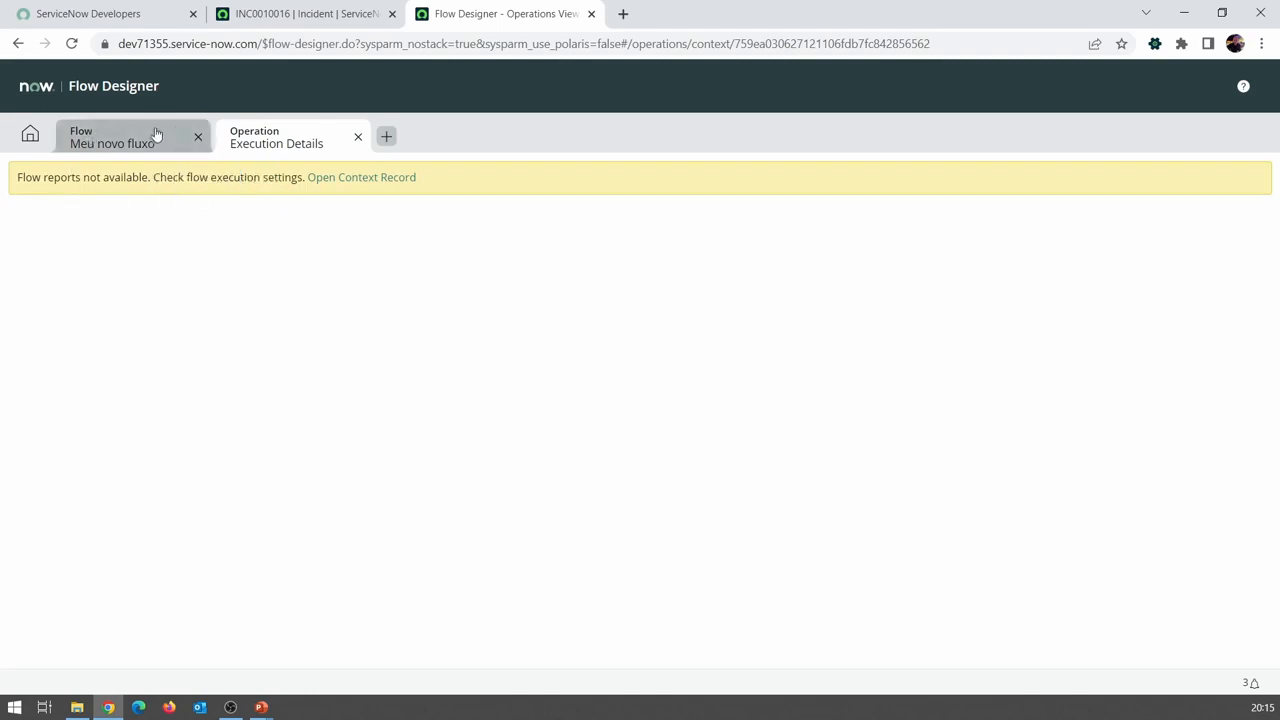
pyautogui.click(358, 138)
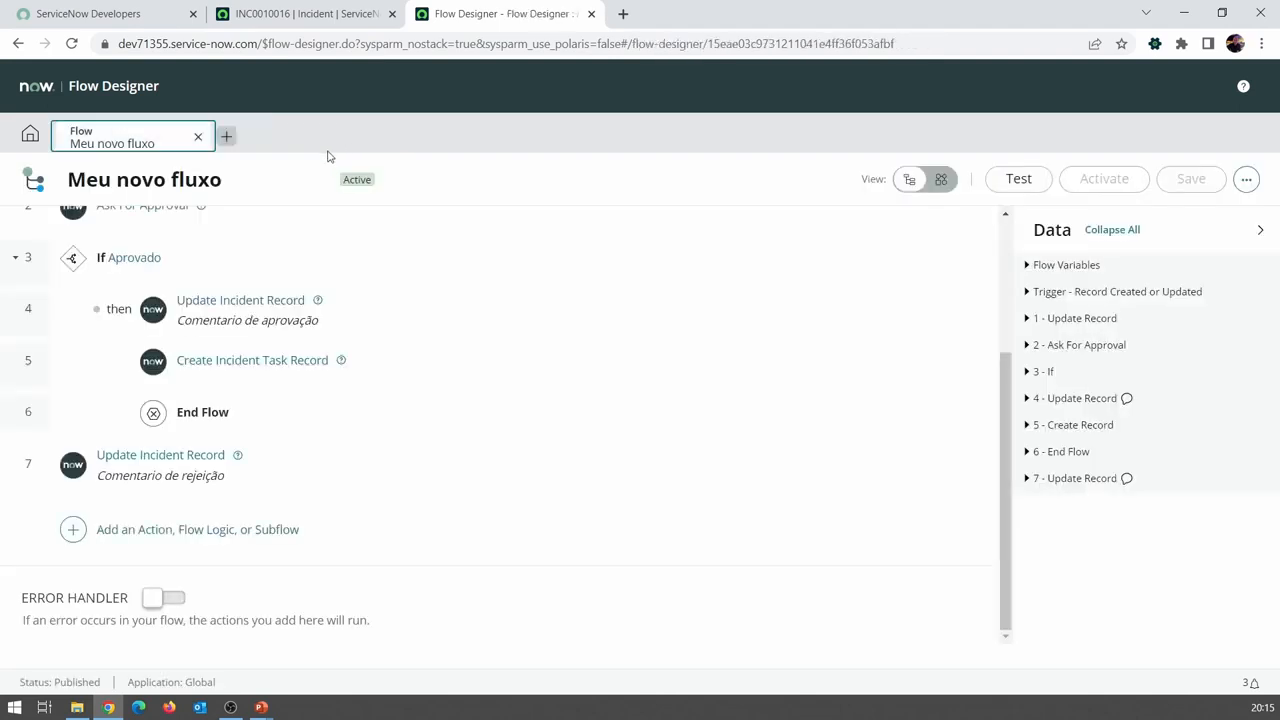
pyautogui.click(30, 133)
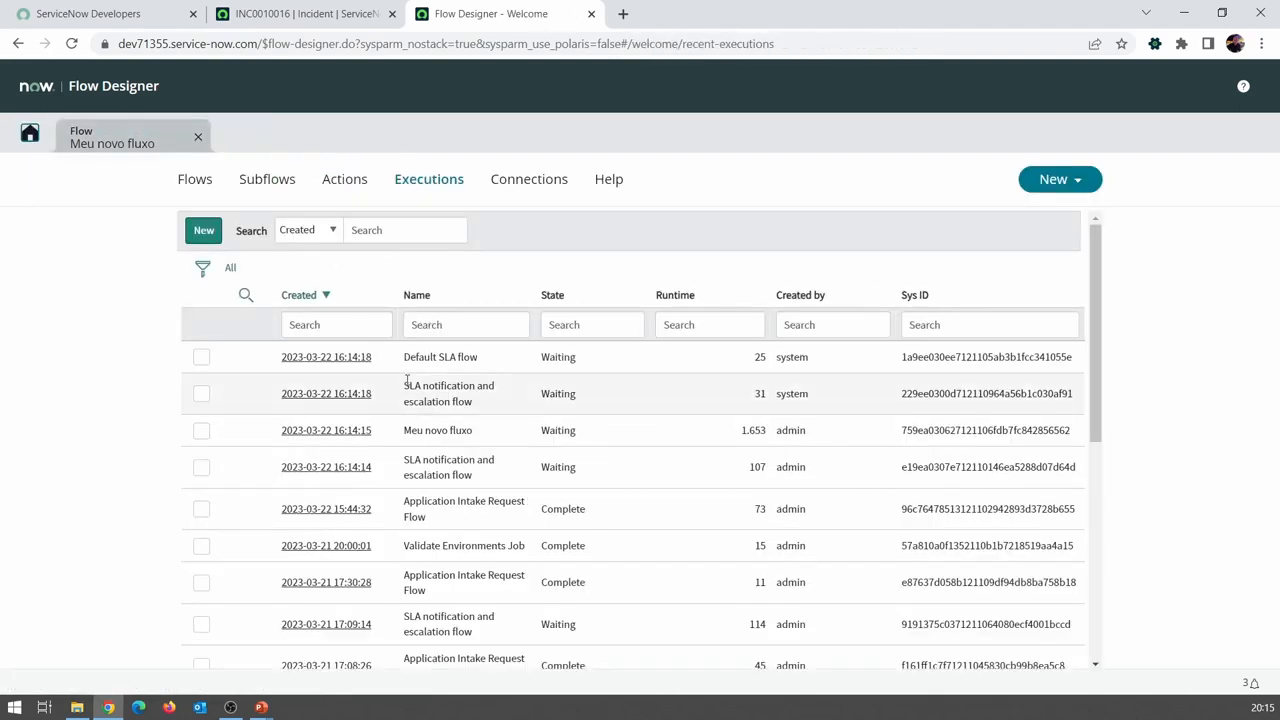
# Step: Compare the flow's first Update Incident Record action with the incident, reloading the record to check its work note and Assignment group
pyautogui.click(318, 18)
pyautogui.moveTo(372, 322); pyautogui.dragTo(251, 325)
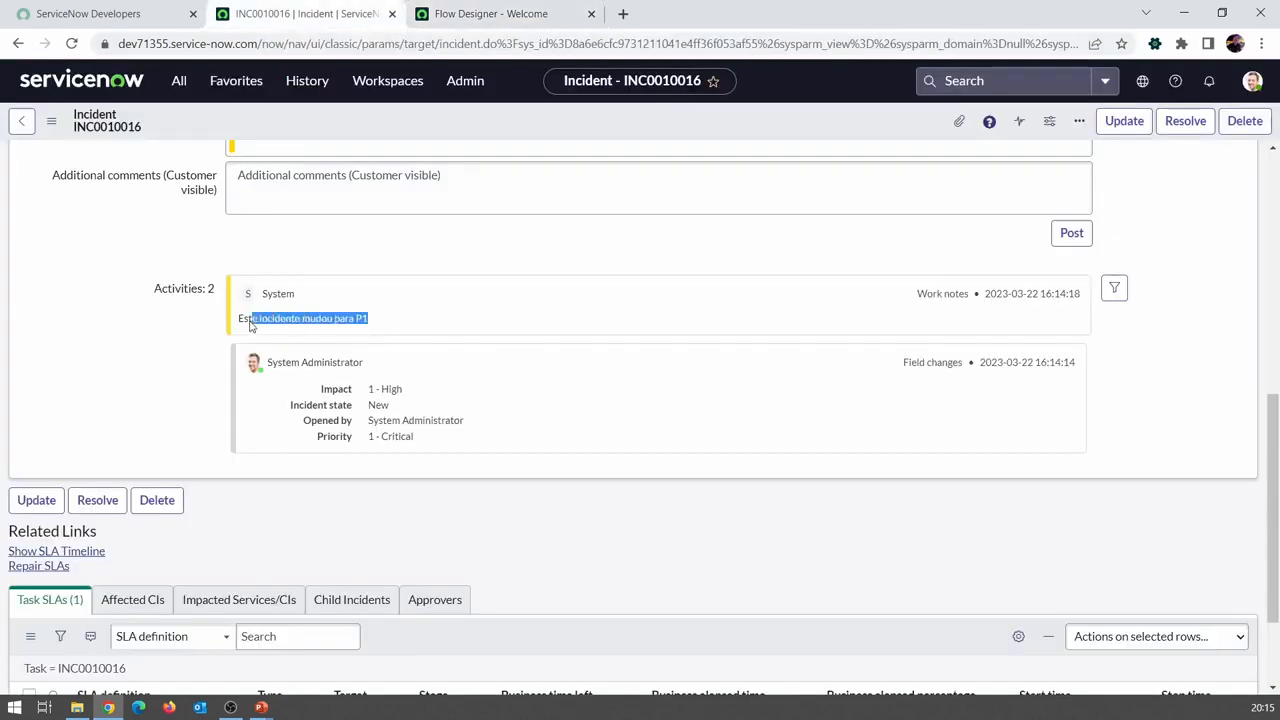
pyautogui.click(480, 18)
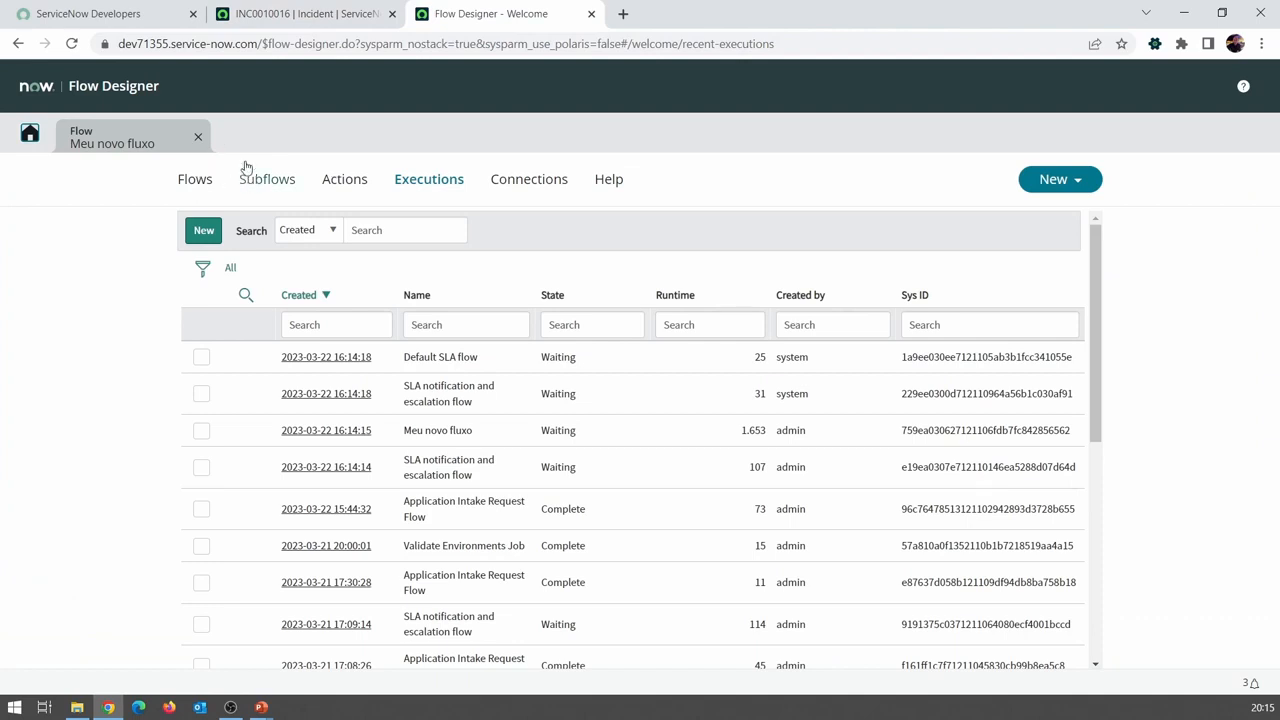
pyautogui.click(155, 135)
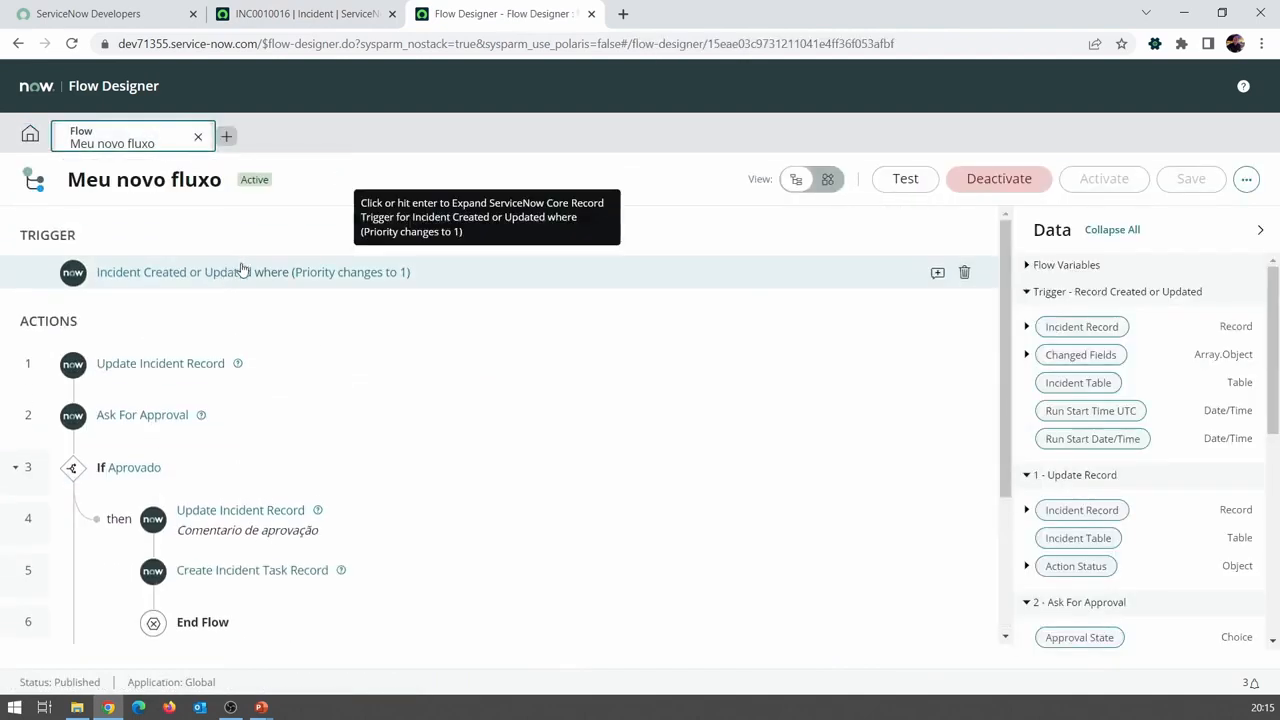
pyautogui.click(287, 371)
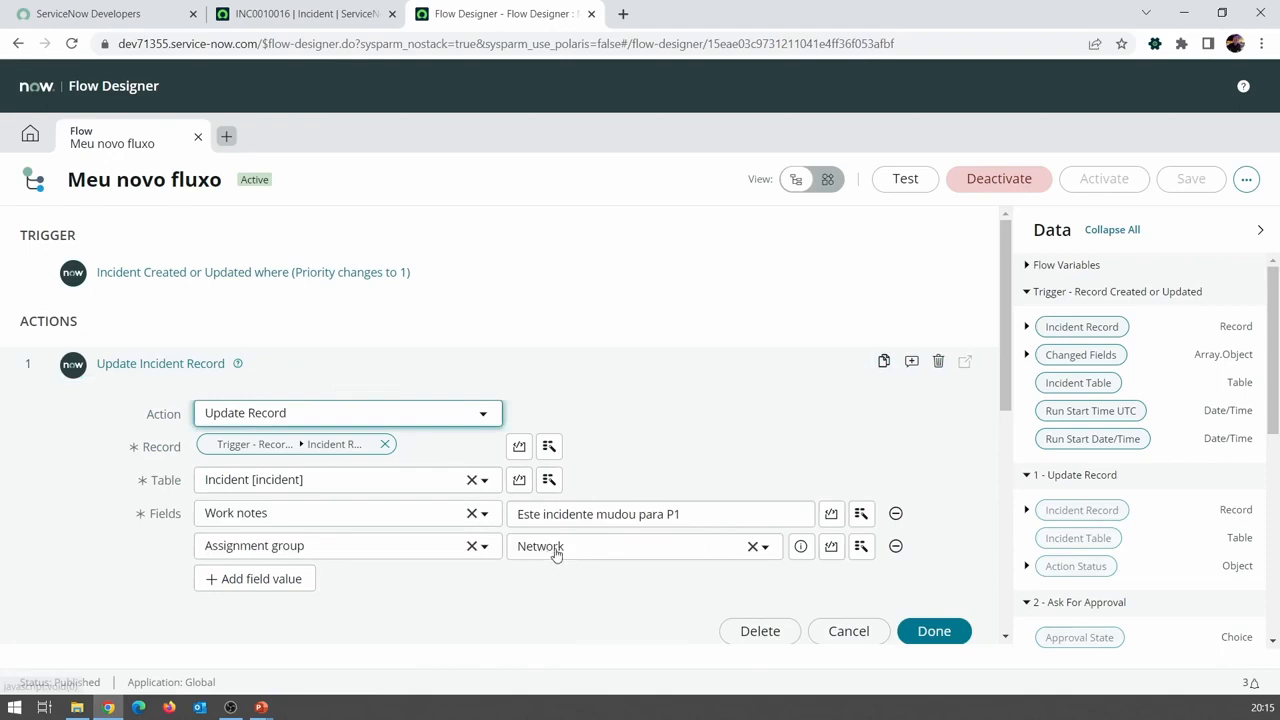
pyautogui.click(300, 13)
pyautogui.scroll(10, 480, 230)
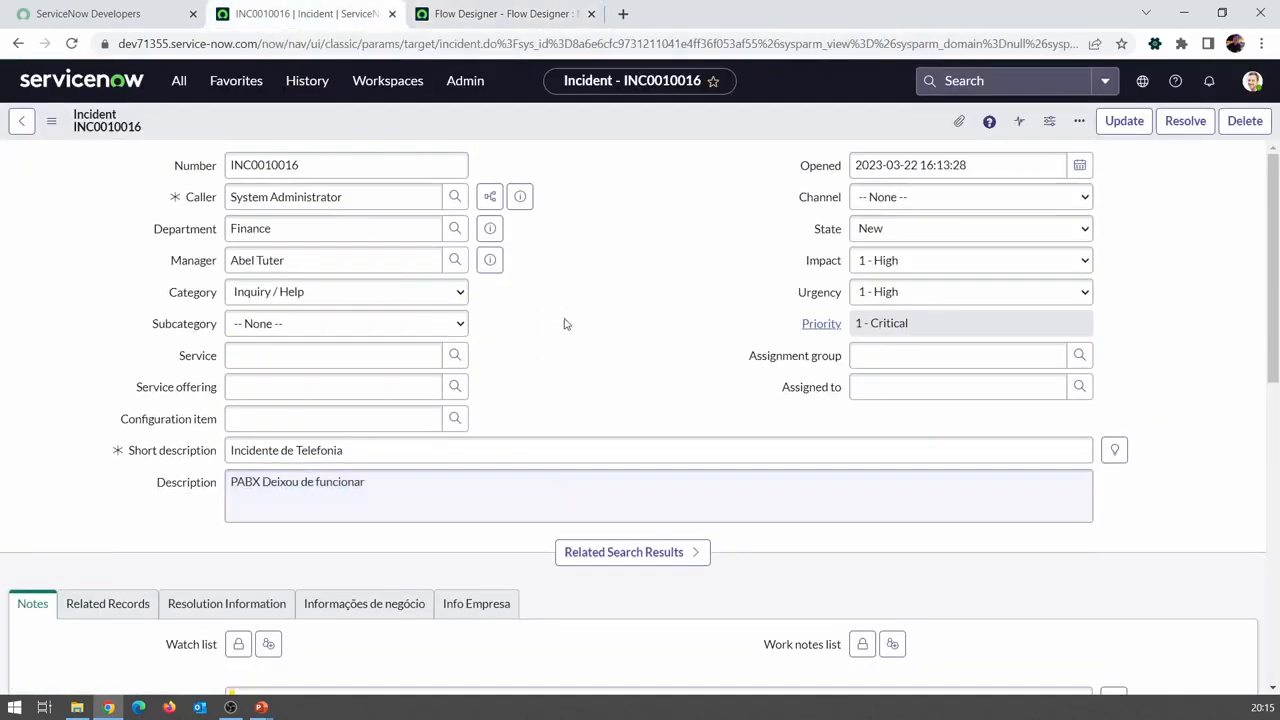
pyautogui.click(71, 45)
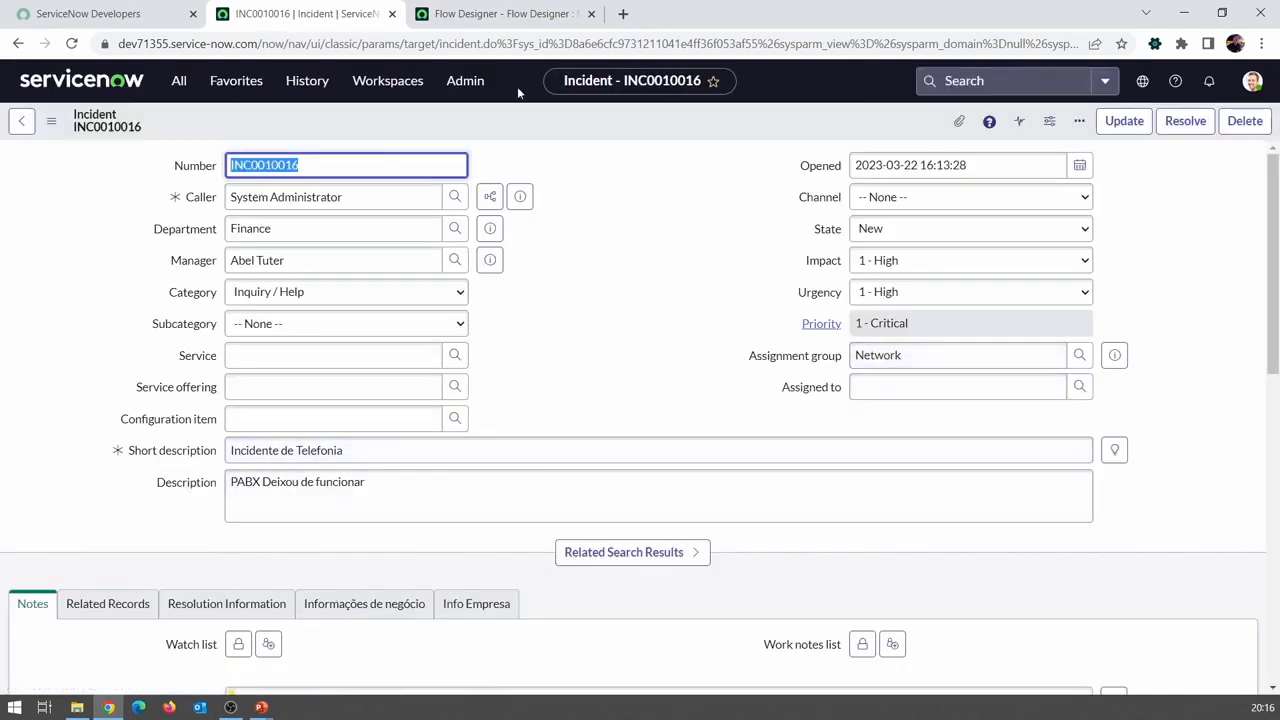
# Step: Review the rules of the flow's Ask For Approval action and check the matching approval request among the incident's Approvers
pyautogui.click(500, 14)
pyautogui.click(309, 357)
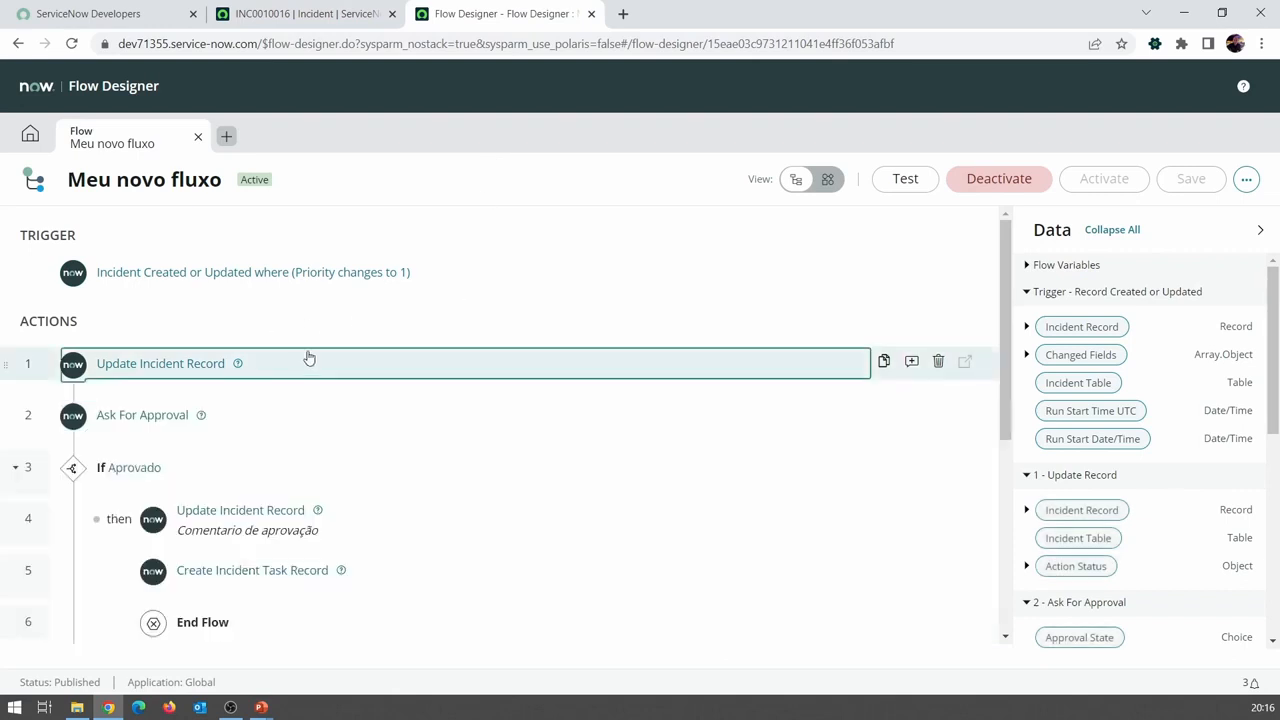
pyautogui.click(243, 423)
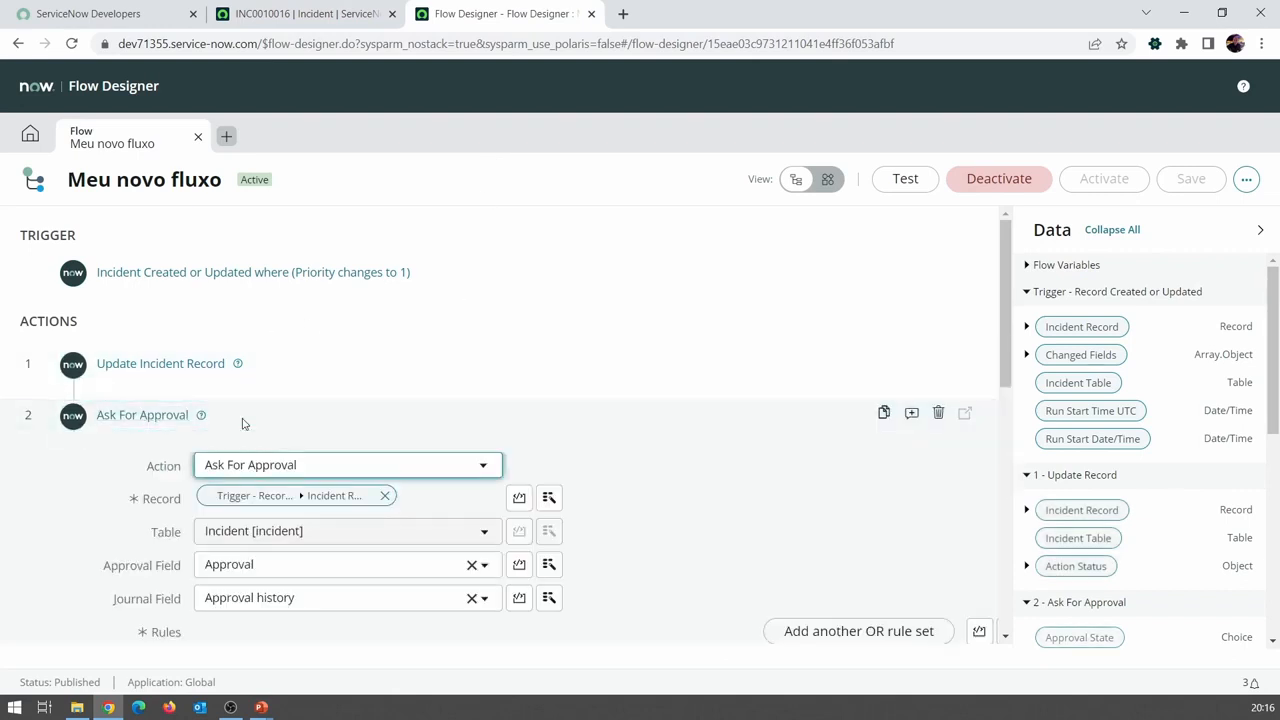
pyautogui.scroll(-1, 246, 424)
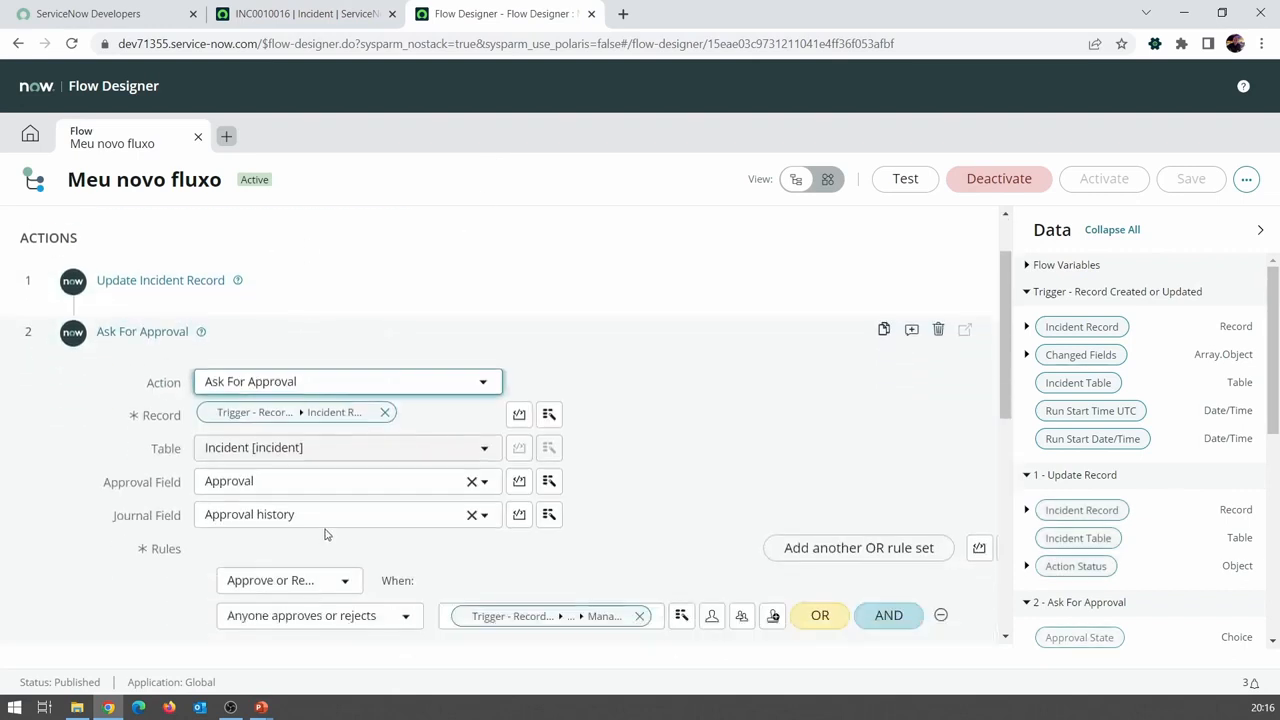
pyautogui.click(243, 334)
pyautogui.click(266, 13)
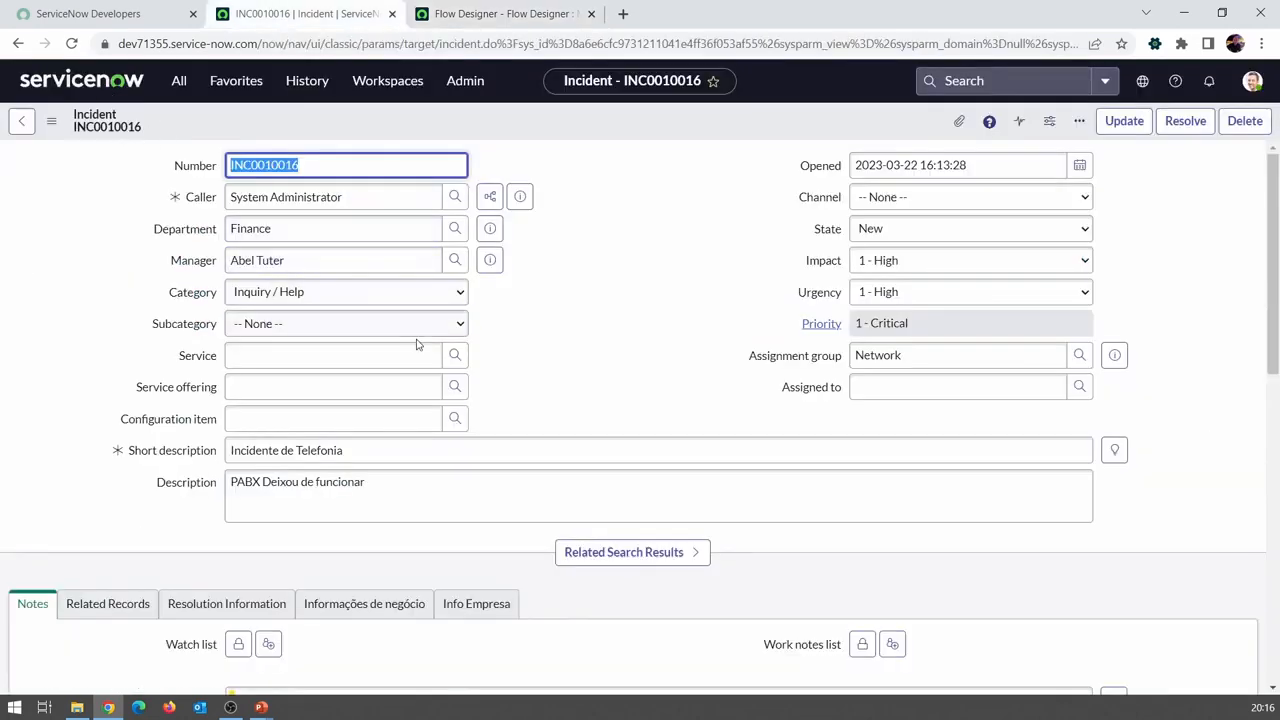
pyautogui.scroll(-10, 489, 361)
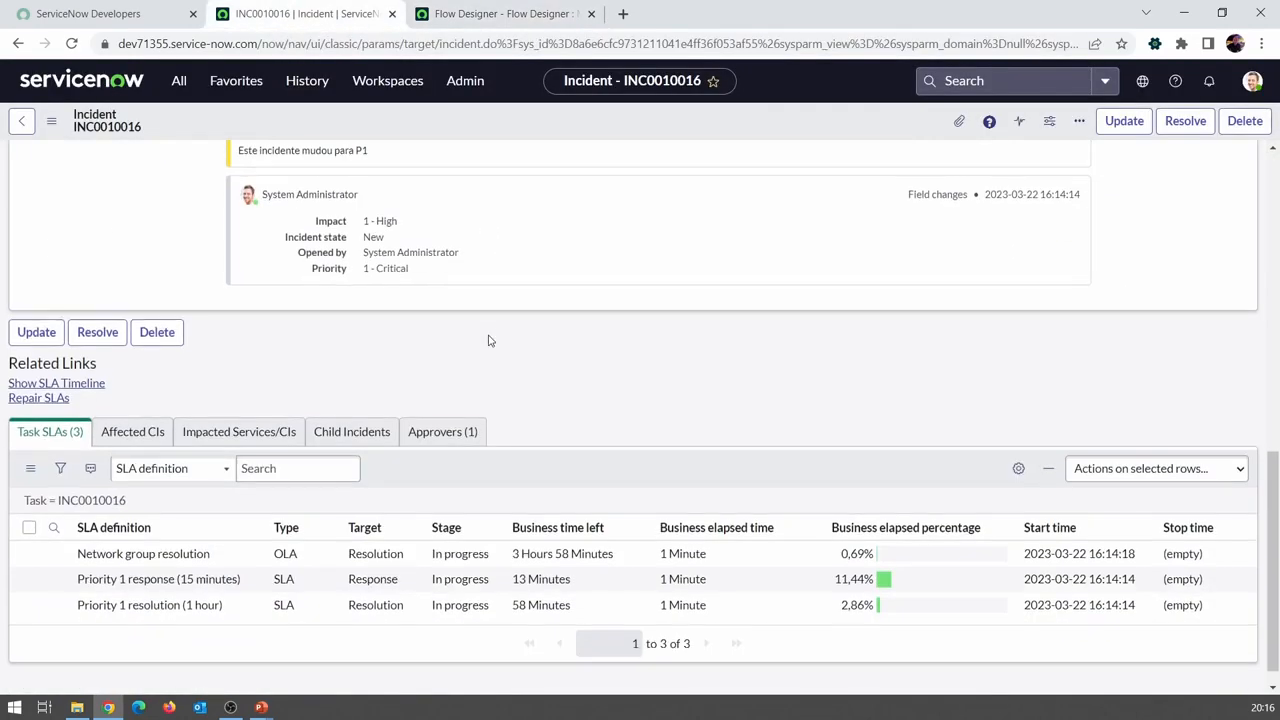
pyautogui.click(462, 417)
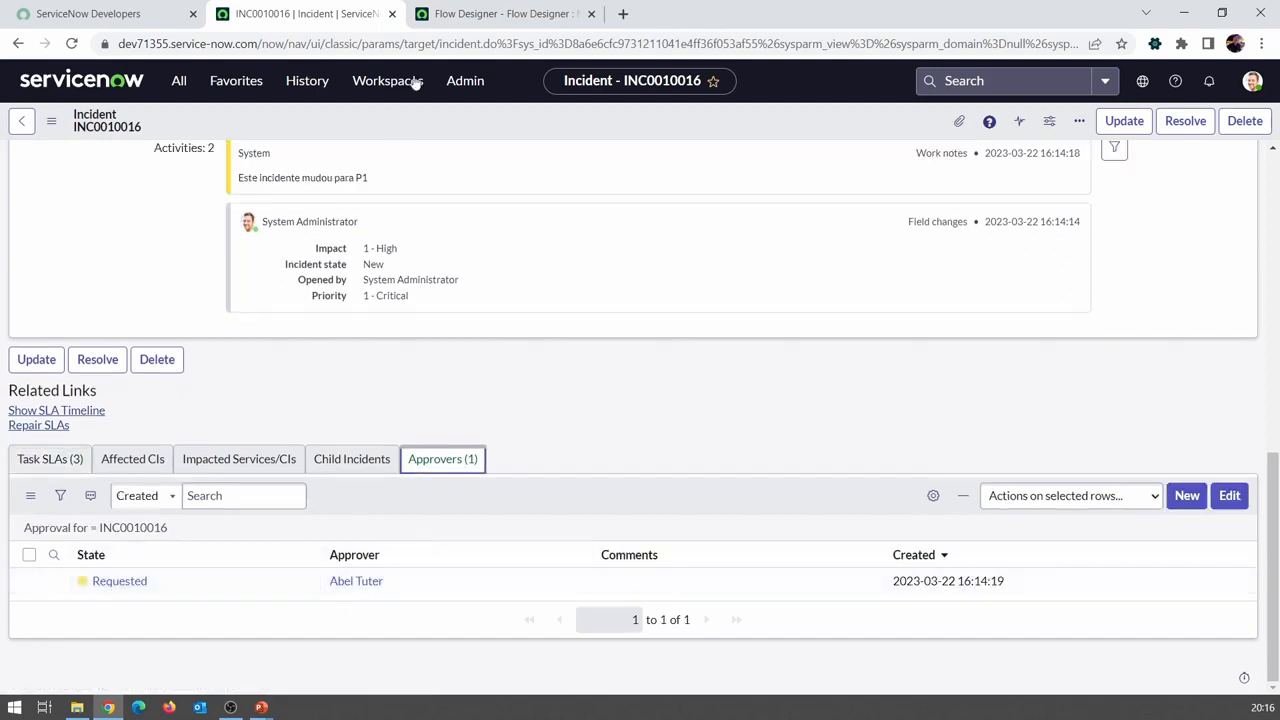
# Step: Check the flow's "Aprovado" branch and approve the requested approval listed among the incident's Approvers
pyautogui.click(496, 15)
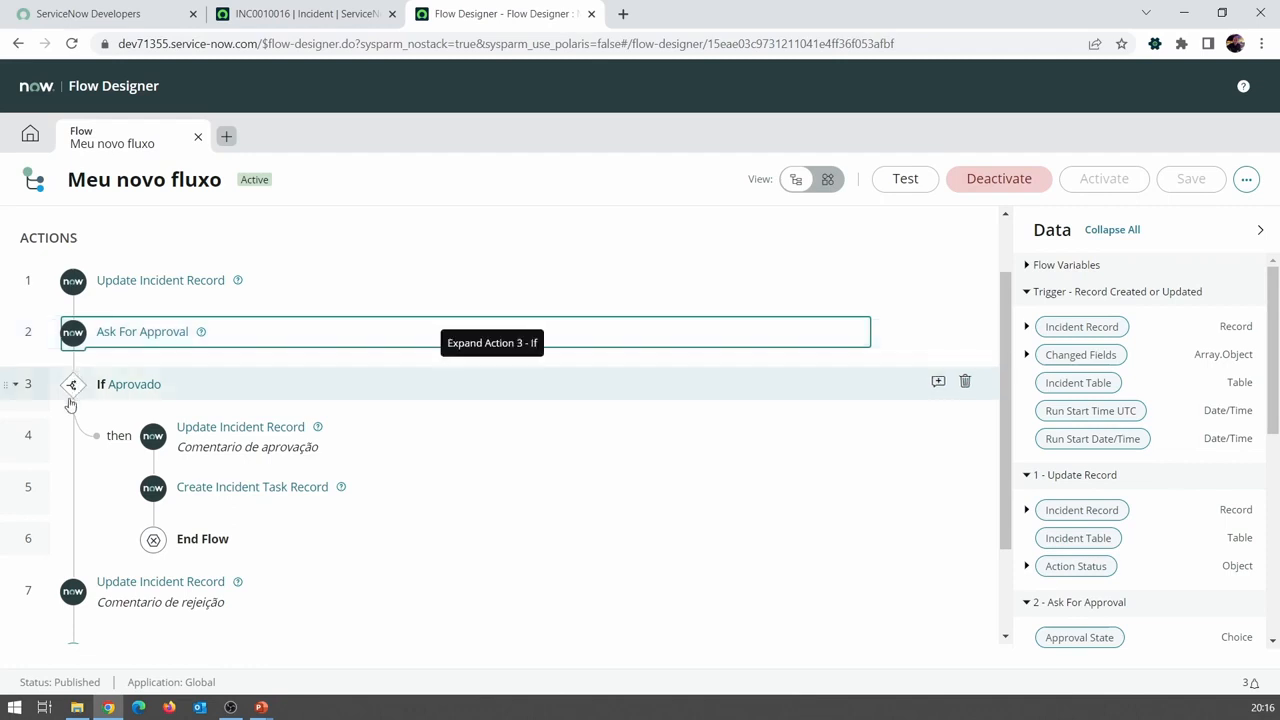
pyautogui.scroll(-1, 85, 450)
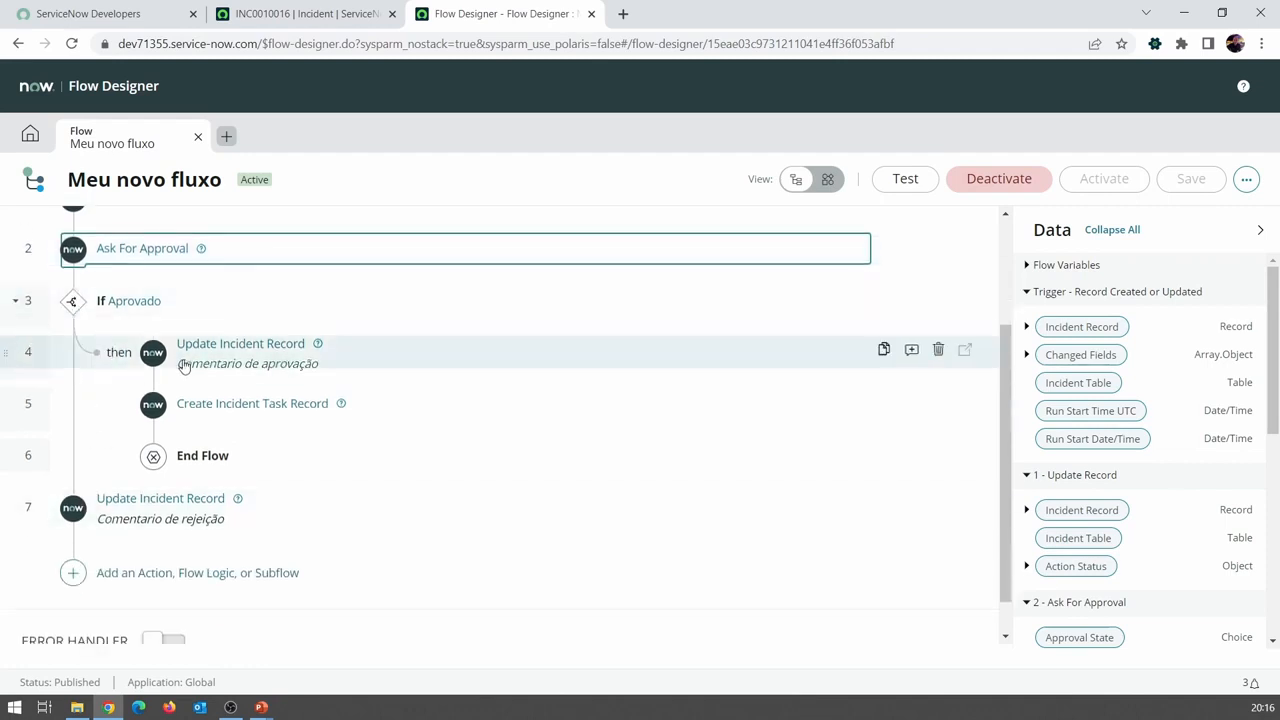
pyautogui.click(300, 14)
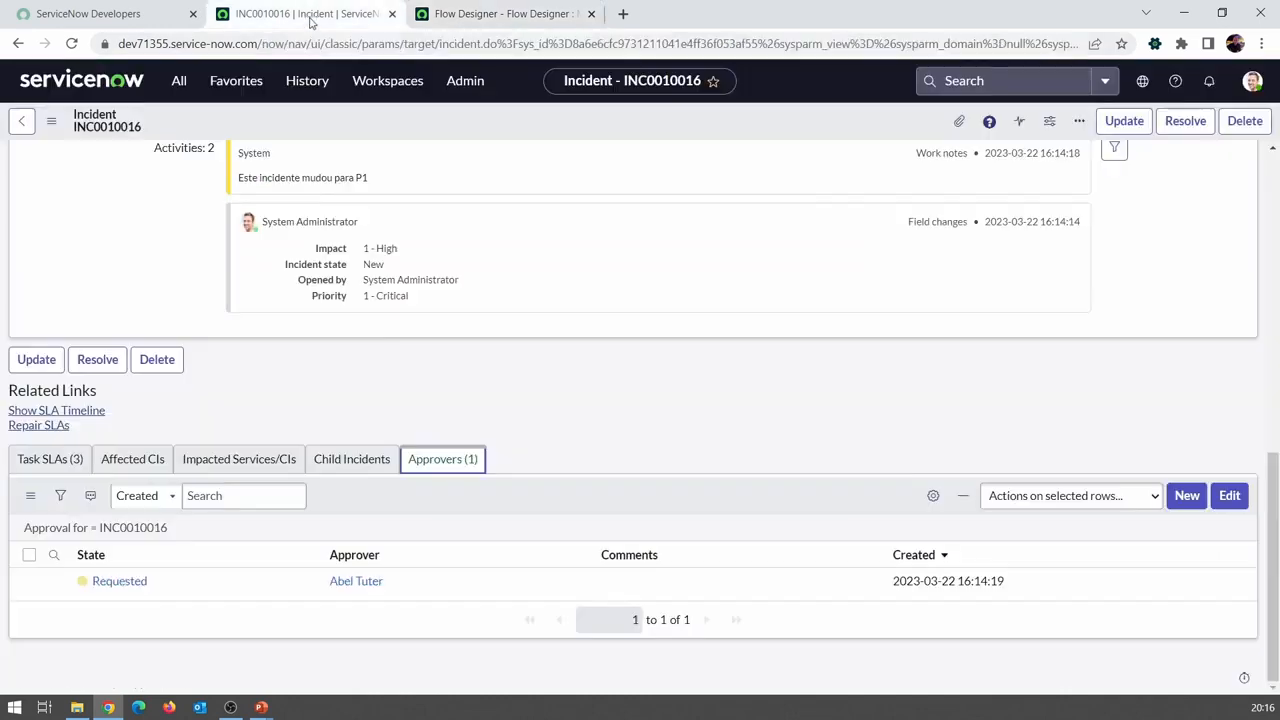
pyautogui.rightClick(141, 581)
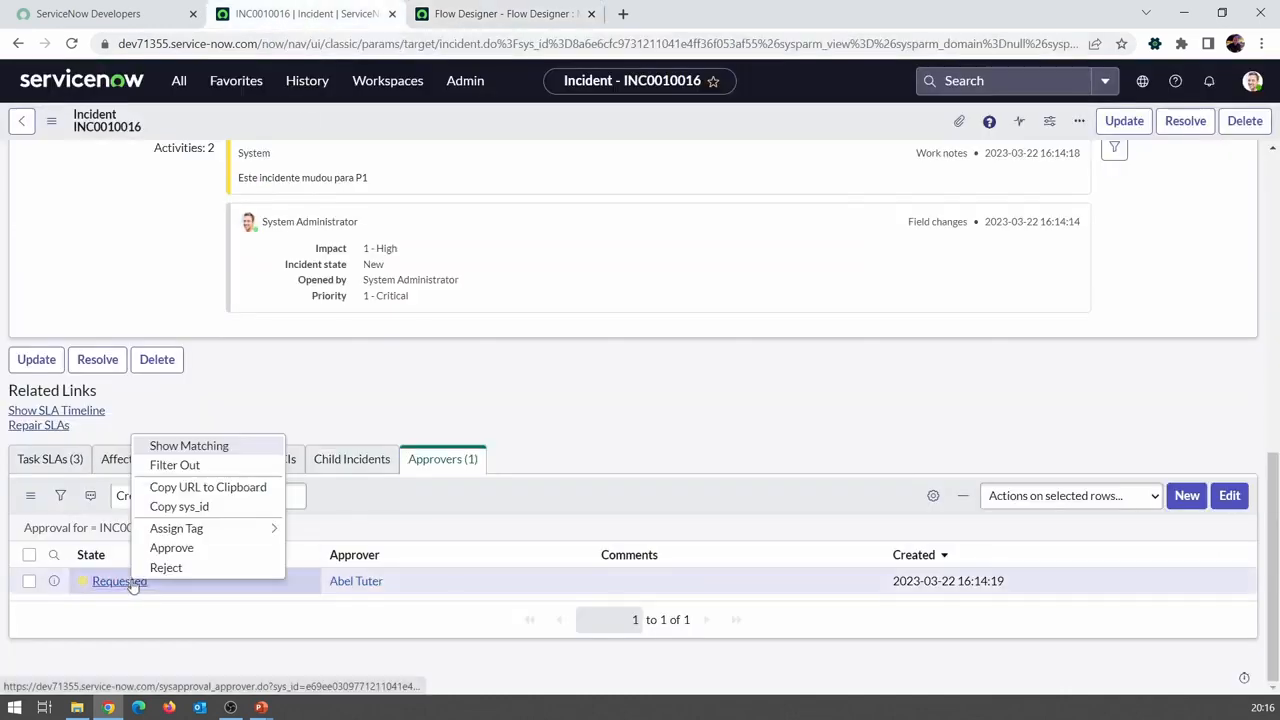
pyautogui.click(172, 548)
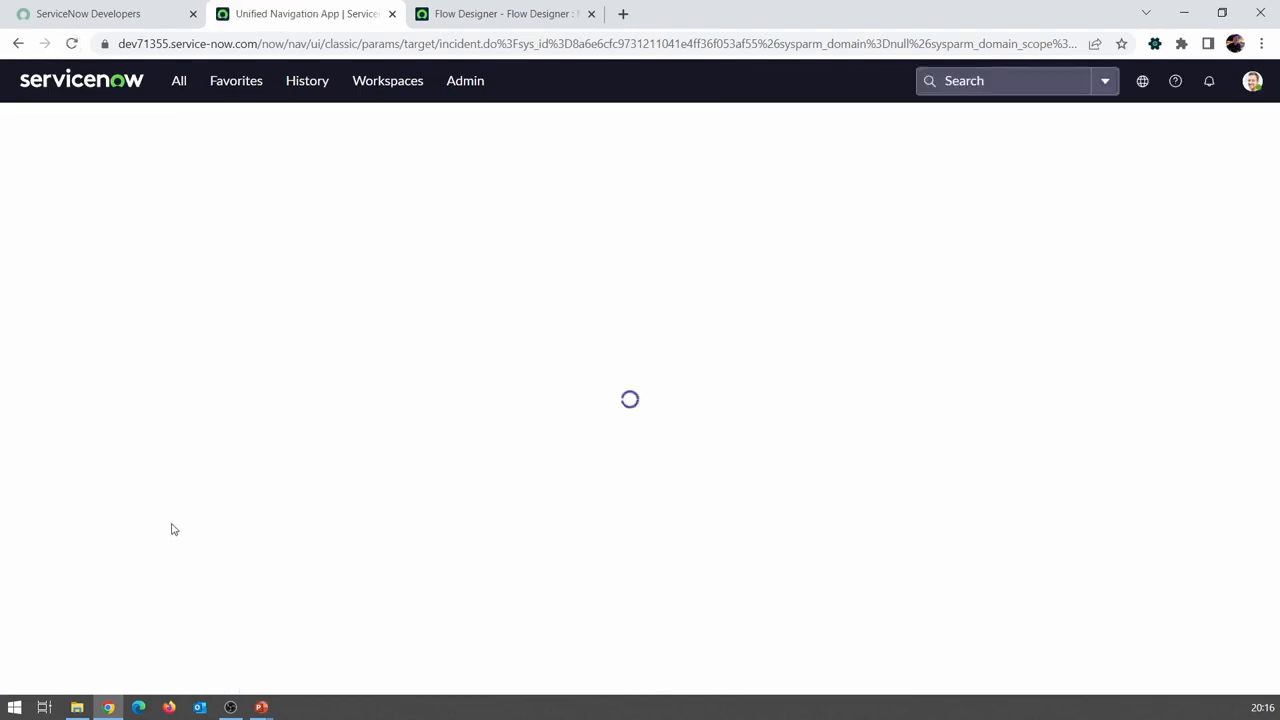
# Step: Examine the incident's activity log for the state change and work note made by the flow after the approval
pyautogui.scroll(-4, 150, 475)
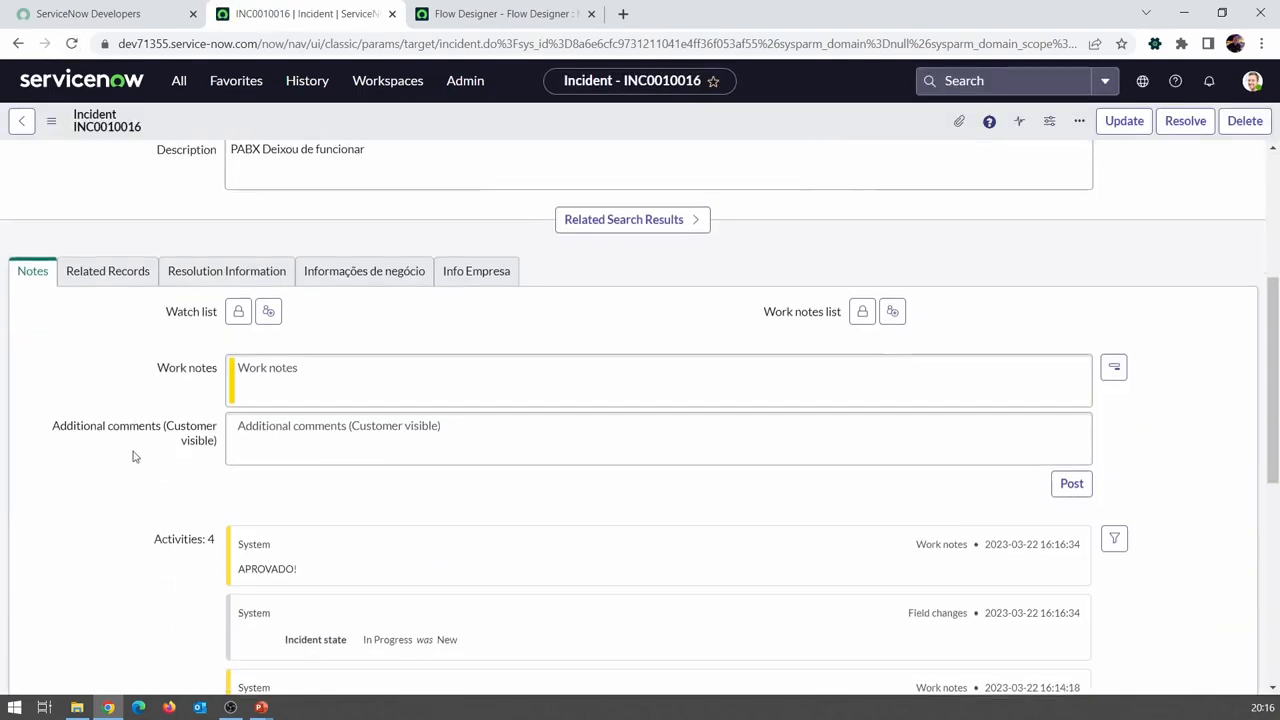
pyautogui.scroll(-2, 127, 451)
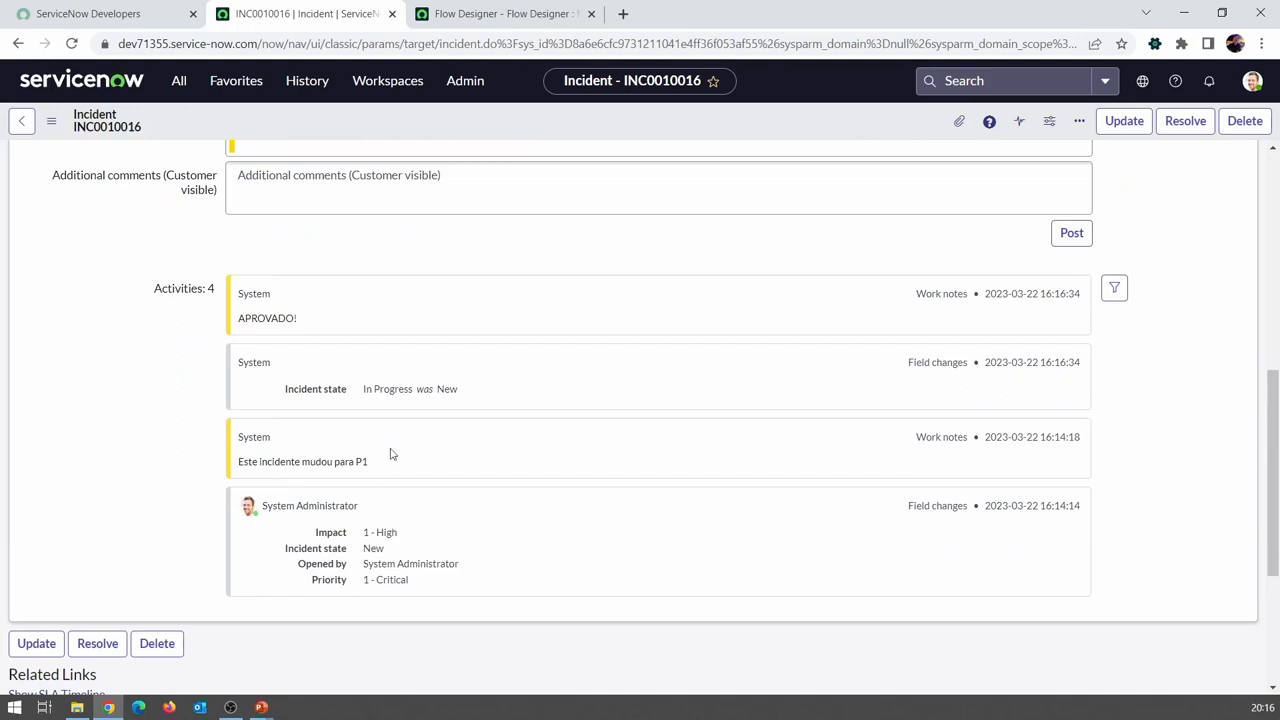
pyautogui.moveTo(459, 391); pyautogui.dragTo(363, 390)
pyautogui.click(415, 388)
pyautogui.moveTo(304, 330); pyautogui.dragTo(239, 321)
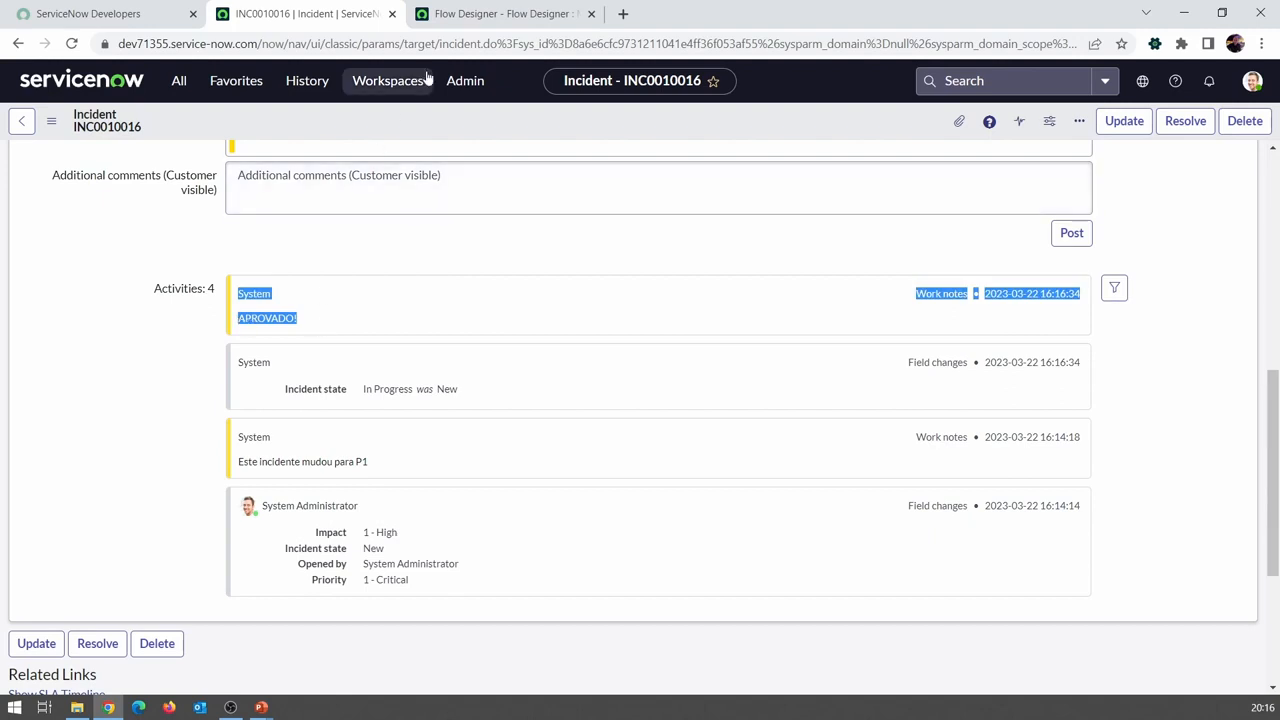
# Step: Review the field values of the "Comentario de aprovação" and Create Incident Task Record actions in the flow's approved branch
pyautogui.click(463, 15)
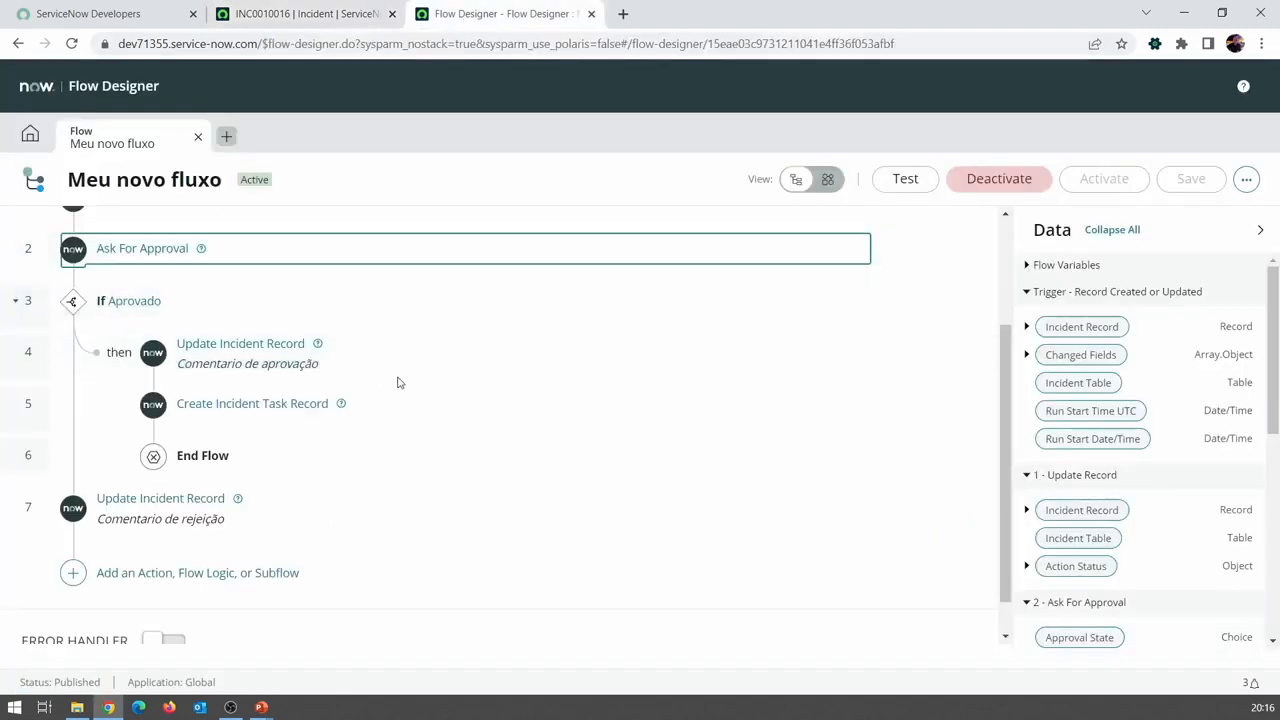
pyautogui.click(371, 354)
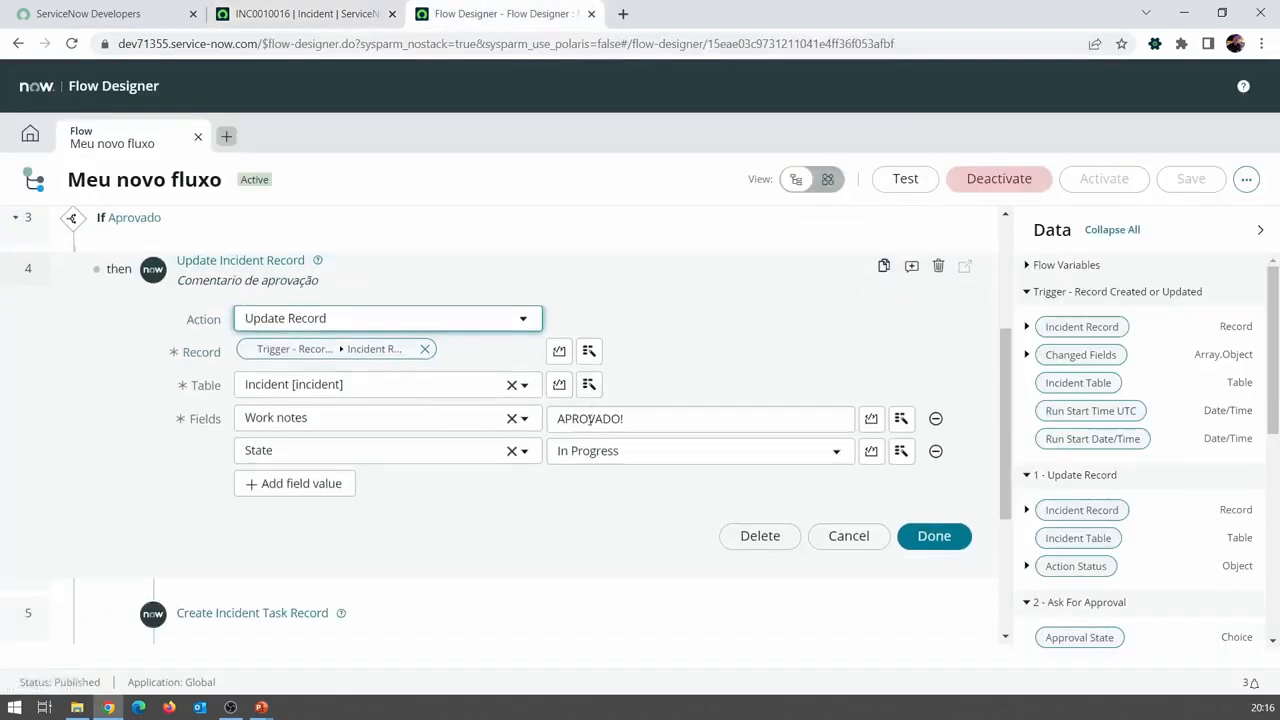
pyautogui.click(581, 277)
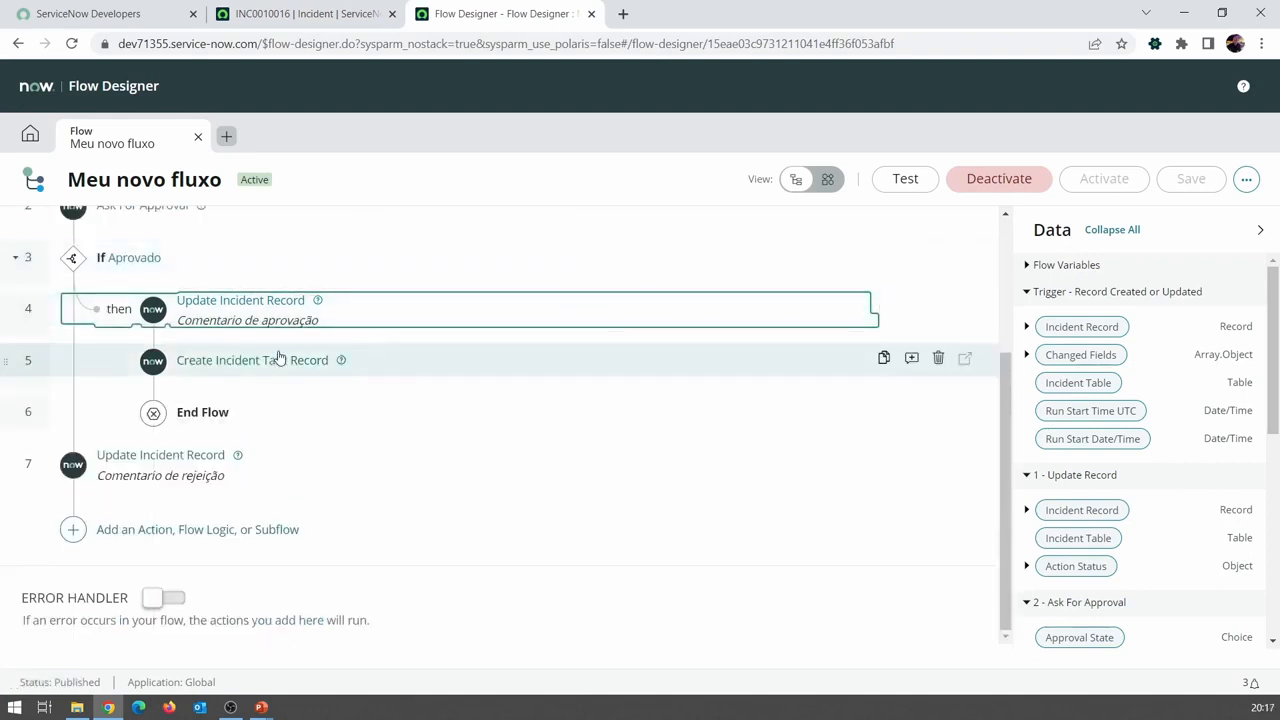
pyautogui.click(386, 372)
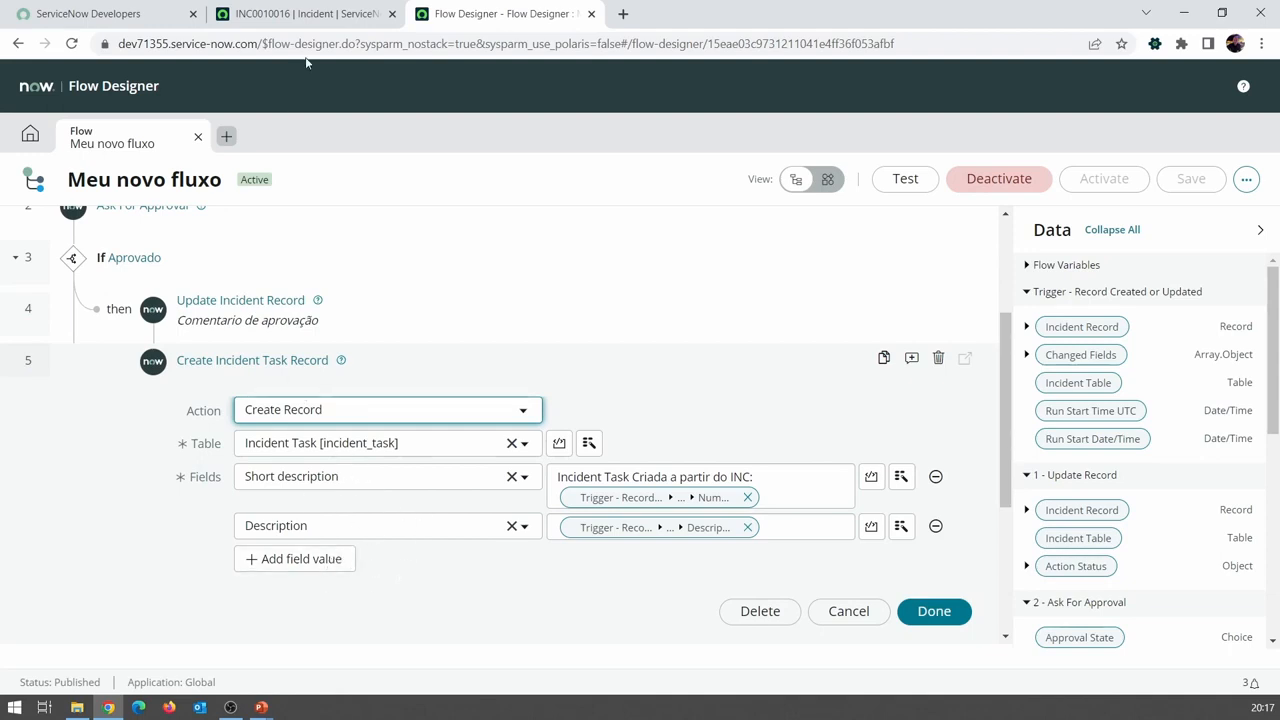
# Step: Look for the incident task created by the flow in the incident's related lists, including Child Incidents and Task SLAs
pyautogui.click(303, 14)
pyautogui.scroll(-3, 111, 532)
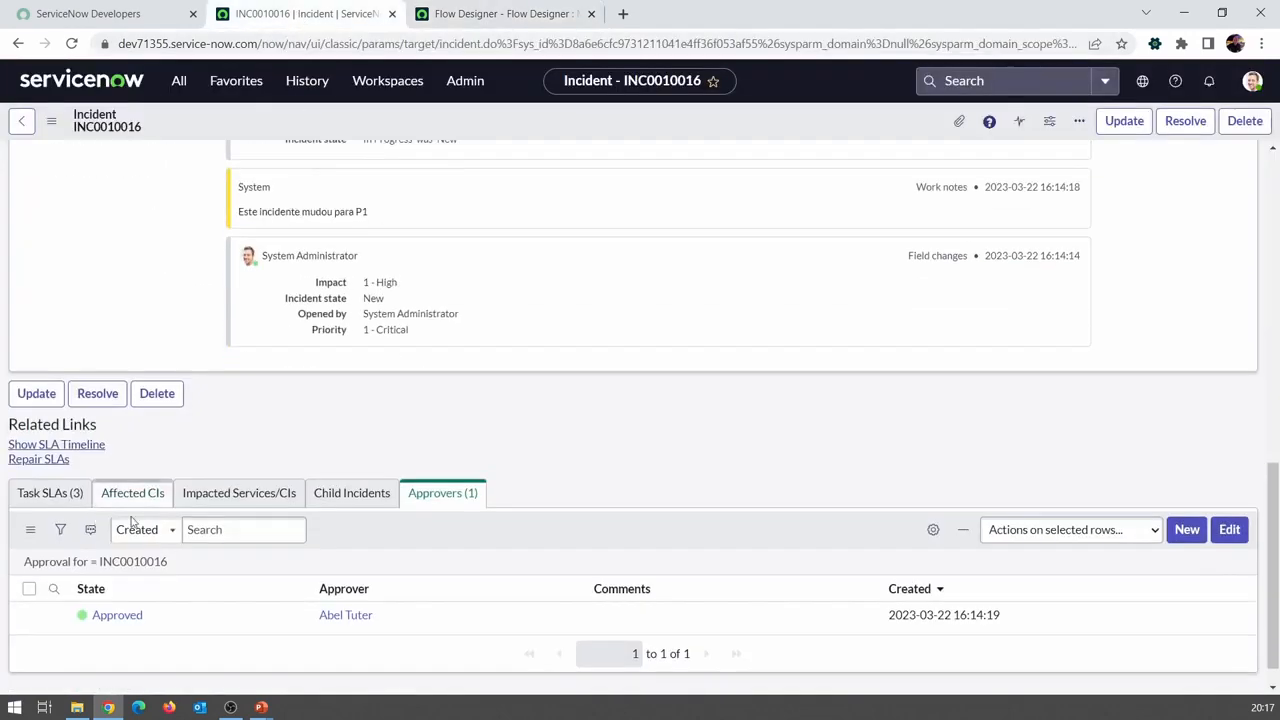
pyautogui.click(323, 500)
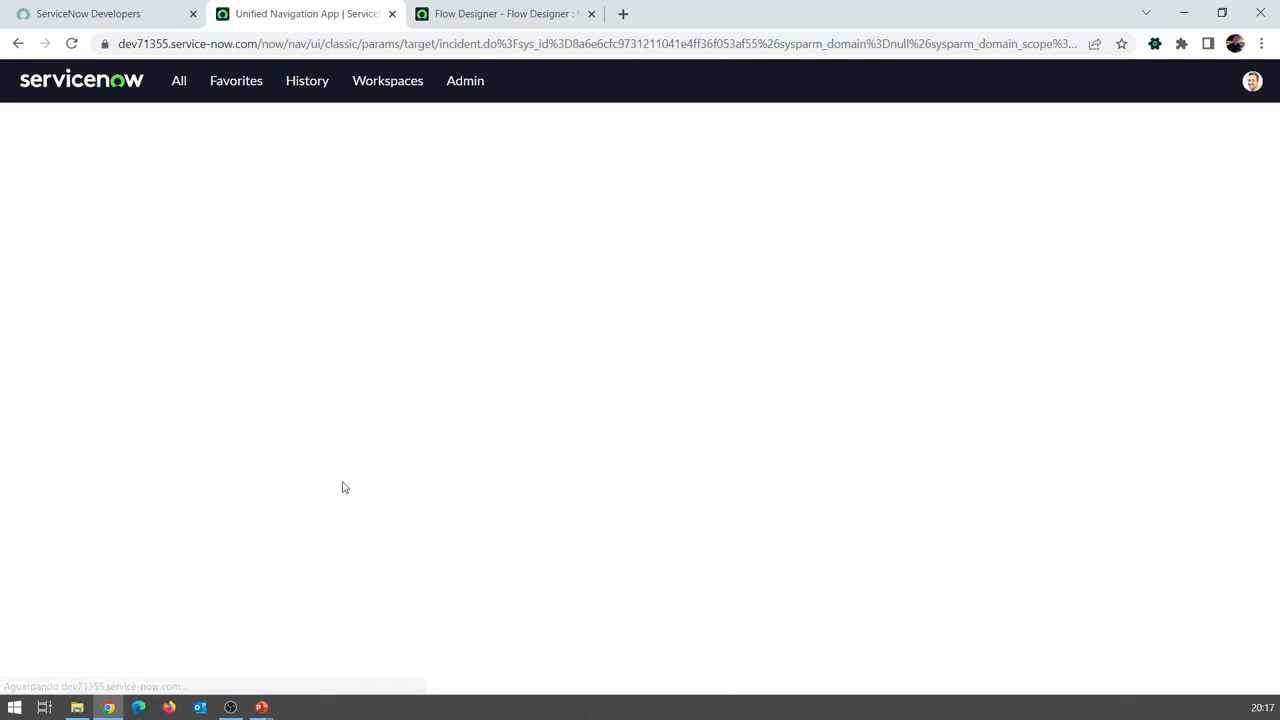
pyautogui.scroll(-4, 260, 518)
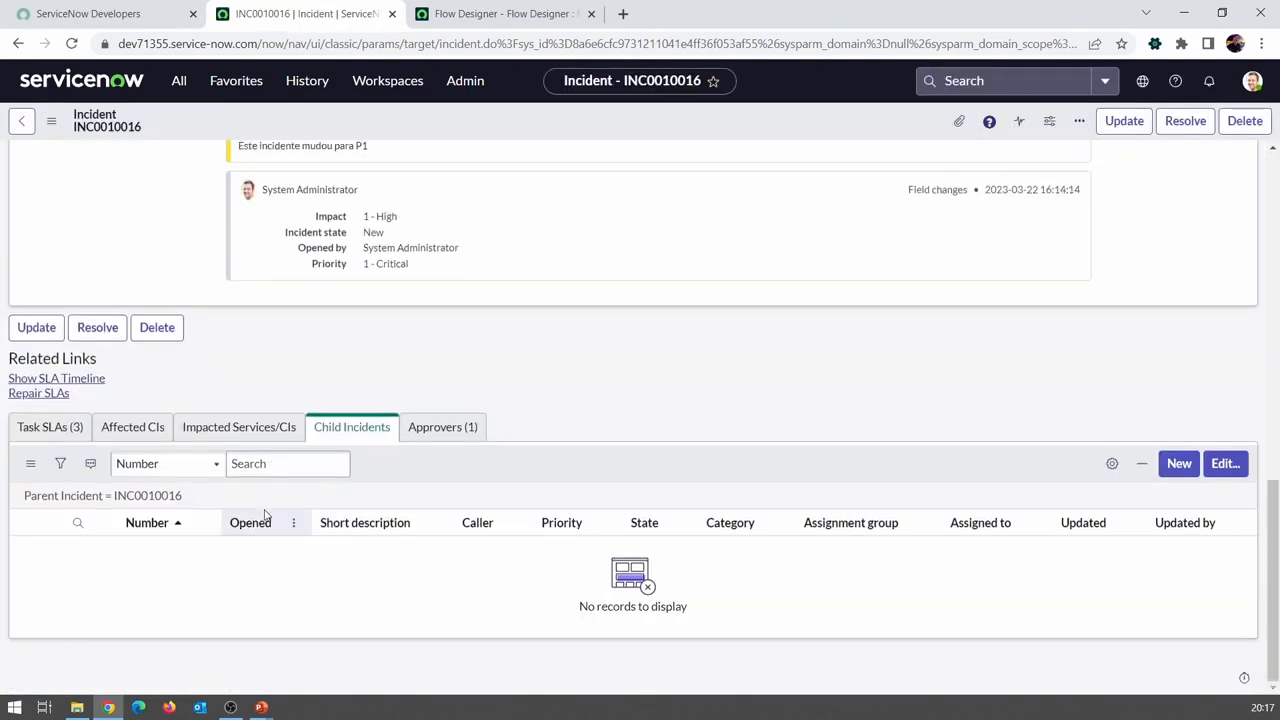
pyautogui.click(65, 427)
pyautogui.scroll(15, 135, 441)
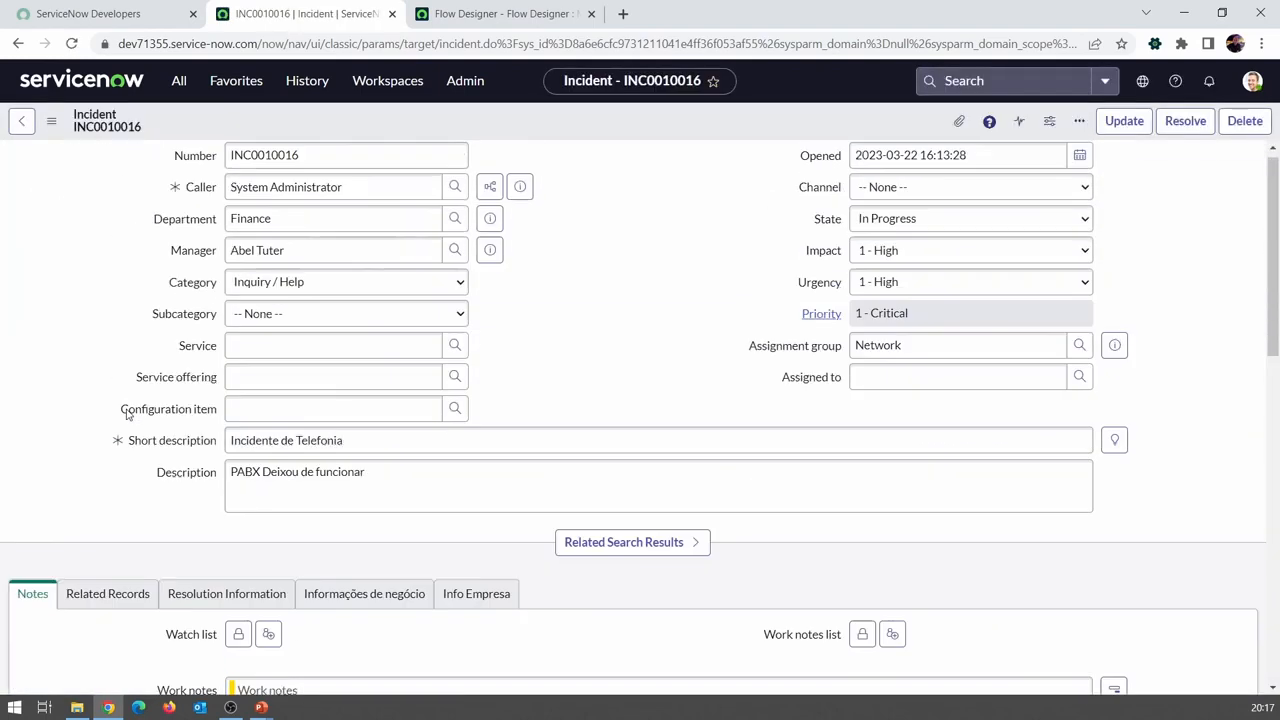
# Step: Open the list of Incident Tasks in a separate browser tab and open the task the flow created from the incident
pyautogui.click(176, 88)
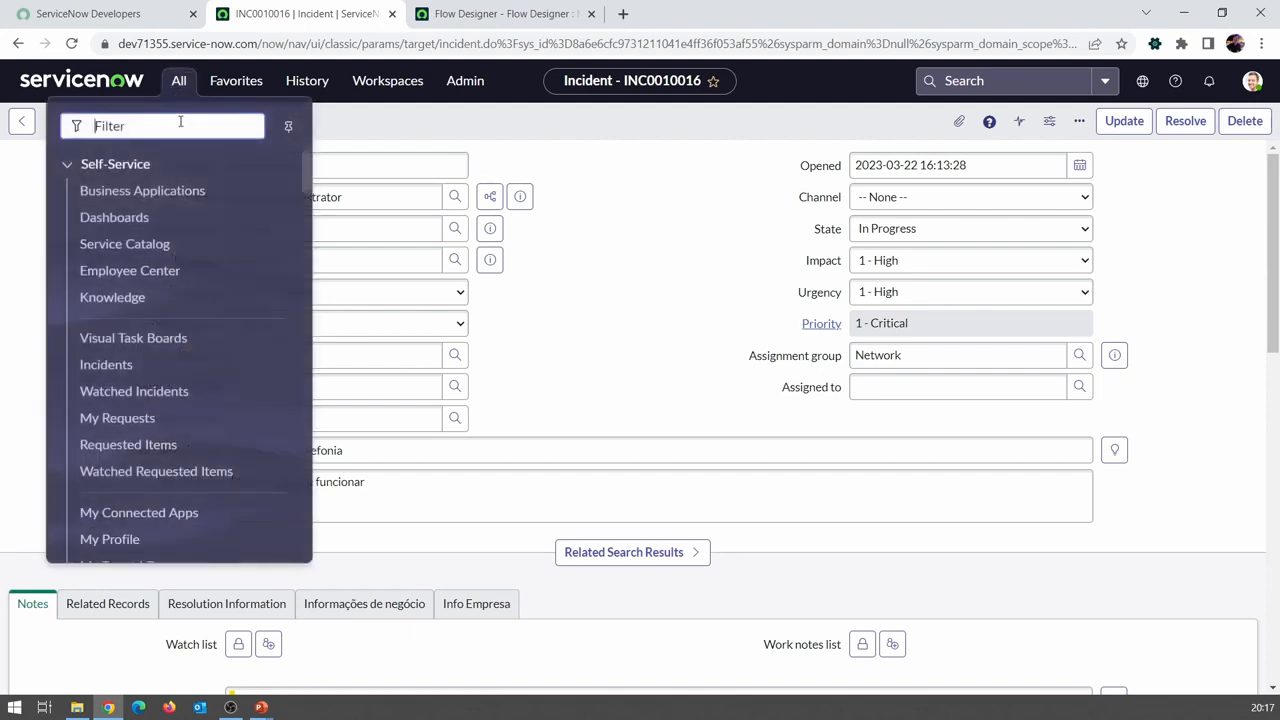
pyautogui.write('ince')
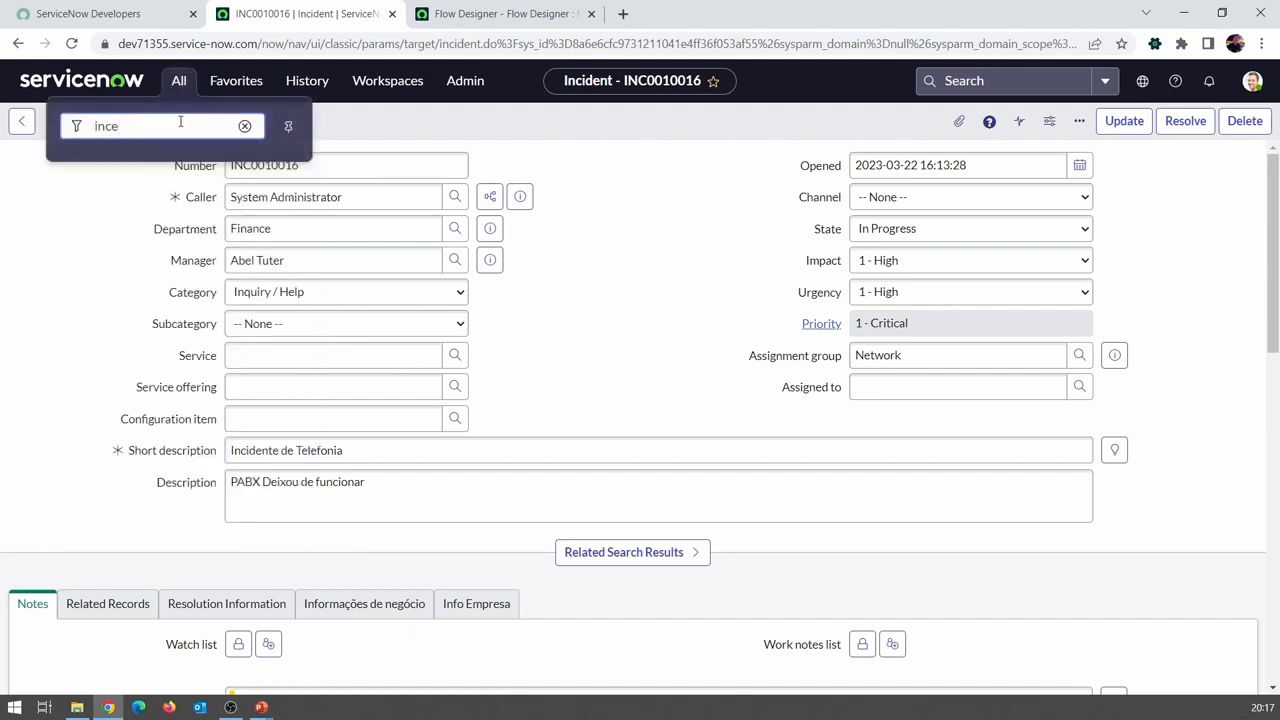
pyautogui.press('BackSpace')
pyautogui.press('BackSpace')
pyautogui.write('cident_t')
pyautogui.press('Return')
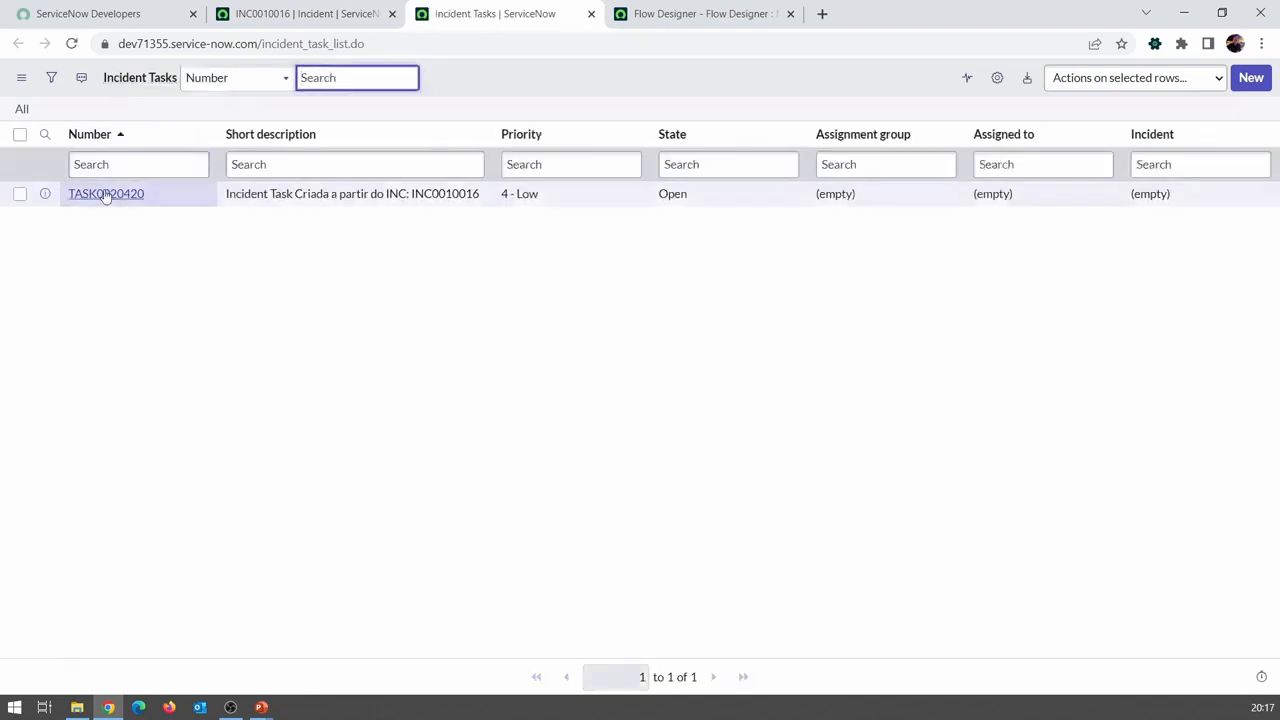
pyautogui.click(106, 194)
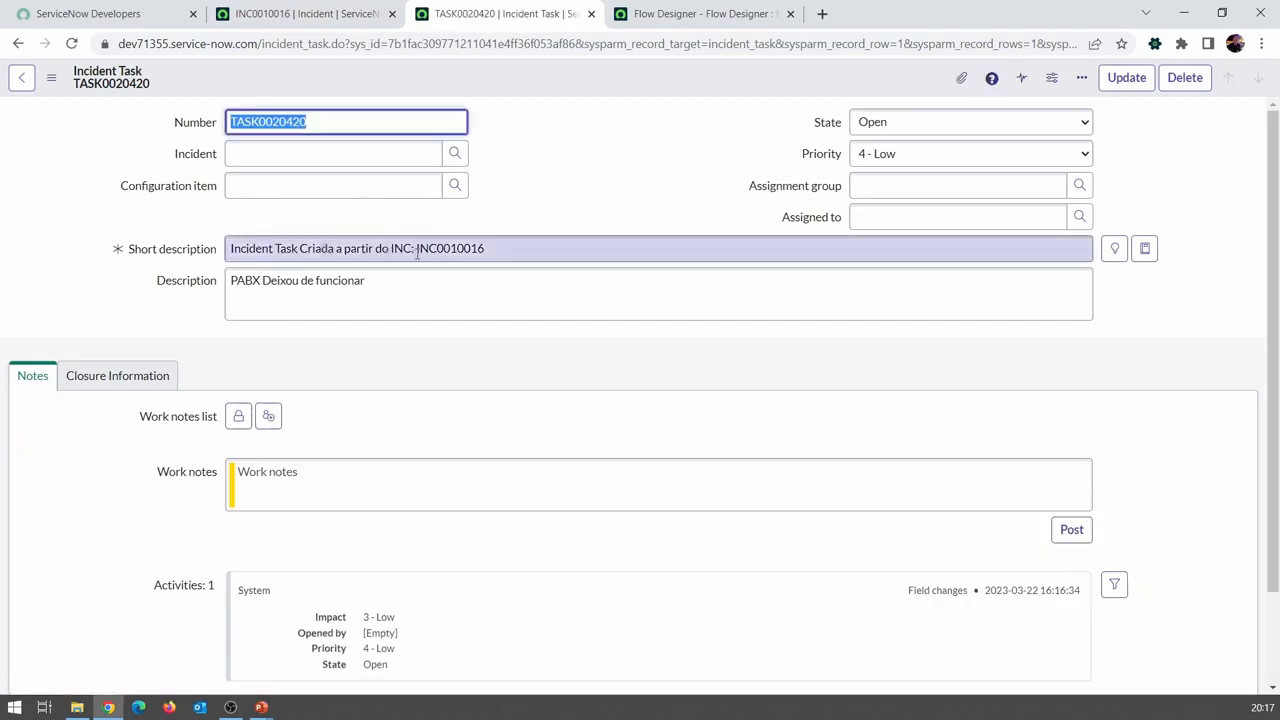
# Step: Compare the incident task's short description and description with the source incident and the flow's Create Incident Task Record values
pyautogui.moveTo(417, 253); pyautogui.dragTo(493, 268)
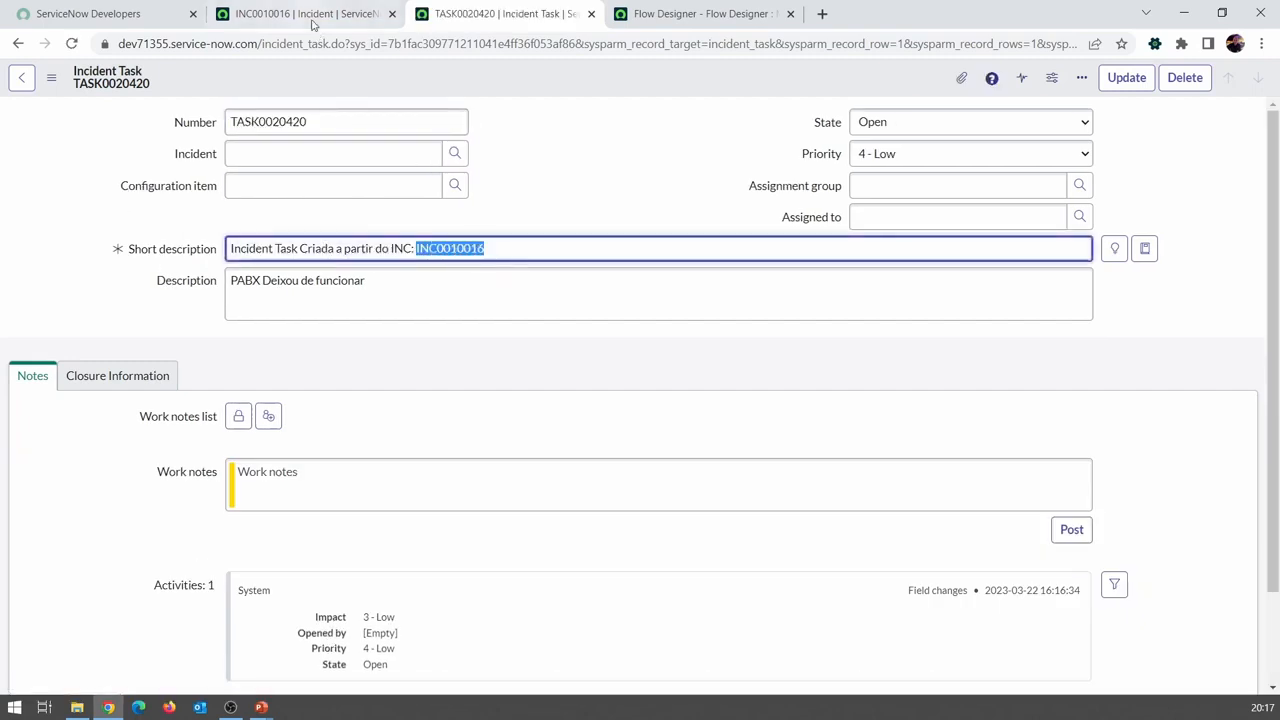
pyautogui.click(300, 13)
pyautogui.click(500, 13)
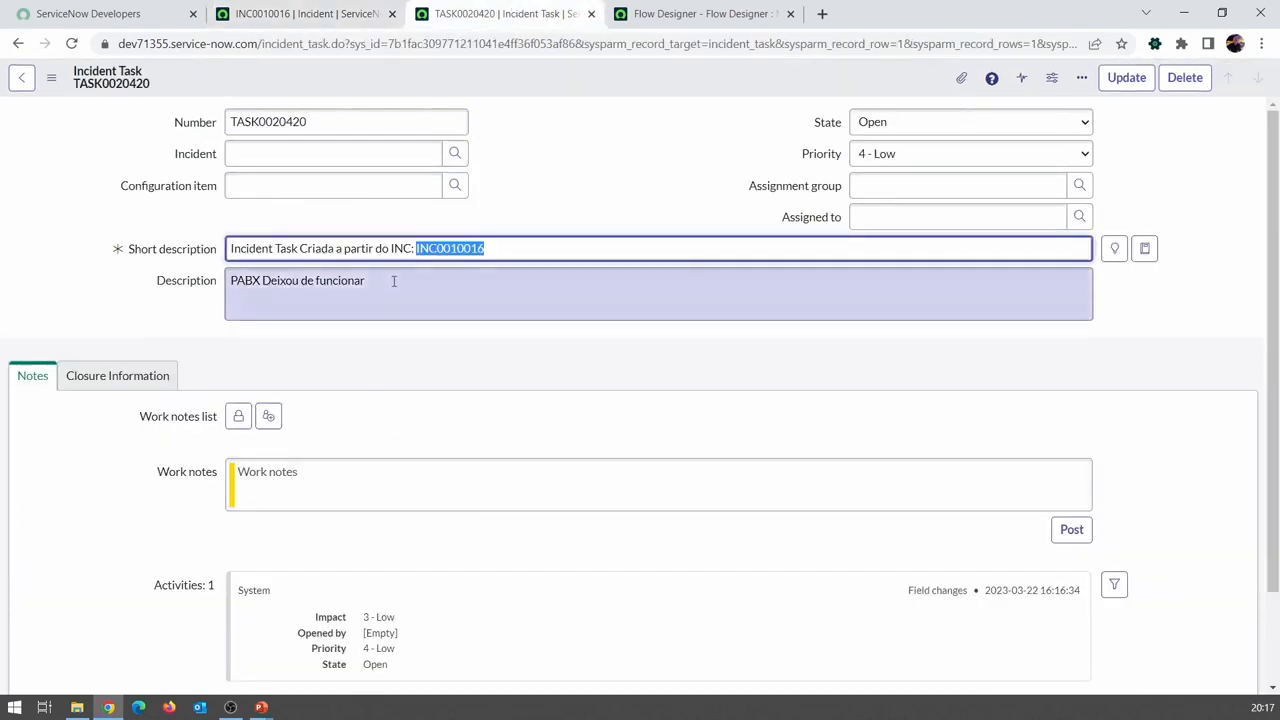
pyautogui.moveTo(392, 281); pyautogui.dragTo(232, 281)
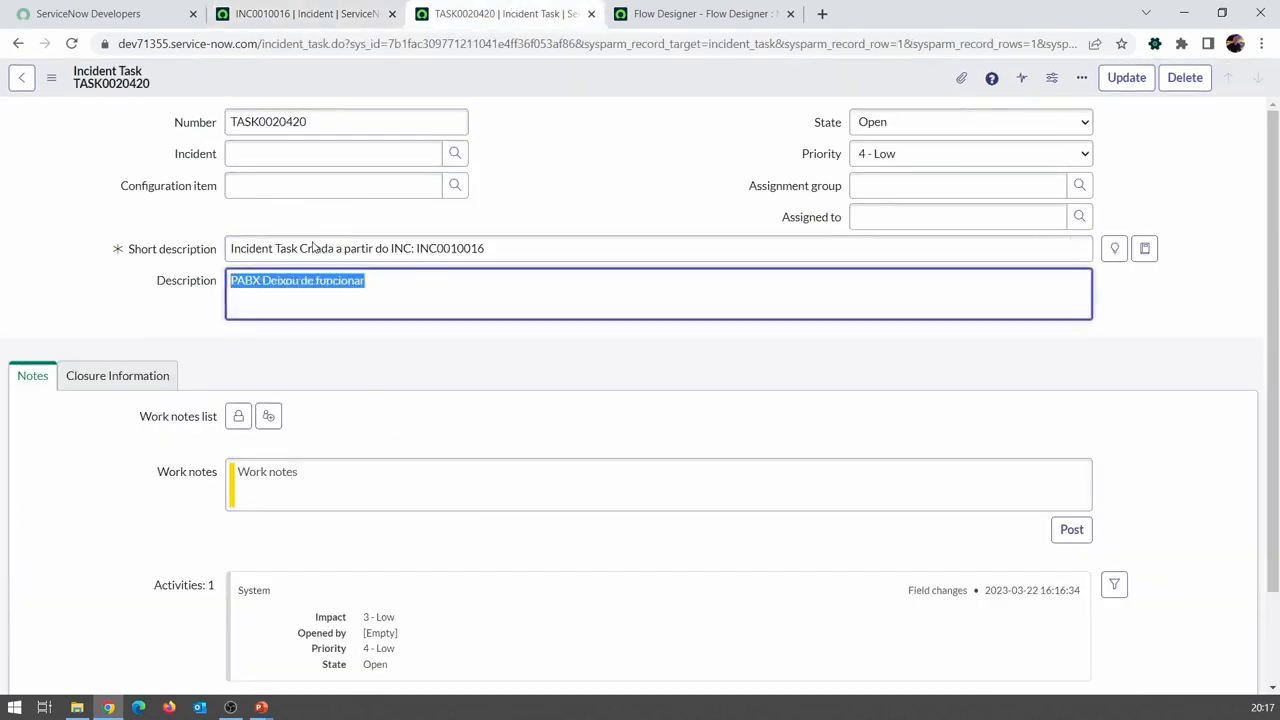
pyautogui.click(700, 13)
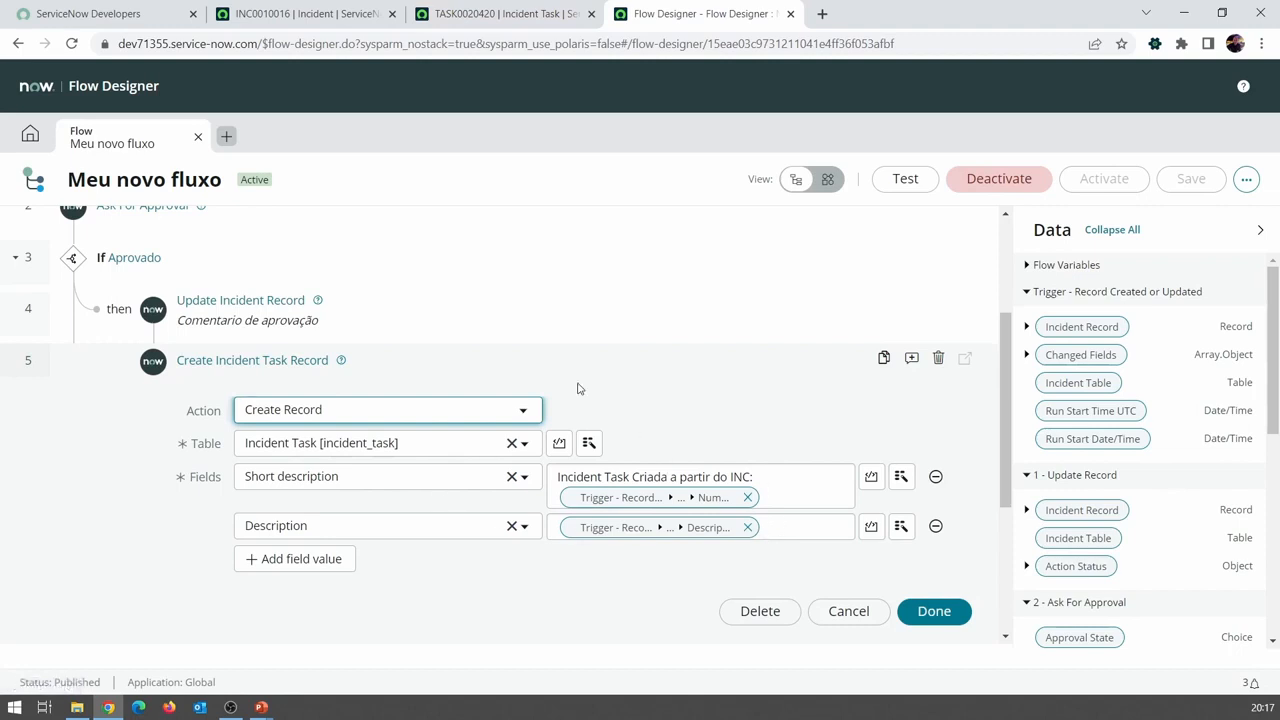
pyautogui.click(460, 13)
pyautogui.click(338, 14)
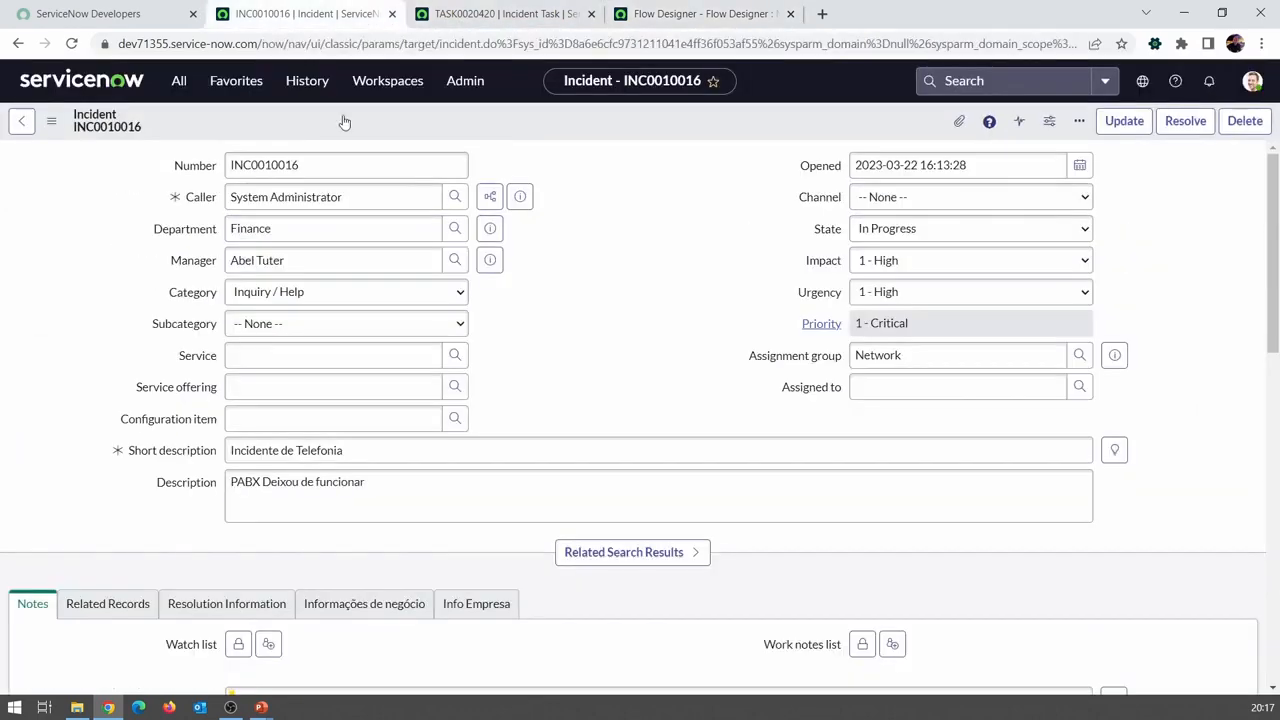
pyautogui.hotkey('ctrl', 'Tab')
pyautogui.hotkey('ctrl', 'Tab')
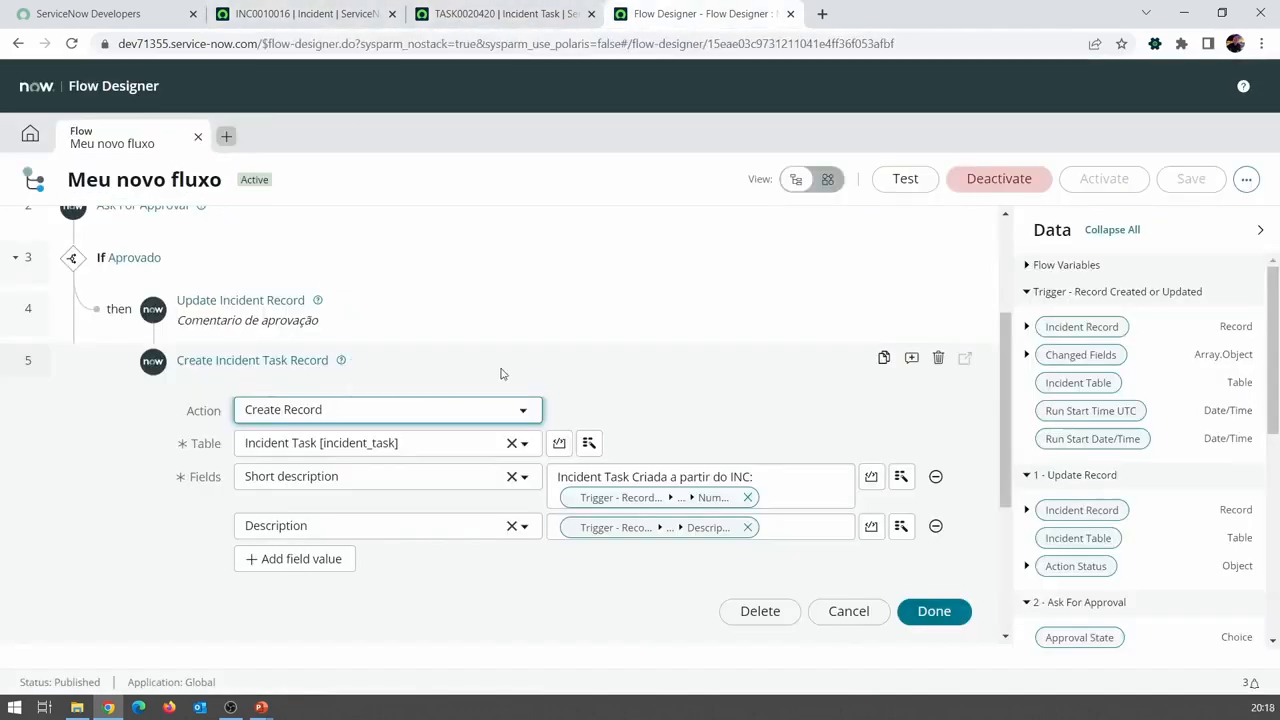
# Step: Review the flow's actions from the first Update Incident Record through Ask For Approval to Create Incident Task Record in the approved branch
pyautogui.scroll(3, 502, 374)
pyautogui.click(326, 377)
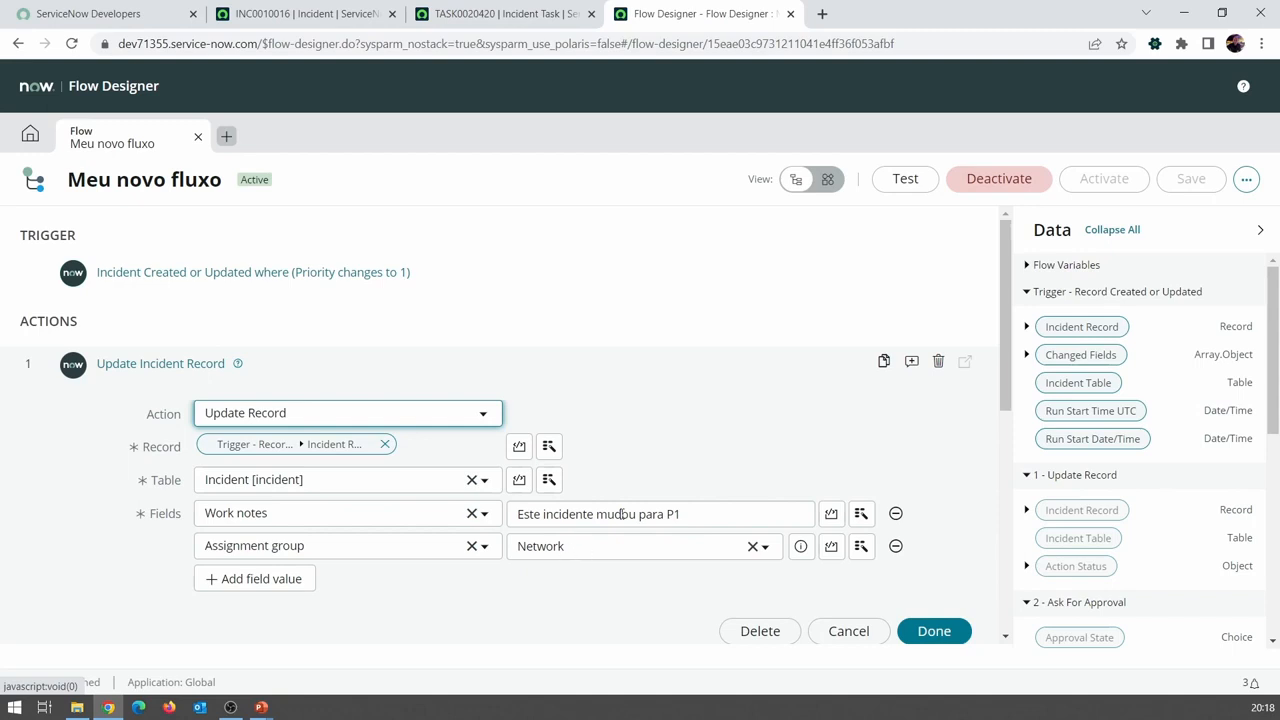
pyautogui.click(562, 370)
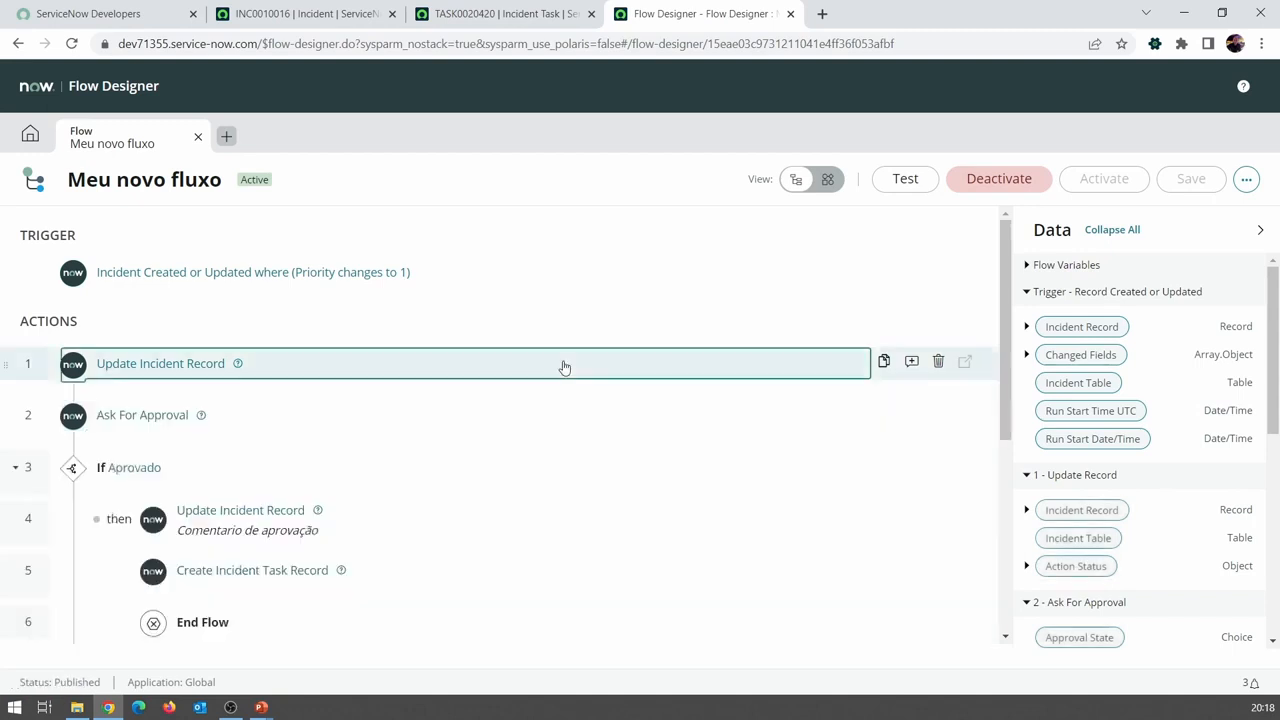
pyautogui.click(295, 415)
pyautogui.click(265, 424)
pyautogui.scroll(-1, 266, 429)
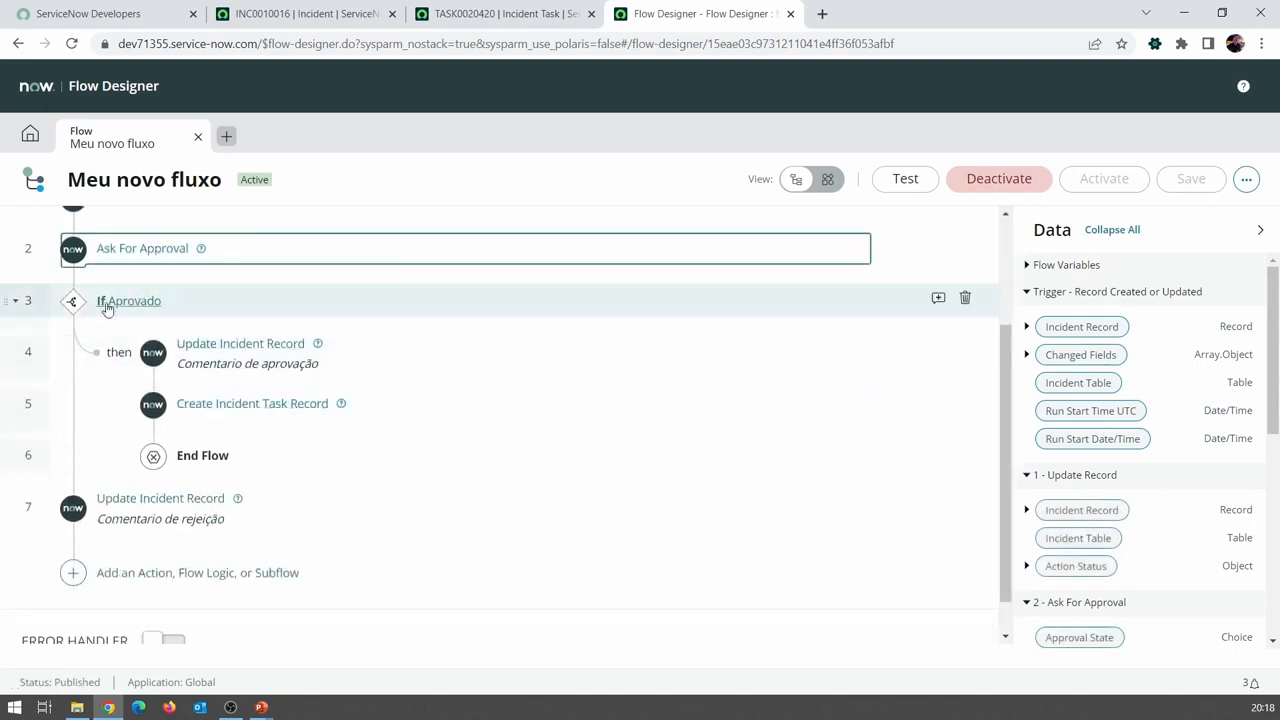
pyautogui.click(423, 352)
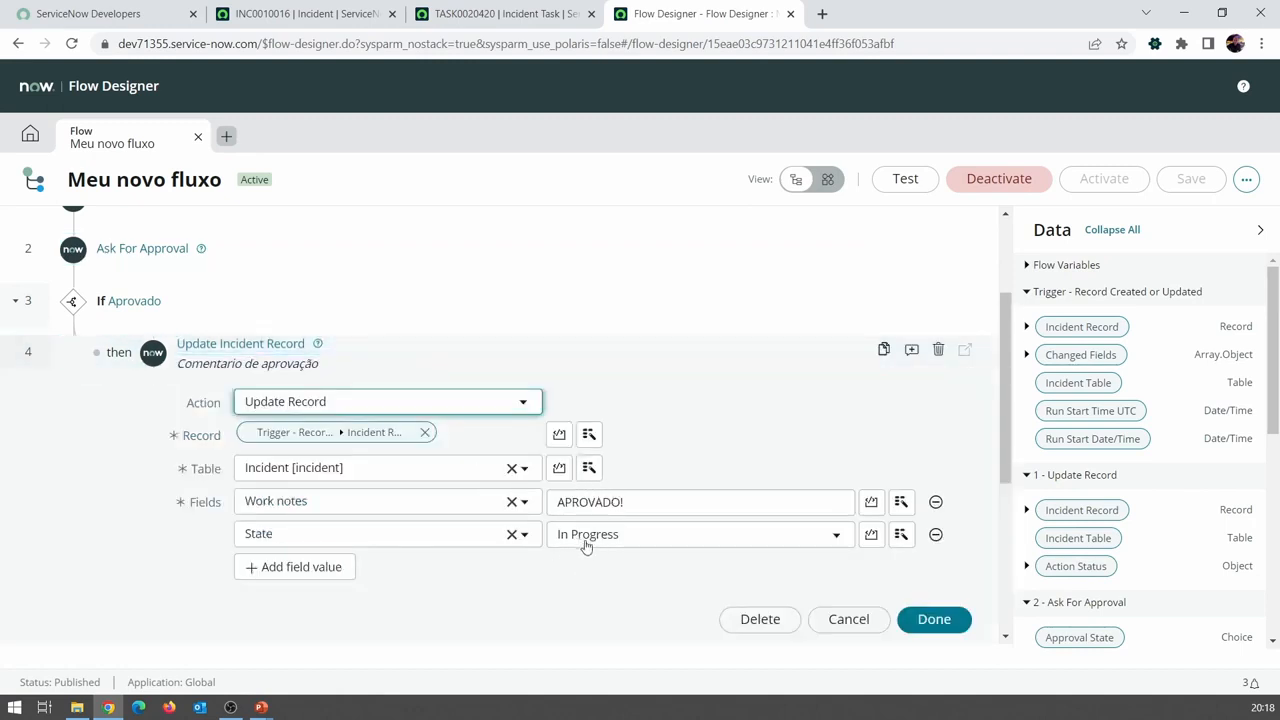
pyautogui.click(395, 358)
pyautogui.click(430, 406)
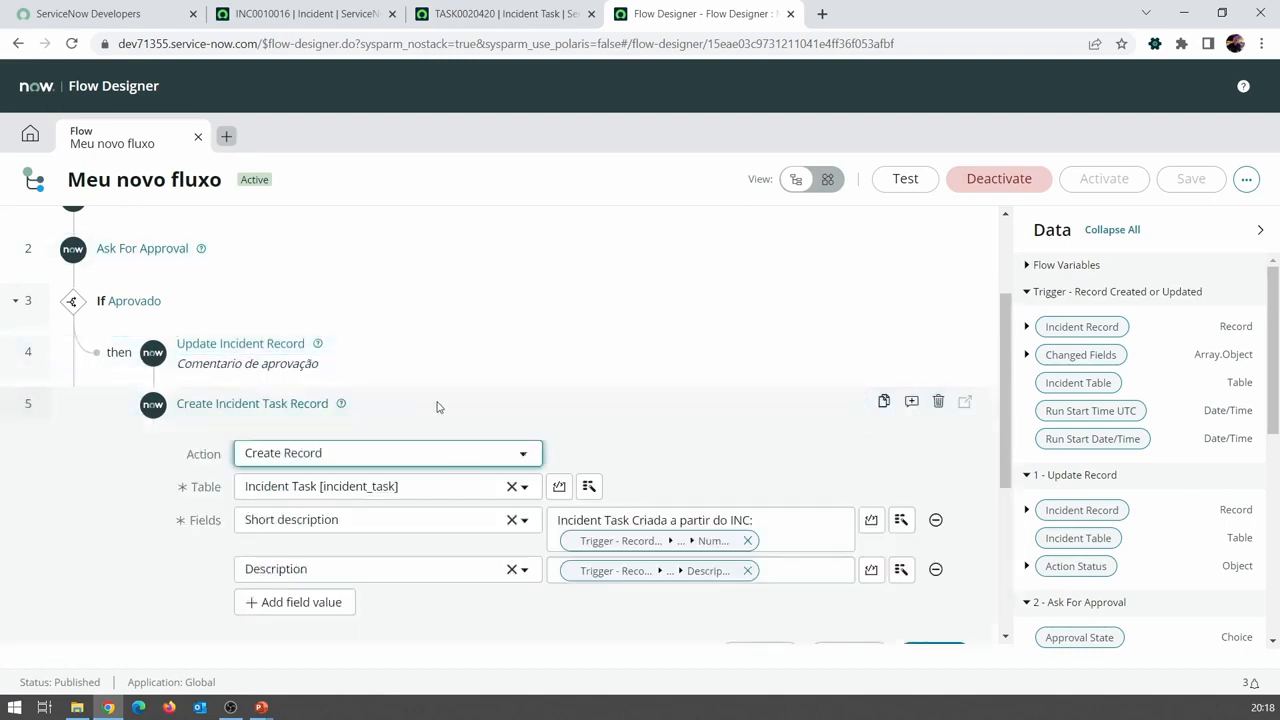
pyautogui.click(500, 409)
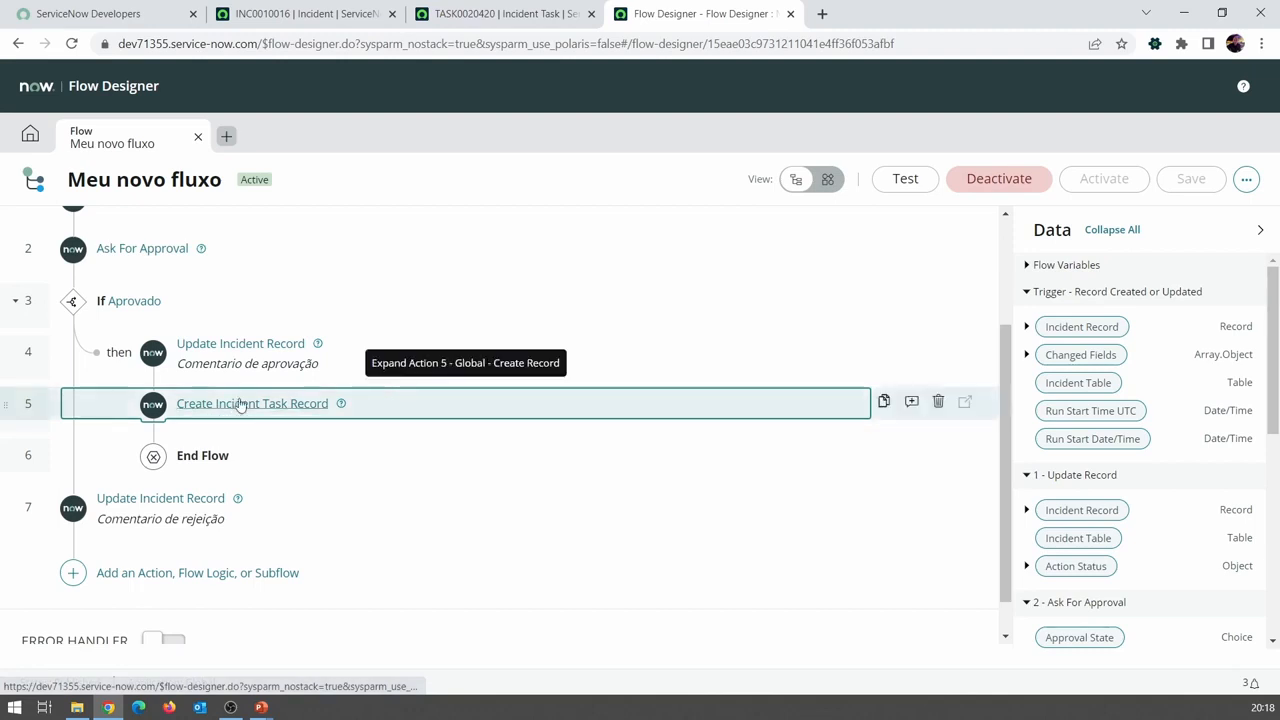
# Step: Add a Parent field set to the trigger's Incident Record in the Create Incident Task Record action, and save the flow
pyautogui.click(422, 412)
pyautogui.scroll(-2, 407, 514)
pyautogui.click(295, 438)
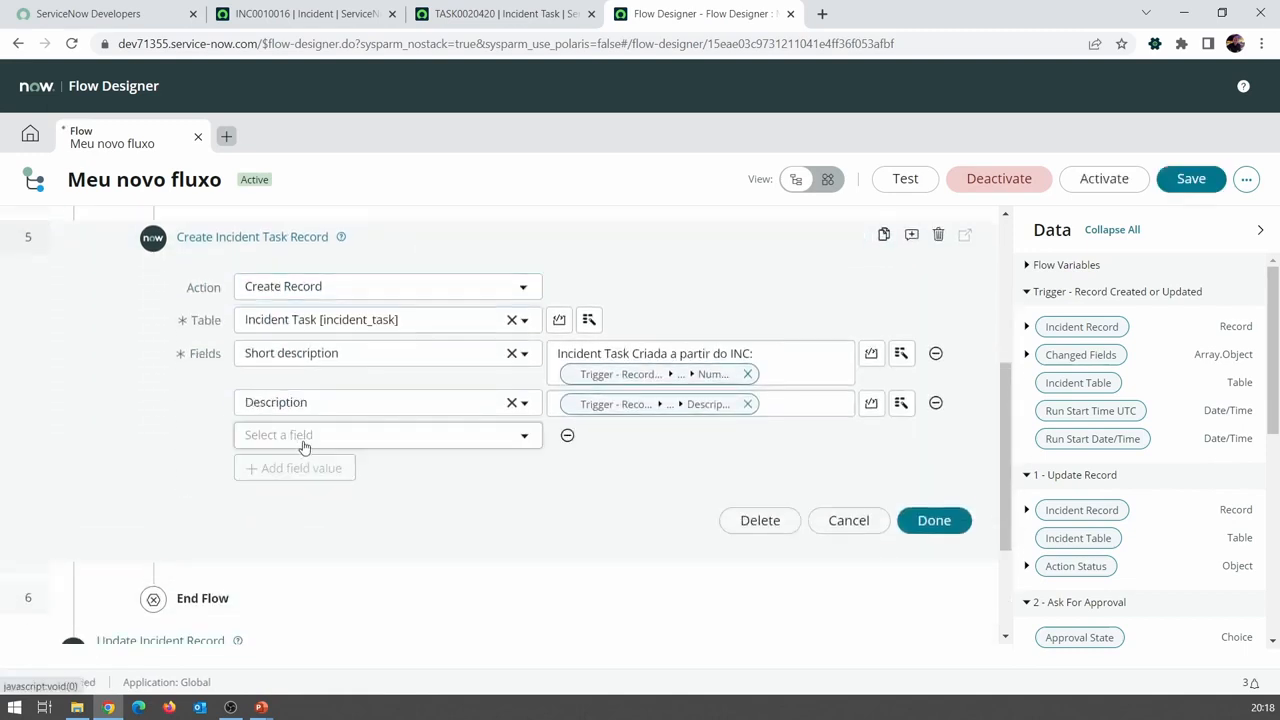
pyautogui.click(304, 443)
pyautogui.write('pare')
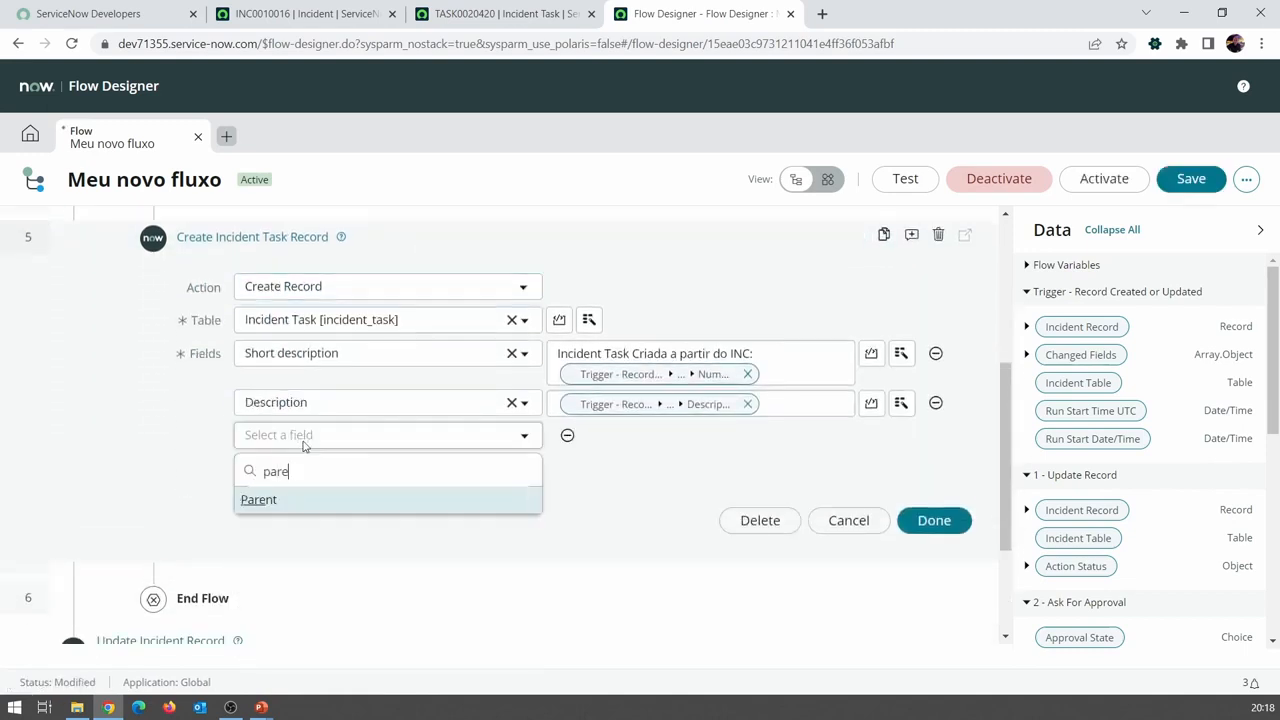
pyautogui.click(415, 505)
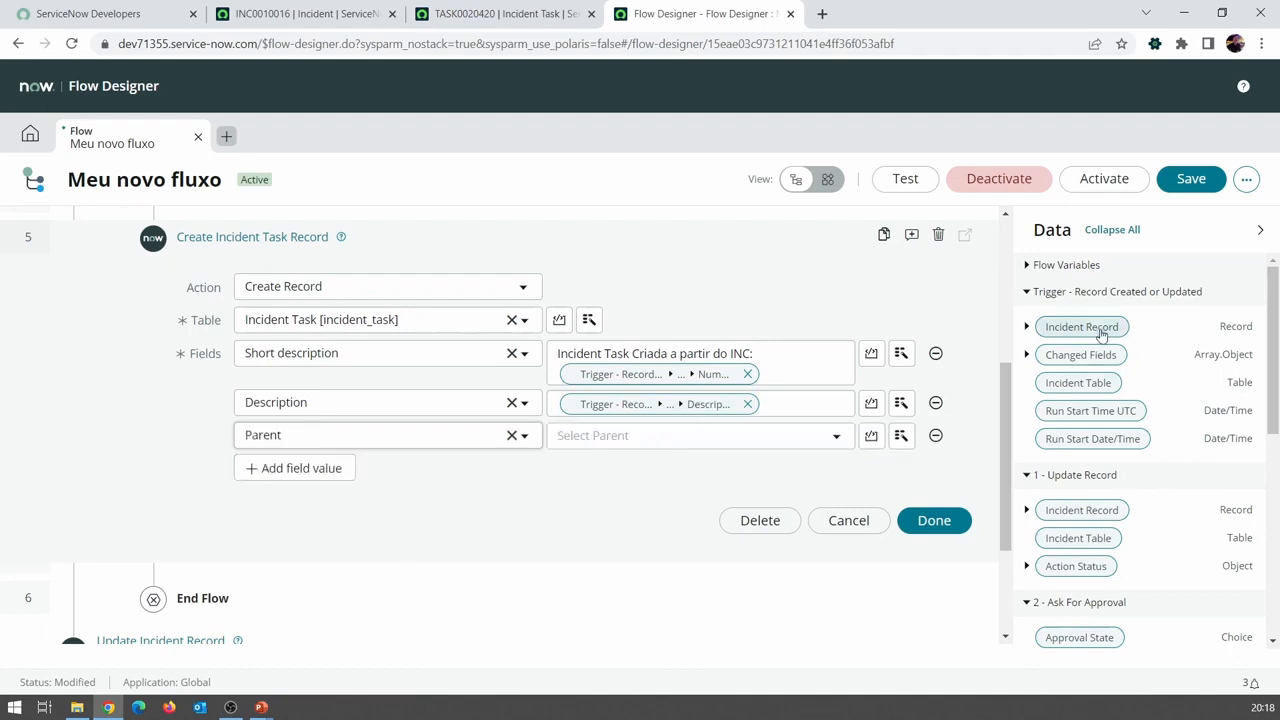
pyautogui.moveTo(1095, 327); pyautogui.dragTo(737, 437)
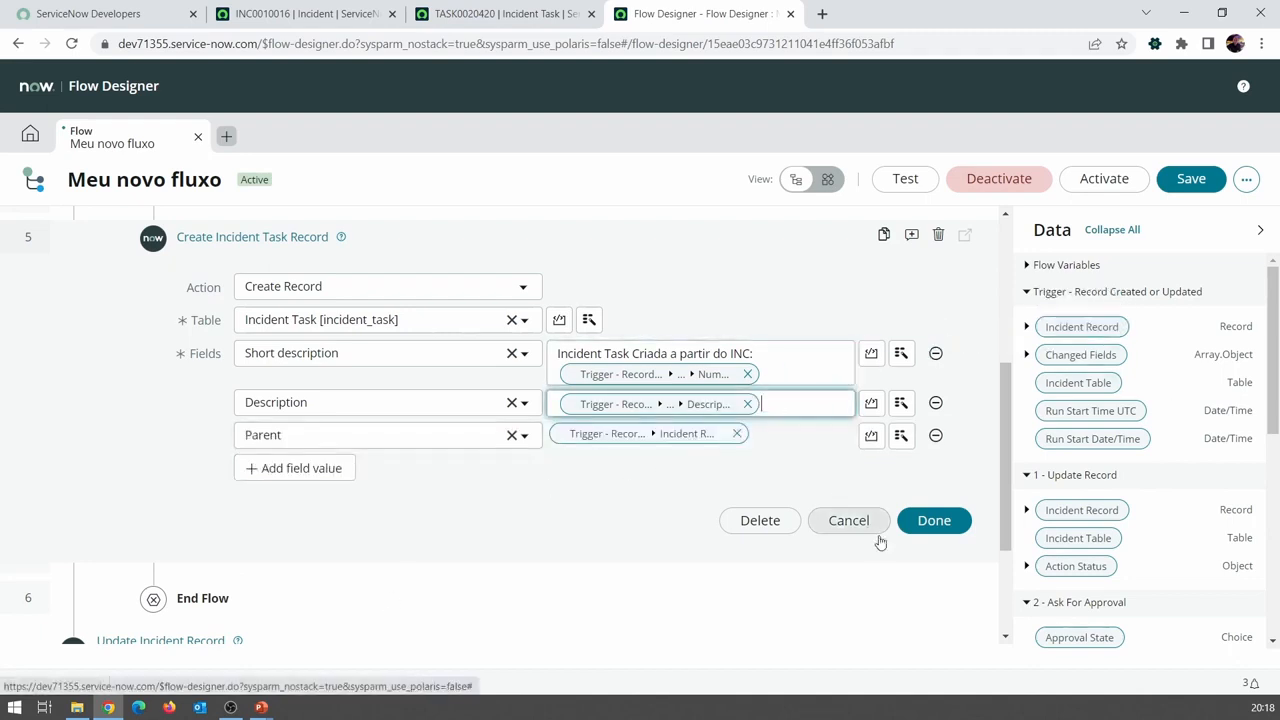
pyautogui.click(934, 522)
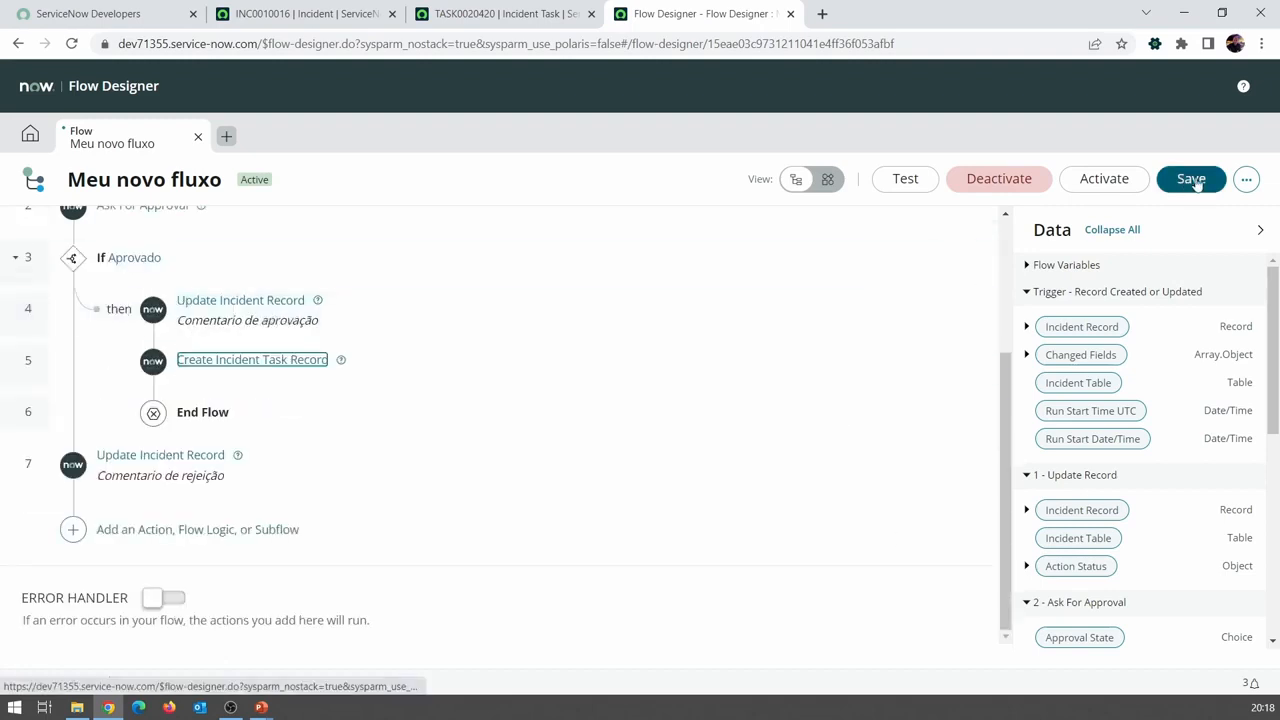
pyautogui.click(1192, 178)
# Step: Show the XML of the created incident task and search it for "parent" to check that field, then close it
pyautogui.click(480, 20)
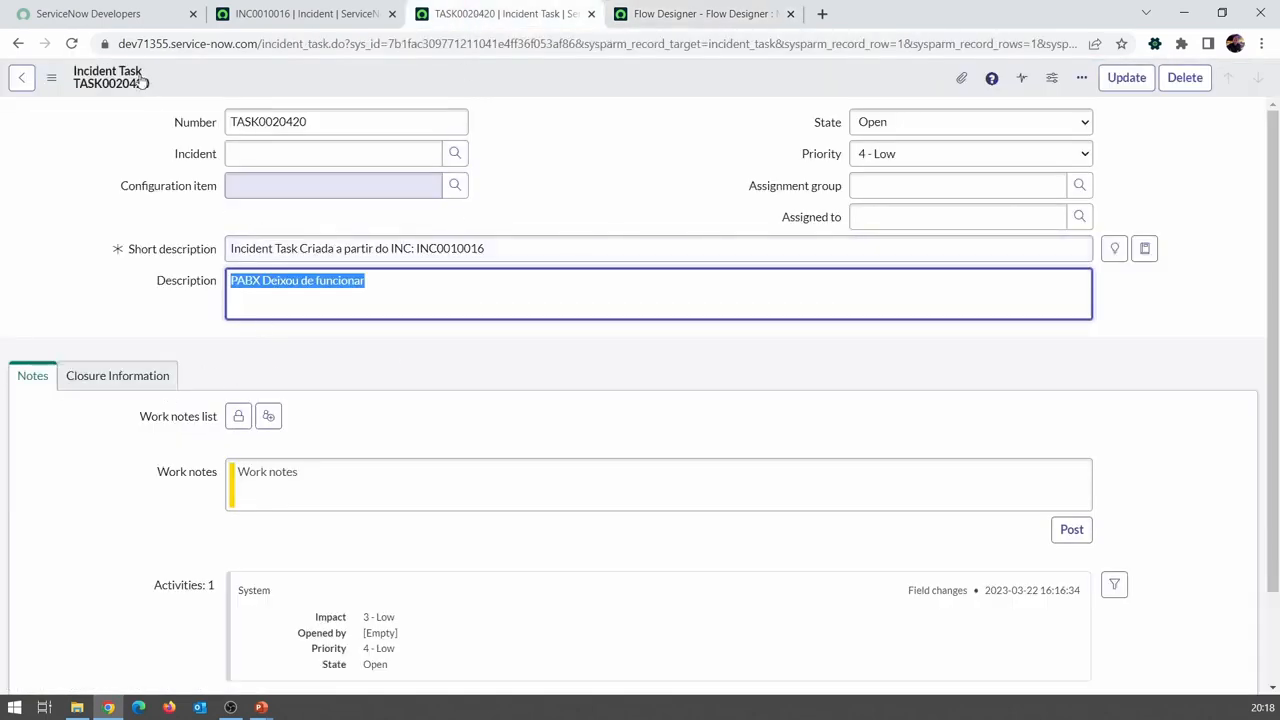
pyautogui.rightClick(87, 85)
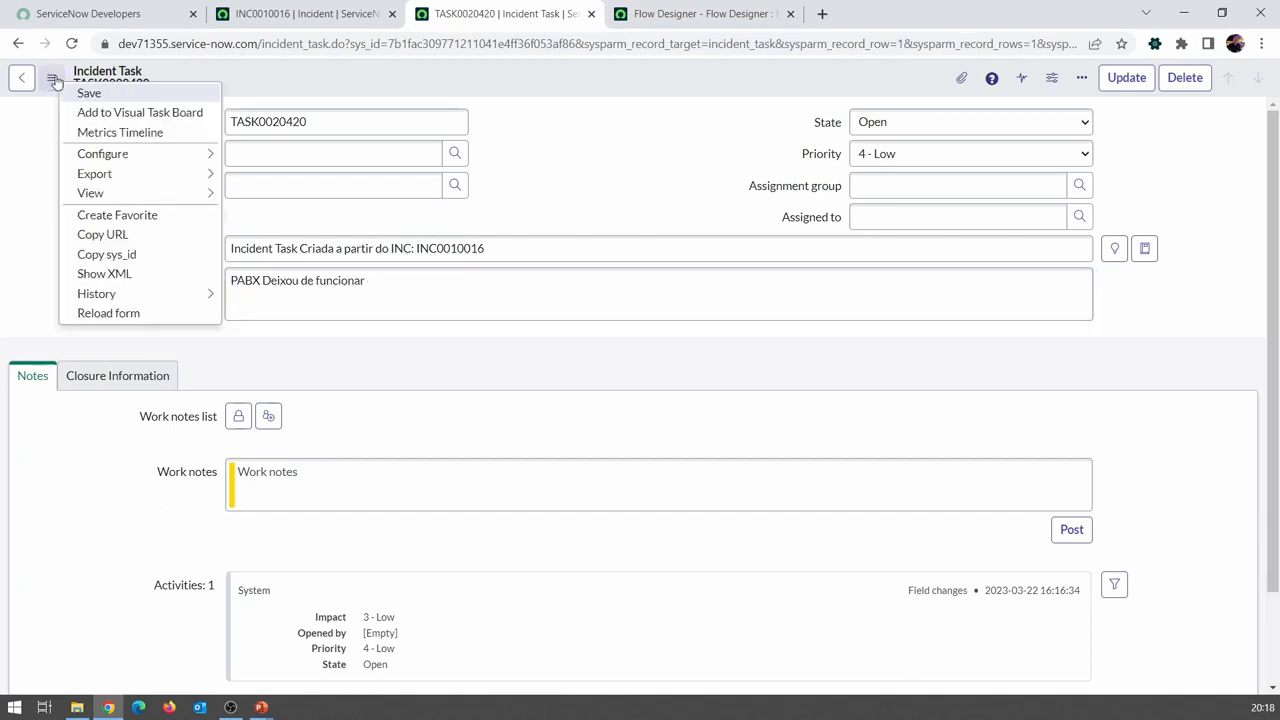
pyautogui.click(130, 273)
pyautogui.hotkey('ctrl', 'f')
pyautogui.write('pa')
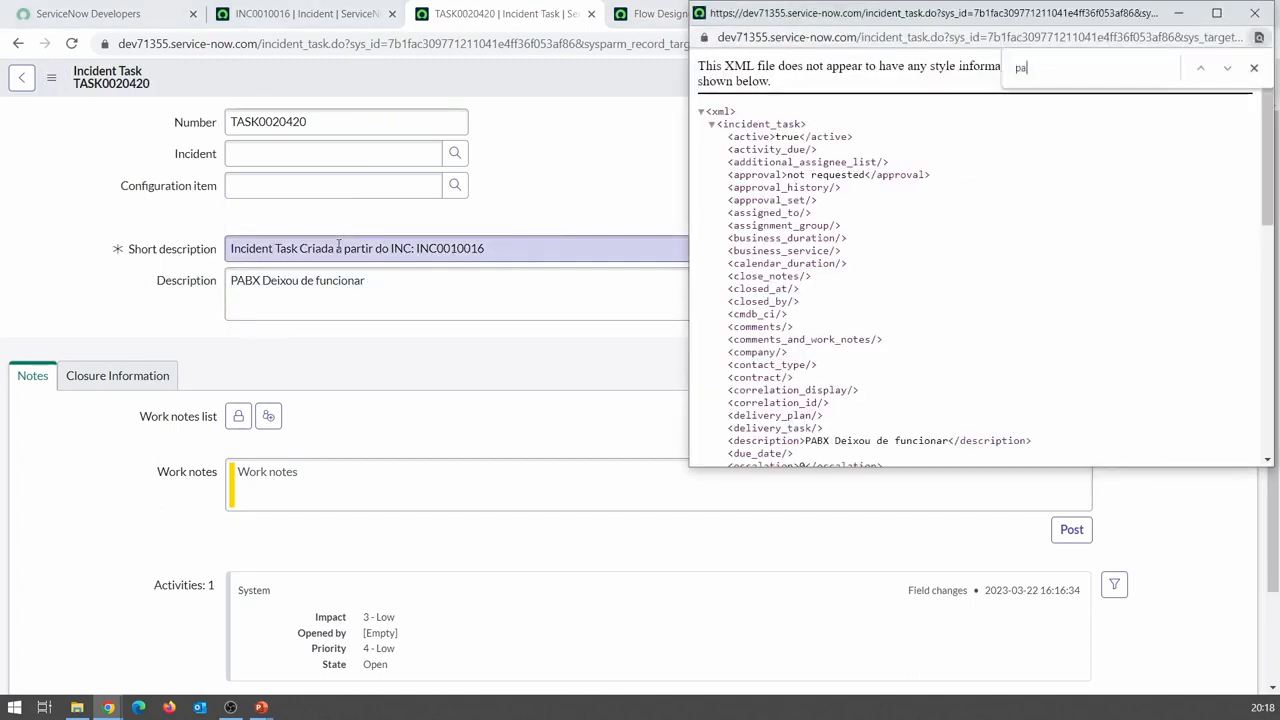
pyautogui.write('rente')
pyautogui.press('BackSpace')
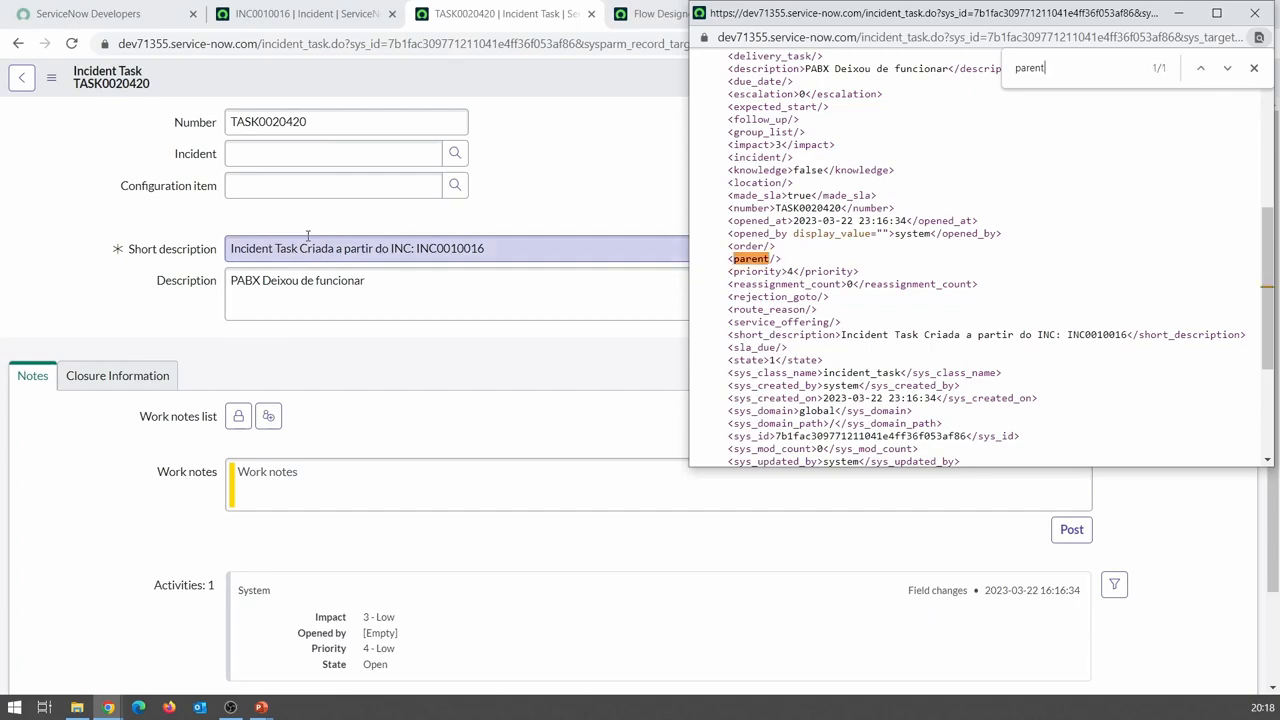
pyautogui.moveTo(733, 258); pyautogui.dragTo(782, 258)
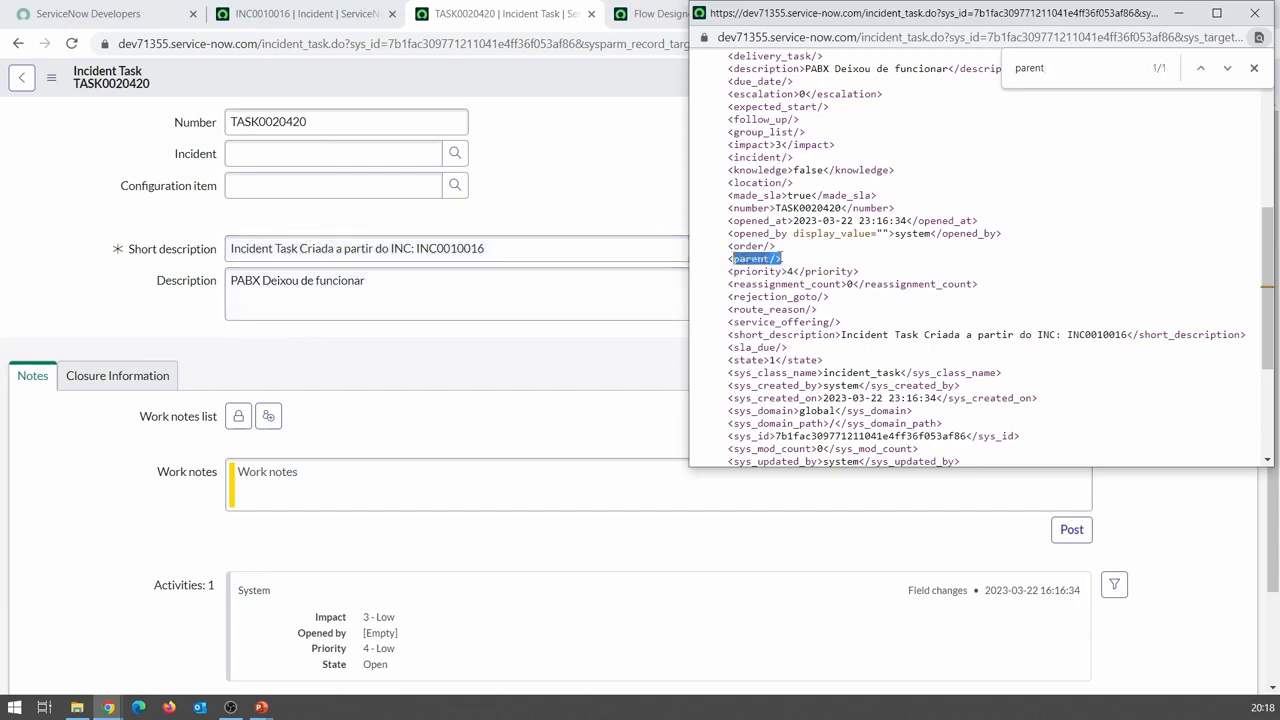
pyautogui.click(1254, 13)
# Step: Add Incident Task->Incident to the related lists of the Incident form's default view and save the configuration
pyautogui.click(300, 13)
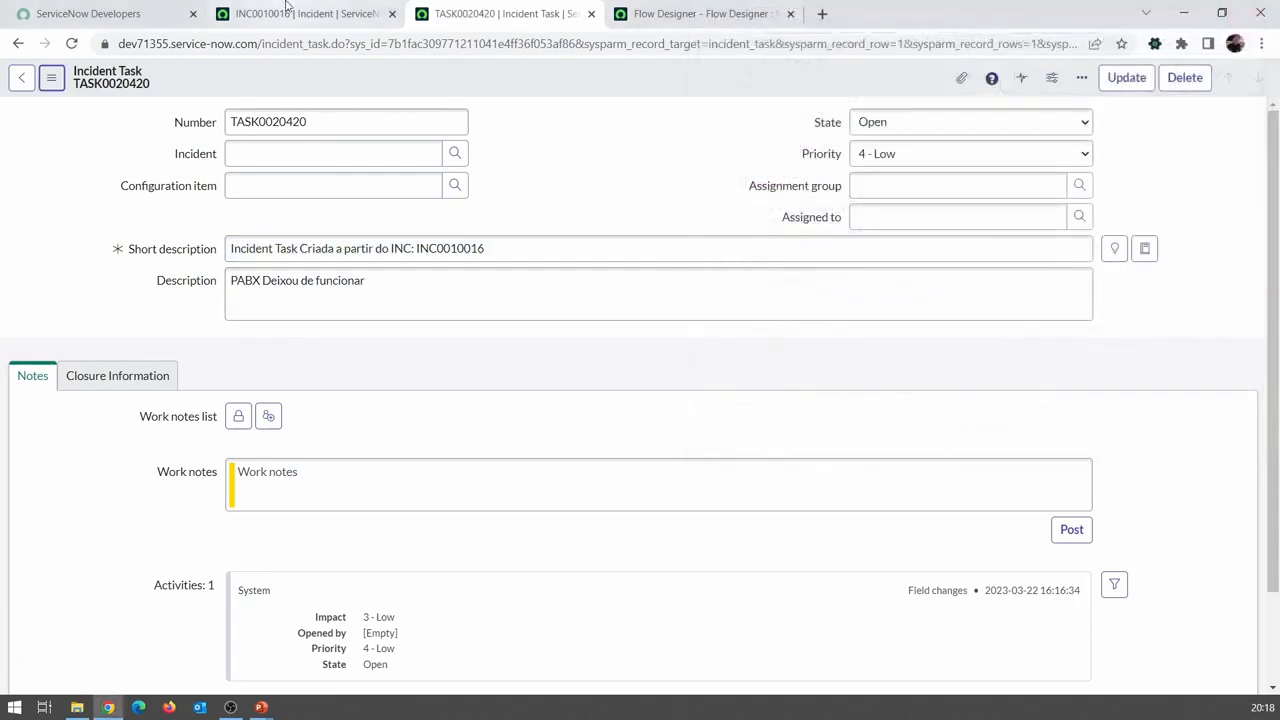
pyautogui.click(51, 120)
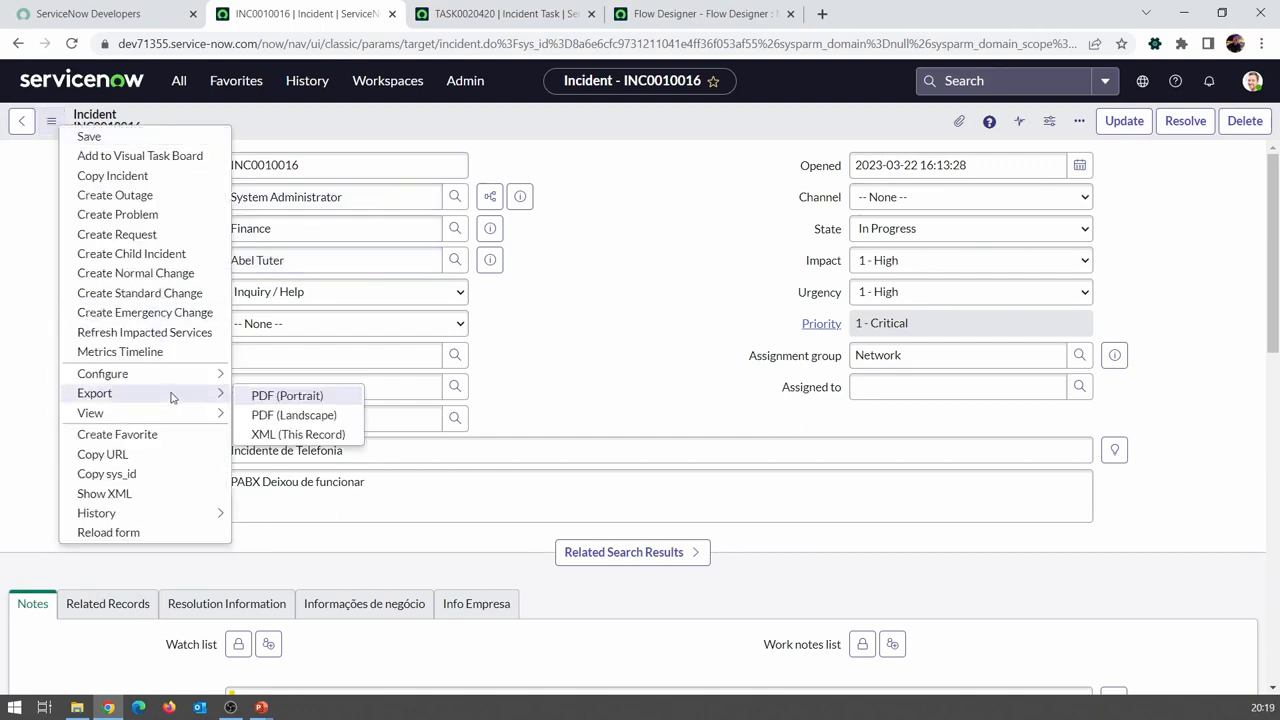
pyautogui.moveTo(200, 378)
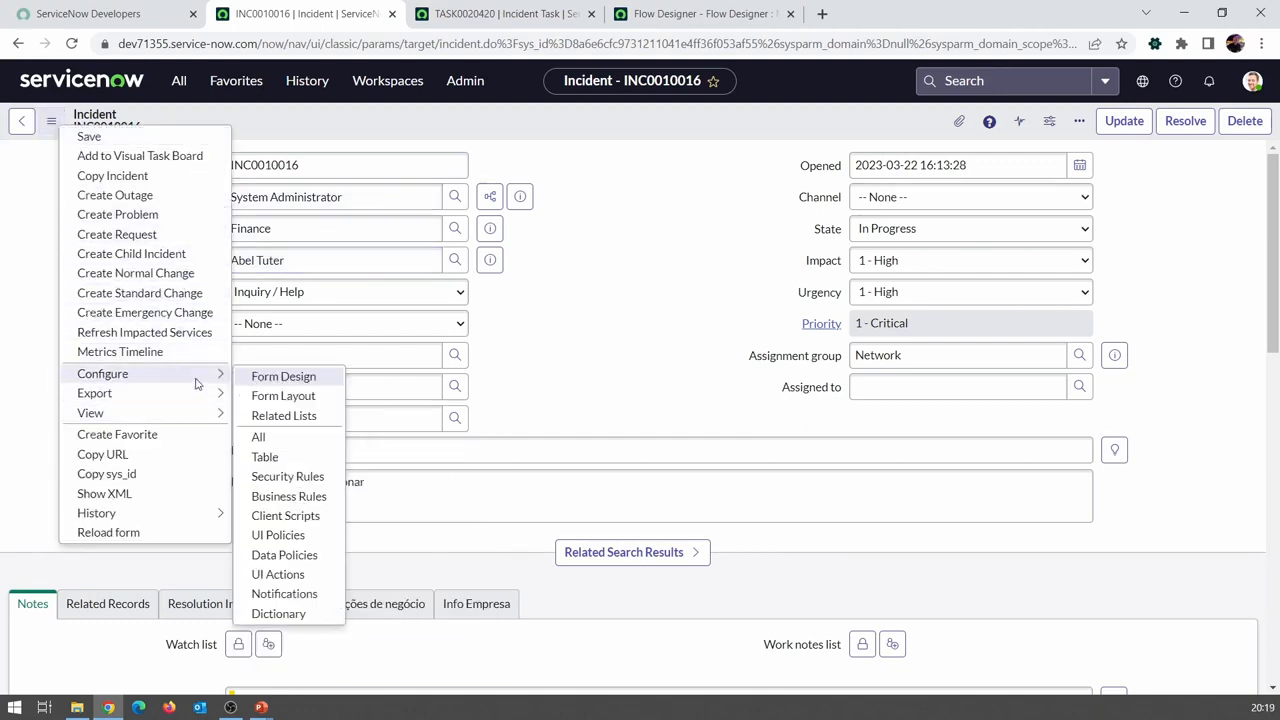
pyautogui.click(284, 415)
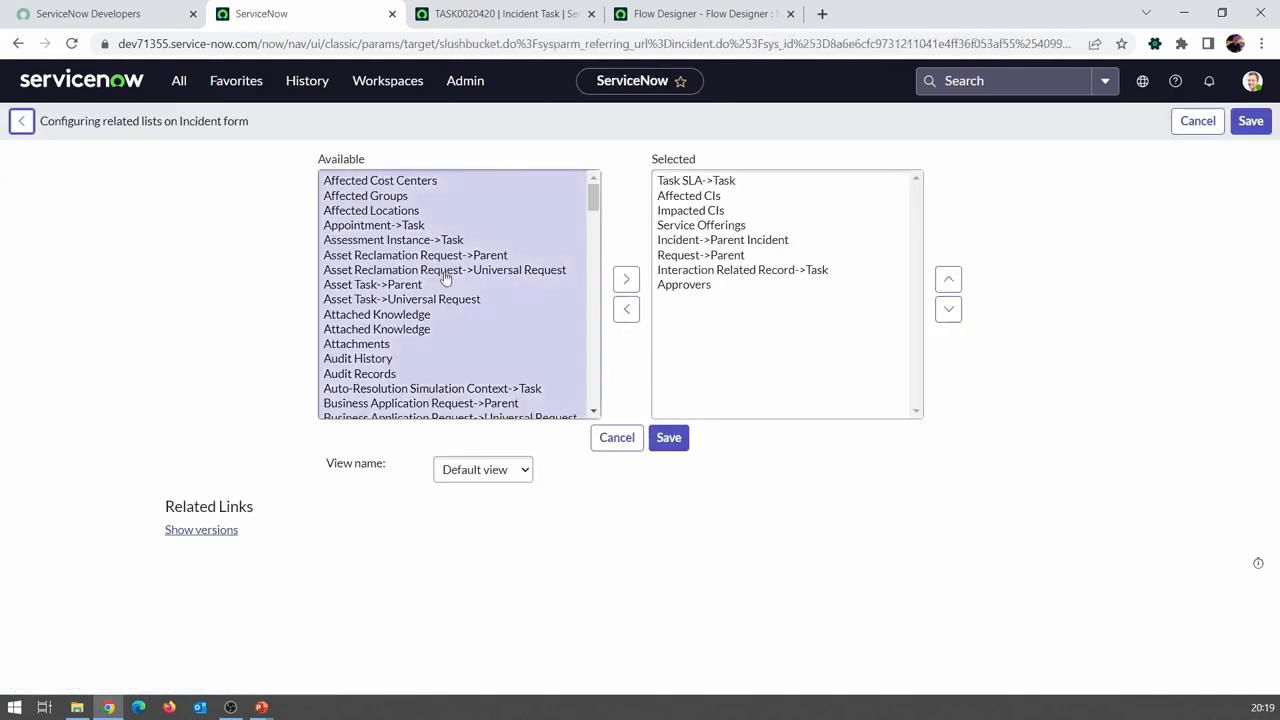
pyautogui.click(437, 258)
pyautogui.write('in')
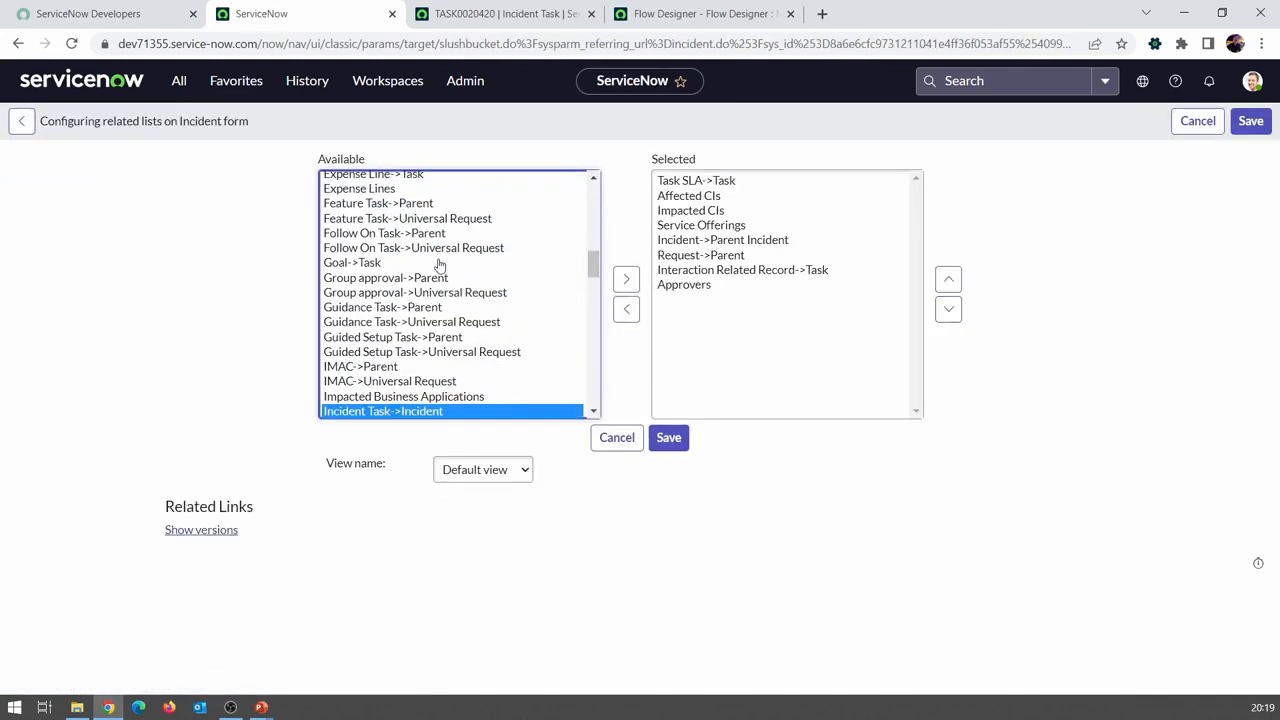
pyautogui.scroll(-1, 571, 274)
pyautogui.click(626, 279)
pyautogui.click(668, 440)
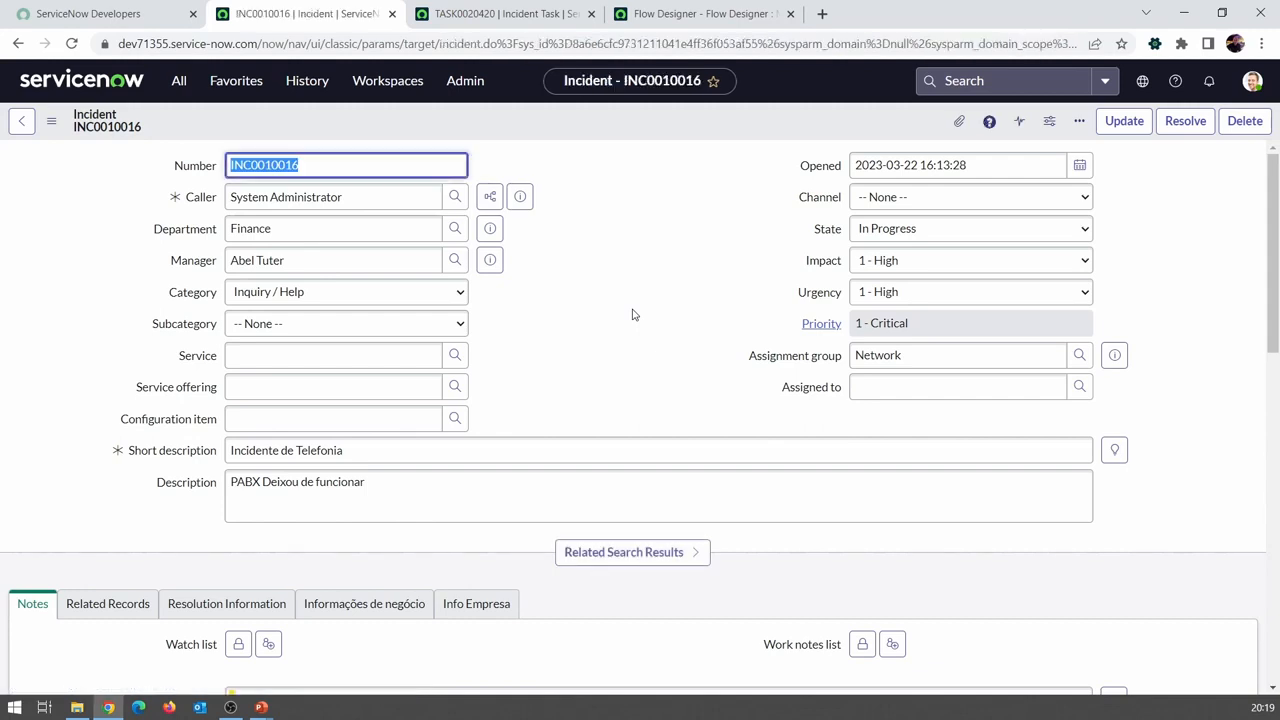
# Step: Check the Parent mapping in the flow's Create Incident Task Record action against the incident task and the incident
pyautogui.click(705, 14)
pyautogui.click(363, 379)
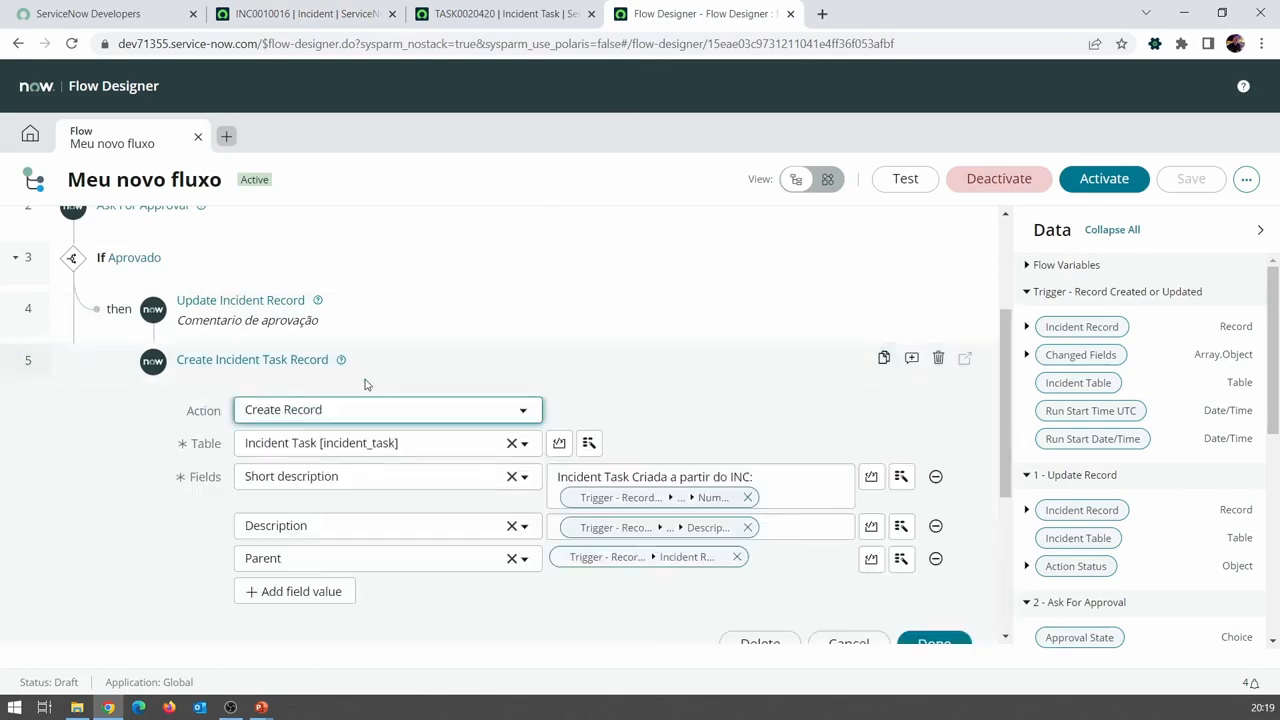
pyautogui.click(481, 16)
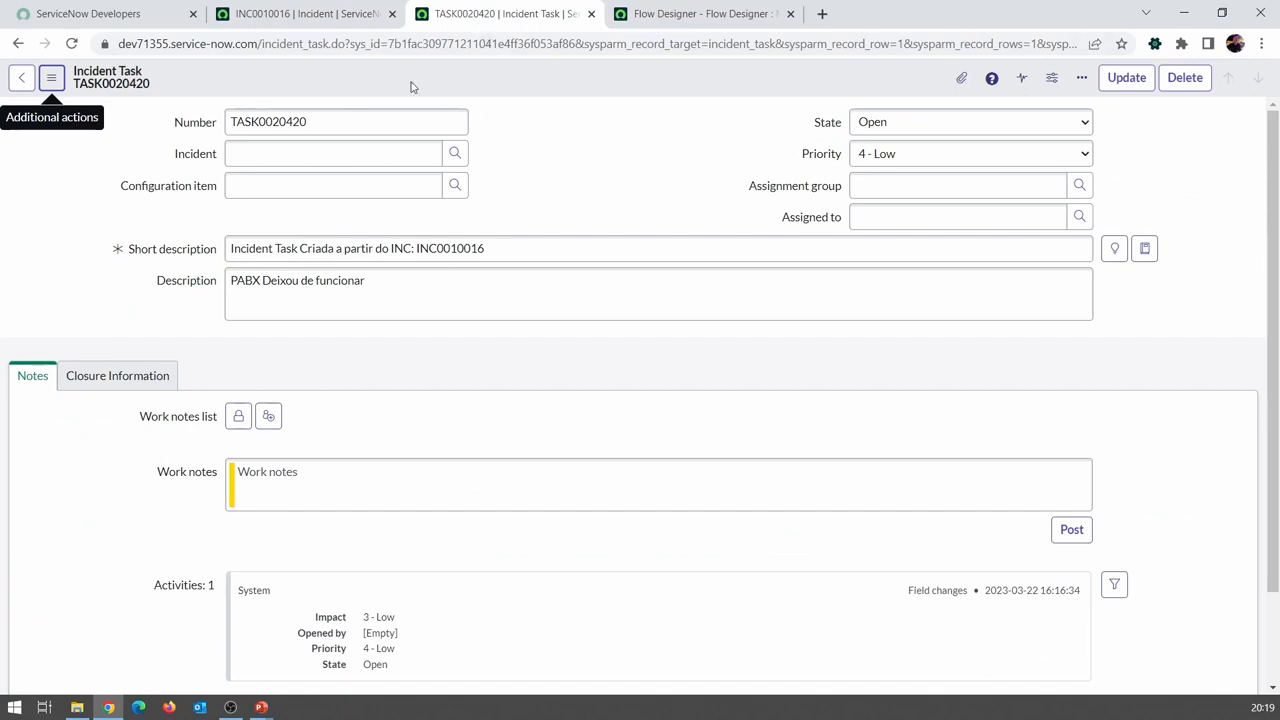
pyautogui.click(305, 14)
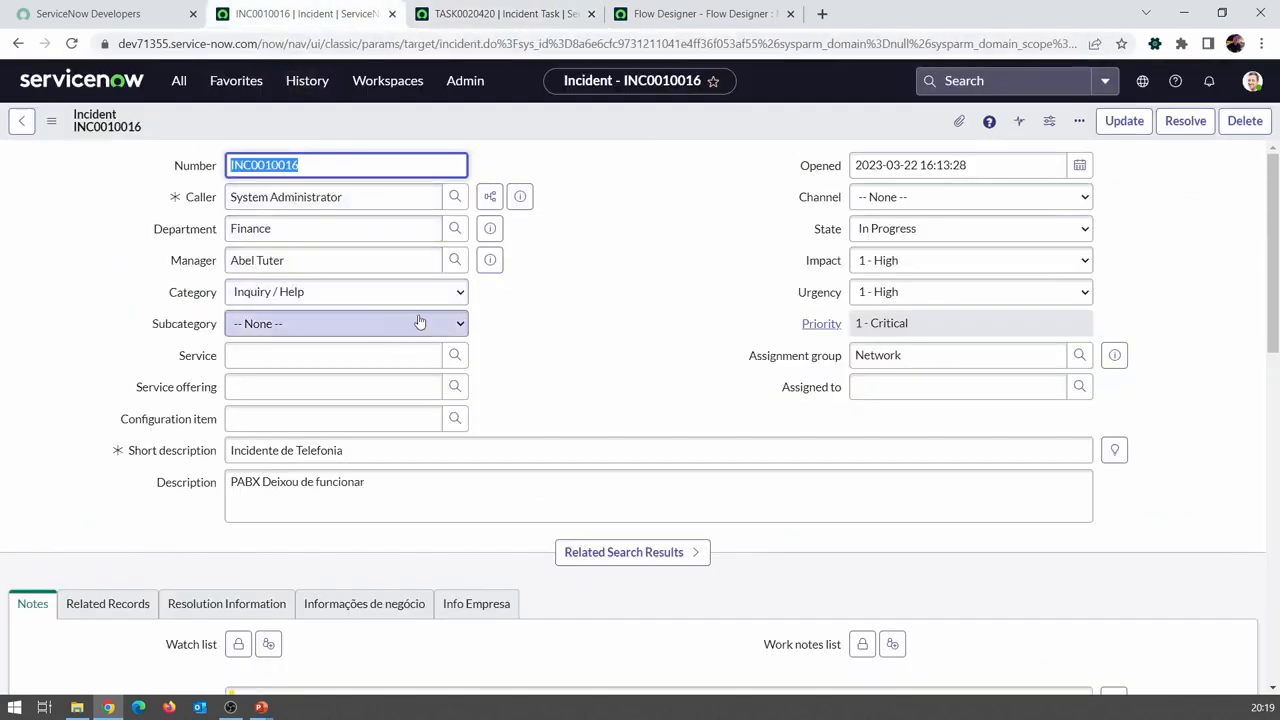
pyautogui.hotkey('alt', 'Tab')
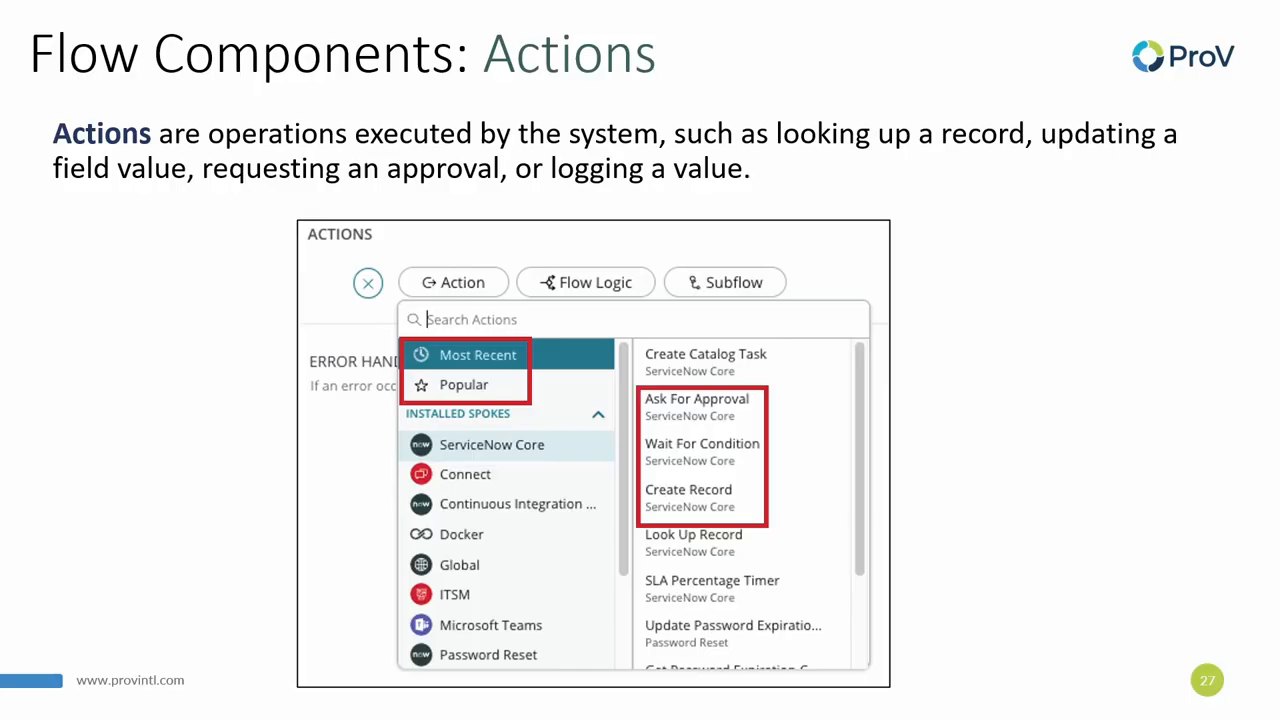
pyautogui.click(959, 317)
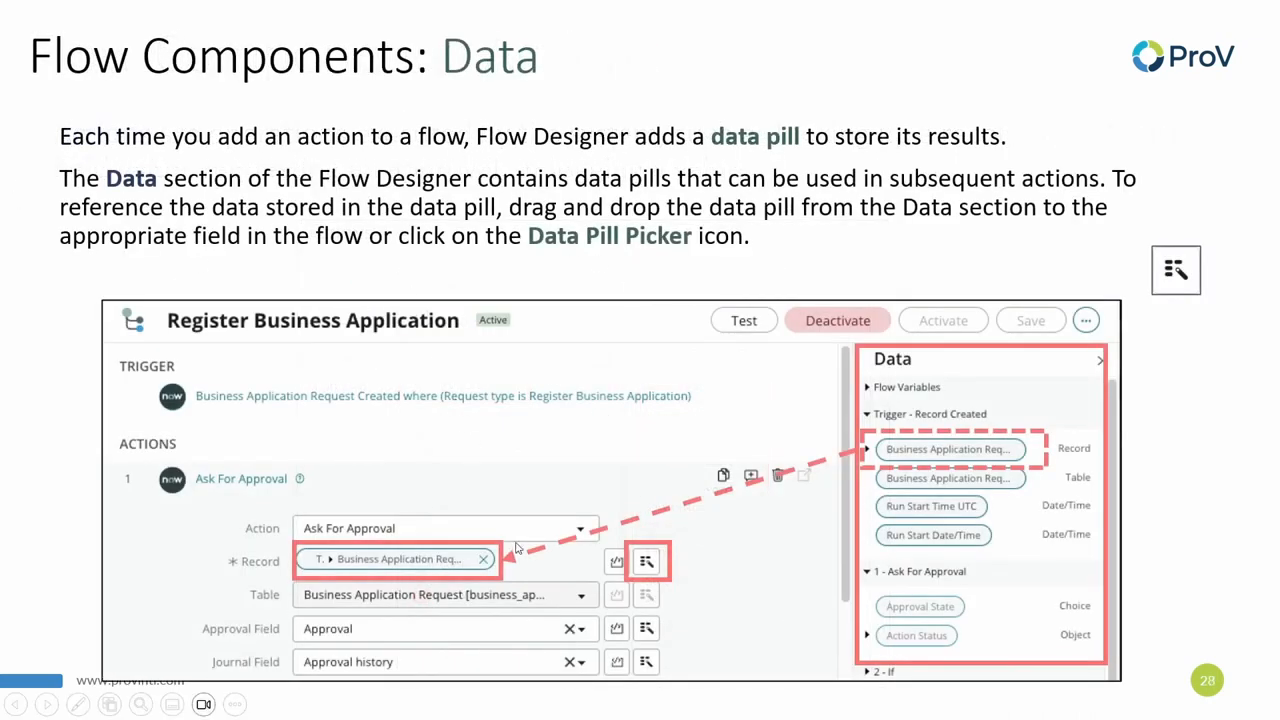